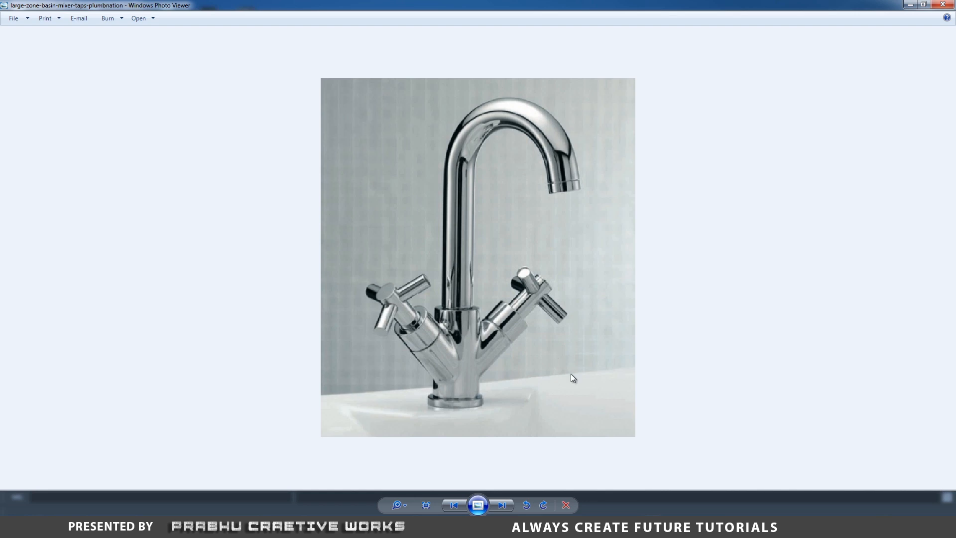
scroll(572, 377, up, 1)
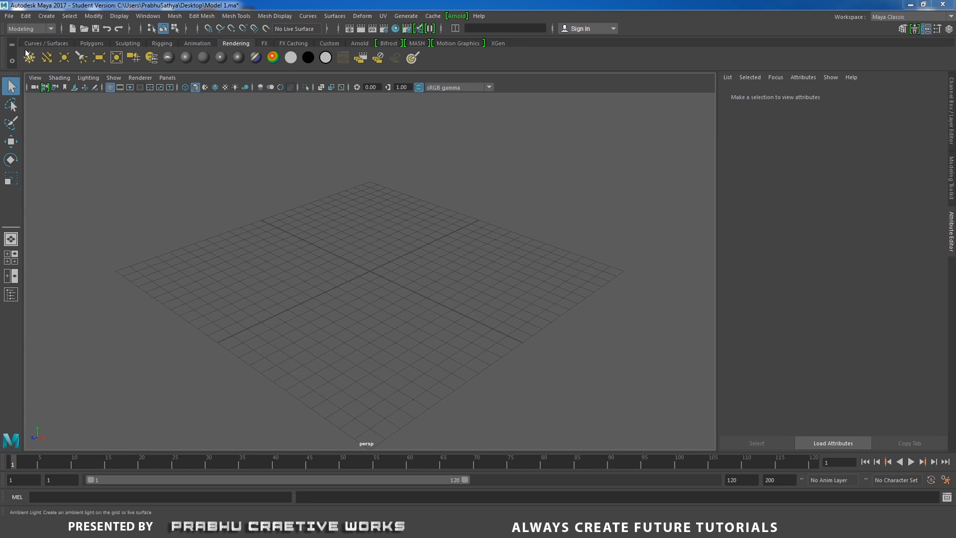
- Create a NURBS cylinder at the origin and set its Scale X, Y and Z to 3
click(46, 16)
mouse_move(69, 40)
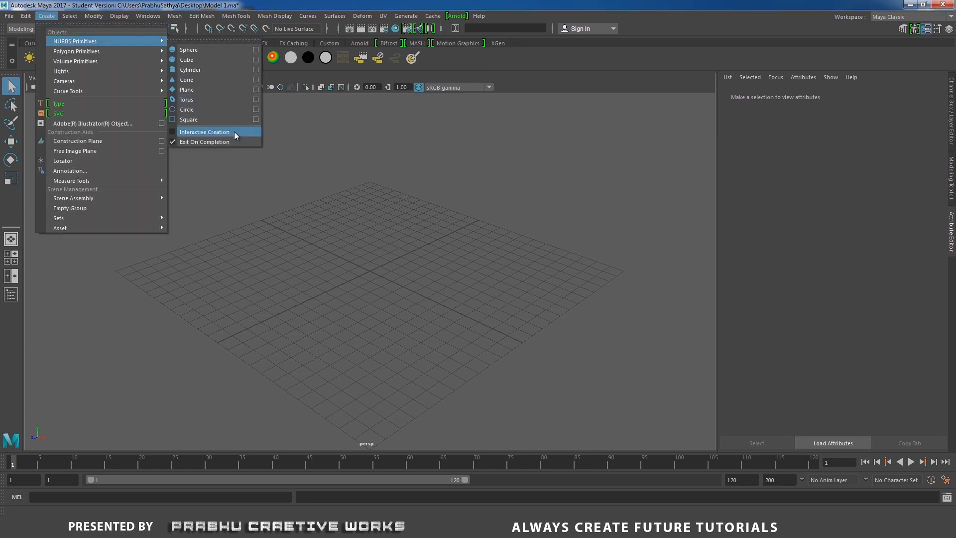
click(210, 71)
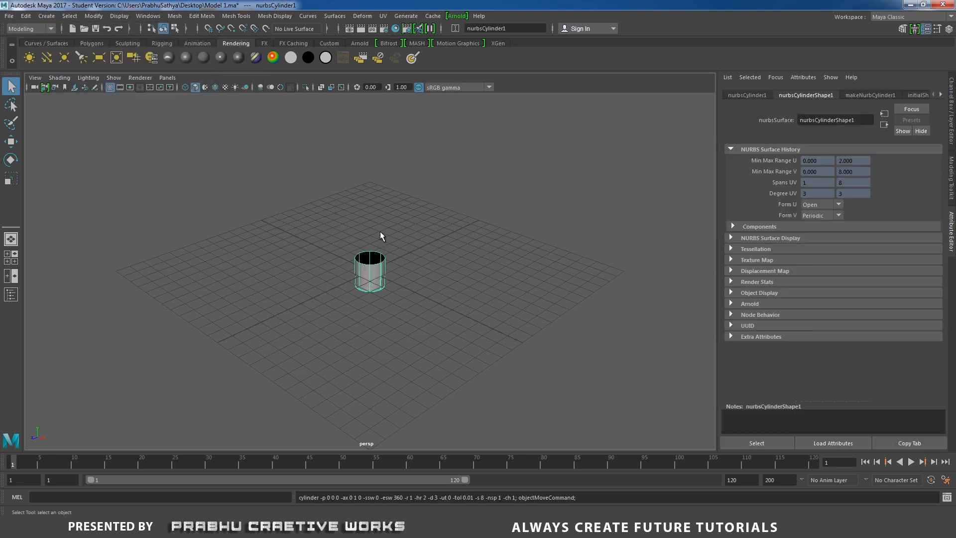
click(951, 112)
drag(927, 143, 932, 157)
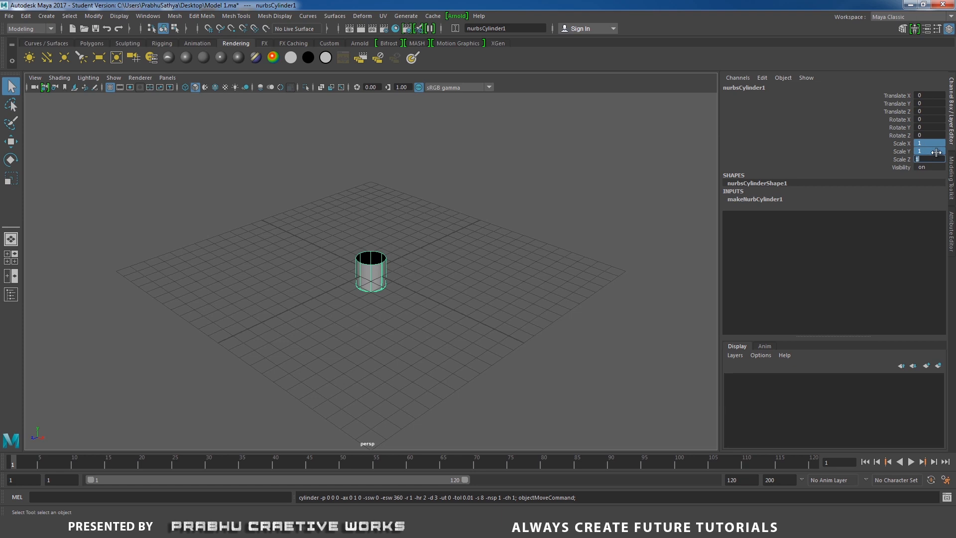
text(3)
key(Return)
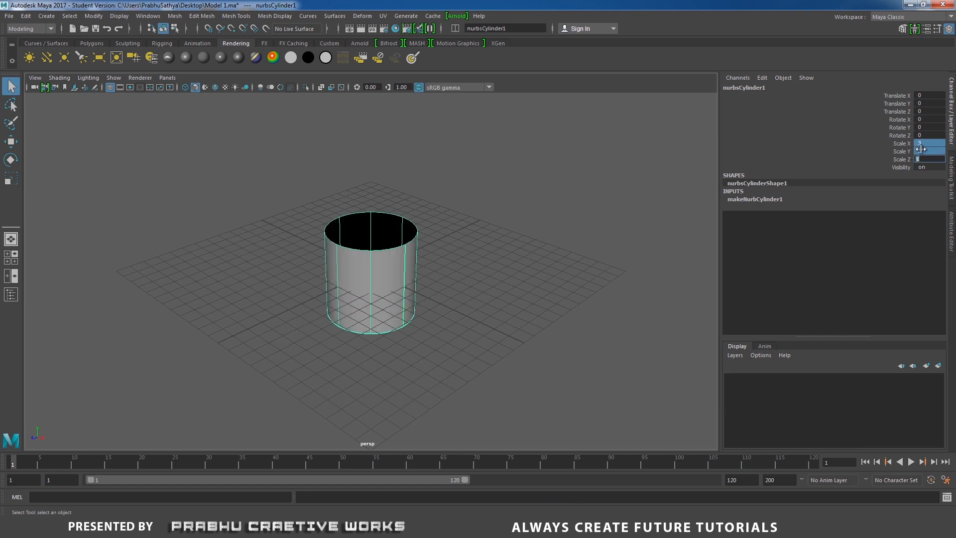
- Stretch the NURBS cylinder vertically by setting its Scale Y to 7
double_click(929, 151)
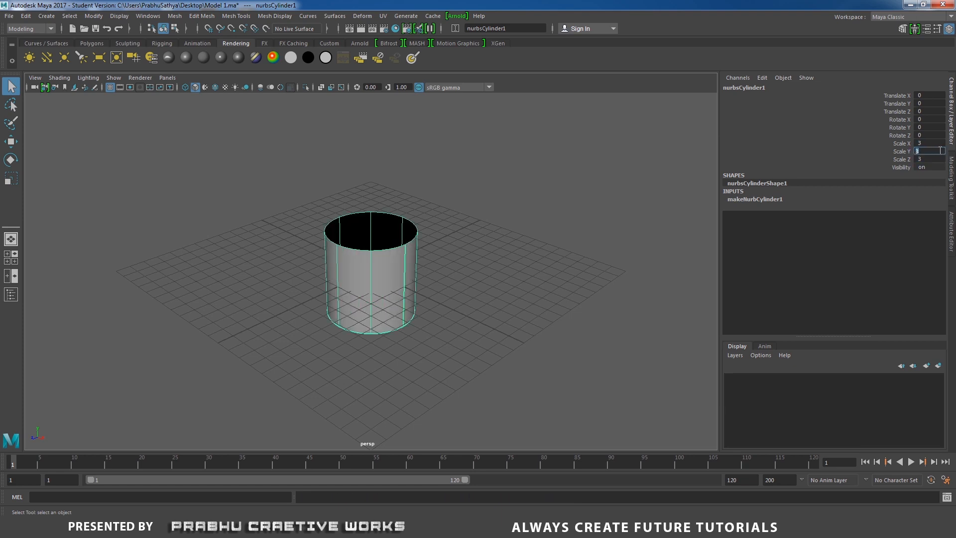
key(Return)
scroll(426, 228, down, 3)
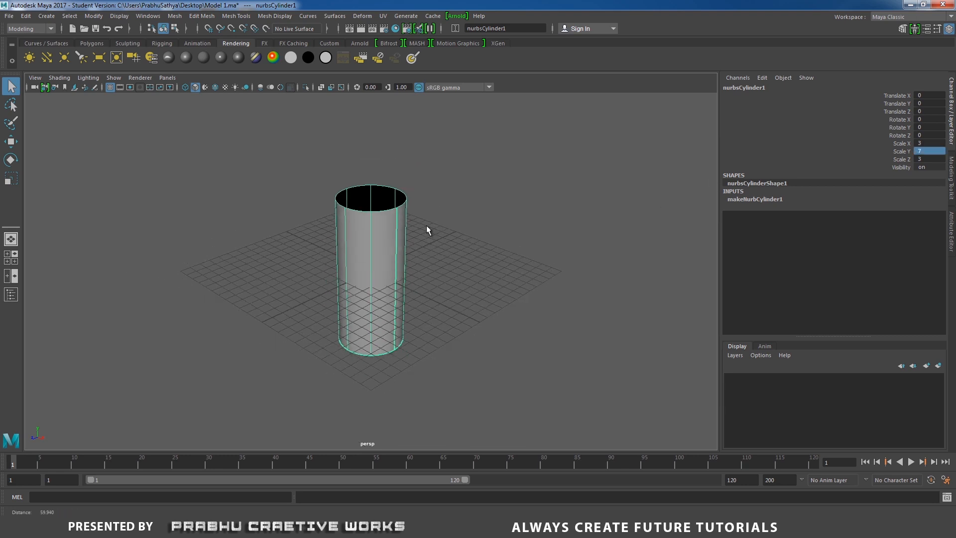
alt+drag(427, 228, 500, 223)
scroll(500, 222, down, 1)
alt+right_drag(500, 223, 518, 279)
alt+drag(518, 279, 446, 286)
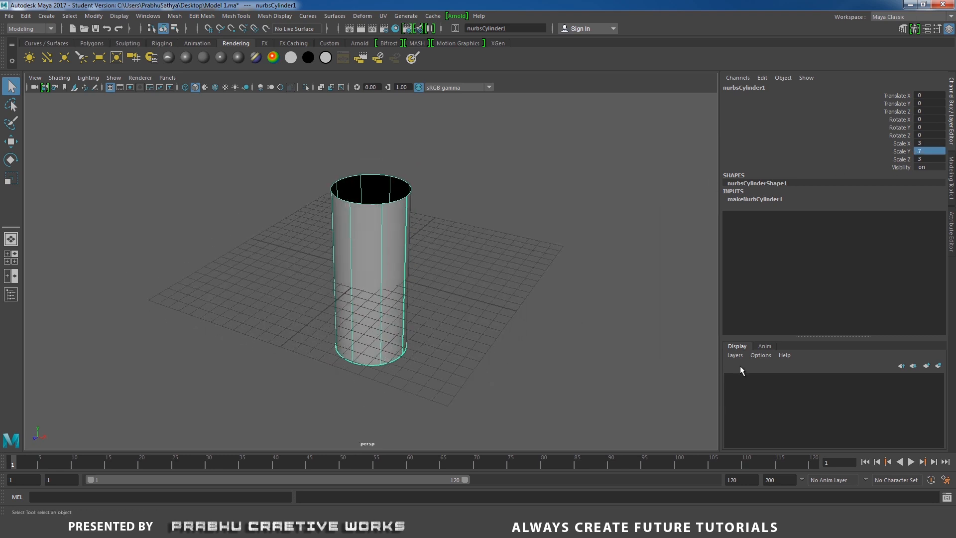
- Assign the selected NURBS cylinder to a new display layer
click(496, 293)
click(408, 202)
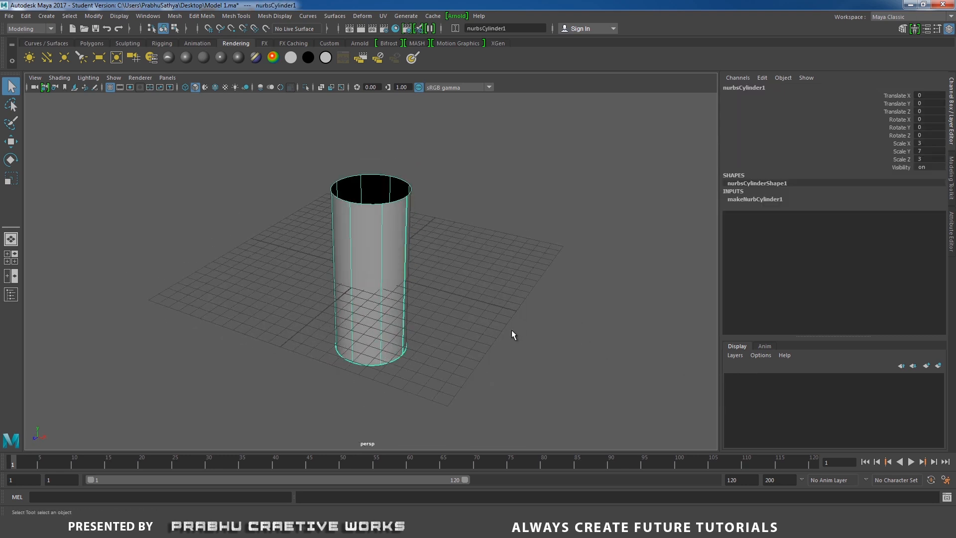
click(464, 272)
click(374, 239)
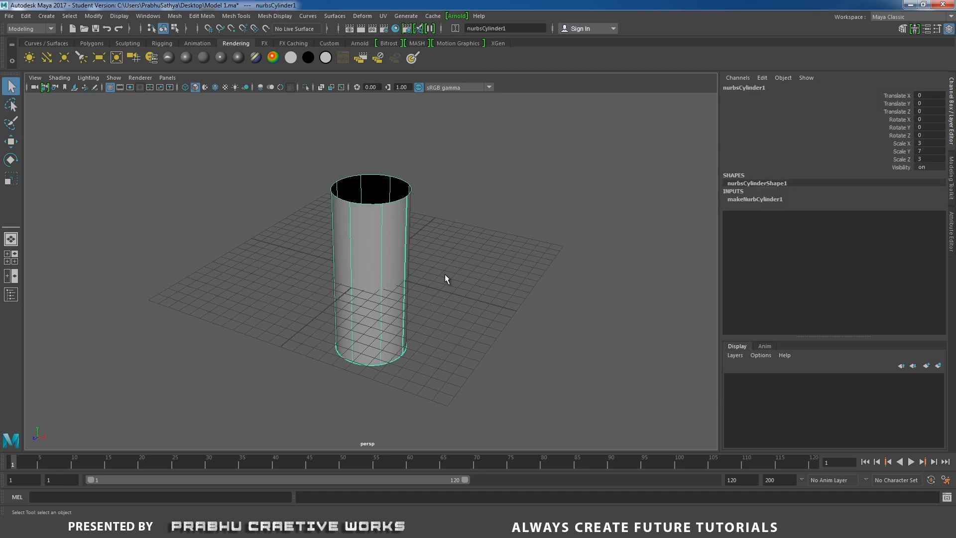
click(939, 366)
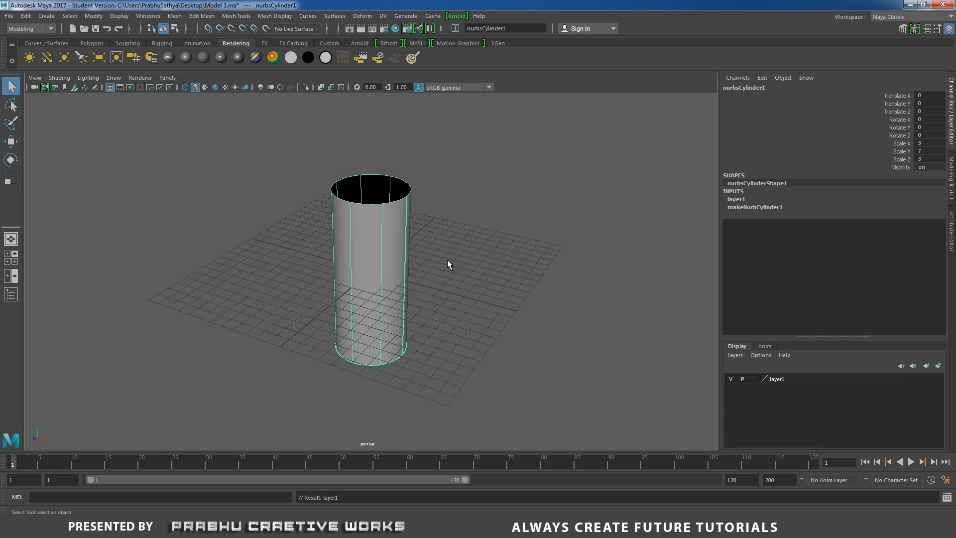
- Rename the cylinder's display layer as Nurbs_cylinder and save the layer settings
double_click(782, 379)
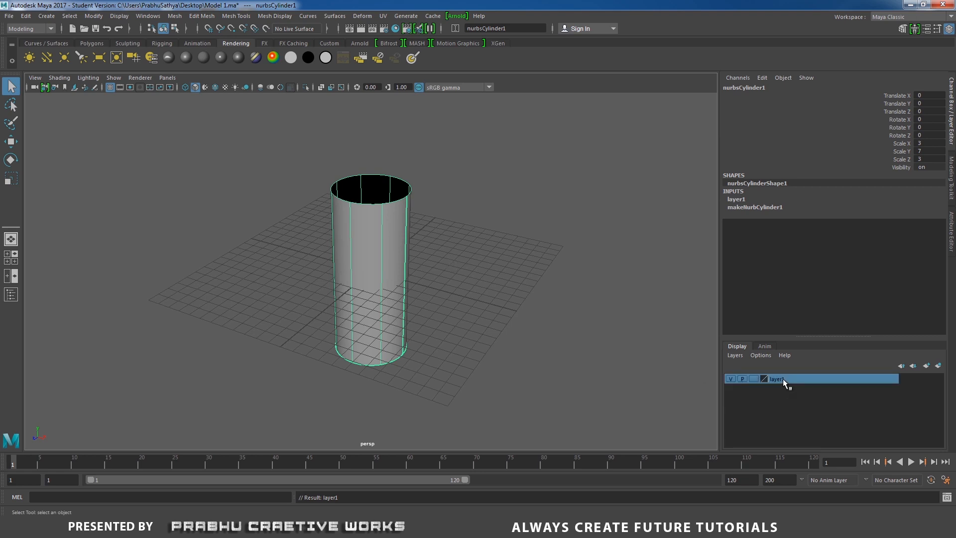
drag(390, 196, 310, 197)
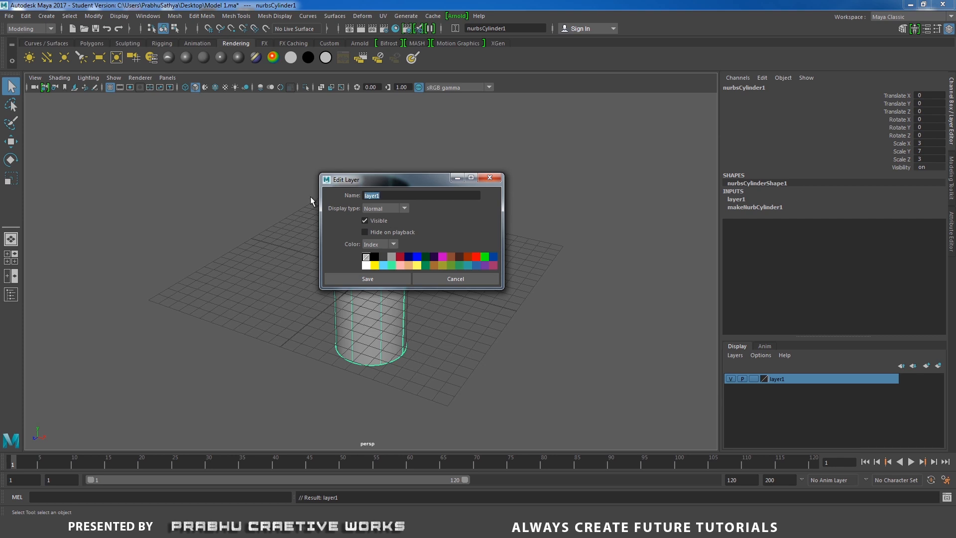
text(Nurbs_cylinder)
click(378, 280)
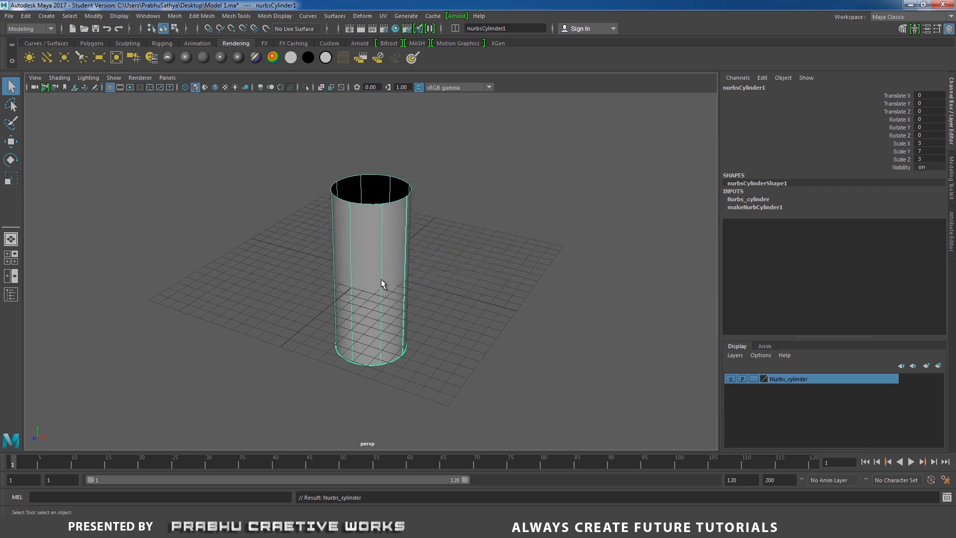
- Toggle the visibility of the Nurbs_cylinder layer off and on to check it, finishing with the layer shown
click(731, 378)
click(732, 378)
click(732, 378)
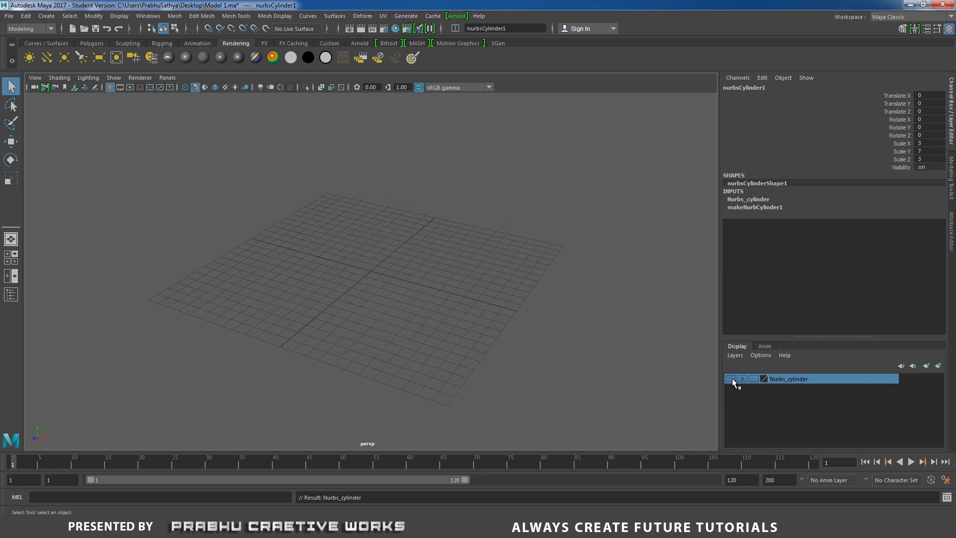
click(733, 378)
click(733, 378)
click(732, 378)
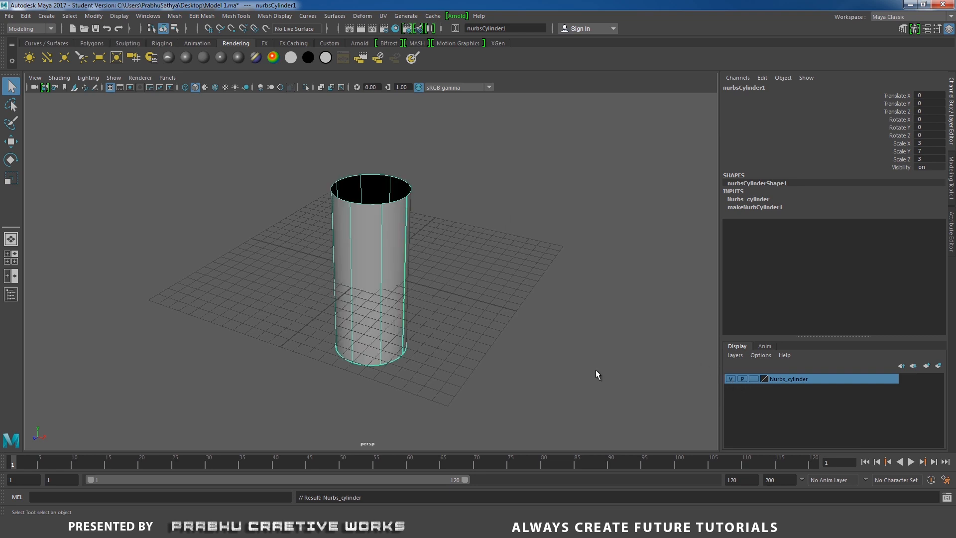
- Create a polygon pipe at the origin, inside the NURBS cylinder
scroll(597, 305, up, 2)
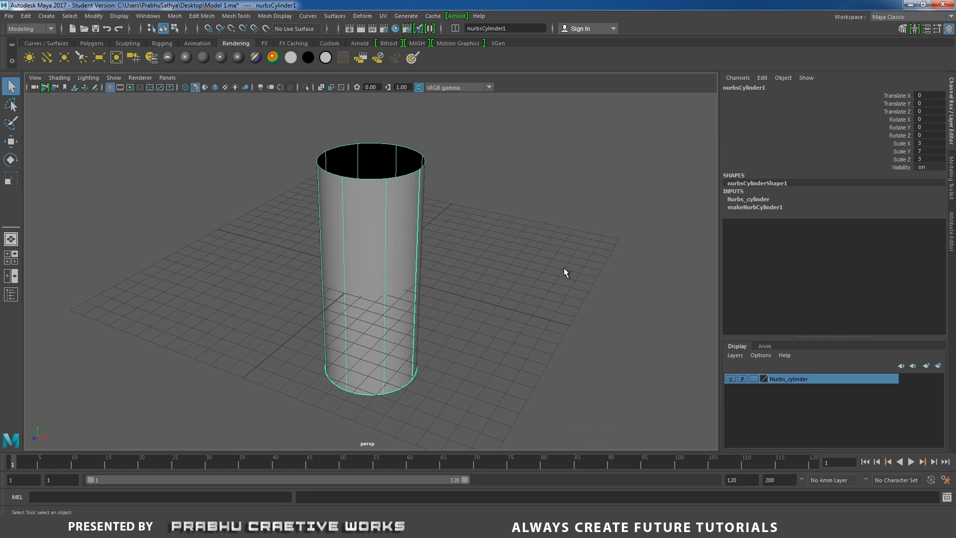
click(48, 17)
mouse_move(80, 52)
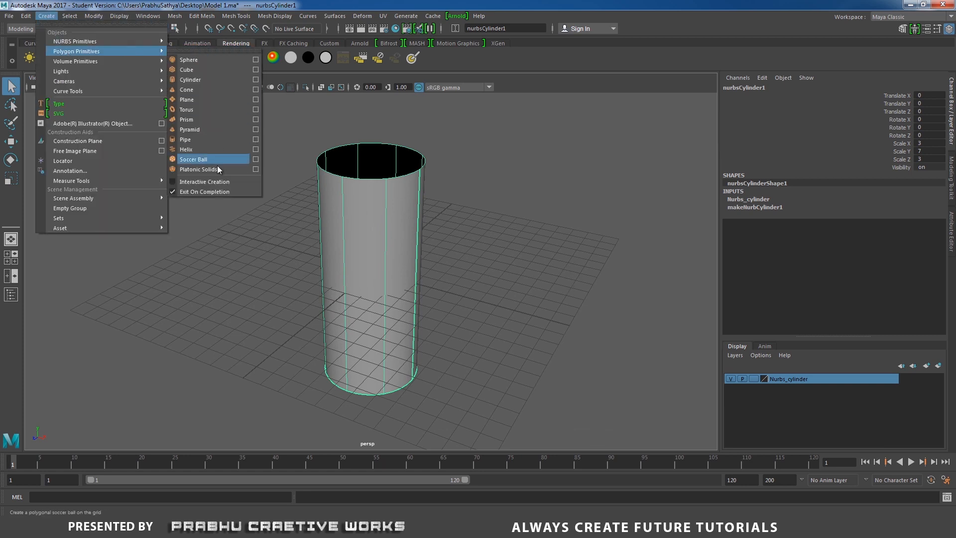
click(201, 140)
alt+right_drag(447, 227, 279, 229)
alt+drag(280, 229, 294, 239)
alt+right_drag(294, 245, 364, 278)
alt+drag(364, 277, 384, 277)
- Set the polygon pipe's Subdivisions Axis to 12 in its polyPipe1 inputs
click(741, 319)
scroll(812, 286, down, 2)
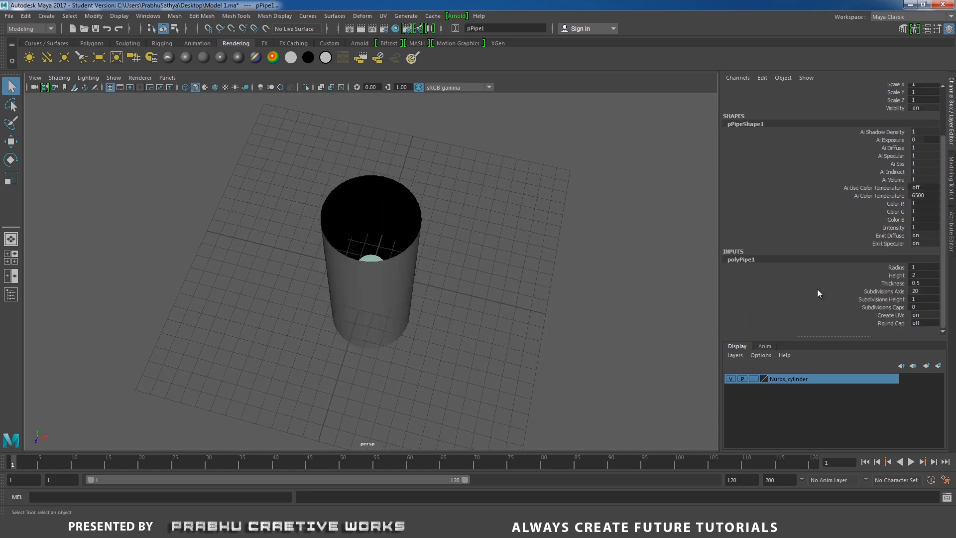
double_click(929, 292)
text(12)
key(Return)
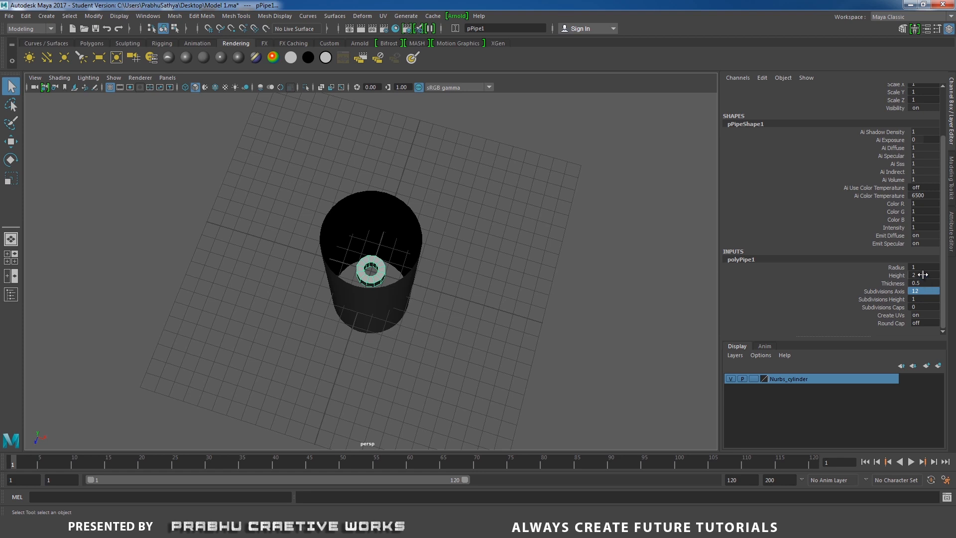
- Set the polygon pipe's Scale X, Y and Z to 3
click(952, 120)
click(951, 119)
scroll(948, 139, up, 1)
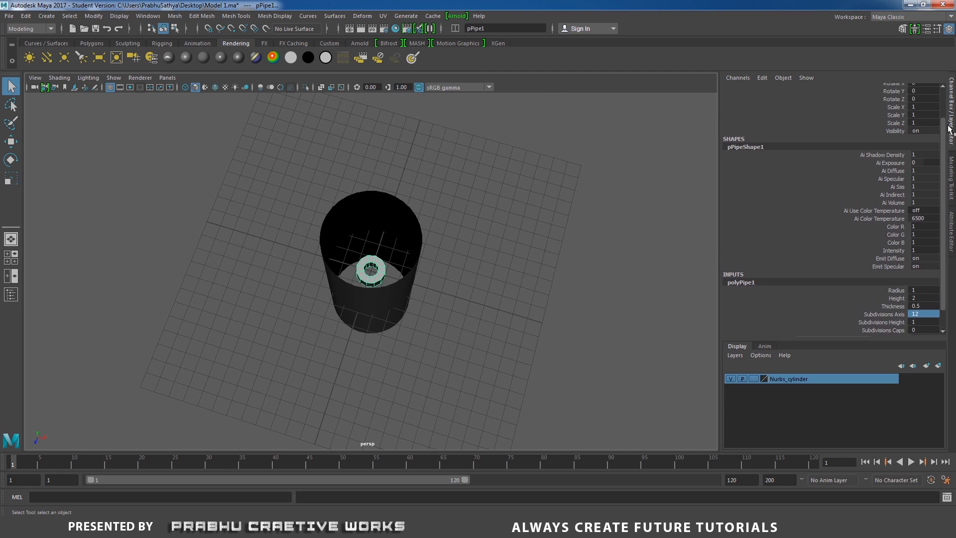
click(950, 128)
click(949, 129)
scroll(946, 130, up, 1)
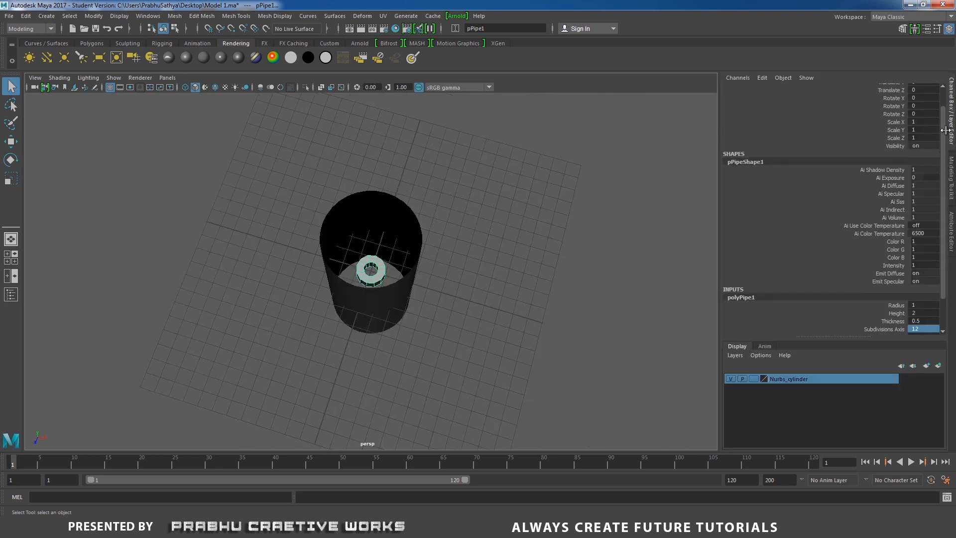
scroll(946, 131, up, 1)
drag(924, 143, 934, 159)
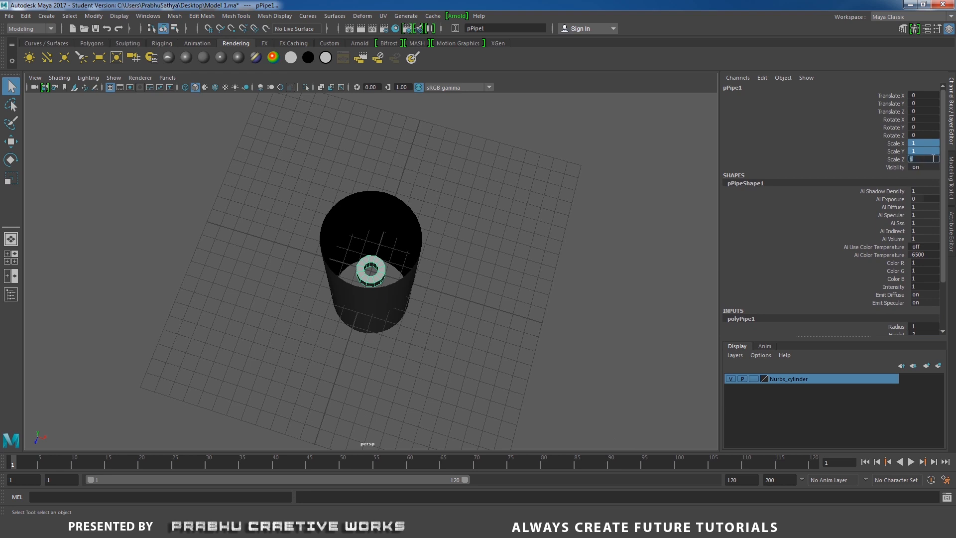
text(3)
key(Return)
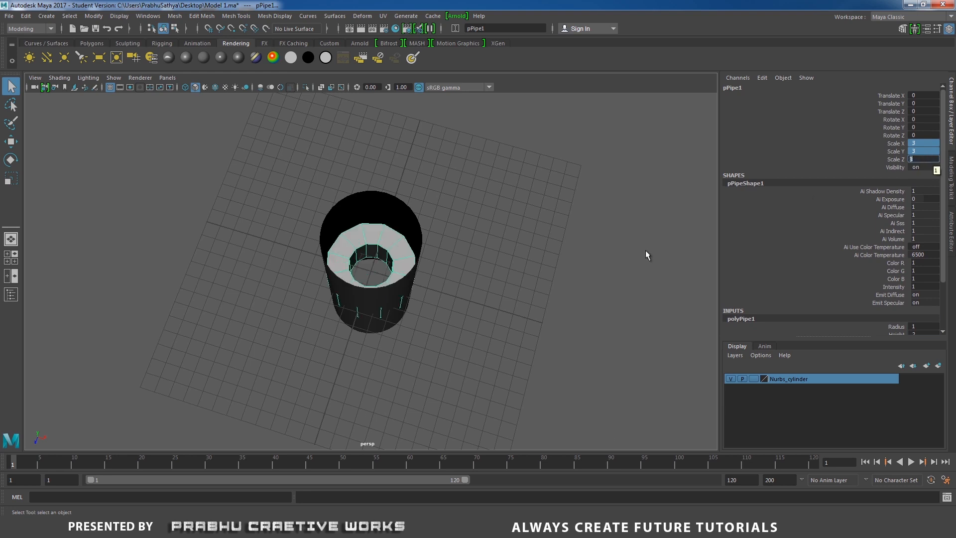
- Thin the pipe wall by setting the polyPipe1 Thickness to 0.1
mouse_move(493, 264)
alt+mouse_down()
mouse_move(486, 289)
mouse_move(499, 256)
alt+mouse_up()
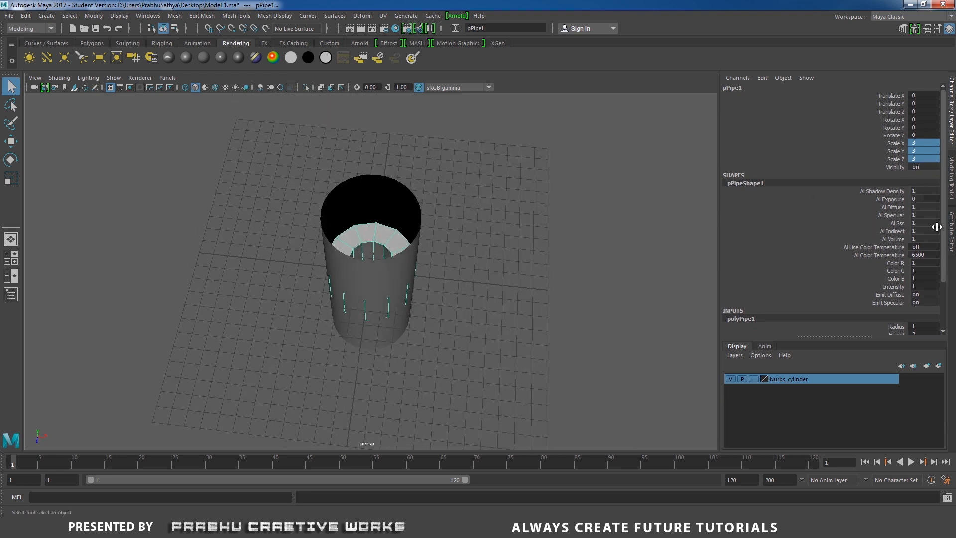
scroll(943, 233, down, 2)
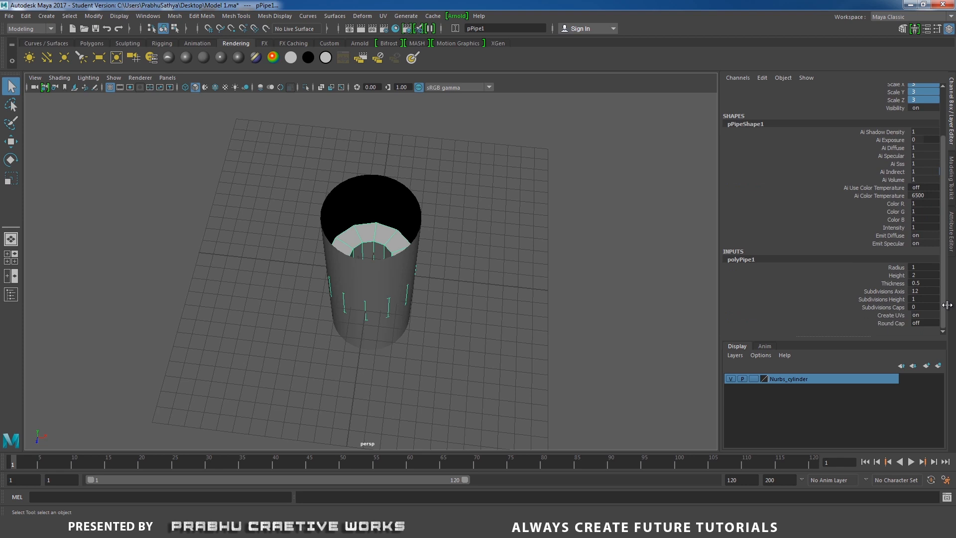
click(920, 283)
text(0.1)
key(Return)
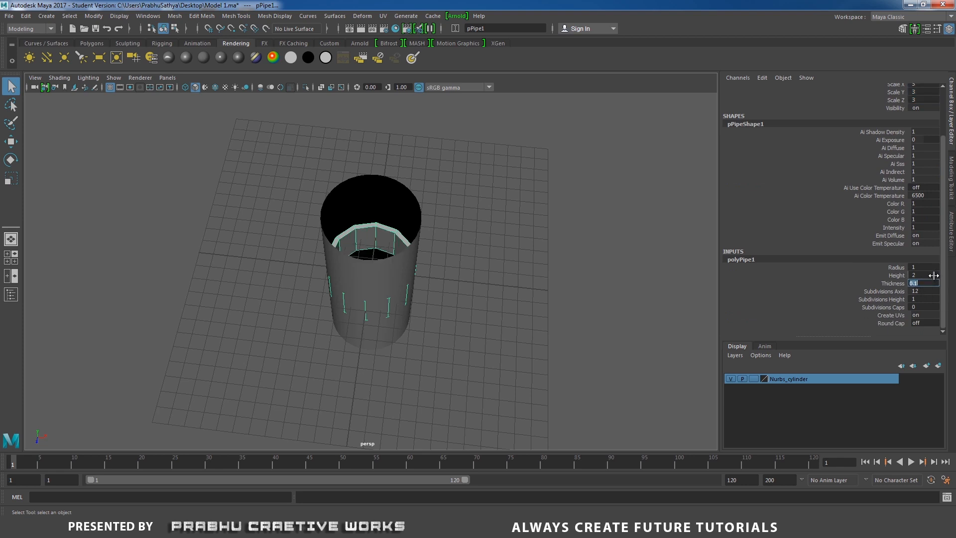
- Move the pipe along the X axis out of the cylinder to a Translate X of about 7.749
alt+drag(521, 267, 503, 247)
key(w)
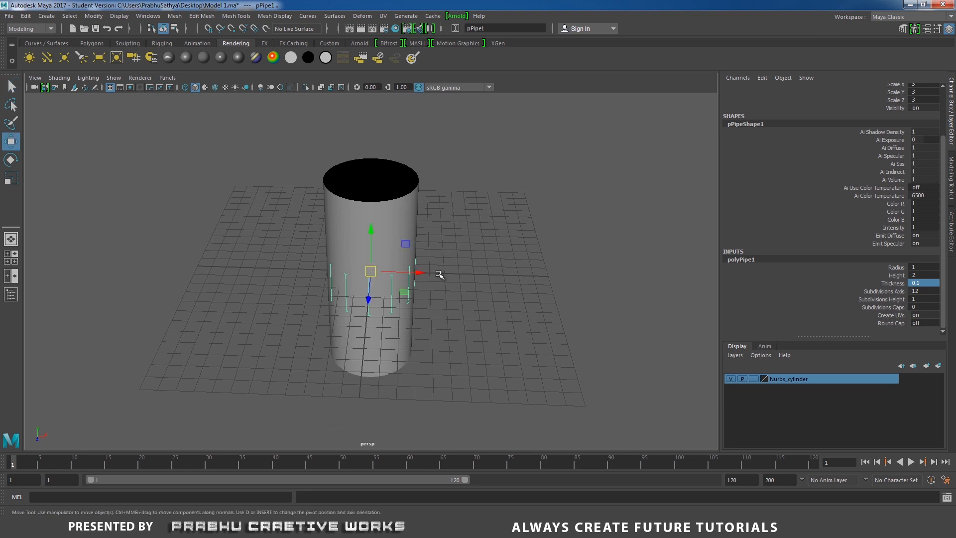
drag(426, 273, 537, 272)
- Delete the pipe's outer, inner and bottom faces, keeping only the flat top ring
alt+drag(595, 281, 558, 232)
right_drag(558, 232, 552, 261)
drag(354, 280, 569, 338)
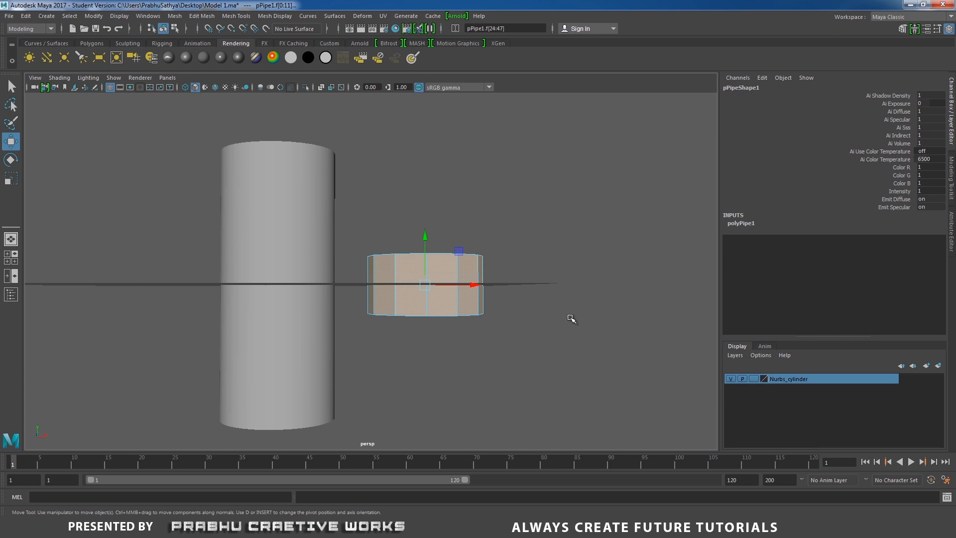
key(Delete)
alt+drag(538, 280, 529, 303)
- Return to object selection and center the pivot of the remaining ring
right_drag(478, 276, 530, 233)
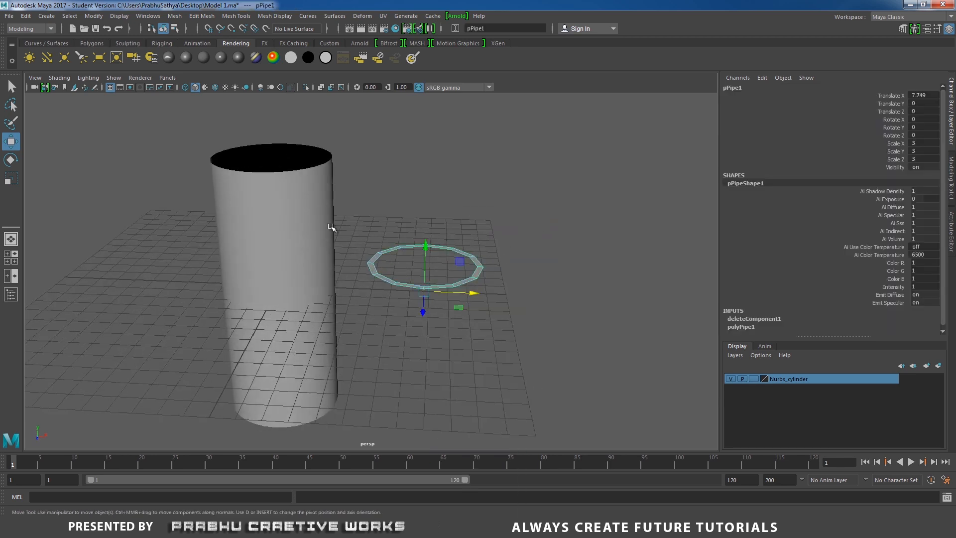
click(84, 18)
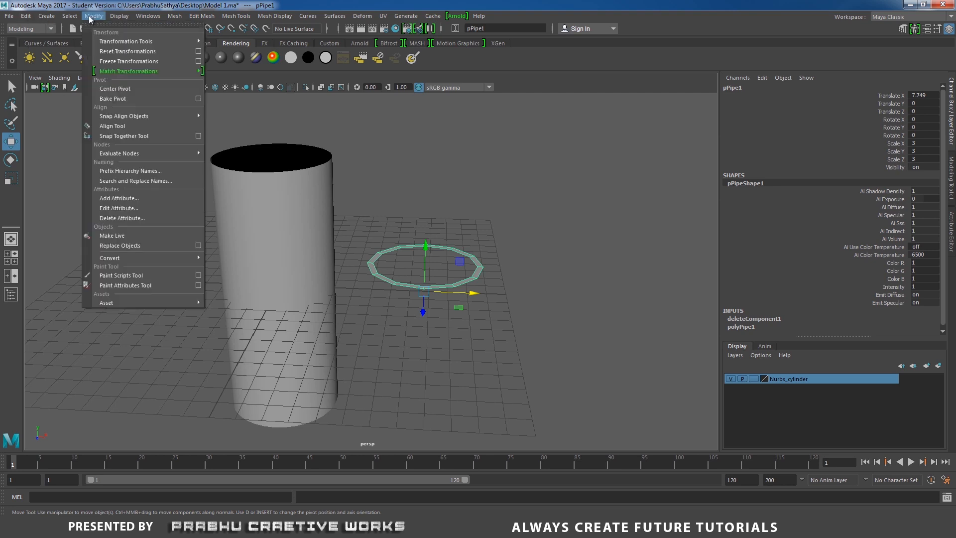
click(124, 90)
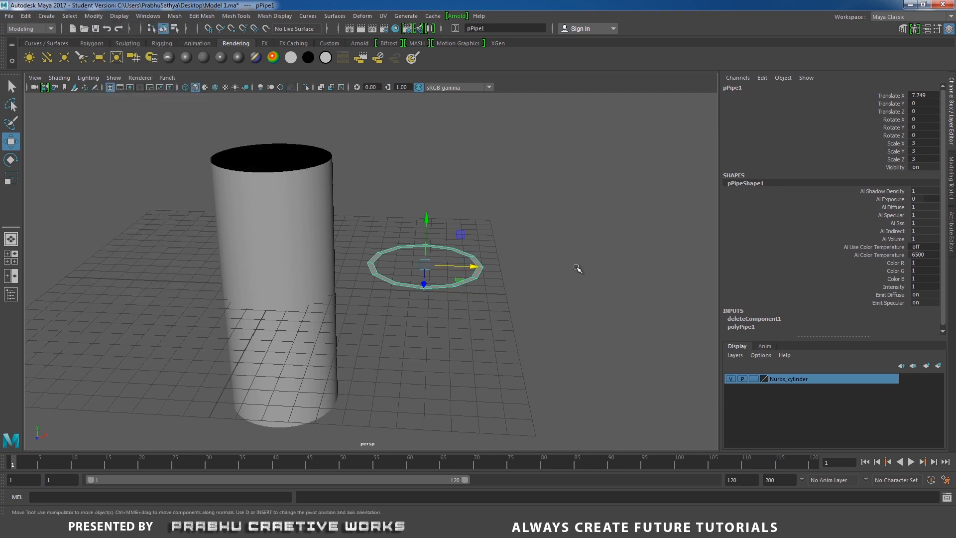
mouse_move(576, 267)
alt+mouse_down()
mouse_move(583, 254)
mouse_move(585, 263)
alt+mouse_up()
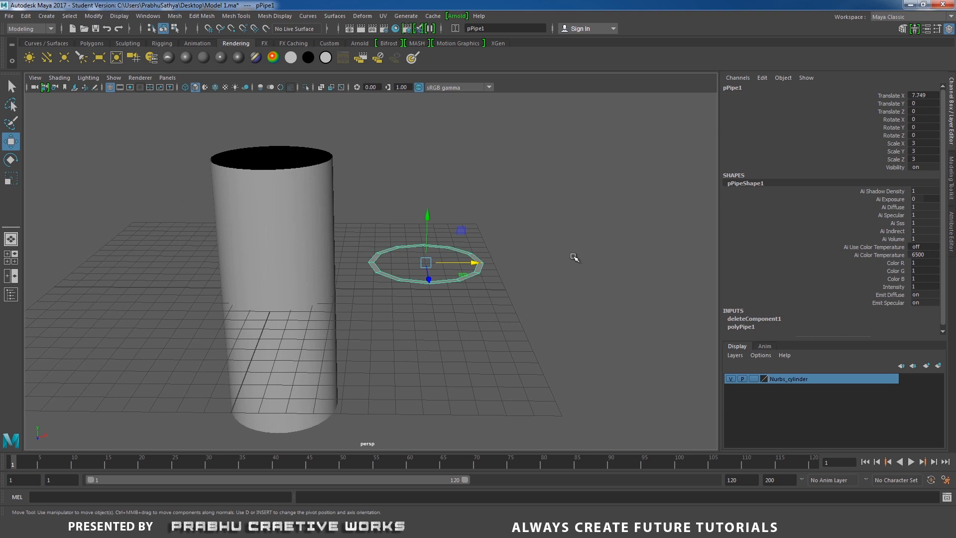
- Rotate the ring upright by setting its Rotate Z to -90
key(e)
alt+drag(572, 261, 517, 252)
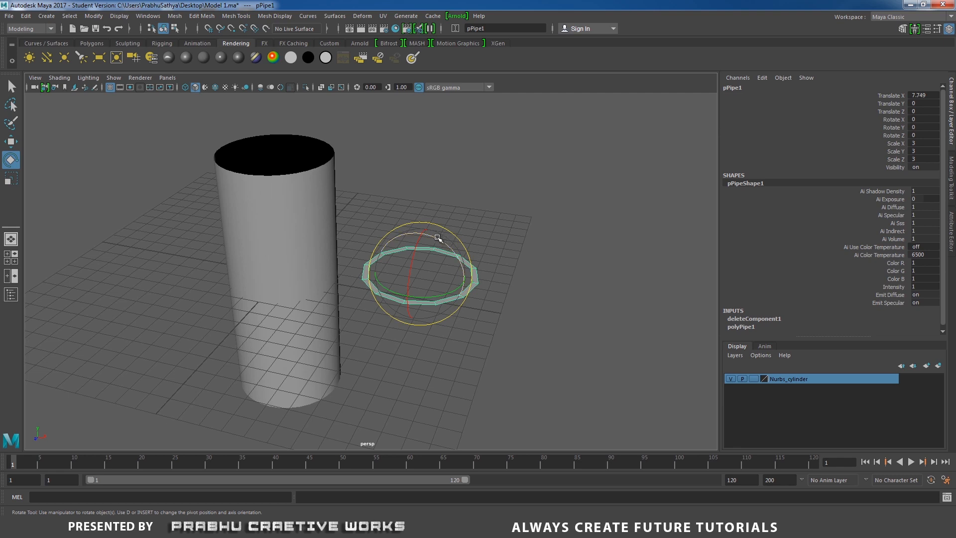
drag(438, 238, 531, 265)
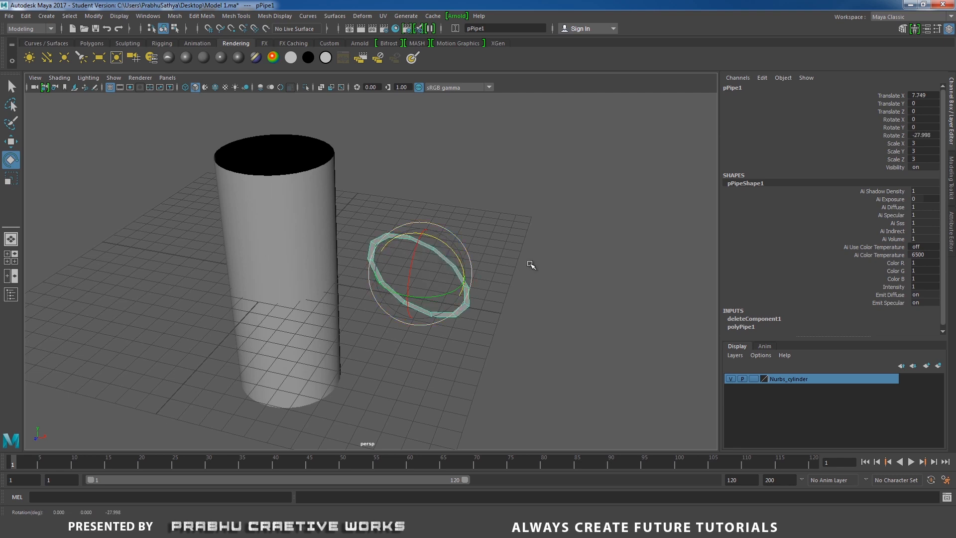
double_click(921, 135)
text(-90)
key(Return)
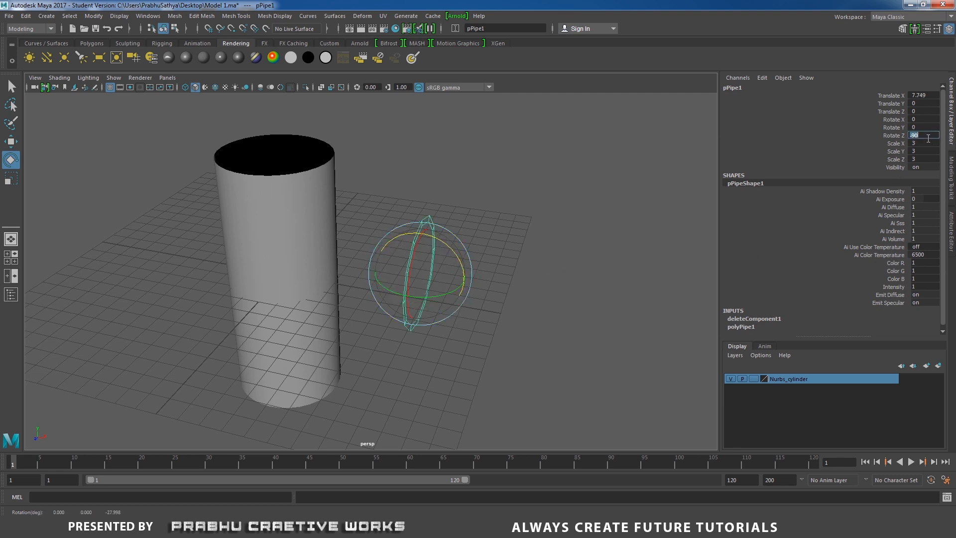
- Duplicate the upright ring and move the copy along the X axis to a Translate X of about 15.32
key(w)
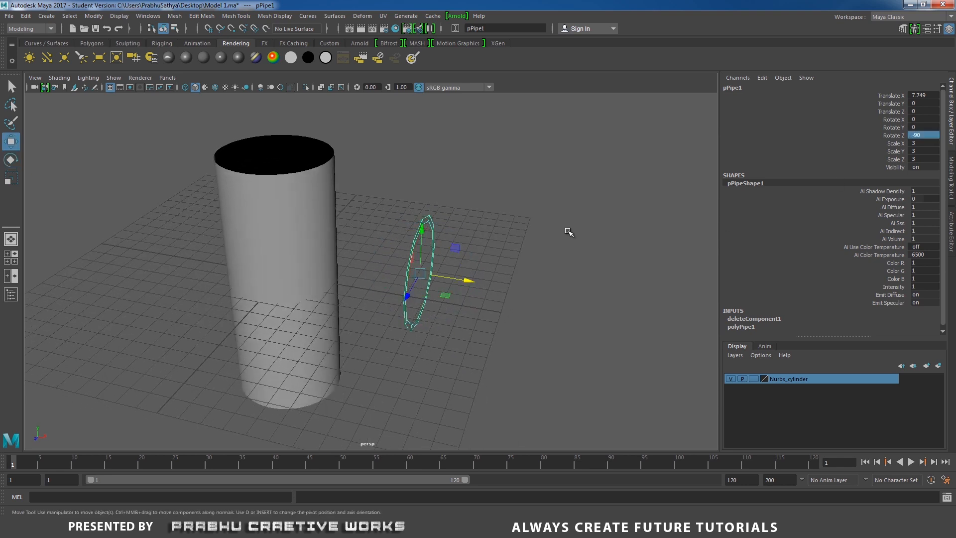
key(ctrl+d)
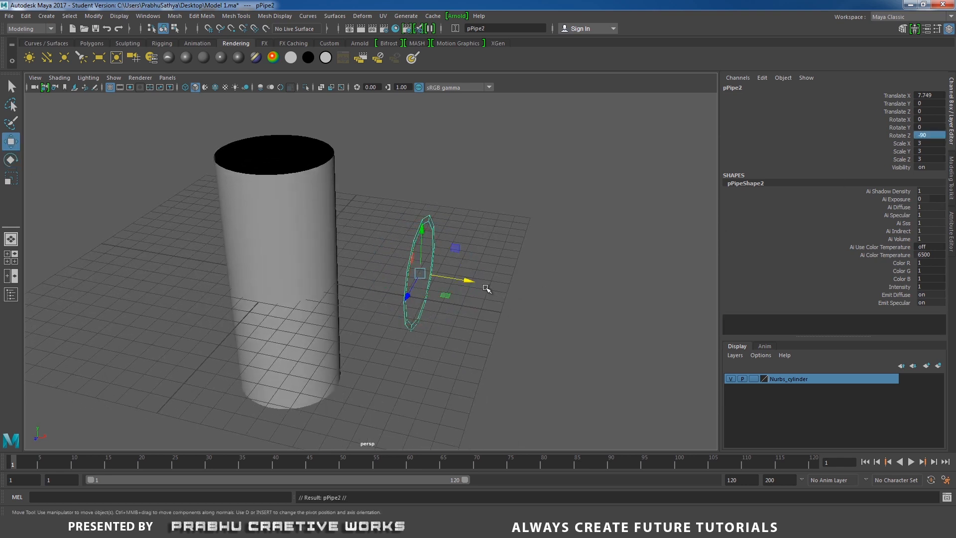
drag(469, 280, 570, 271)
click(554, 265)
click(559, 260)
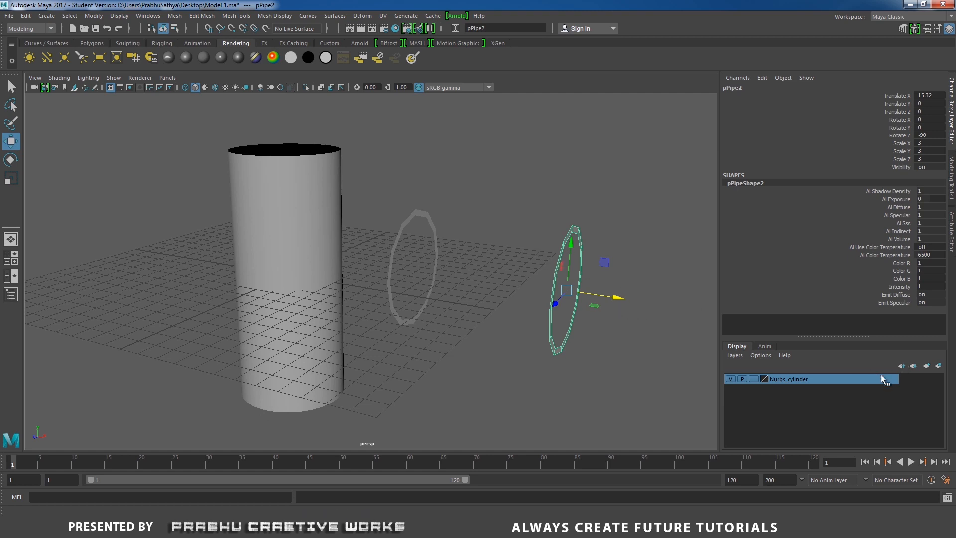
alt+drag(648, 364, 588, 356)
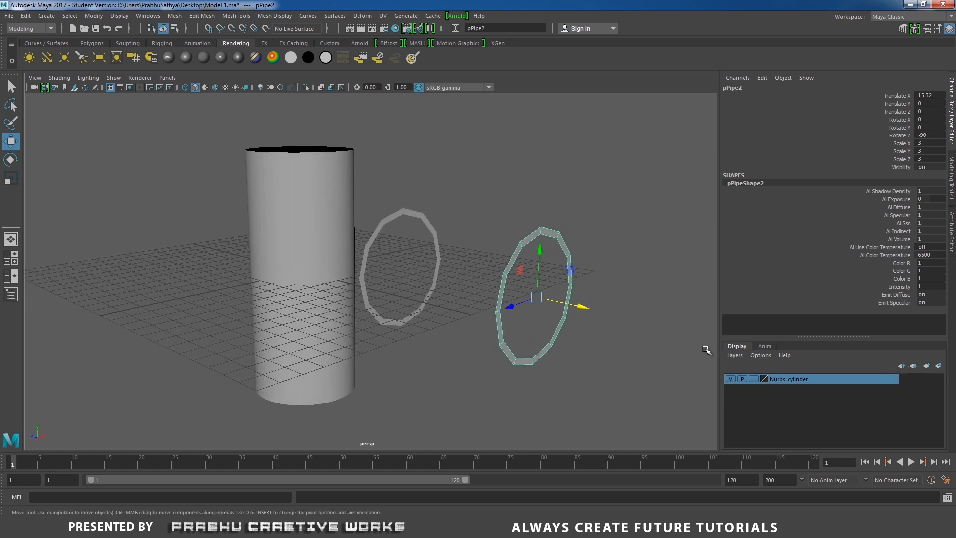
- Assign the duplicated ring to a new display layer and name the layer Poly_pipe
click(939, 366)
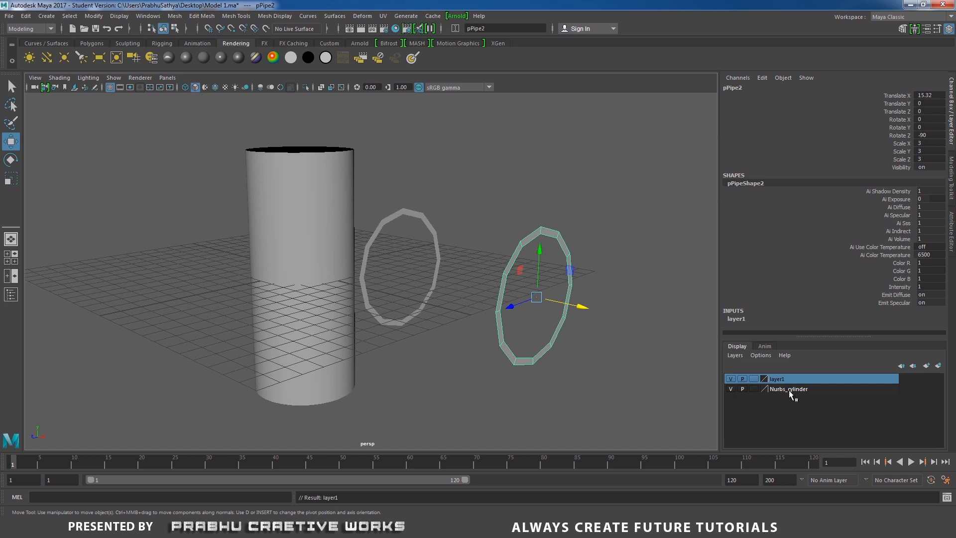
double_click(783, 378)
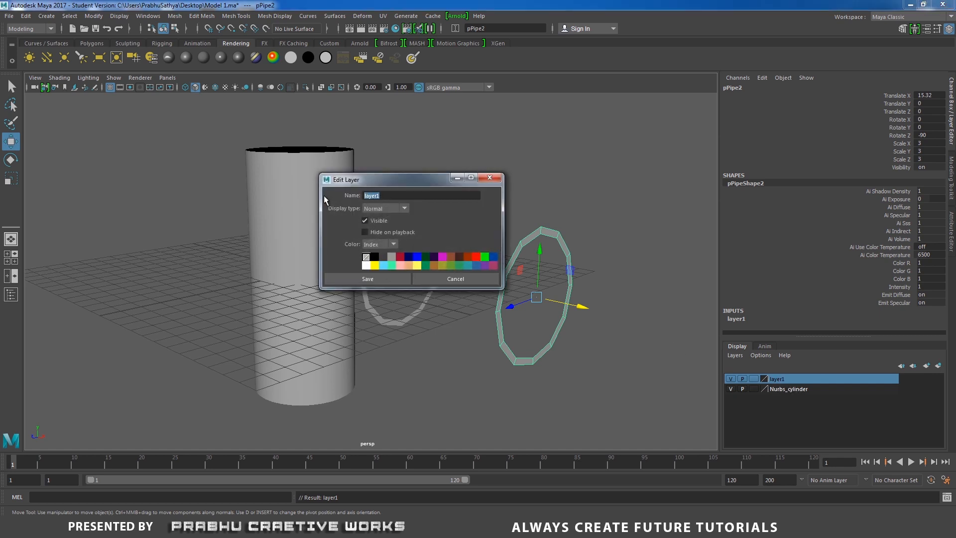
text(Poly_cyl)
key(BackSpace)
key(BackSpace)
key(BackSpace)
text(pipe)
click(393, 279)
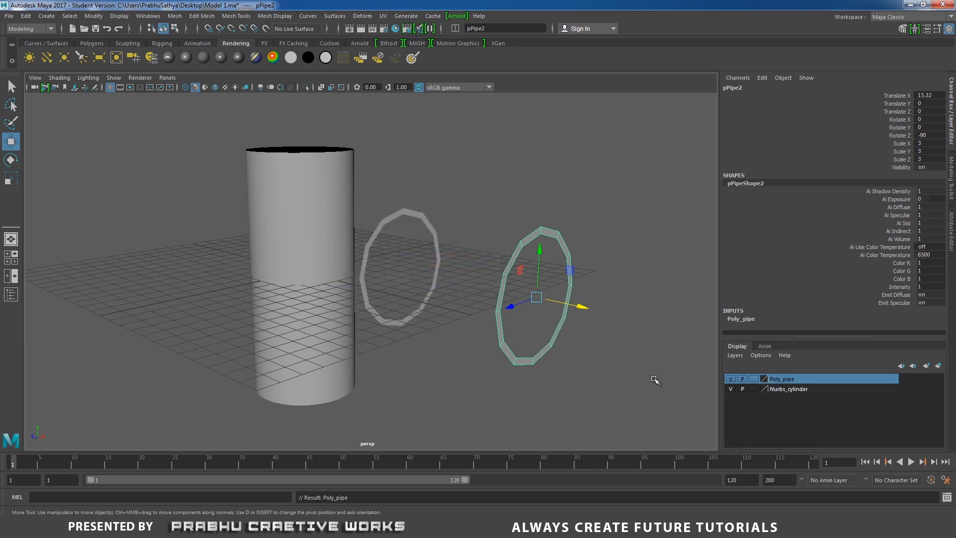
- Hide the Poly_pipe layer so that only the original ring and the cylinder are displayed
click(730, 379)
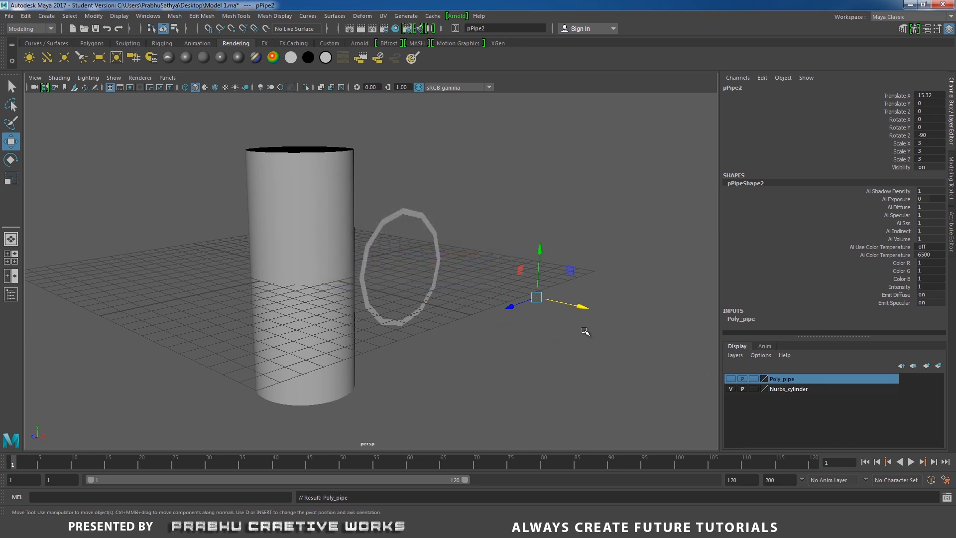
alt+drag(586, 332, 395, 209)
click(437, 251)
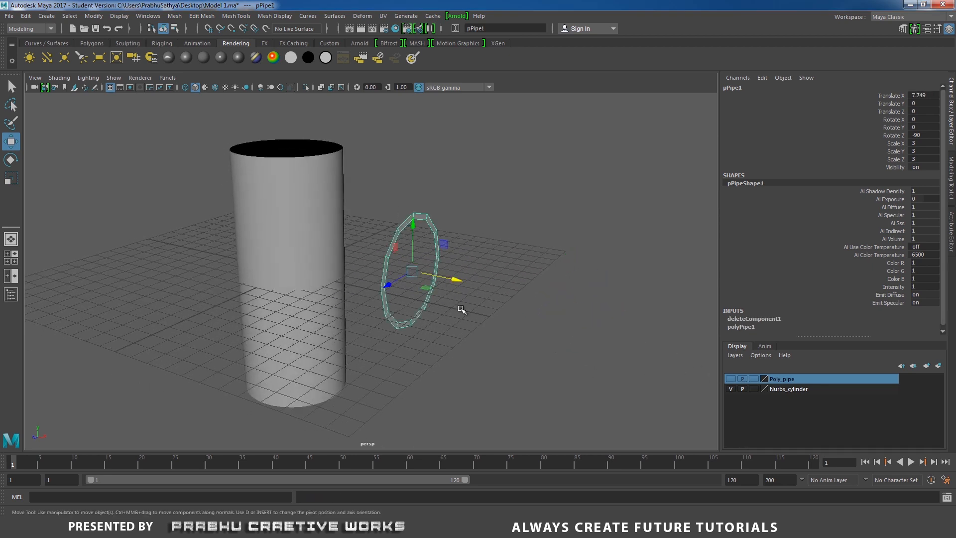
click(485, 343)
- Make the NURBS cylinder a live surface
click(284, 207)
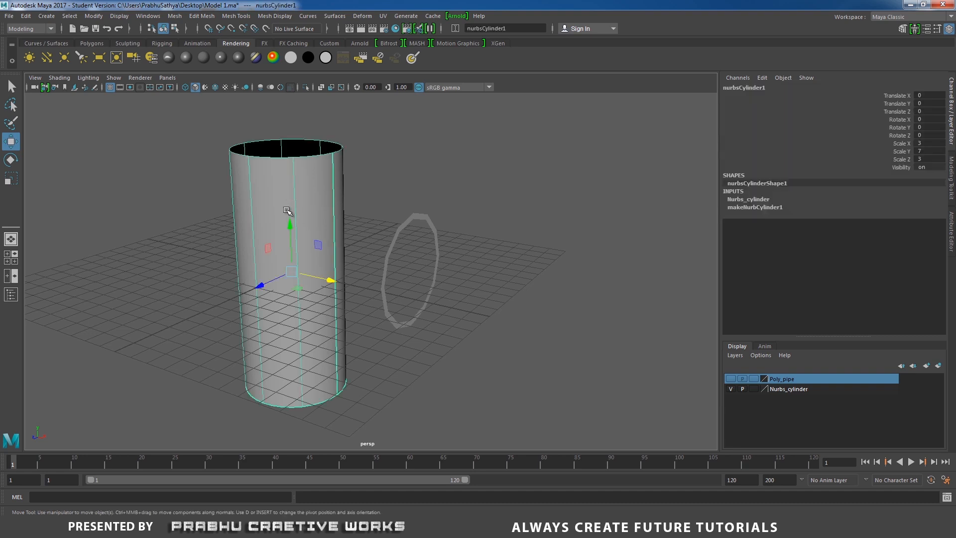
alt+drag(279, 188, 275, 191)
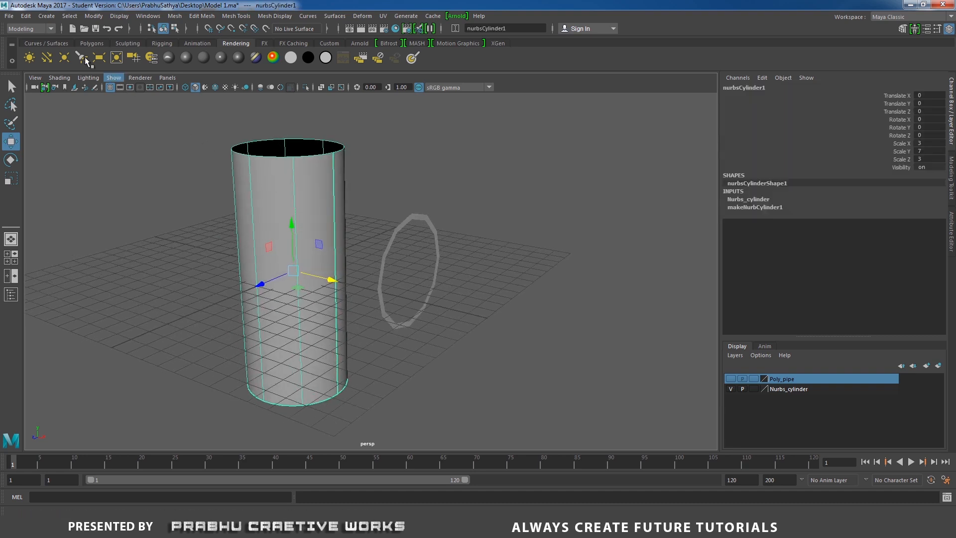
click(93, 16)
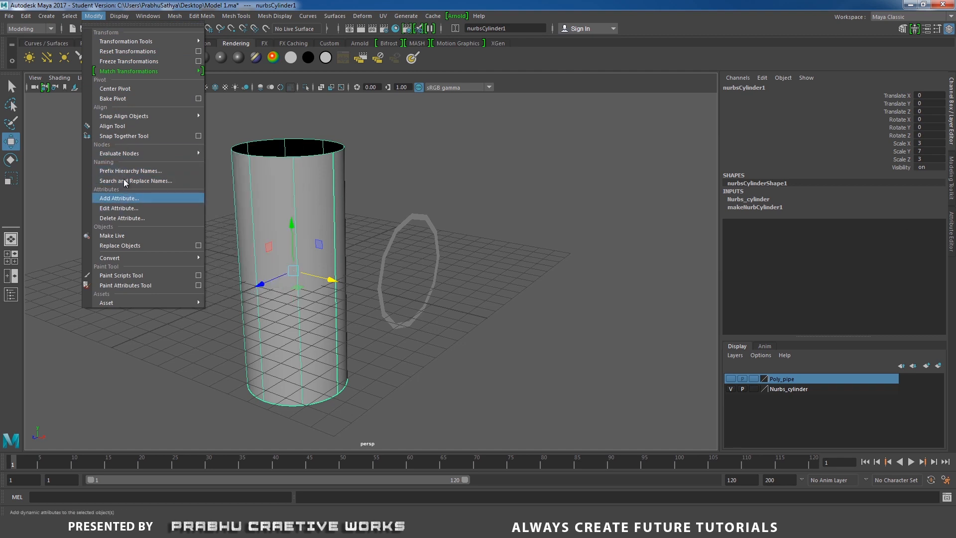
click(127, 235)
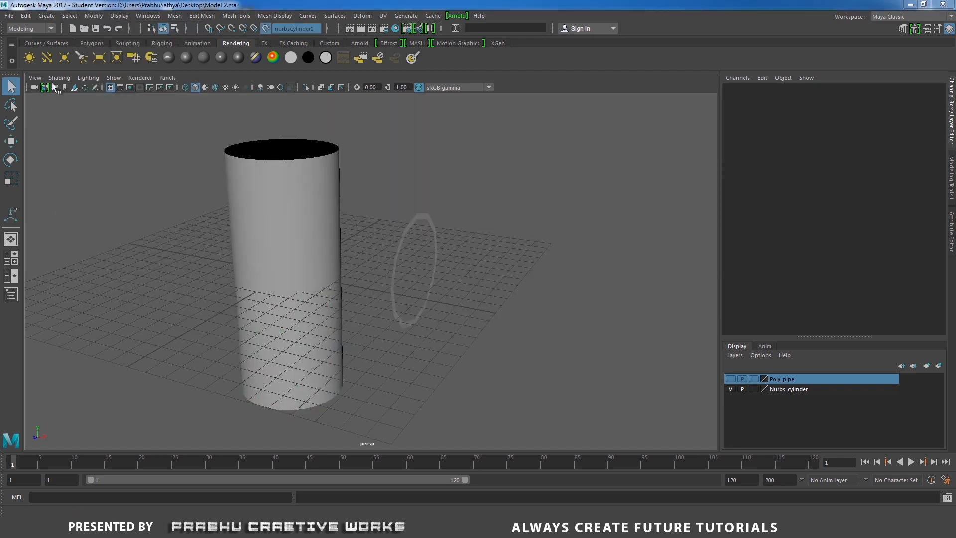
- Turn on Wireframe on Shaded for the perspective view
click(60, 77)
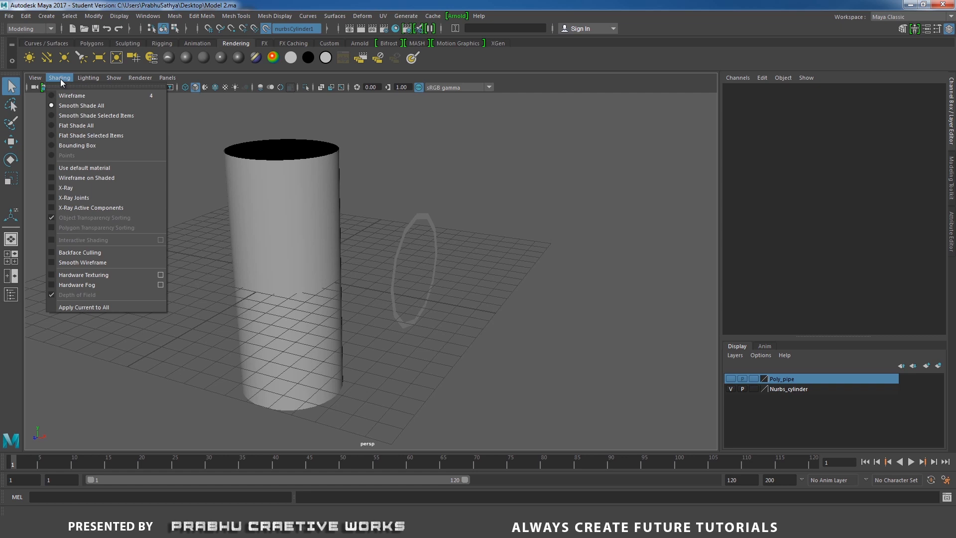
click(83, 179)
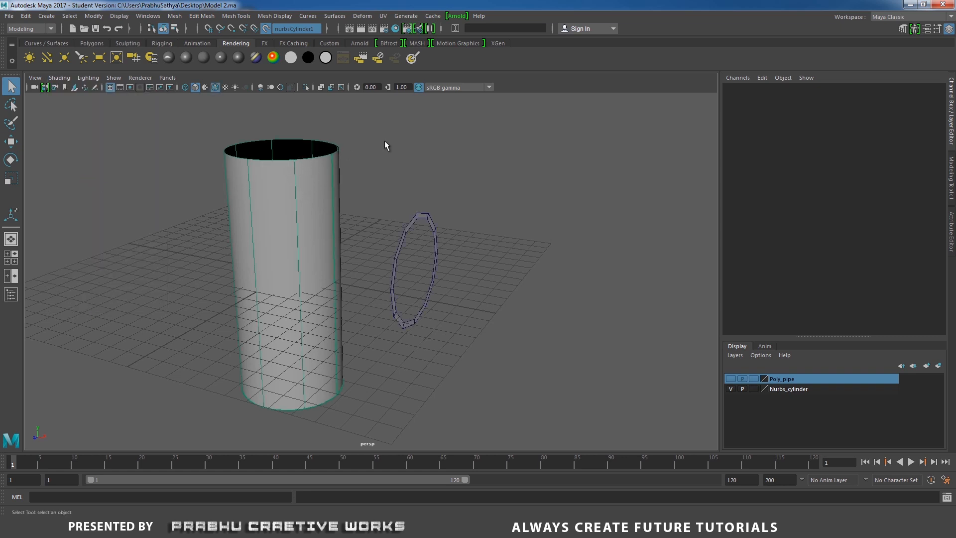
alt+drag(403, 153, 356, 158)
- Stretch the original ring vertically to a Scale X of about 3.692
click(411, 224)
alt+drag(410, 238, 363, 223)
key(r)
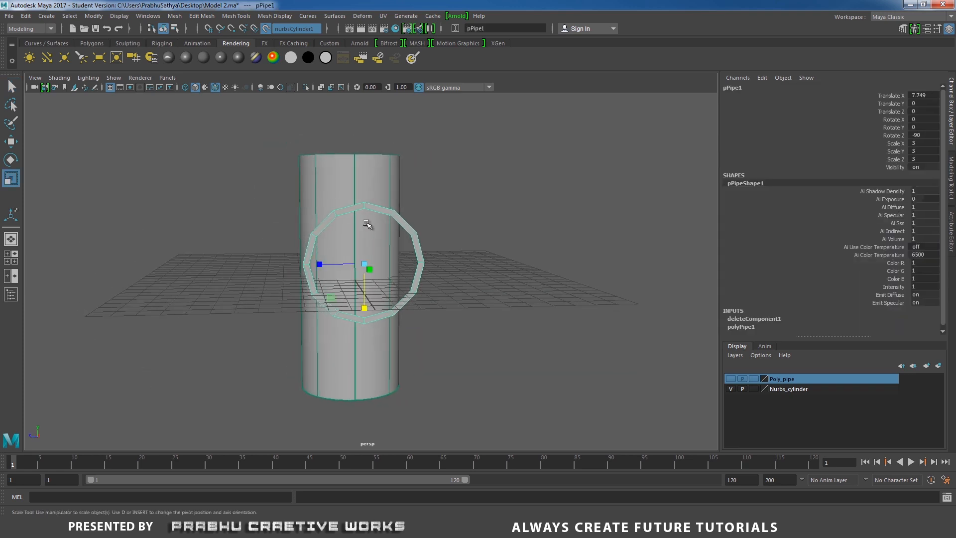
drag(373, 305, 471, 297)
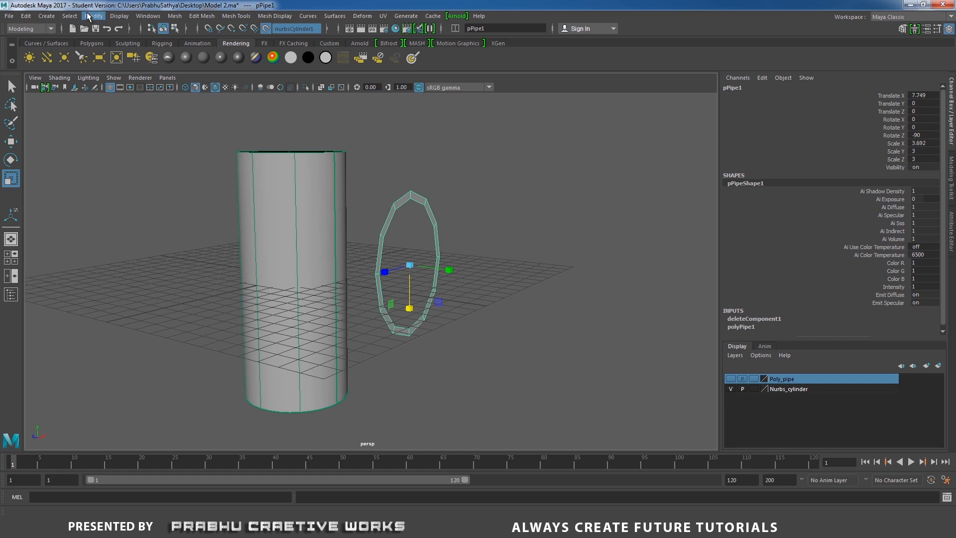
- Conform the stretched ring to the live cylinder surface
click(180, 16)
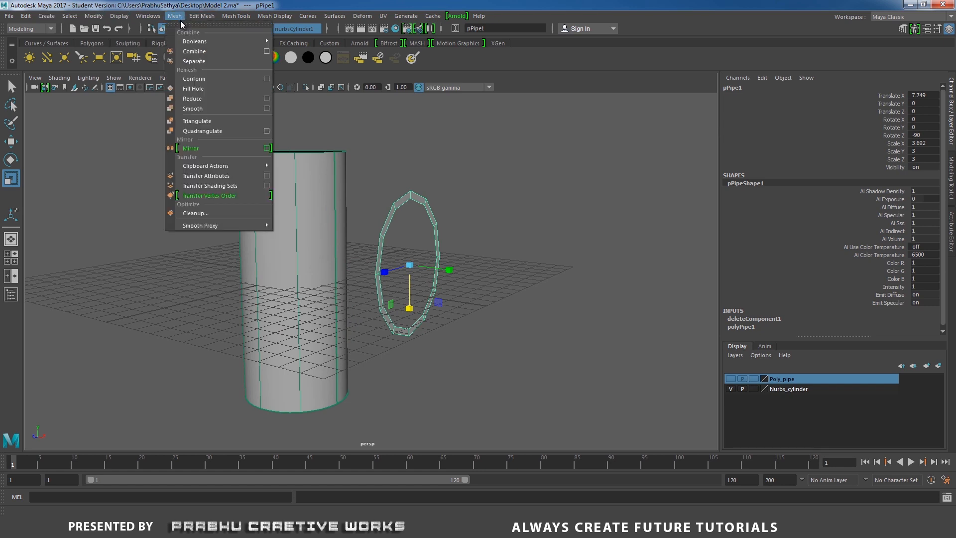
click(206, 78)
alt+drag(306, 220, 364, 228)
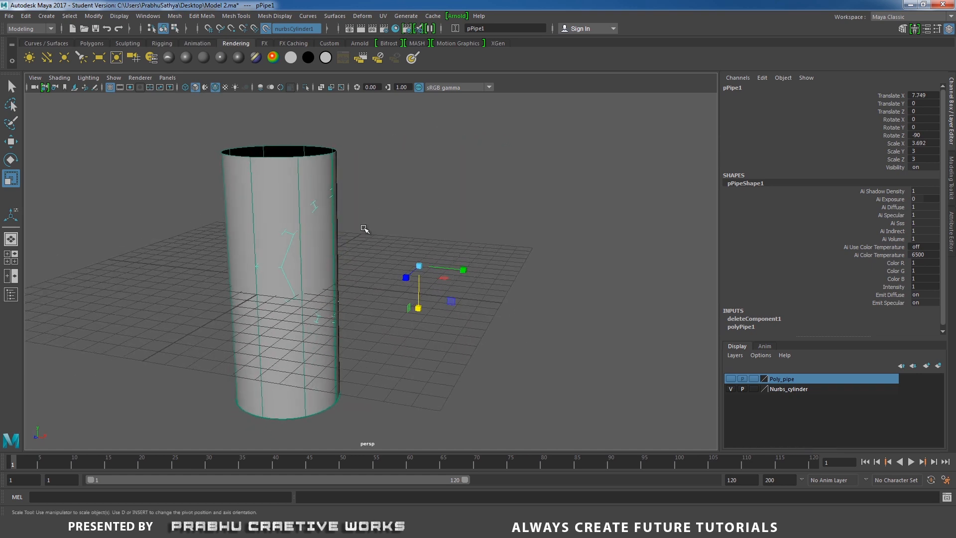
scroll(366, 225, up, 3)
right_drag(377, 172, 335, 173)
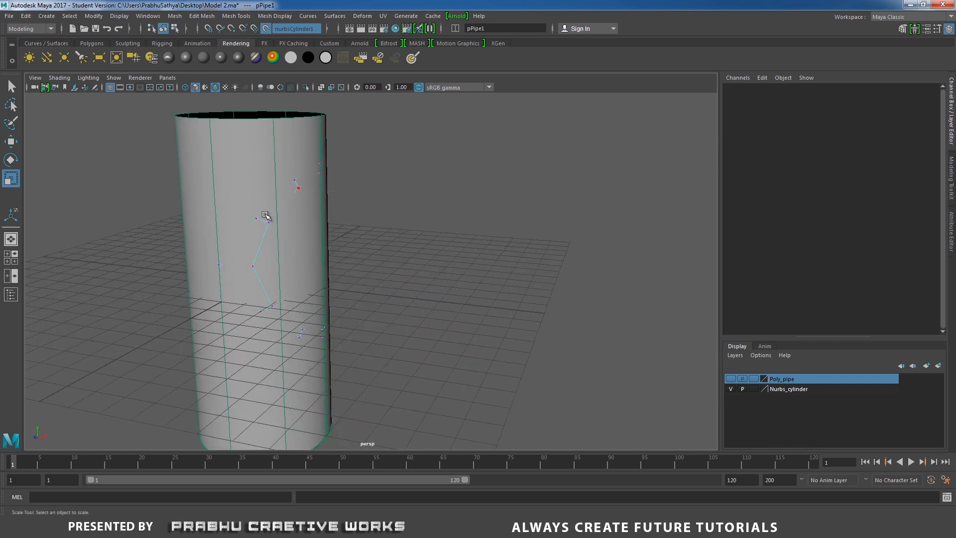
- Slide the ring's two outer mid-height side vertices along X to about 0.626 and return to object selection
click(215, 258)
alt+drag(214, 258, 468, 291)
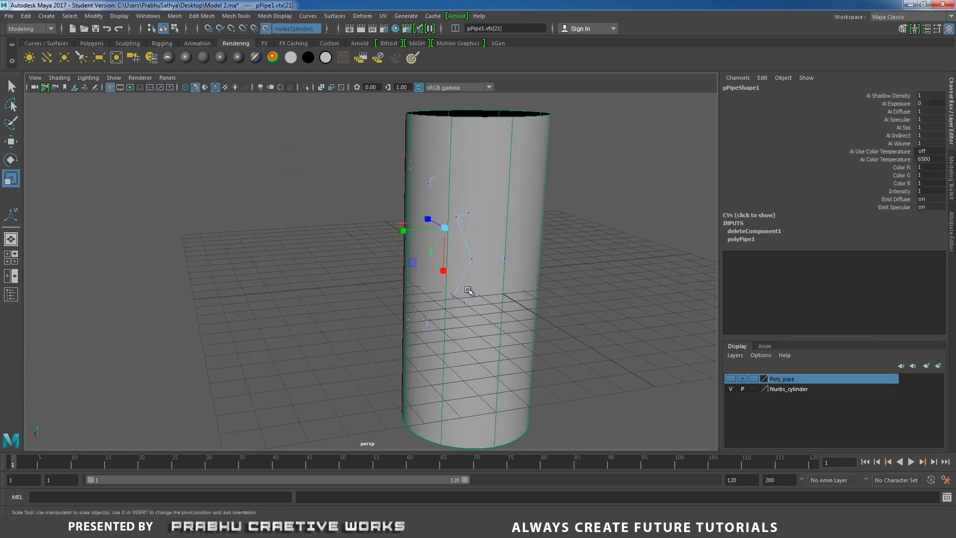
click(498, 249)
key(w)
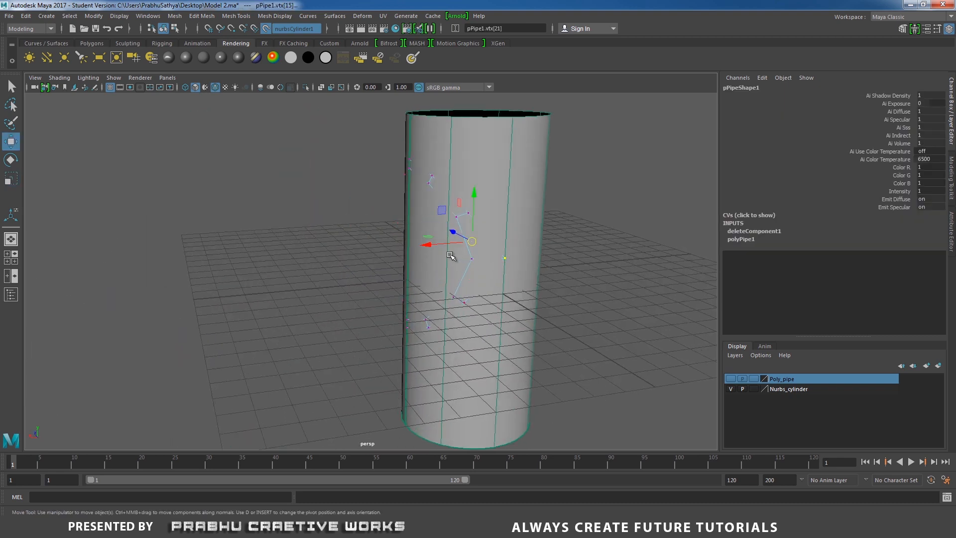
drag(450, 252, 421, 247)
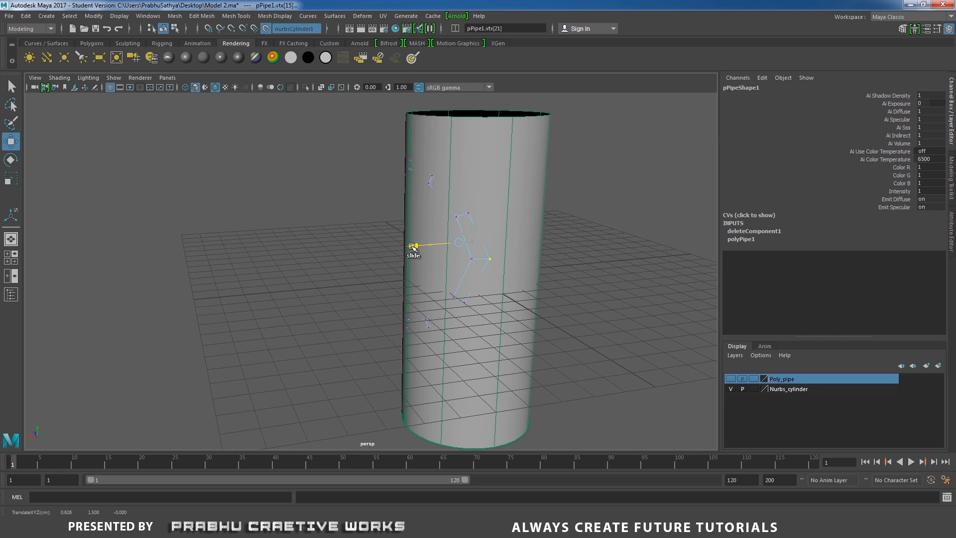
drag(409, 245, 547, 271)
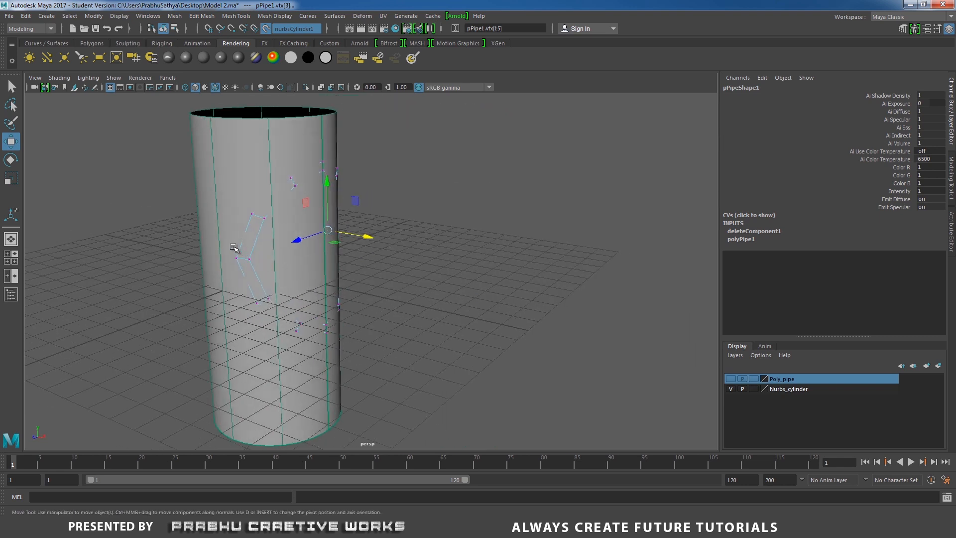
drag(257, 265, 272, 252)
right_drag(260, 229, 412, 195)
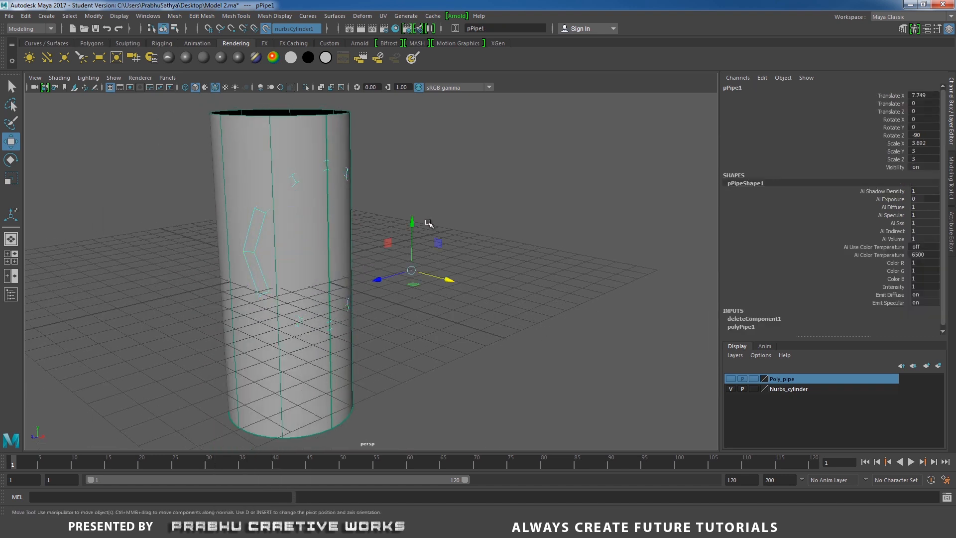
- Examine in wireframe how the ring wraps around the cylinder, and restore the shaded display
key(4)
alt+drag(429, 223, 386, 231)
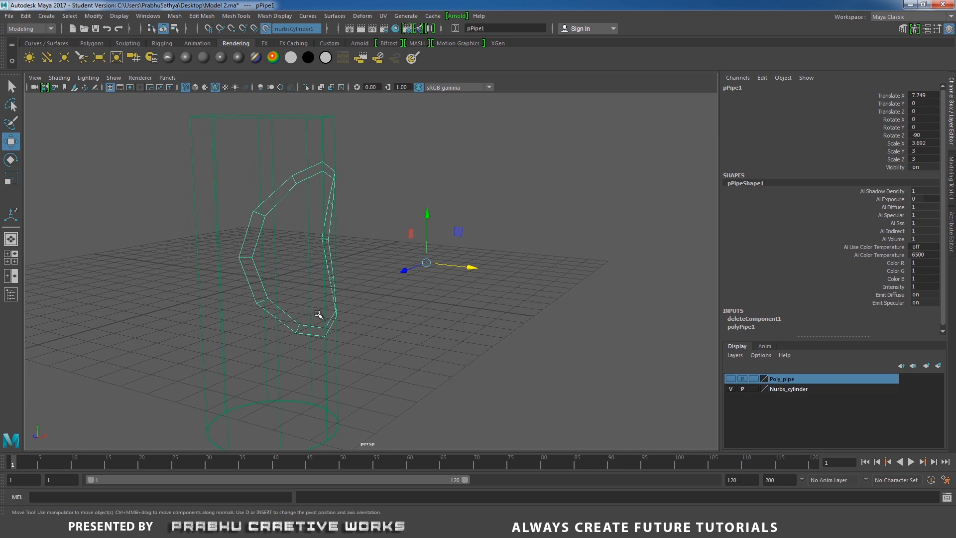
mouse_move(319, 300)
alt+mouse_down()
mouse_move(282, 300)
mouse_move(294, 284)
mouse_move(283, 232)
alt+mouse_up()
key(5)
- Extrude the two outer edges at the ring's side and slide them away from the ring to an X of about 0.29
right_drag(284, 232, 277, 203)
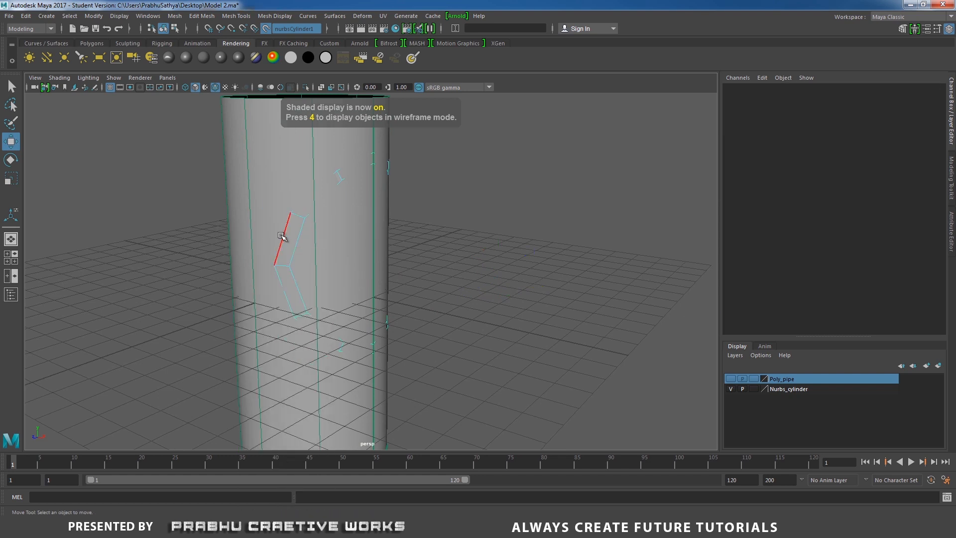
click(284, 278)
shift+click(284, 282)
alt+drag(420, 252, 445, 245)
shift+right_click(430, 226)
shift+right_drag(431, 227, 424, 253)
alt+drag(421, 254, 409, 255)
key(w)
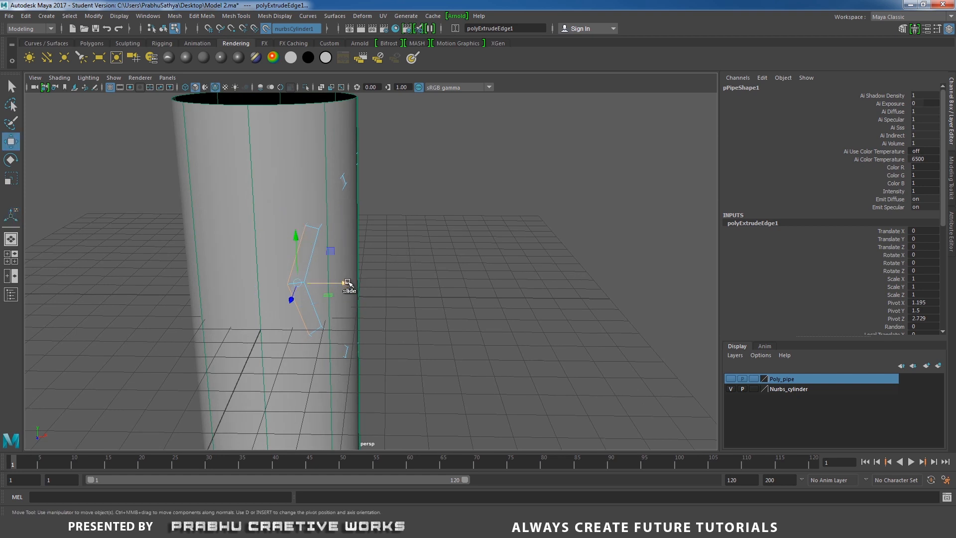
drag(348, 282, 333, 283)
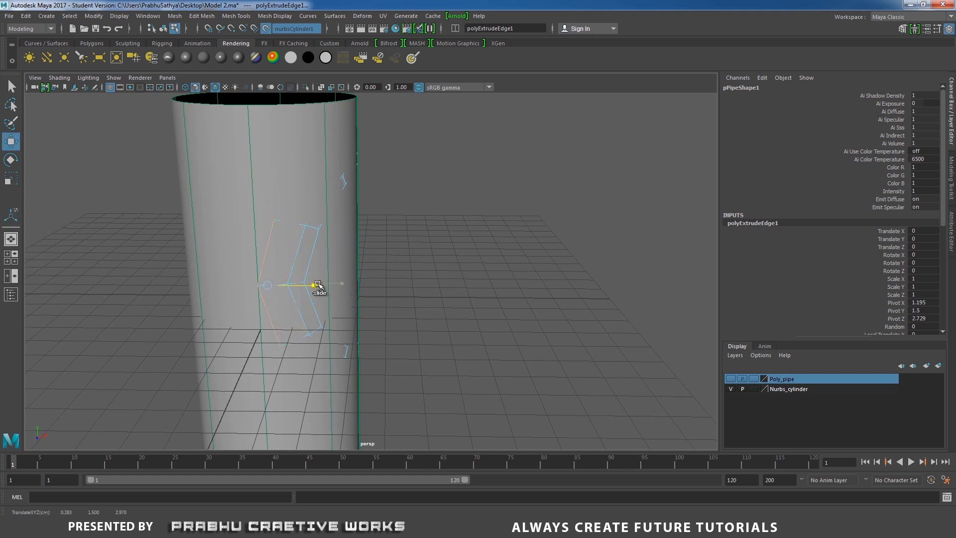
alt+middle_drag(404, 277, 484, 274)
alt+right_drag(484, 274, 572, 367)
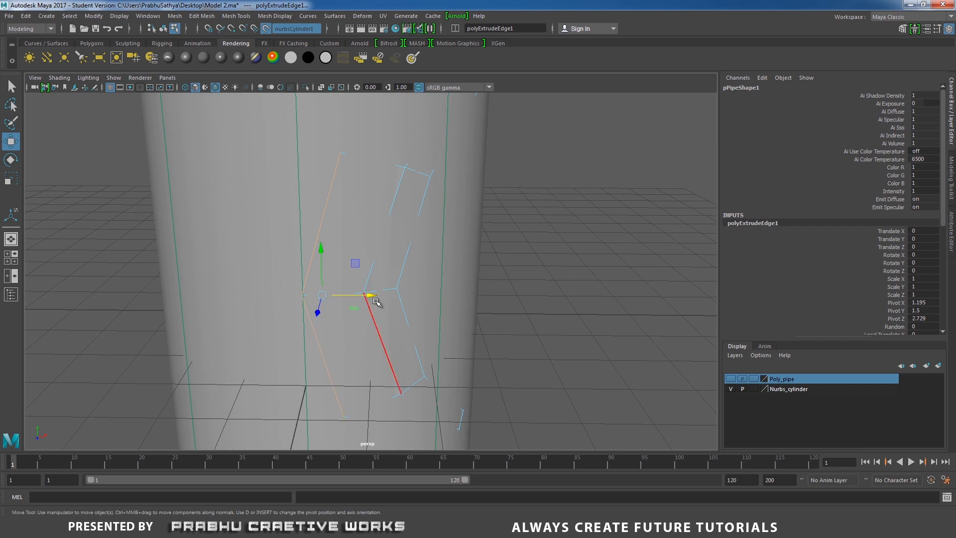
drag(368, 297, 369, 297)
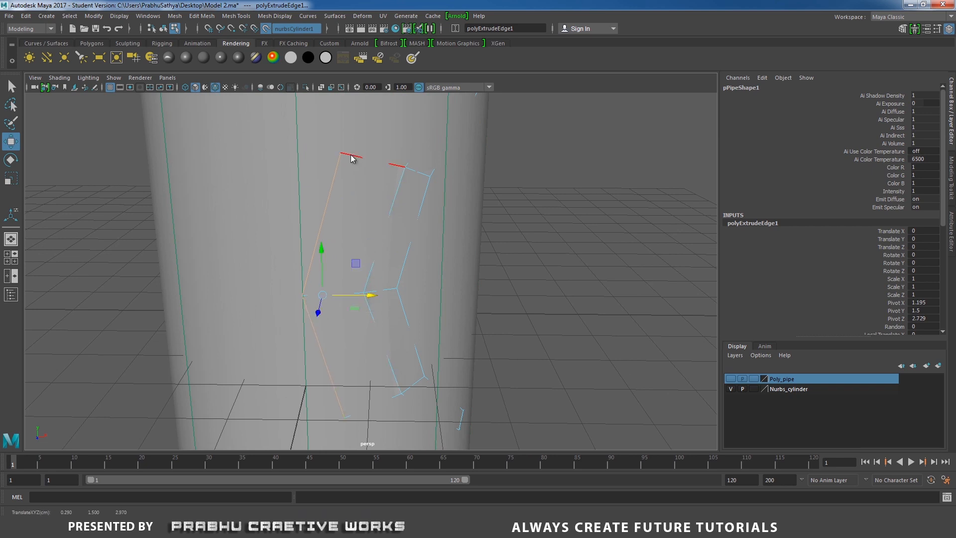
- Align the extruded strip's upper and lower end vertices along X with its middle vertex, and return to object selection
right_drag(349, 156, 306, 145)
drag(319, 133, 396, 169)
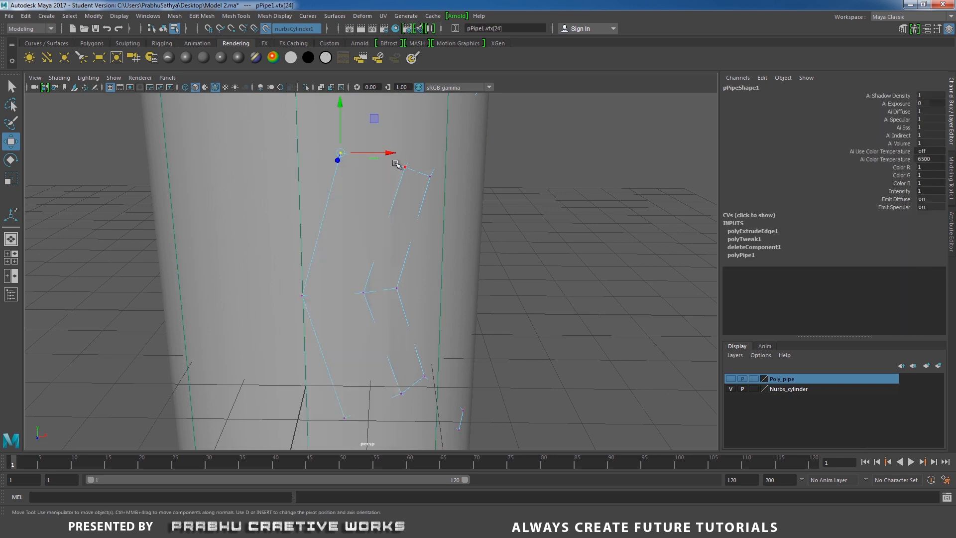
alt+drag(350, 312, 380, 413)
drag(396, 269, 304, 260)
alt+middle_drag(405, 205, 403, 274)
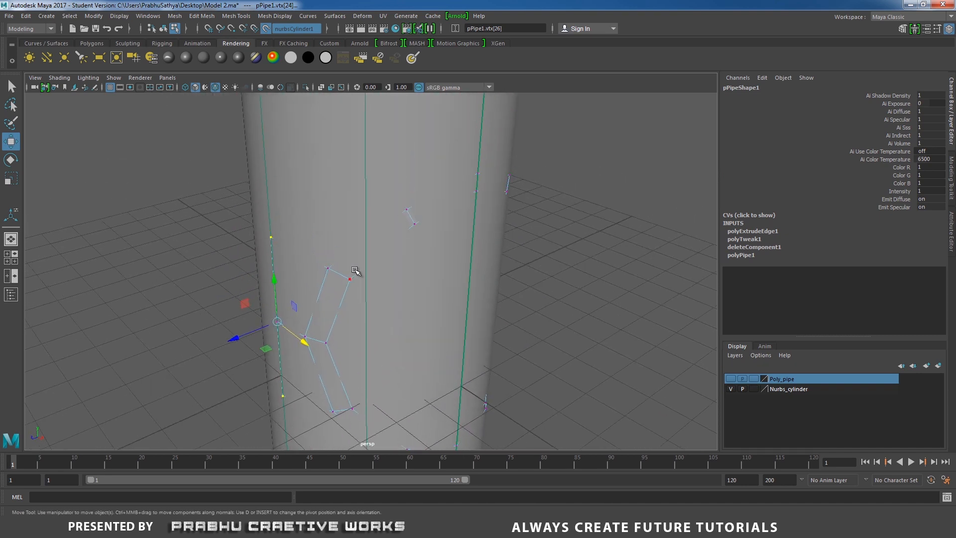
right_drag(339, 240, 337, 207)
click(314, 259)
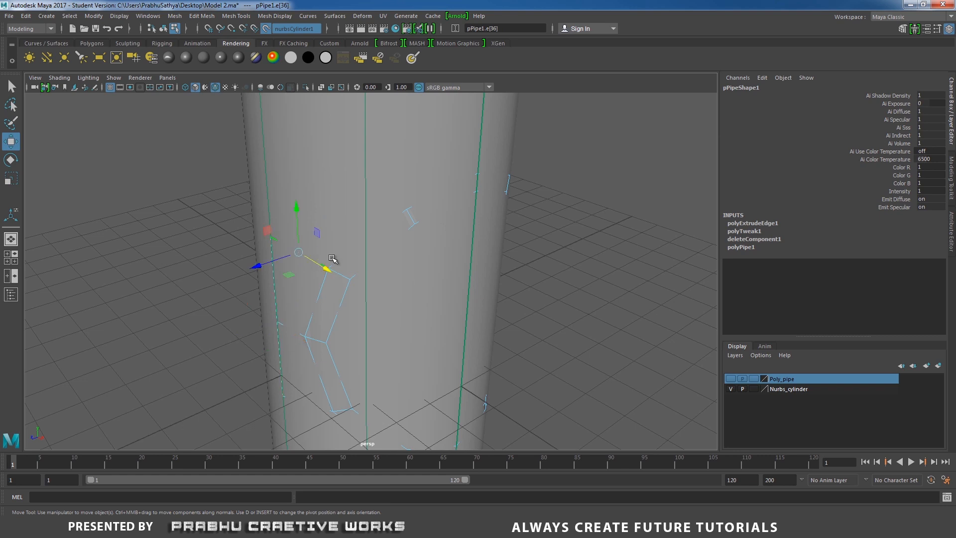
mouse_move(333, 260)
alt+mouse_down()
mouse_move(312, 259)
mouse_move(337, 267)
alt+mouse_up()
right_drag(337, 249, 384, 257)
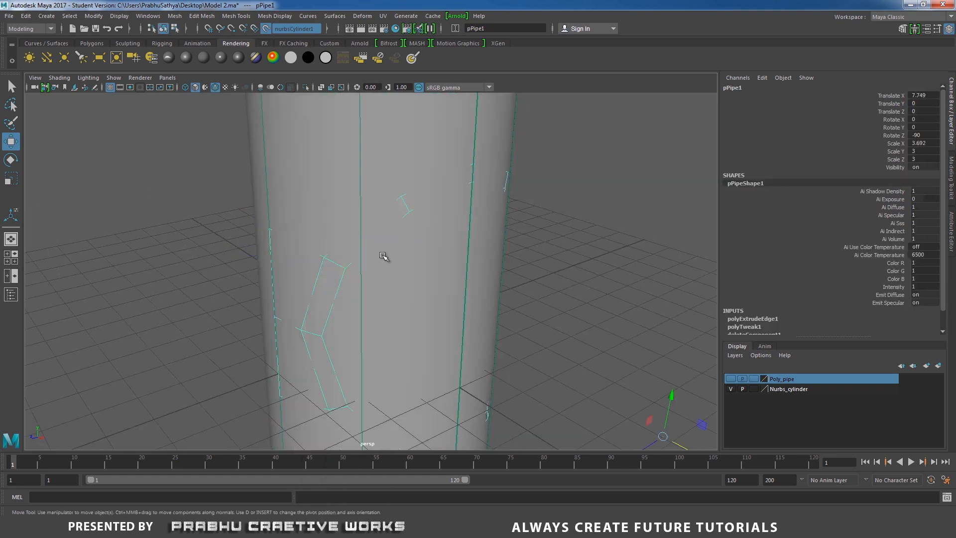
- Isolate the ring and extrude the side strip's top edge and the two adjoining upper ring edges straight up to a Y of about 5.6
click(306, 87)
alt+drag(348, 158, 354, 203)
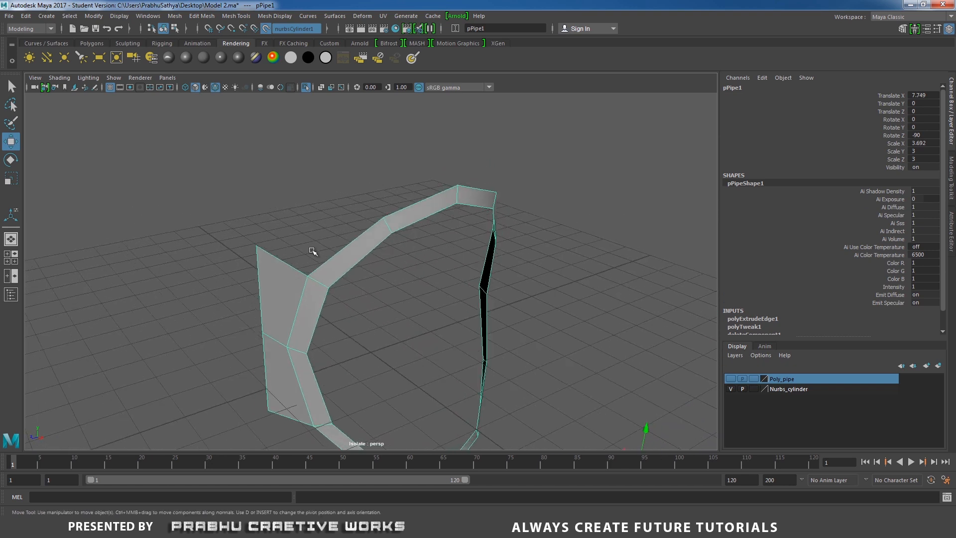
right_drag(286, 259, 285, 209)
click(282, 260)
alt+drag(284, 225, 315, 212)
click(288, 237)
click(288, 250)
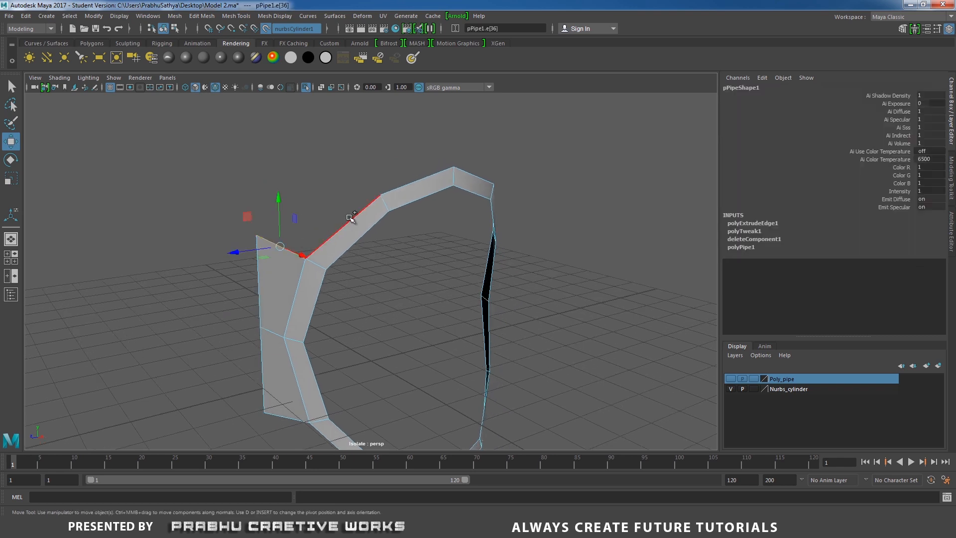
shift+click(423, 194)
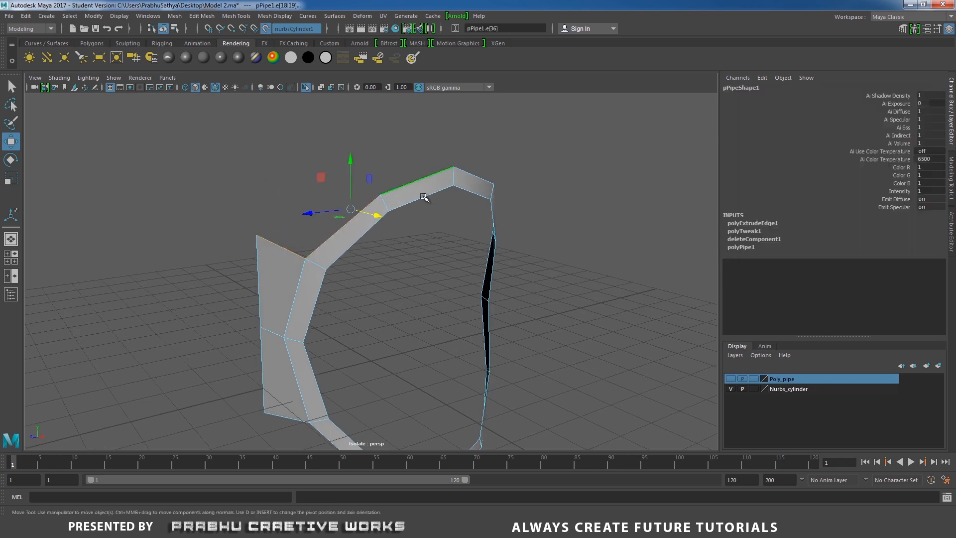
alt+drag(425, 199, 289, 236)
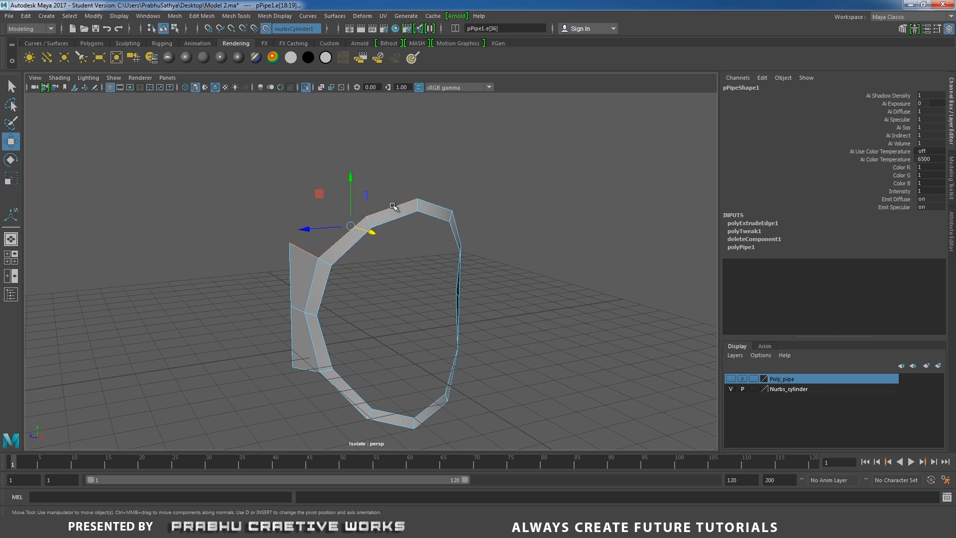
alt+drag(394, 206, 431, 162)
shift+right_drag(443, 149, 443, 172)
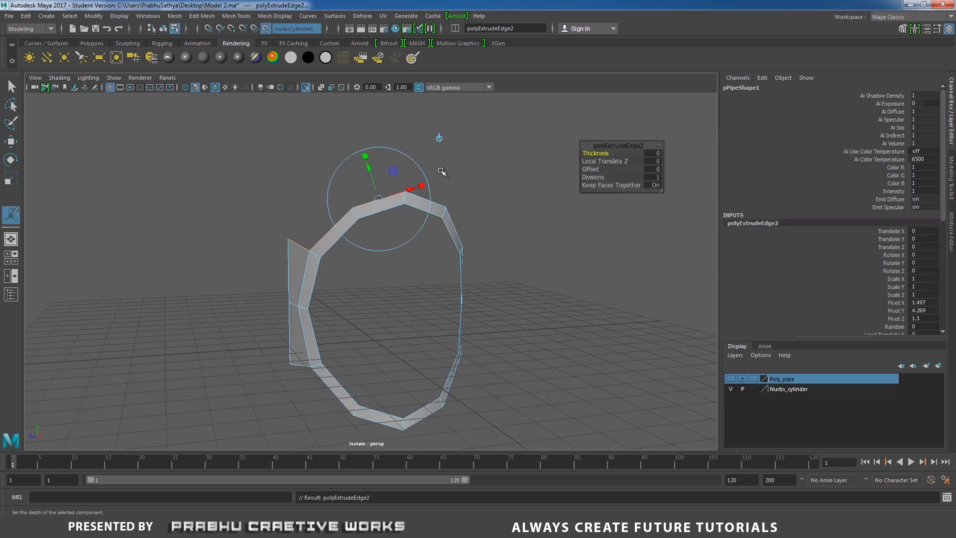
key(w)
drag(345, 173, 336, 129)
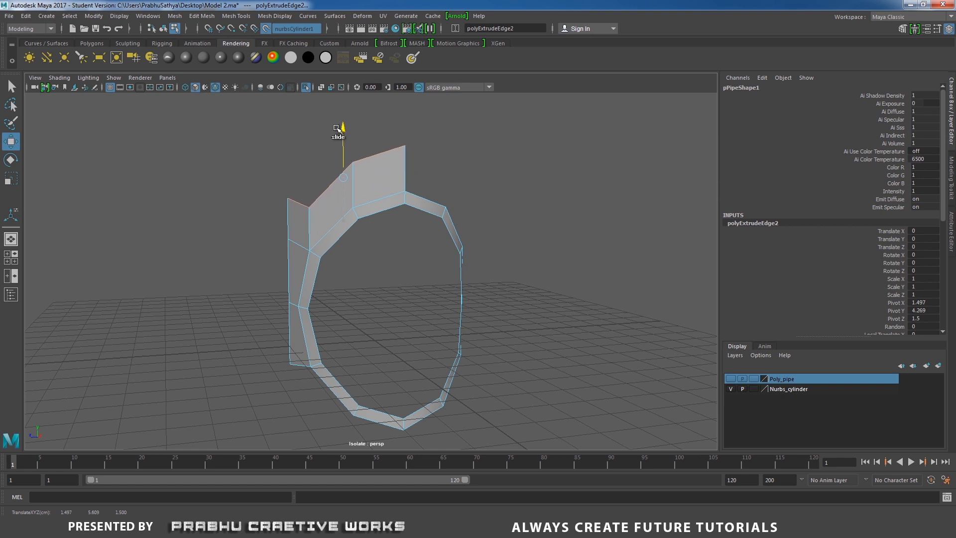
- Extrude the raised edges upward again and level them all at a Y of 7, in line with the cylinder's top
shift+right_click(453, 143)
shift+right_drag(452, 143, 452, 164)
alt+middle_drag(456, 175, 476, 224)
key(w)
drag(363, 189, 398, 141)
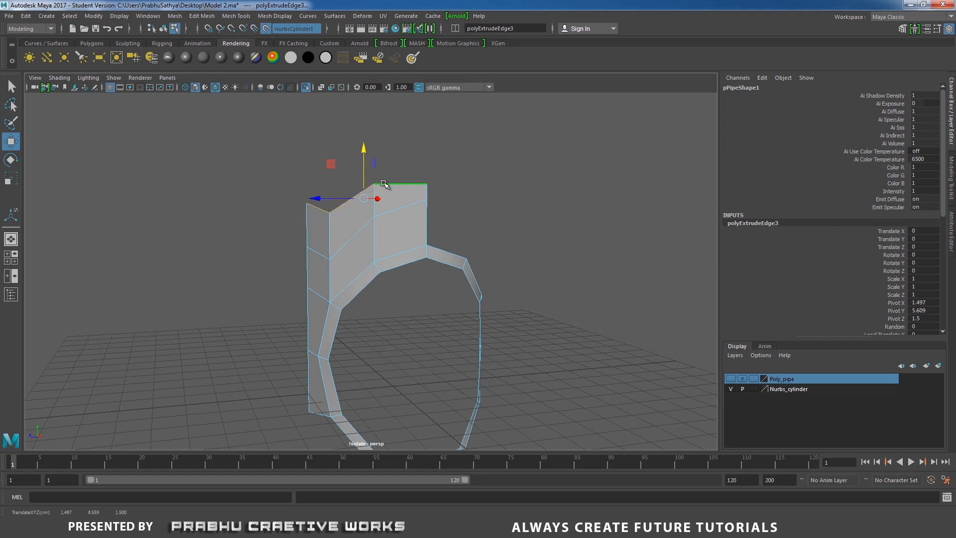
drag(367, 150, 371, 113)
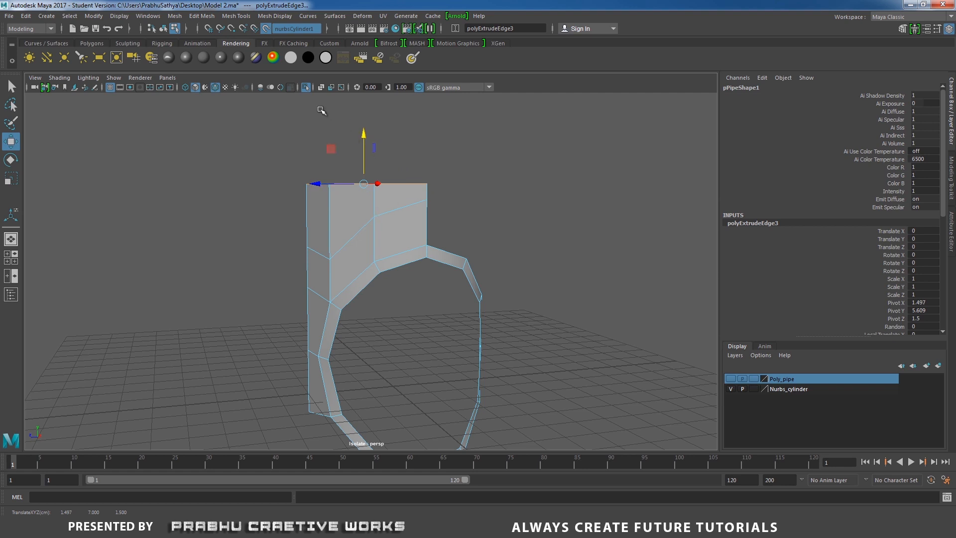
- Show the cylinder again, examine how the extruded mesh fits its top rim, and return to object selection
click(306, 88)
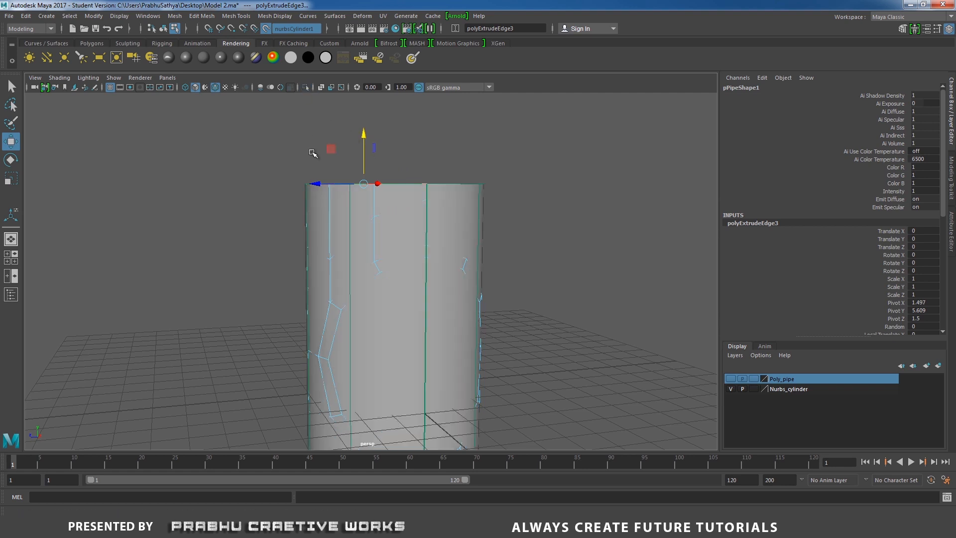
alt+drag(314, 153, 375, 190)
scroll(380, 179, up, 1)
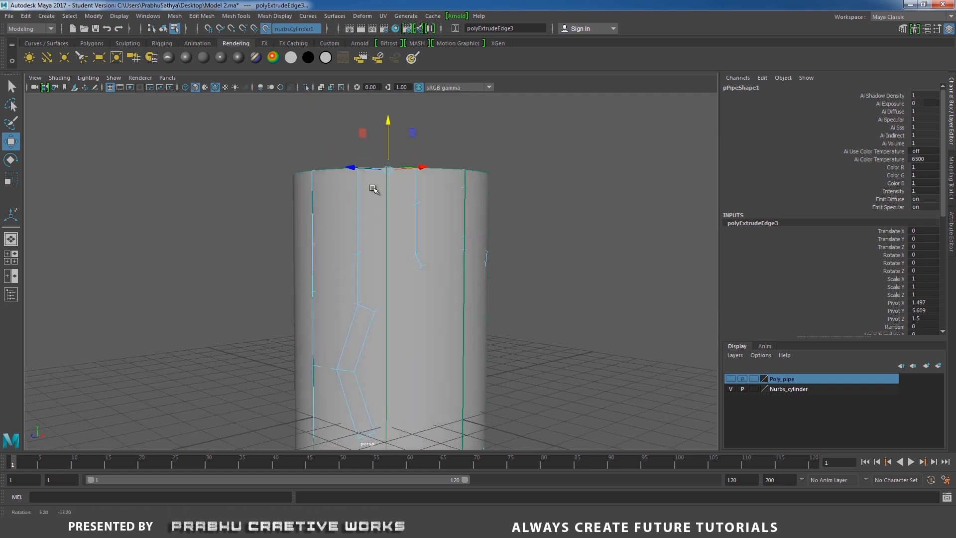
alt+middle_drag(390, 182, 401, 122)
alt+drag(406, 201, 390, 229)
right_drag(367, 258, 410, 216)
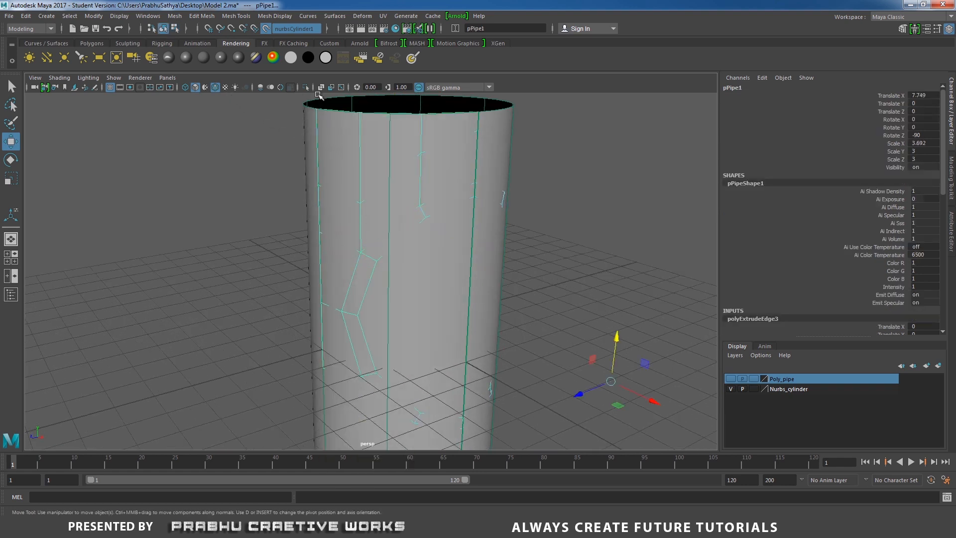
- Isolate the mesh, delete the faces of the ring's unextruded half and those below mid-height, and return to object selection
click(307, 87)
alt+drag(388, 185, 445, 210)
scroll(445, 209, down, 2)
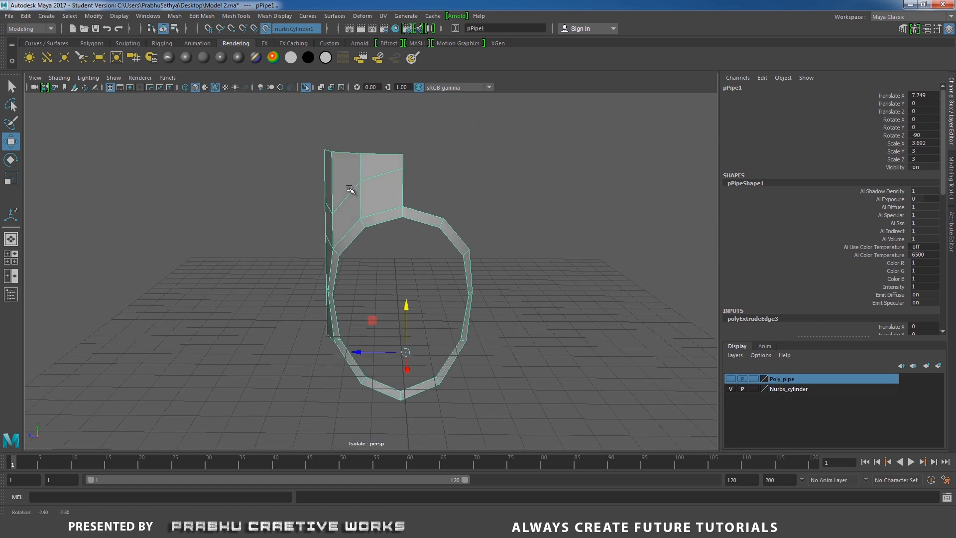
right_drag(495, 178, 504, 210)
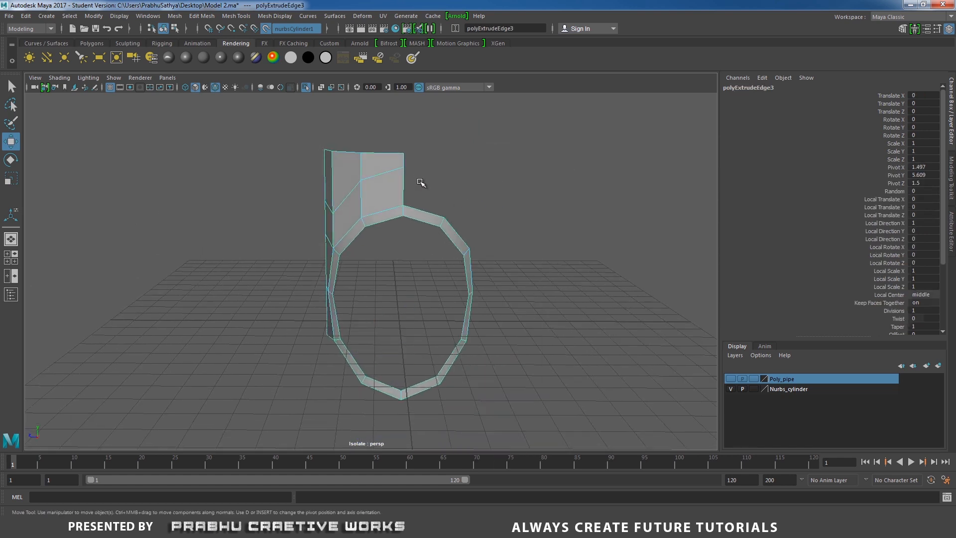
drag(421, 184, 557, 407)
key(Delete)
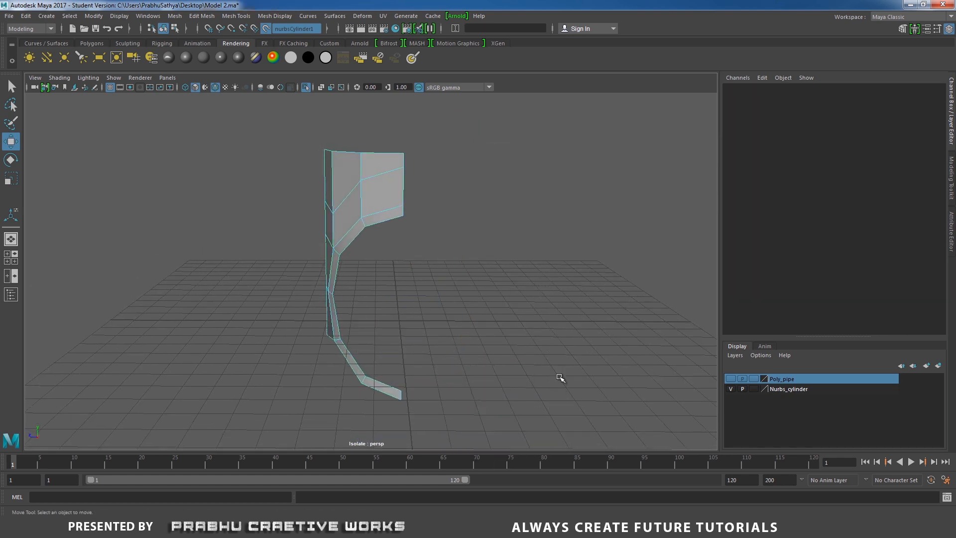
alt+drag(454, 268, 537, 380)
key(Delete)
alt+drag(499, 263, 397, 237)
right_drag(396, 237, 475, 208)
click(417, 246)
alt+drag(416, 246, 408, 261)
alt+right_drag(408, 260, 462, 293)
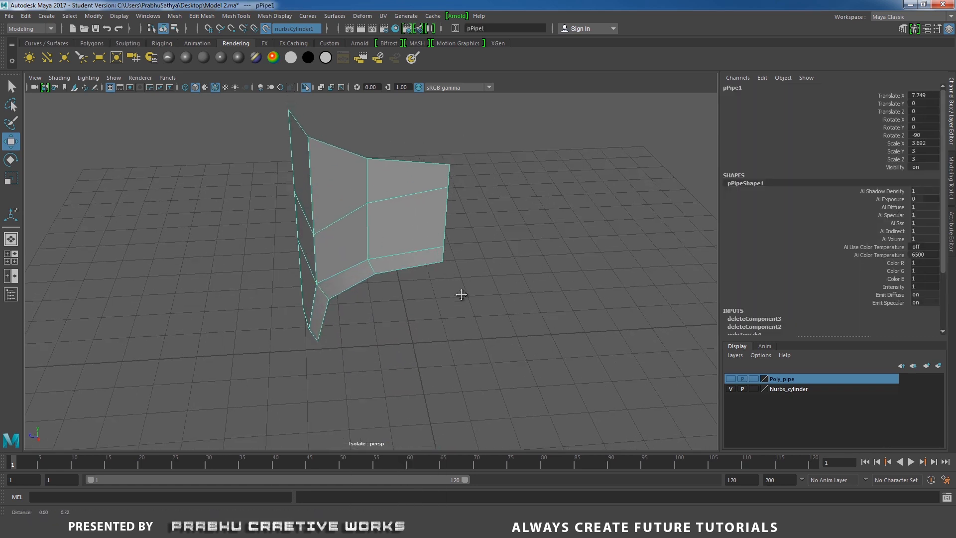
- Snap the quarter mesh's pivot to the lower vertex on its open center edge
alt+drag(461, 293, 389, 302)
alt+middle_drag(412, 306, 424, 325)
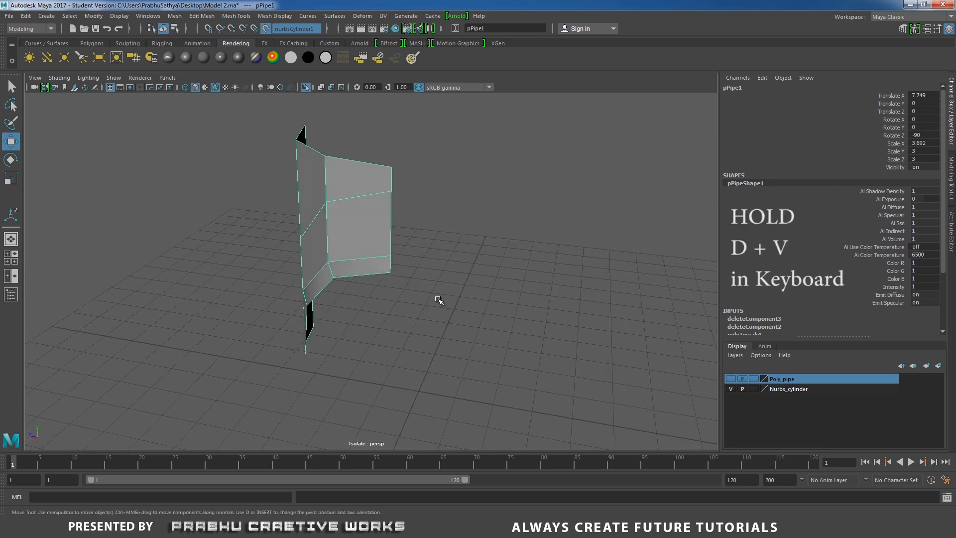
alt+drag(438, 300, 416, 267)
alt+right_drag(416, 267, 438, 285)
alt+drag(420, 273, 416, 288)
alt+right_drag(416, 289, 426, 293)
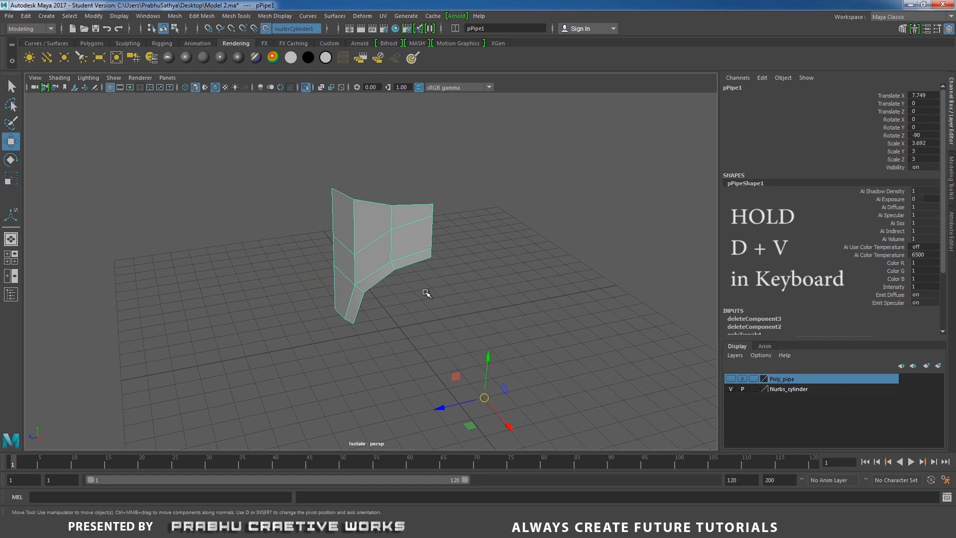
key(d)
key(v)
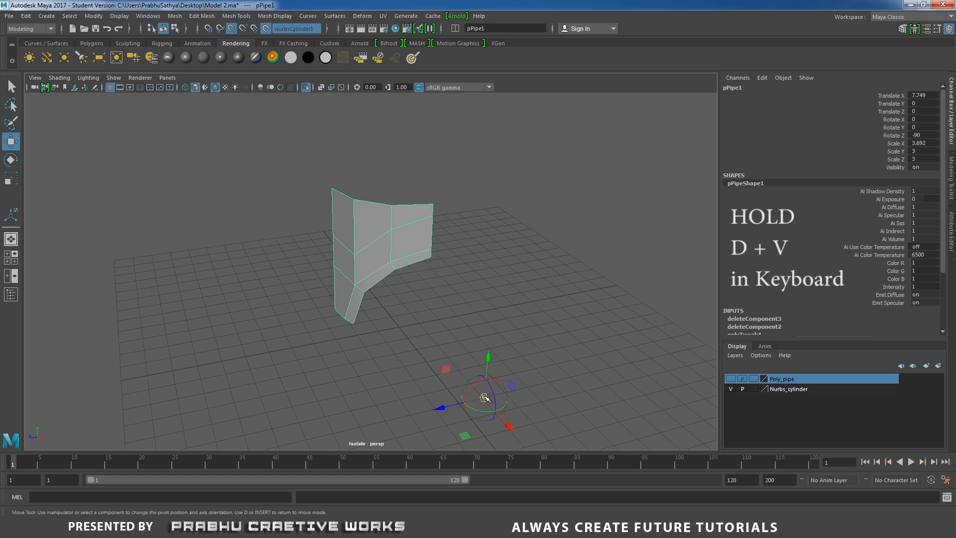
drag(484, 397, 443, 308)
drag(432, 261, 423, 289)
alt+right_drag(423, 289, 456, 324)
- Duplicate the quarter mesh, freeze the copy's transformations, and mirror it with a Scale Z of -1
key(ctrl+d)
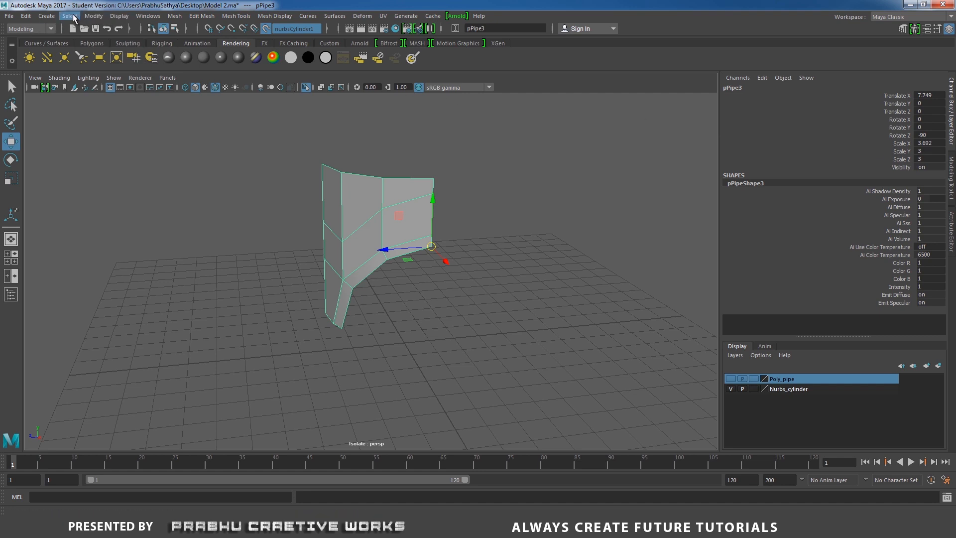
click(94, 17)
click(119, 57)
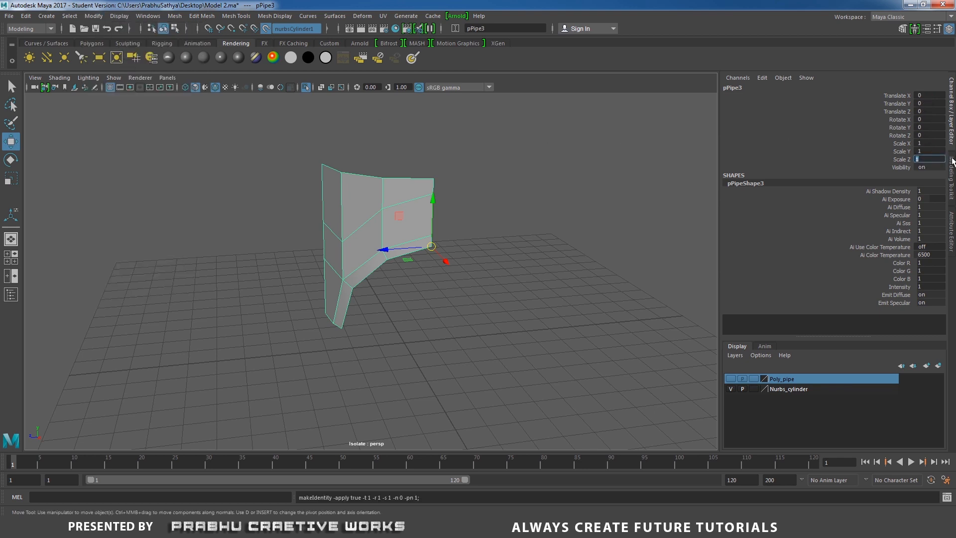
text(-1)
key(Return)
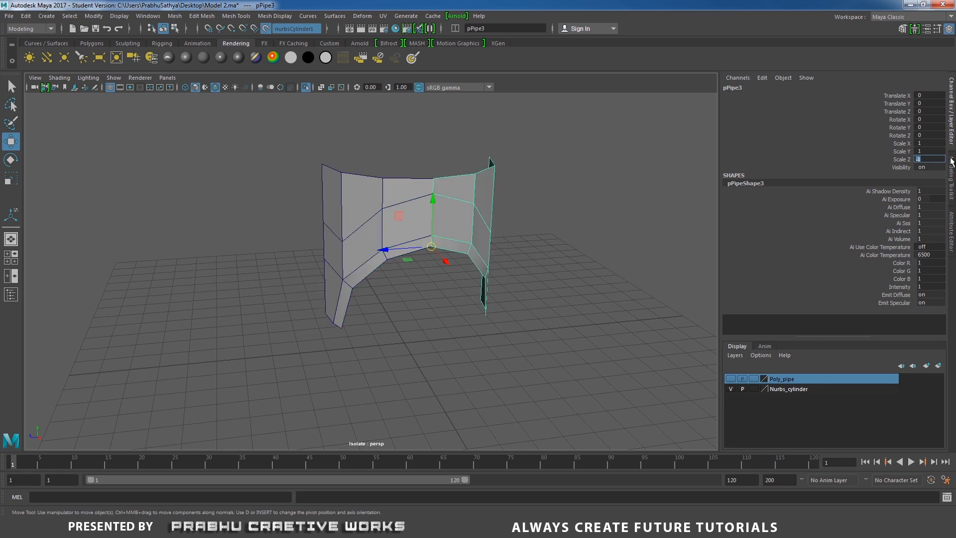
- Combine the original quarter and its mirrored copy into one mesh
mouse_move(544, 230)
alt+mouse_down()
mouse_move(457, 214)
mouse_move(545, 230)
alt+mouse_up()
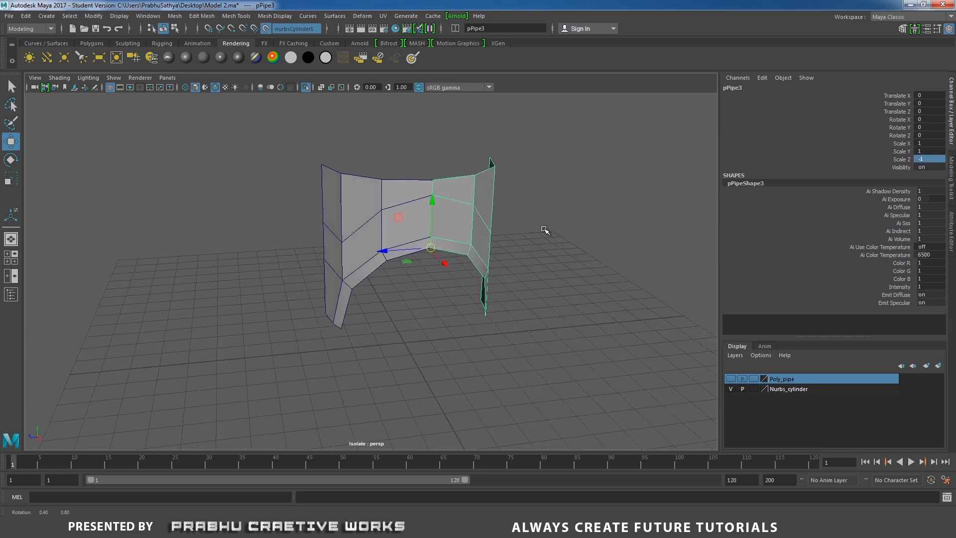
shift+click(351, 184)
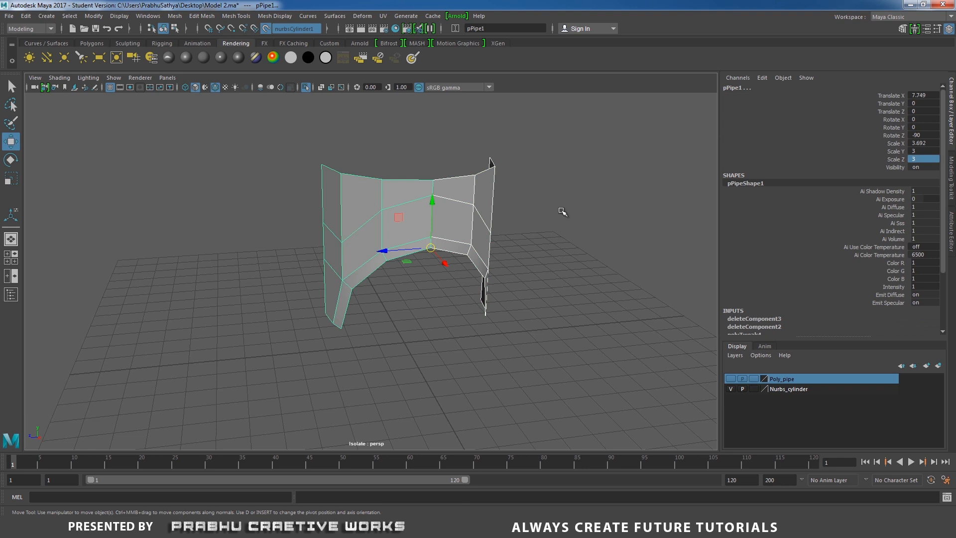
shift+right_drag(562, 210, 539, 389)
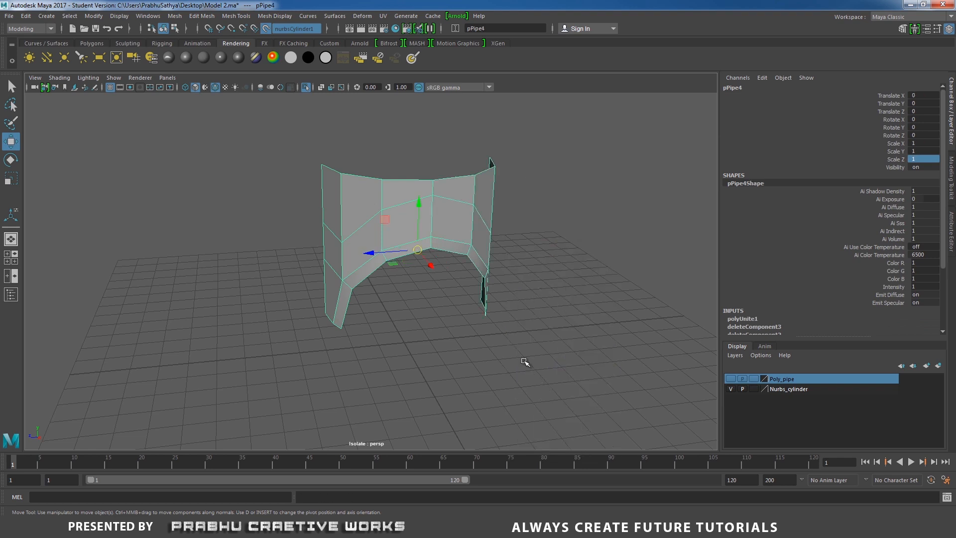
- Merge the vertices along the center seam with a 0.01 distance threshold and return to object selection
right_drag(438, 204, 391, 199)
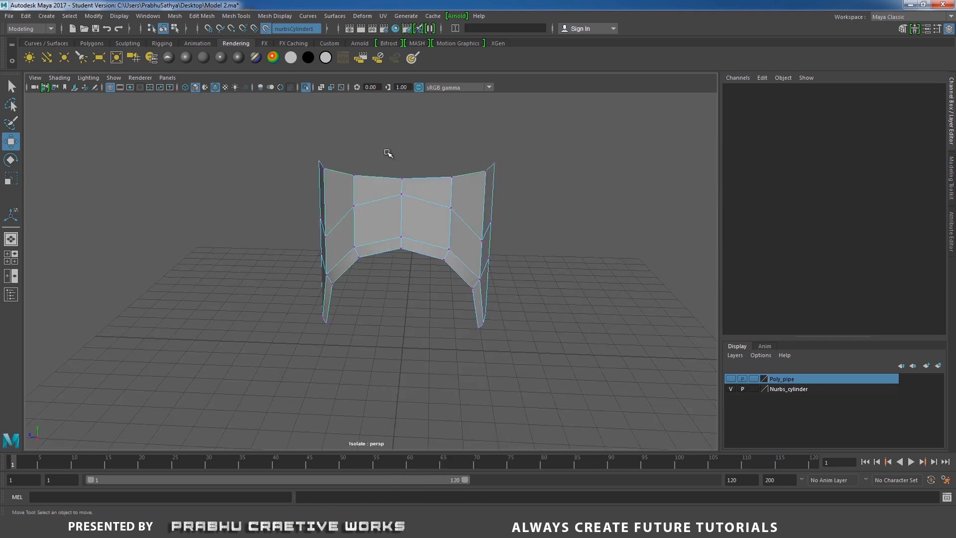
drag(388, 153, 424, 298)
shift+right_drag(441, 234, 481, 187)
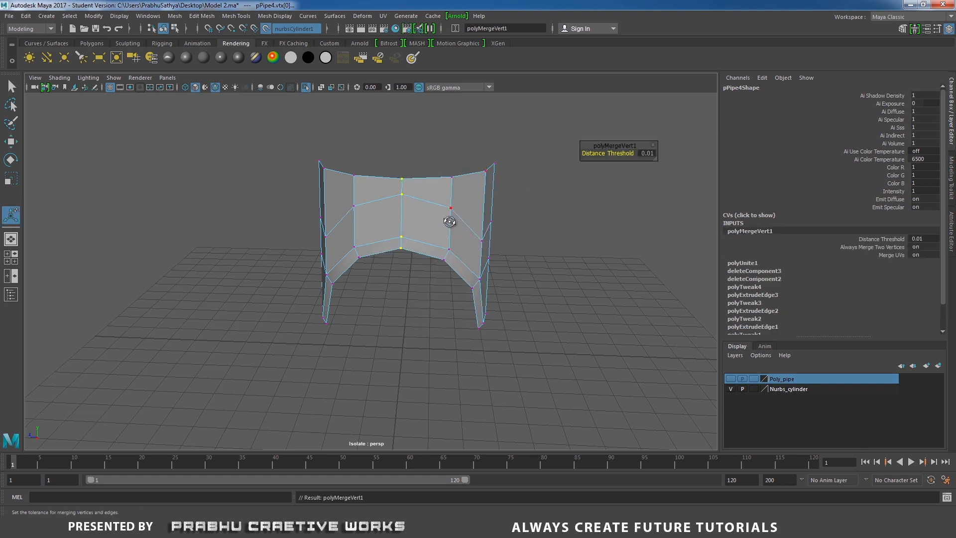
alt+drag(450, 221, 506, 239)
scroll(505, 238, up, 1)
right_drag(408, 196, 456, 182)
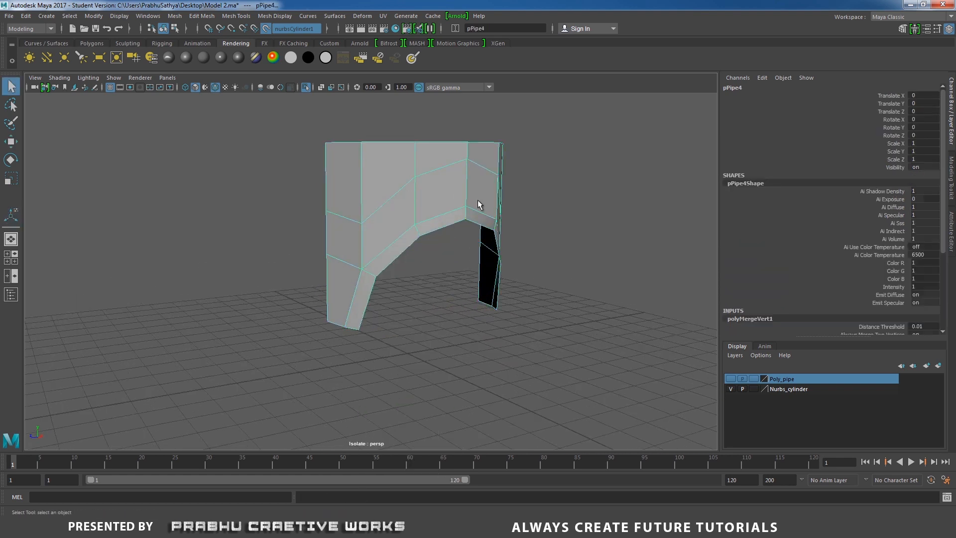
- Snap the combined upper half's pivot to a vertex at the bottom end of its front leg
key(q)
scroll(388, 222, down, 3)
key(w)
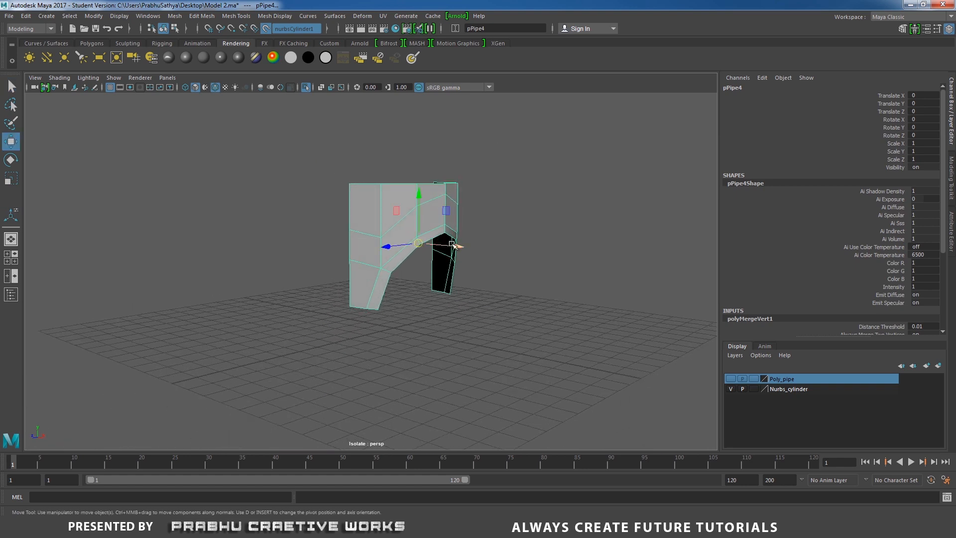
scroll(461, 268, up, 3)
mouse_move(463, 269)
alt+mouse_down()
mouse_move(399, 265)
mouse_move(464, 284)
alt+mouse_up()
scroll(464, 283, up, 1)
scroll(464, 283, up, 1)
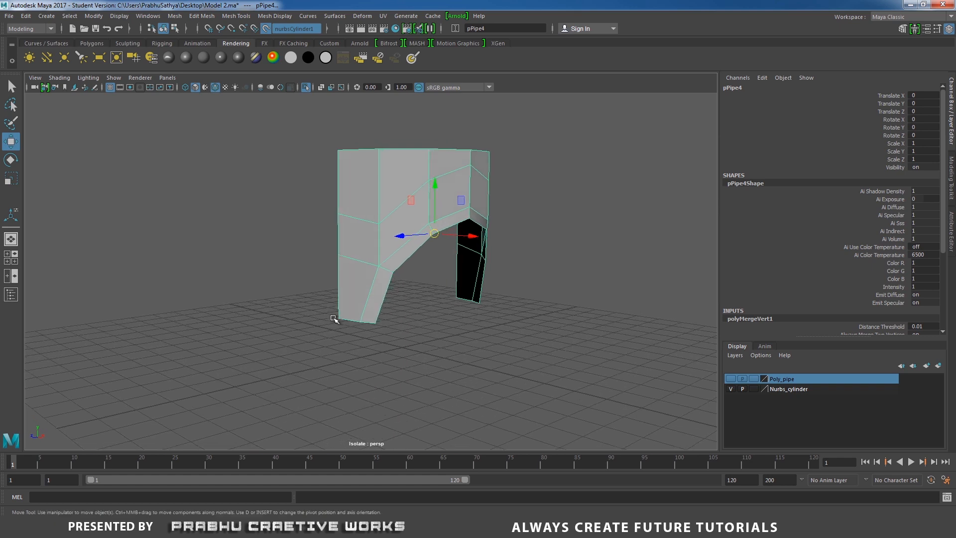
key(d)
key(v)
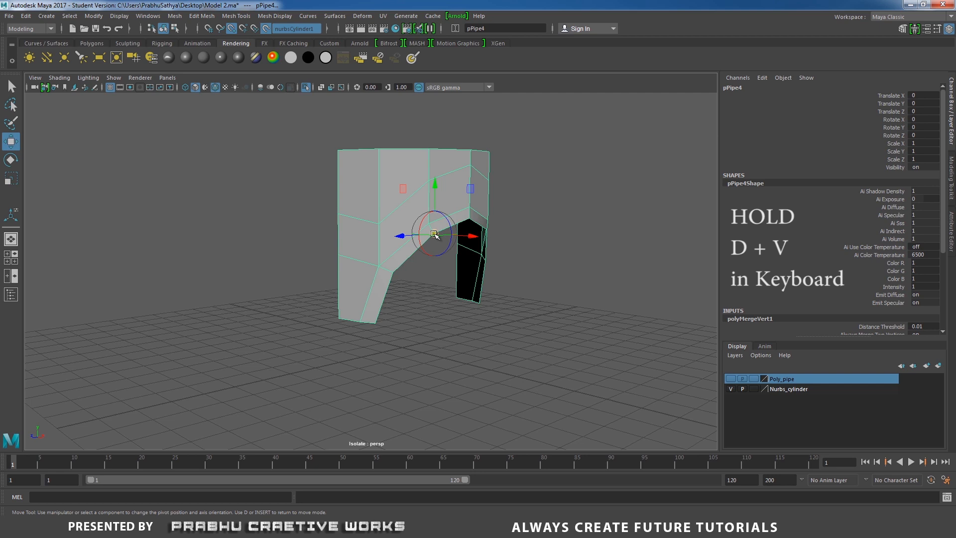
drag(434, 234, 356, 324)
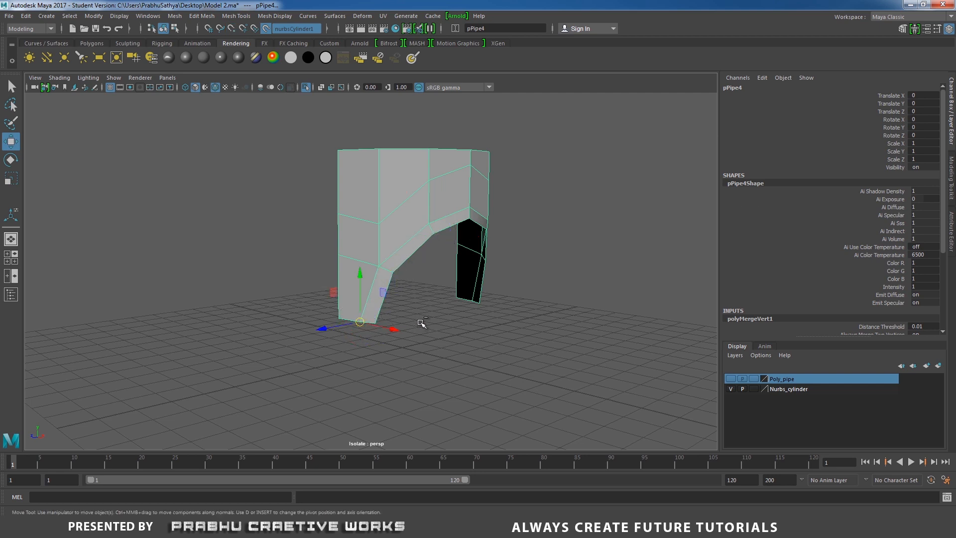
- Duplicate the upper half and mirror the copy downward with a Scale Y of -1
key(ctrl+d)
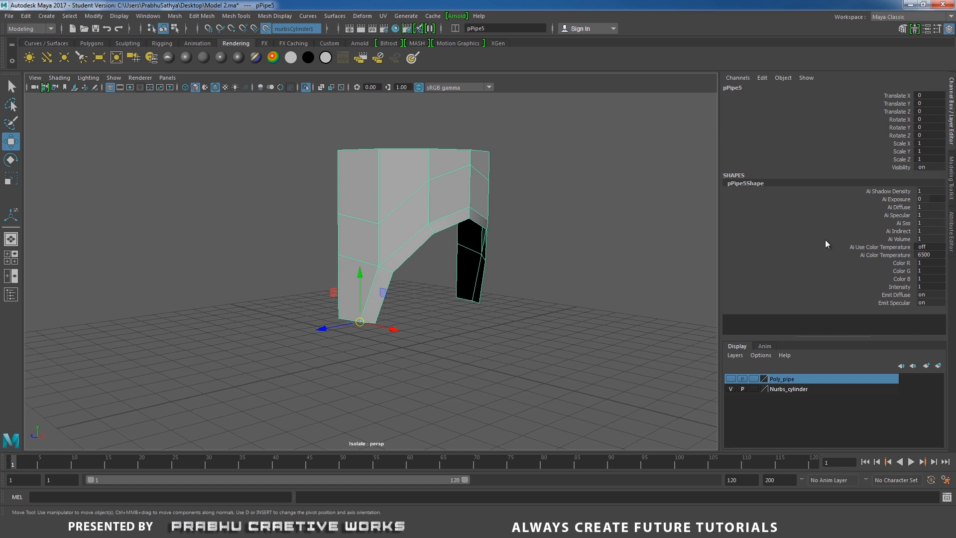
double_click(929, 151)
text(-1)
key(Return)
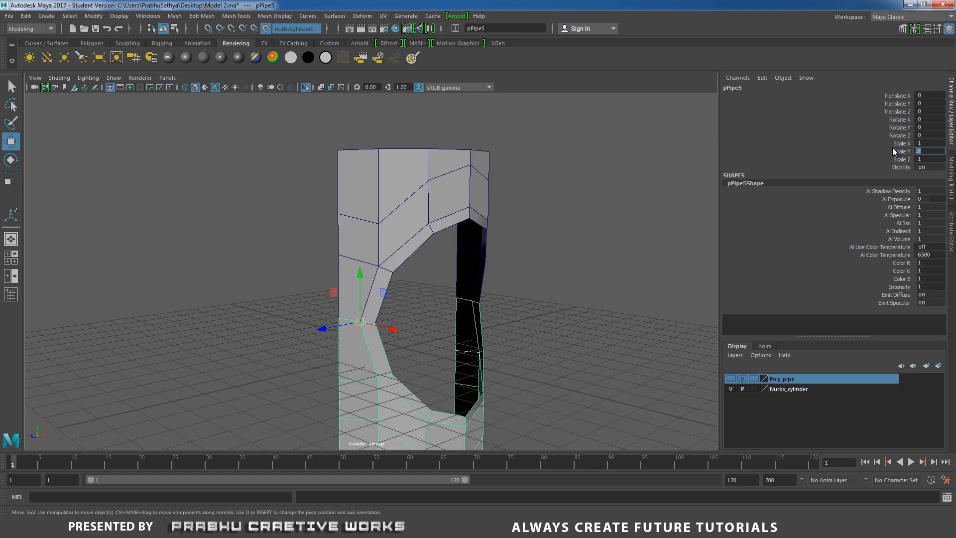
- Combine the upper half and its mirrored lower copy into one mesh
alt+drag(510, 335, 393, 240)
shift+click(397, 221)
shift+right_click(547, 224)
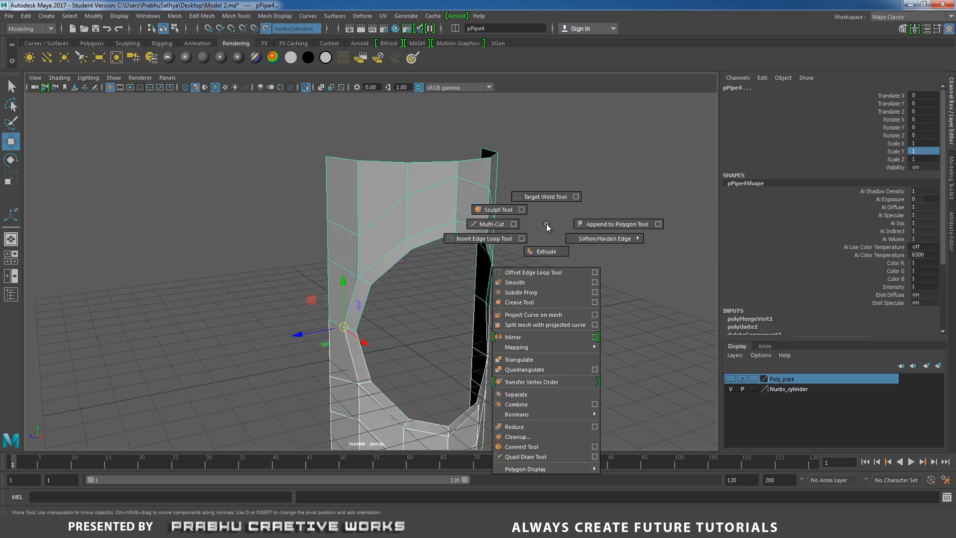
shift+right_drag(542, 303, 527, 405)
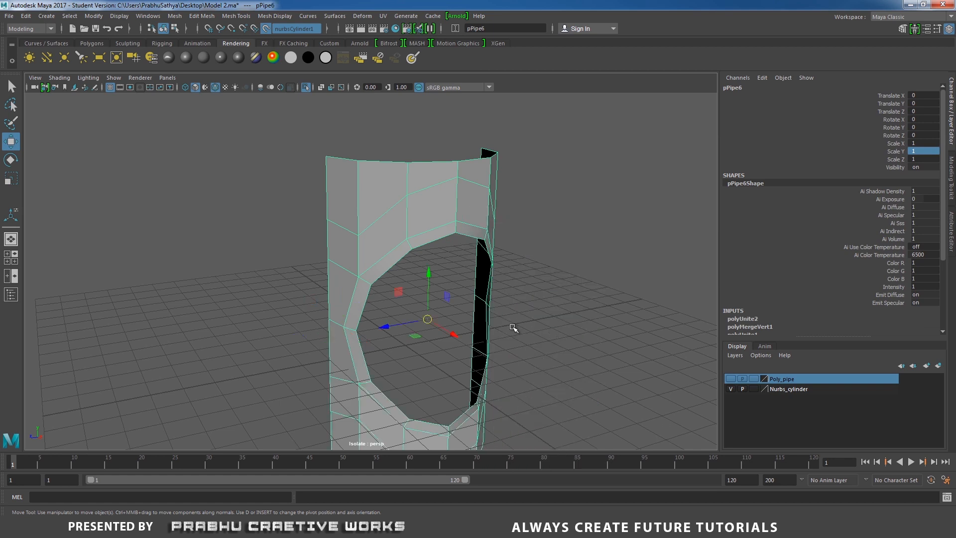
- Merge the vertices along the seam between the upper and lower halves with a 0.01 distance threshold and return to object selection
alt+drag(513, 327, 391, 283)
right_drag(455, 233, 370, 221)
alt+drag(374, 239, 388, 263)
drag(265, 281, 389, 278)
shift+right_drag(378, 277, 419, 234)
alt+drag(420, 234, 400, 244)
right_drag(400, 244, 451, 224)
alt+drag(418, 259, 443, 264)
- Preview the merged wall smoothed and examine its round opening from several angles
key(3)
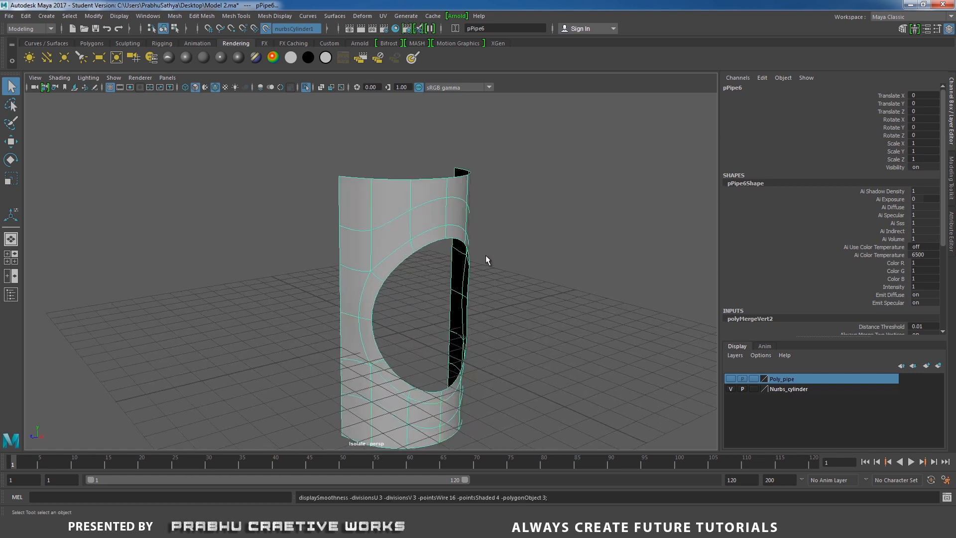
click(527, 252)
alt+drag(527, 252, 479, 256)
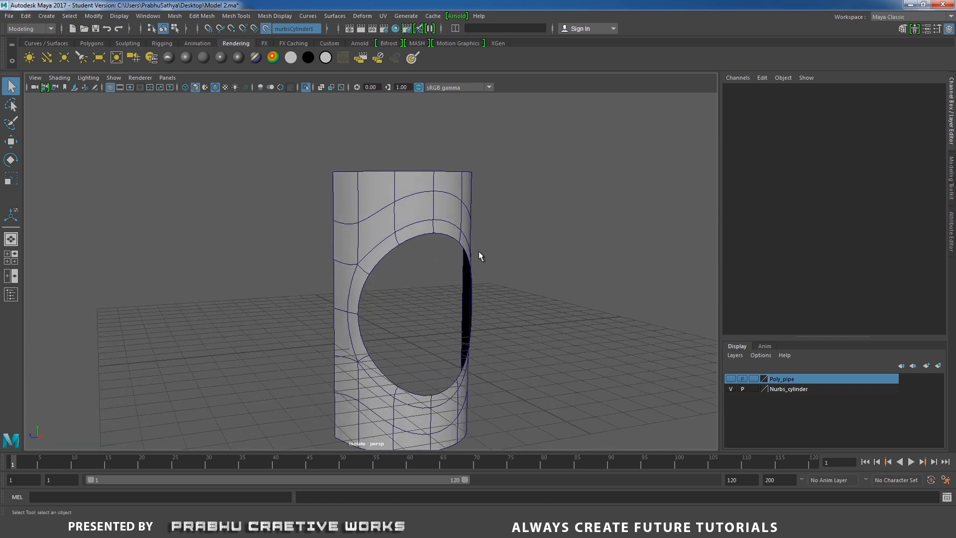
click(424, 228)
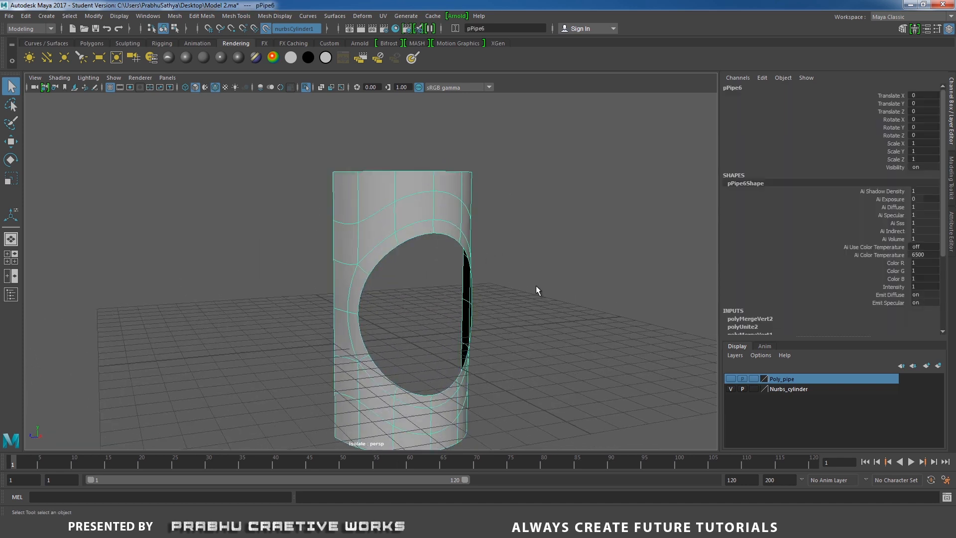
alt+drag(537, 287, 427, 272)
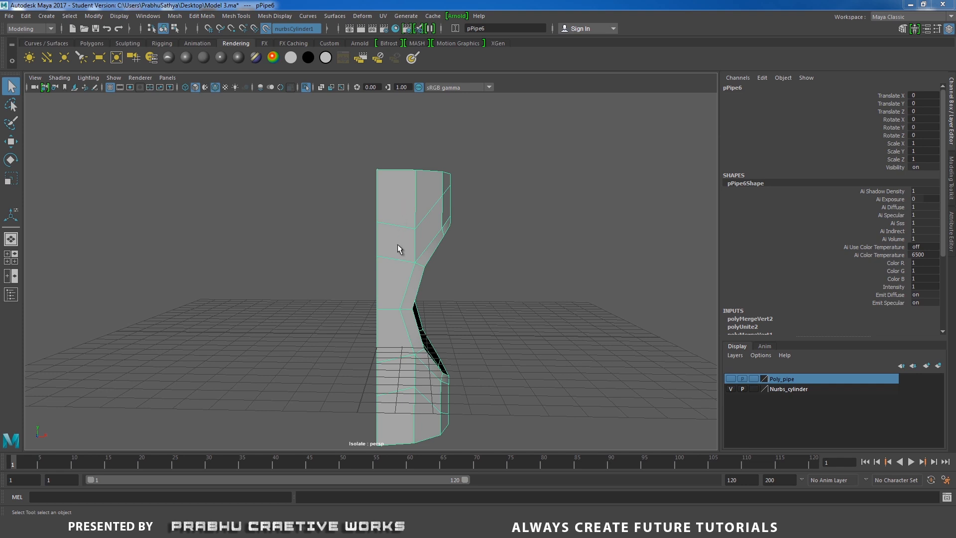
- Delete the horizontal edge loops running above and below the round opening
mouse_move(405, 230)
right_down()
mouse_move(401, 199)
mouse_move(403, 219)
right_up()
click(403, 224)
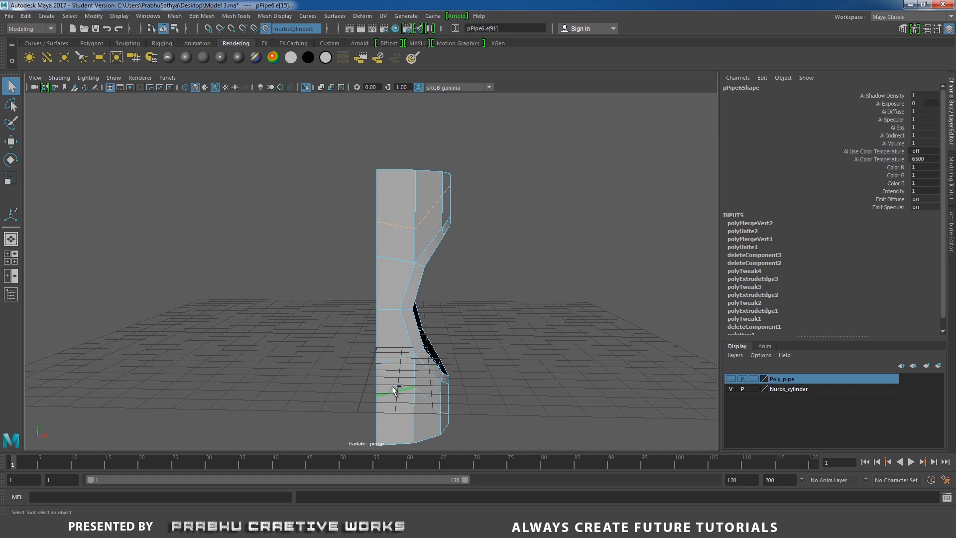
shift+right_drag(415, 366, 362, 371)
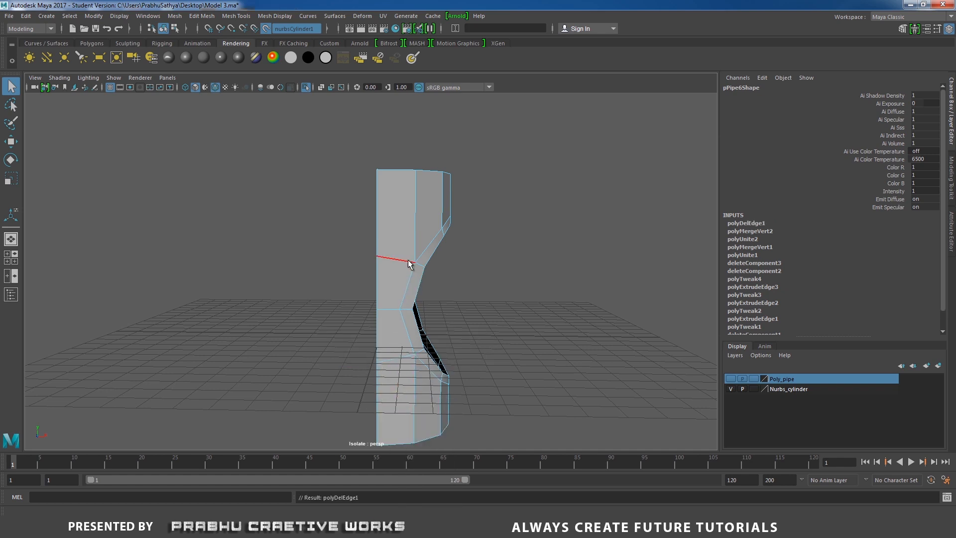
- Set the Insert Edge Loop Tool to multiple edge loops with the number of loops at 1
mouse_move(410, 215)
right_down()
mouse_move(458, 191)
mouse_move(402, 210)
right_up()
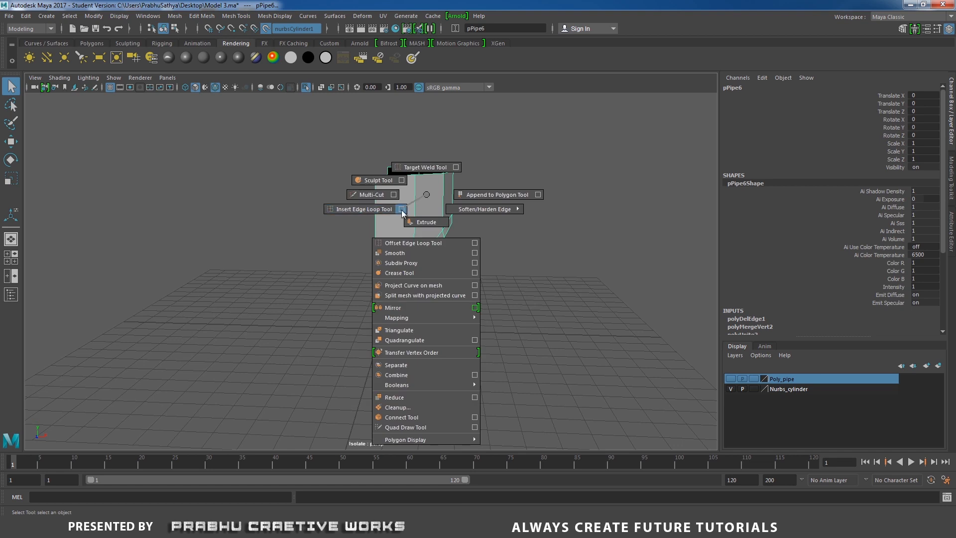
shift+right_drag(402, 210, 401, 210)
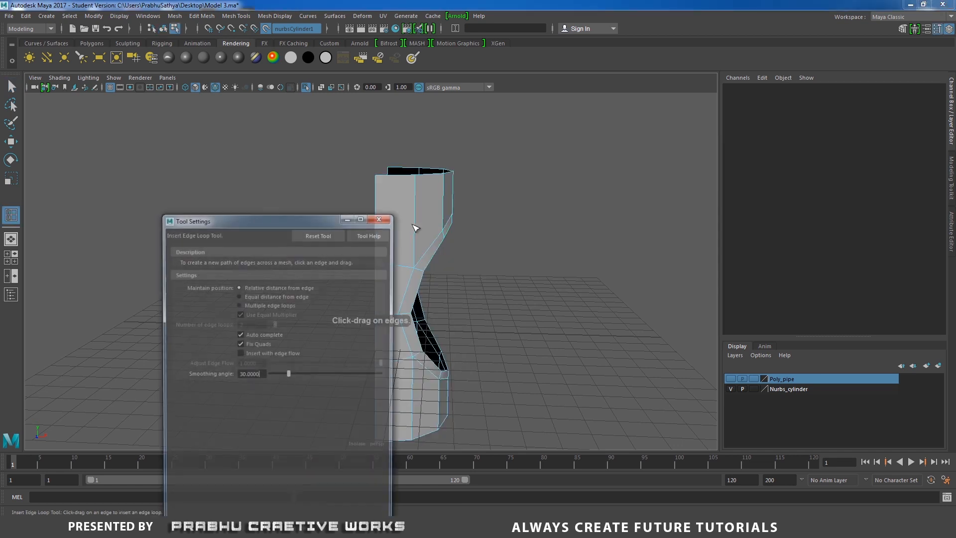
click(275, 304)
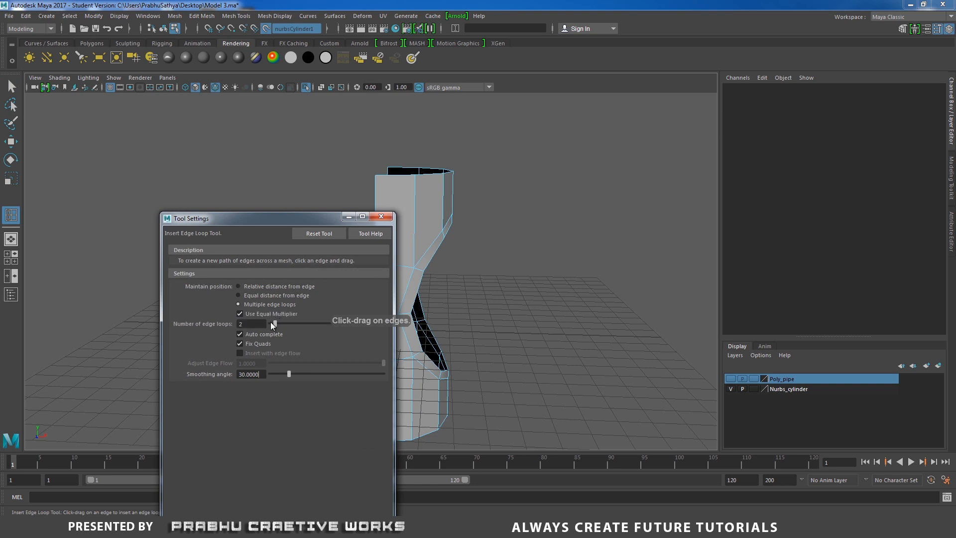
drag(270, 323, 272, 323)
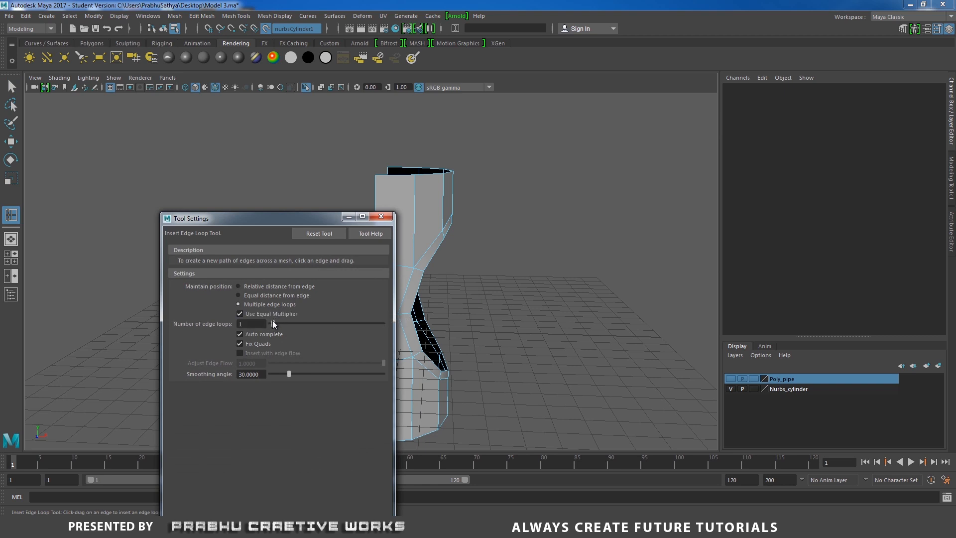
- Insert one centered edge loop across the section above the opening and one across the section below it, and return to object selection
click(432, 199)
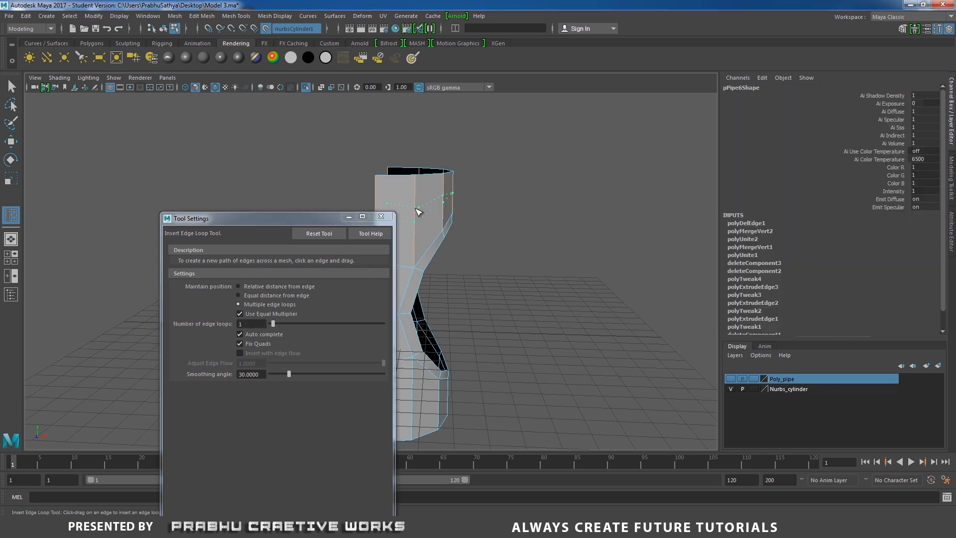
alt+drag(432, 201, 455, 231)
click(434, 374)
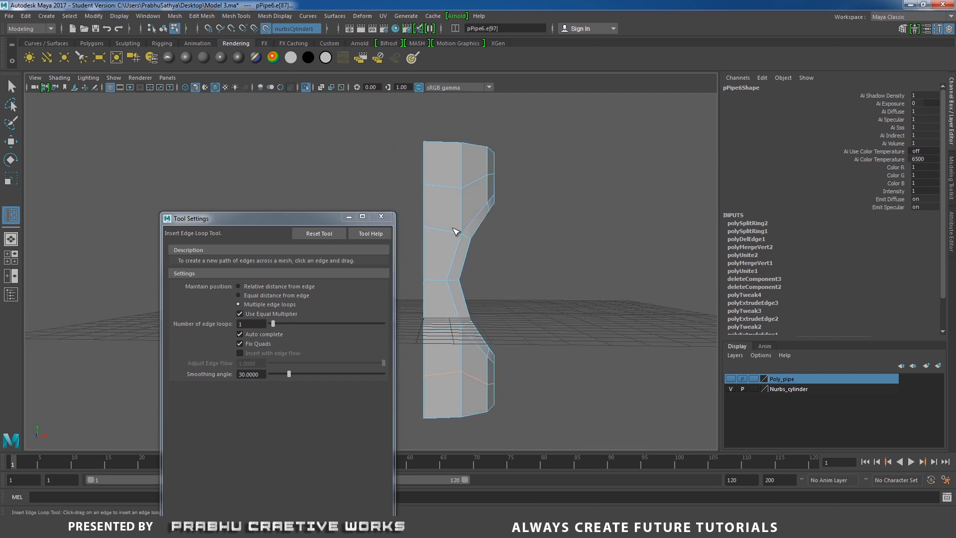
click(381, 217)
key(w)
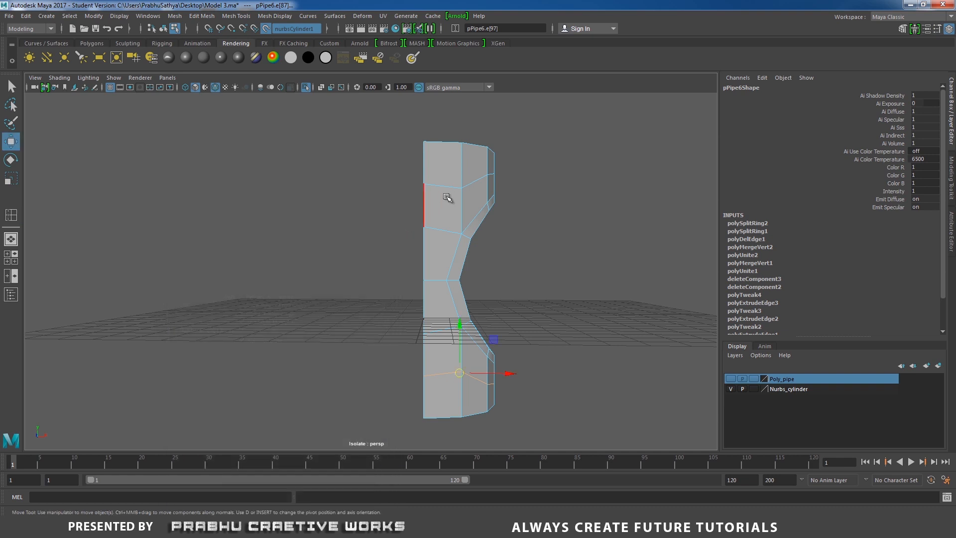
right_drag(445, 198, 494, 218)
alt+drag(494, 218, 492, 229)
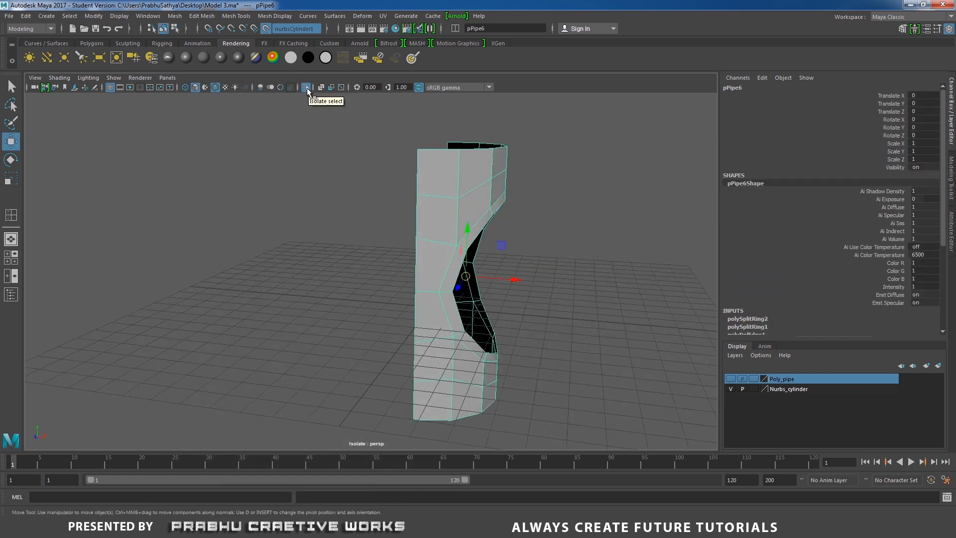
- End the isolated view of the wall and make the NURBS cylinder no longer live
click(306, 87)
click(651, 234)
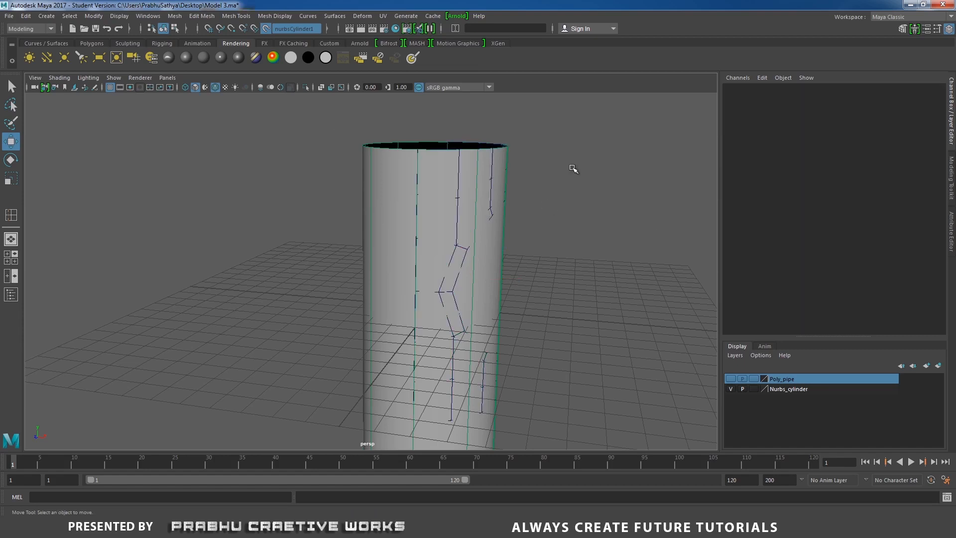
click(94, 16)
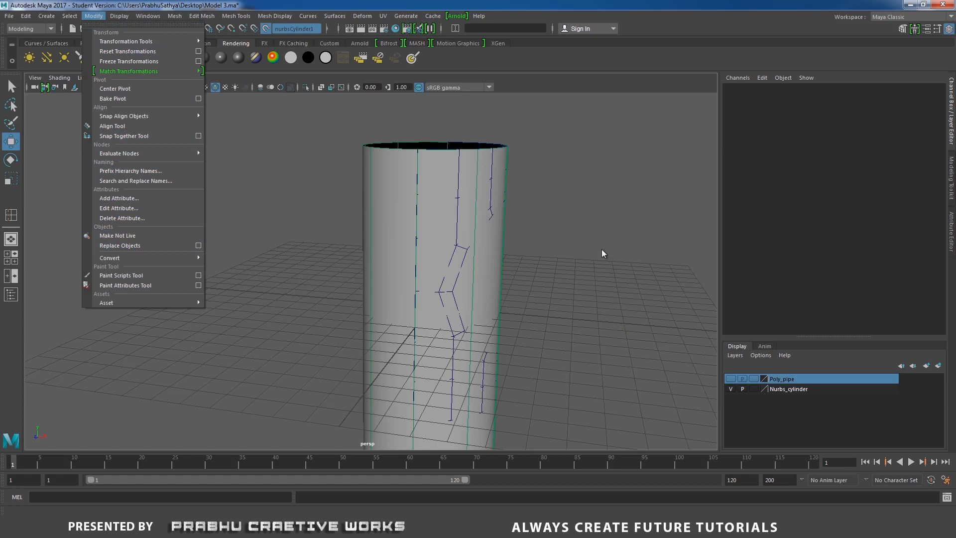
click(610, 231)
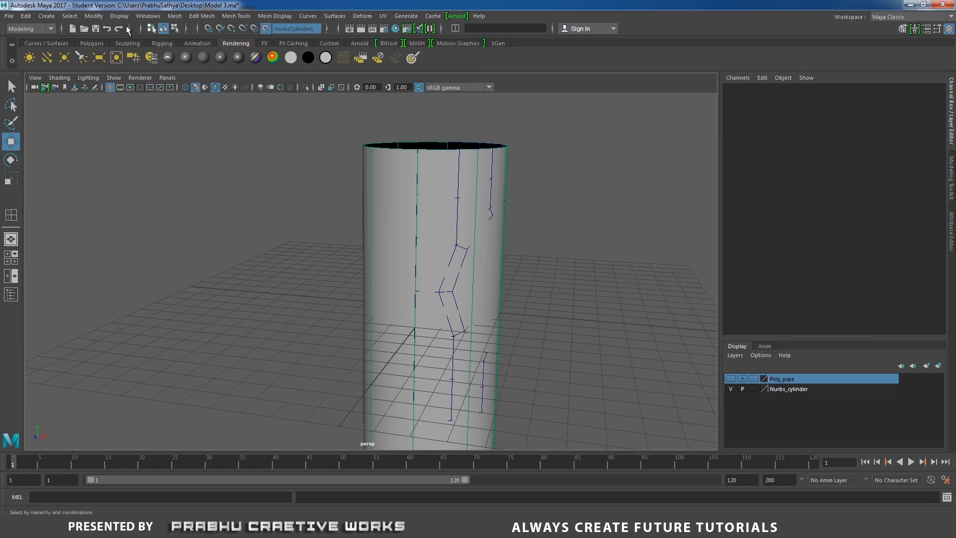
click(92, 16)
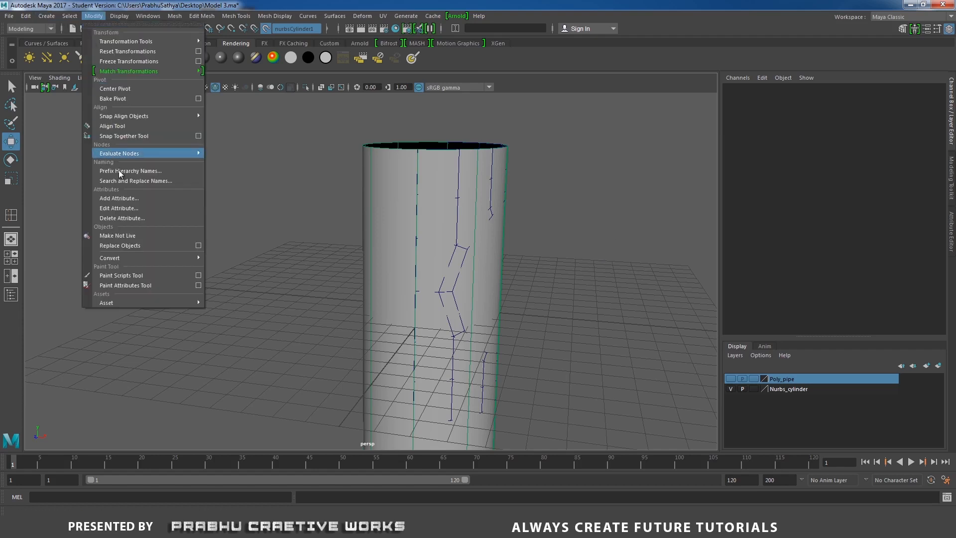
click(129, 237)
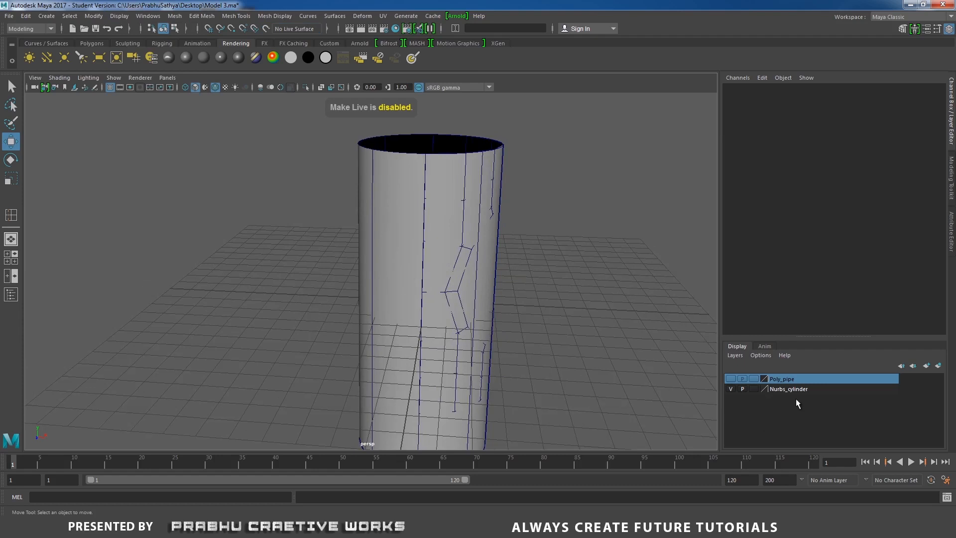
- Hide the Nurbs_cylinder layer and show the Poly_pipe layer
click(730, 389)
alt+drag(607, 339, 639, 364)
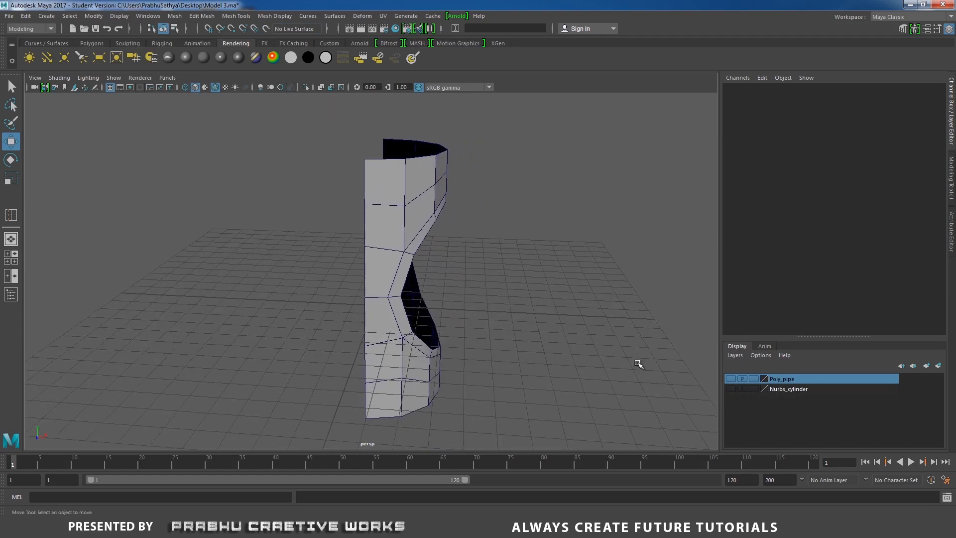
click(731, 378)
- Move the thin ring closer to the wall and raise it, to about Translate X 9.16 and Translate Y 4.36
alt+drag(700, 357, 601, 279)
click(601, 278)
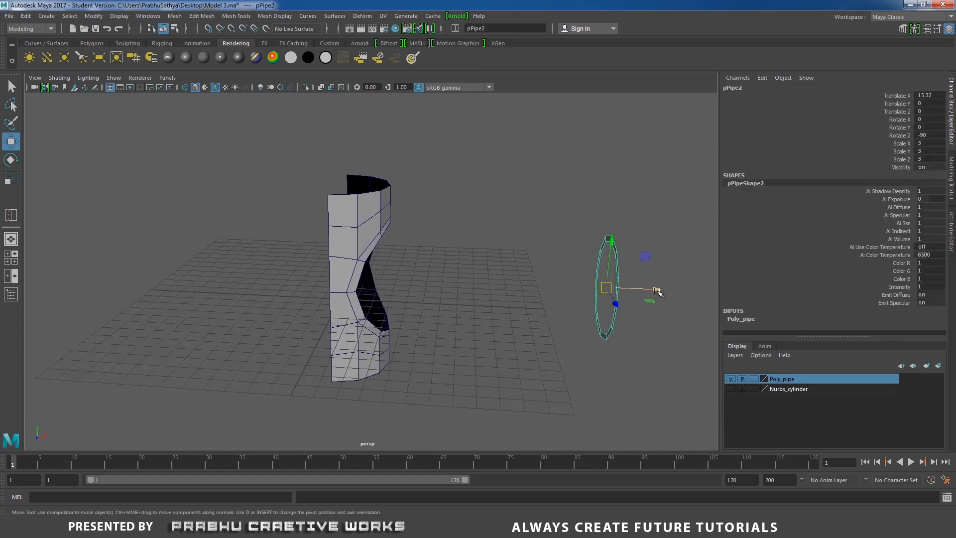
drag(655, 292, 543, 288)
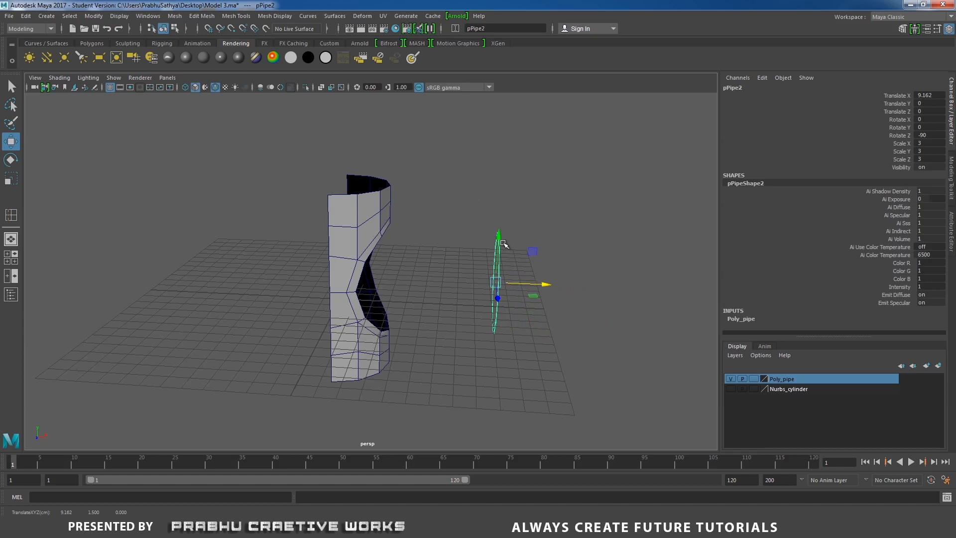
drag(504, 243, 491, 229)
- Tilt the ring to a Rotate Z of -55 and lower it to about Translate Y 3.79
key(e)
drag(519, 199, 506, 180)
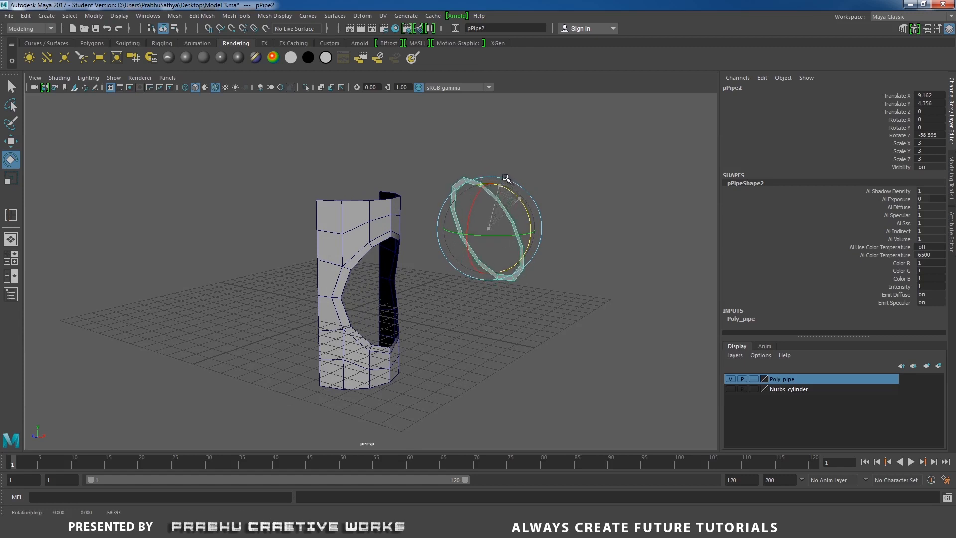
double_click(929, 135)
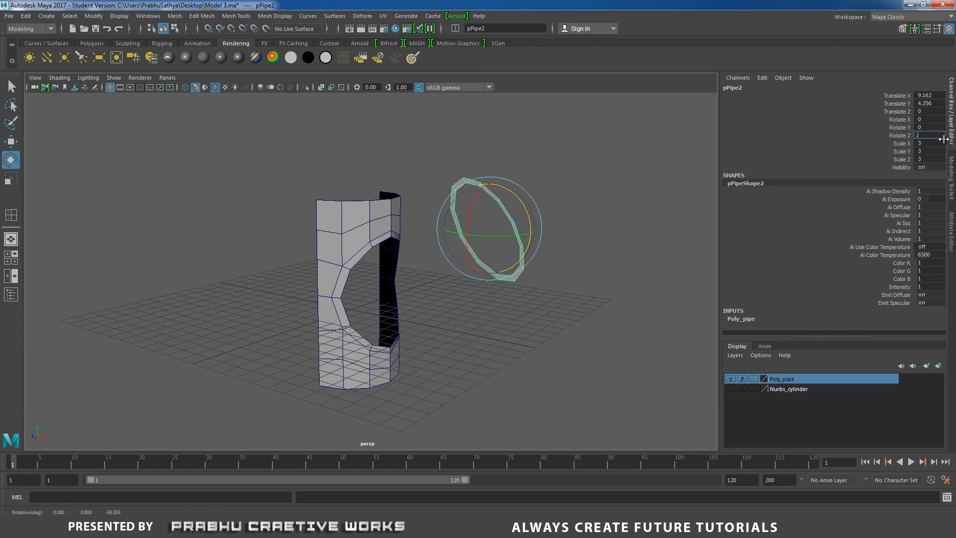
key(Return)
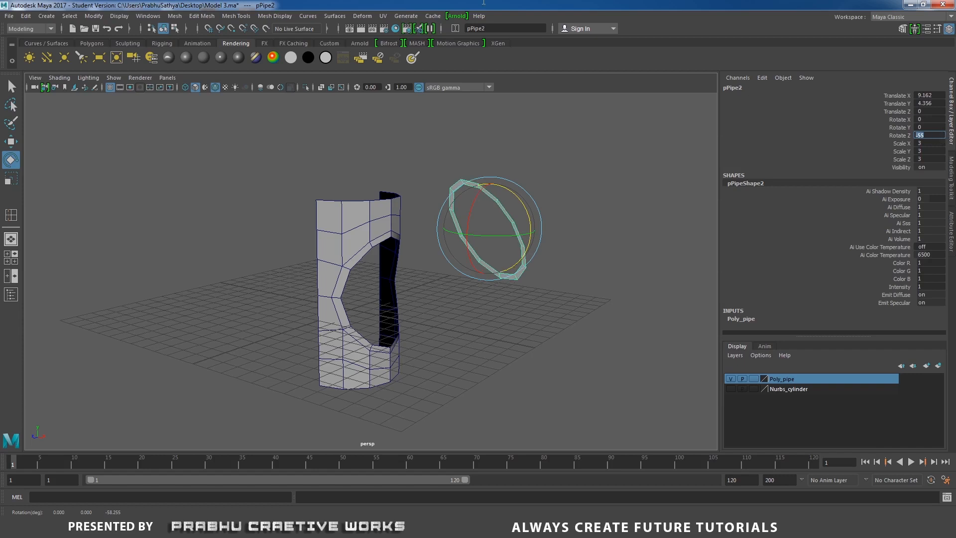
alt+drag(518, 155, 558, 161)
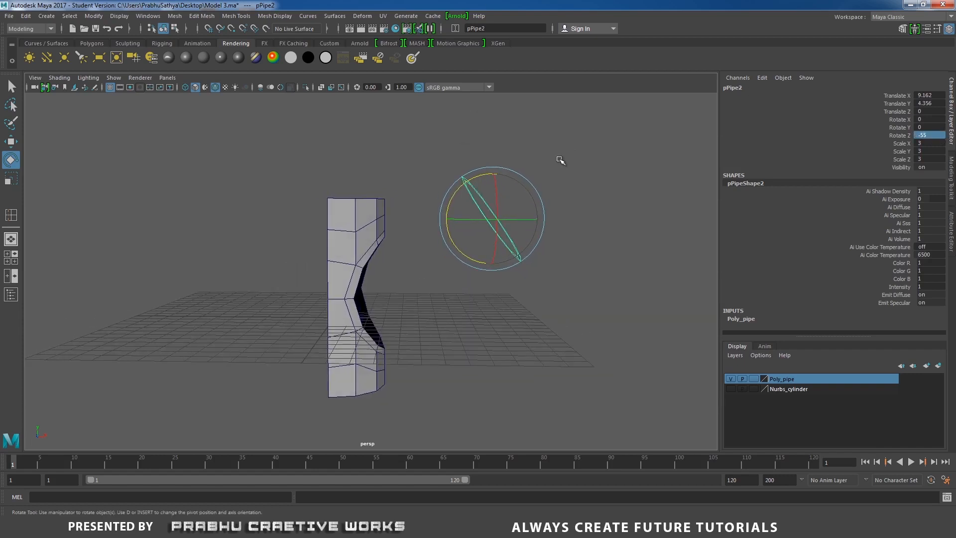
key(w)
drag(495, 169, 496, 178)
alt+drag(413, 227, 405, 234)
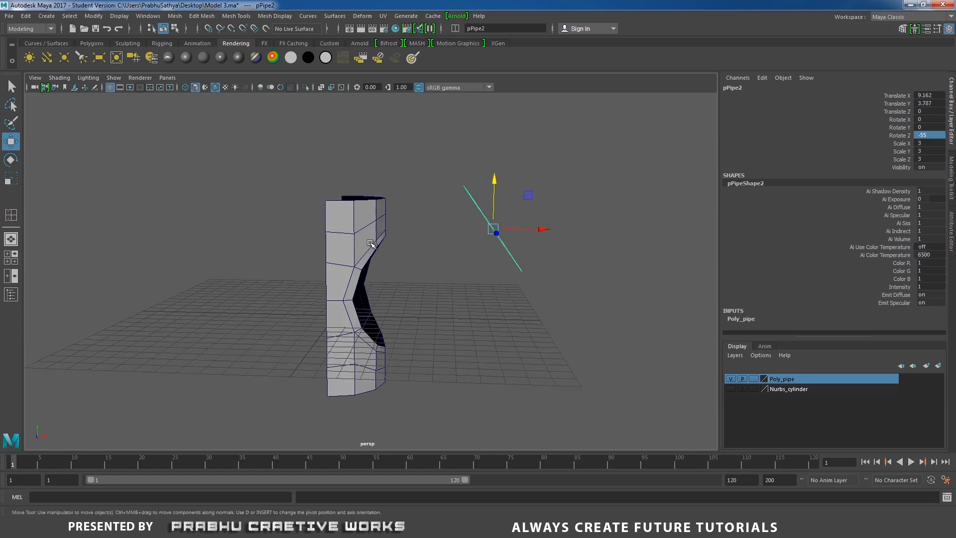
- Combine the tilted ring and the cylinder wall into one mesh
shift+click(369, 240)
shift+right_drag(454, 278, 418, 462)
alt+drag(441, 411, 399, 330)
- Bridge the edge loop of the wall's round opening to the facing edge loop of the tilted ring
right_drag(387, 242, 387, 214)
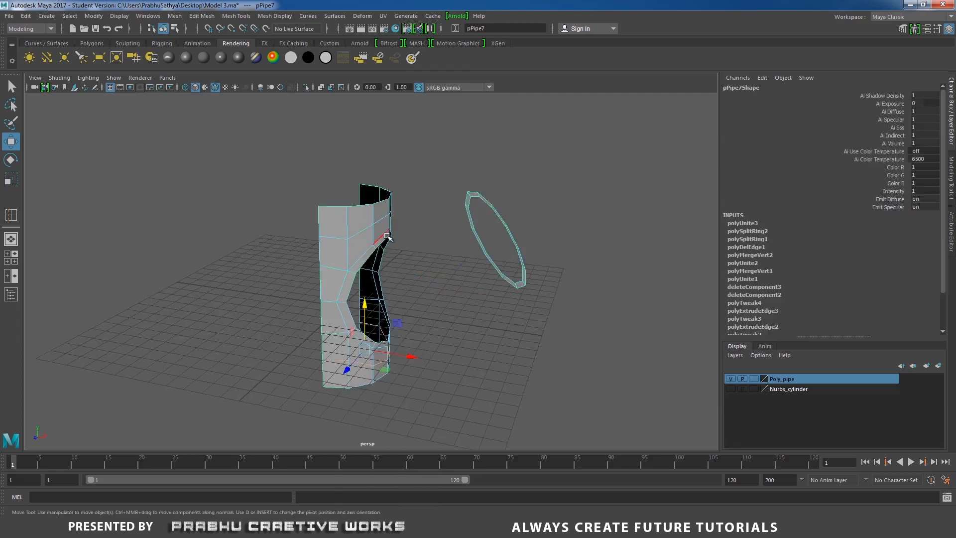
double_click(475, 224)
shift+right_drag(473, 294, 457, 400)
alt+drag(470, 366, 438, 316)
click(499, 320)
click(438, 269)
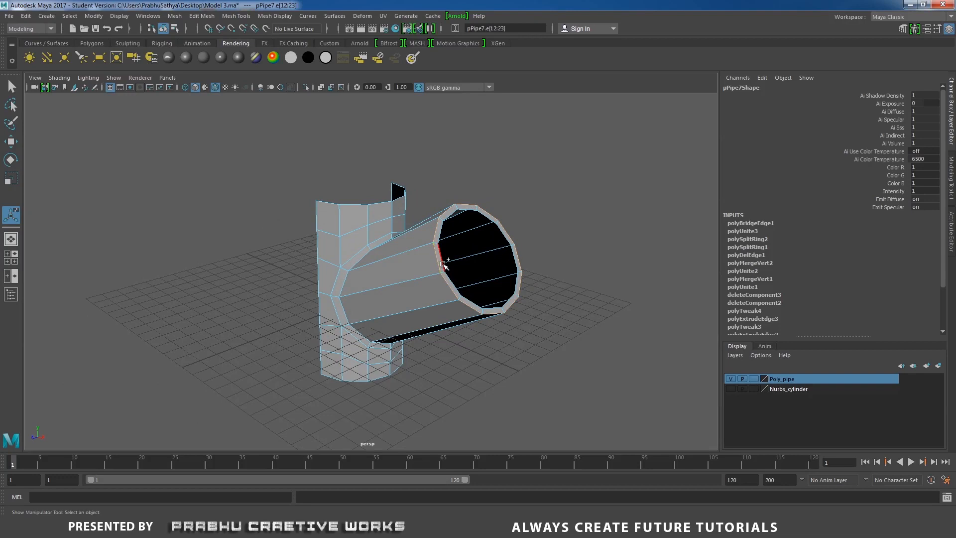
- Reposition the edge rings at the open end of the slanted branch vertically and along X, and return to object selection
shift+click(442, 264)
alt+drag(443, 264, 493, 253)
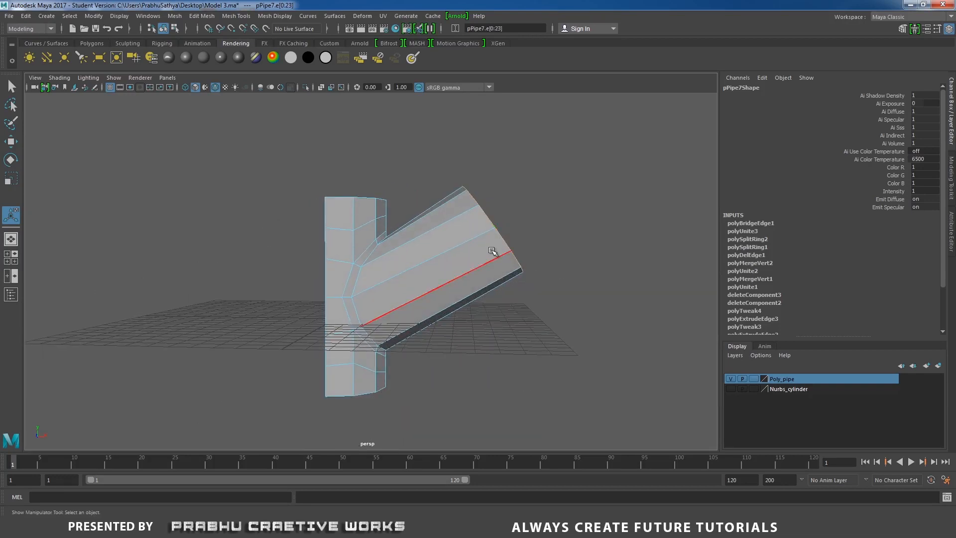
key(w)
drag(493, 192, 496, 185)
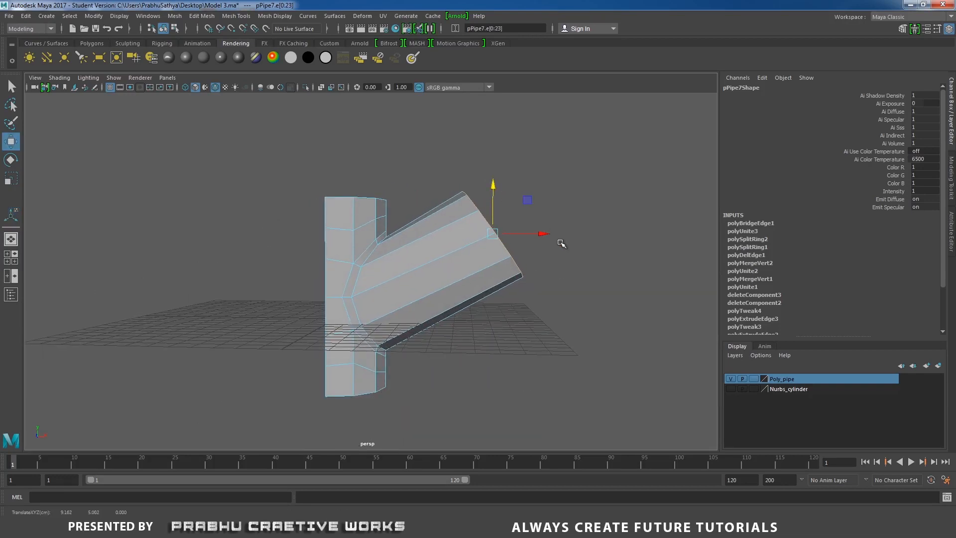
click(548, 233)
alt+right_drag(555, 234, 402, 240)
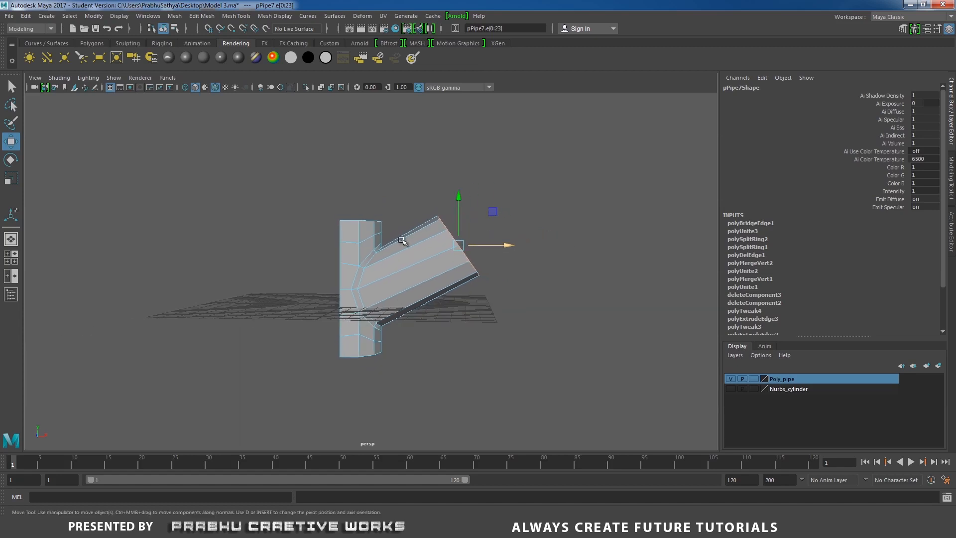
alt+drag(402, 241, 417, 258)
right_drag(412, 241, 461, 227)
alt+drag(465, 231, 452, 244)
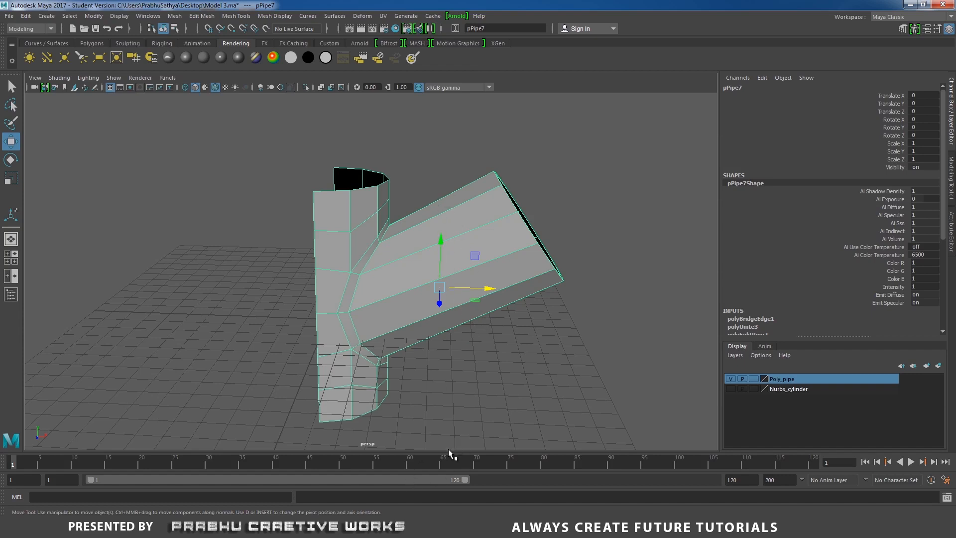
- Switch to the reference photo in Windows Photo Viewer, examine the tap's angled side branches, and return to Maya
click(413, 527)
click(424, 480)
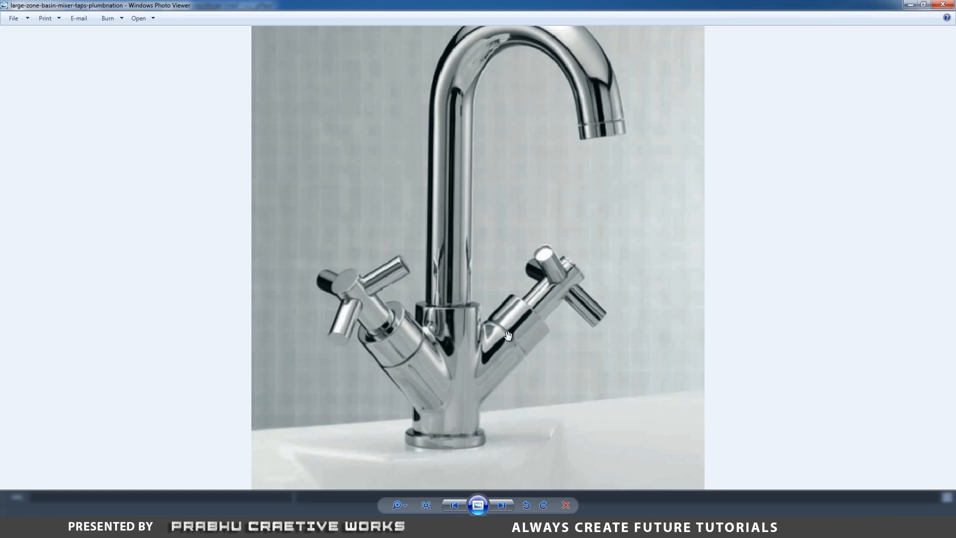
click(418, 527)
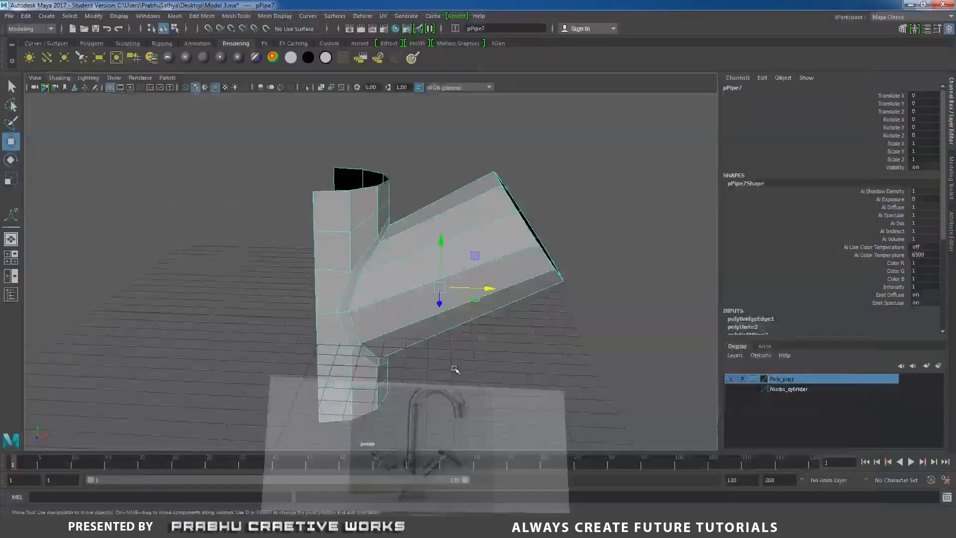
- Try one evenly spaced edge loop around the slanted branch with the Multiple edge loops option, and undo it
alt+drag(455, 369, 533, 251)
shift+right_drag(533, 250, 509, 264)
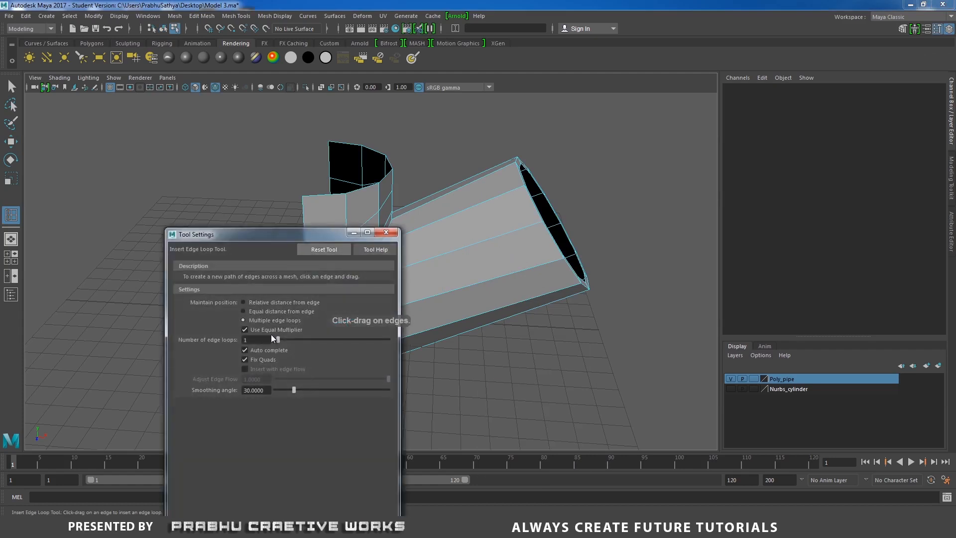
click(386, 232)
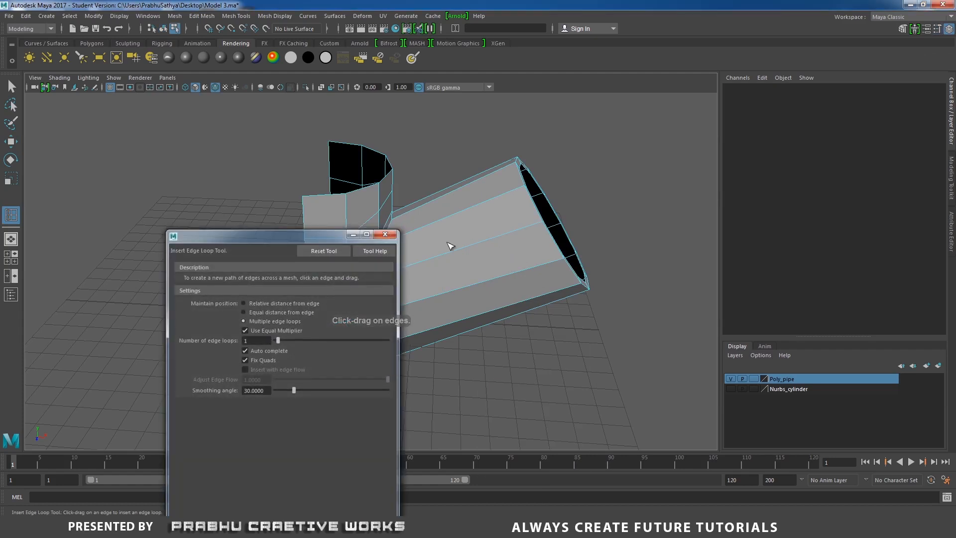
click(457, 255)
mouse_move(482, 271)
alt+mouse_down()
mouse_move(341, 267)
mouse_move(252, 243)
mouse_move(324, 241)
mouse_move(491, 264)
alt+mouse_up()
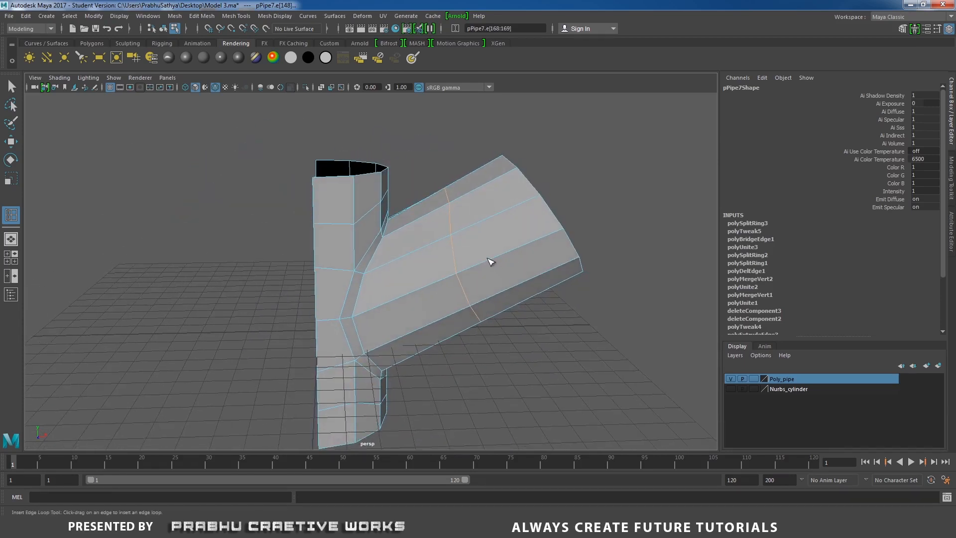
key(ctrl+z)
key(w)
right_drag(518, 211, 538, 193)
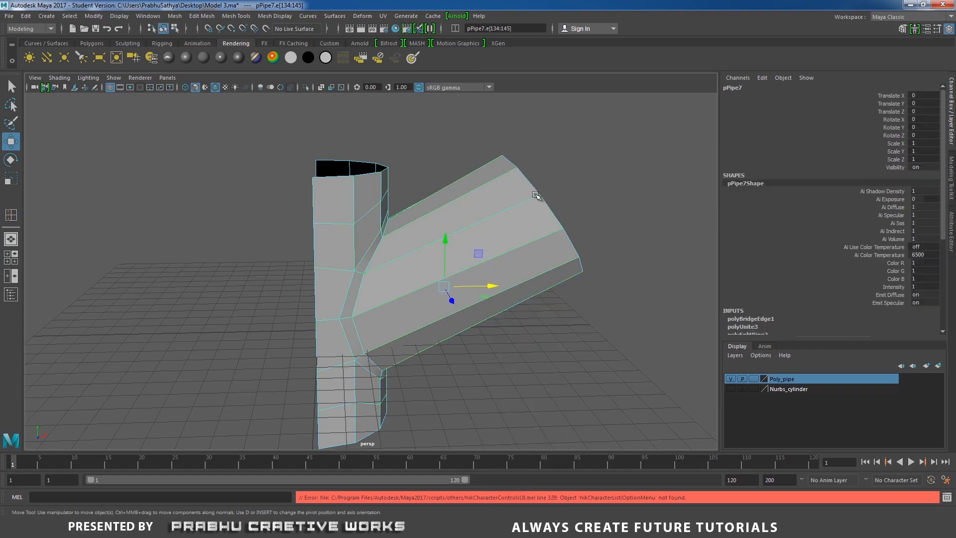
- Reset the Insert Edge Loop tool and insert a loop around the slanted branch close to its open end
alt+drag(516, 235, 502, 262)
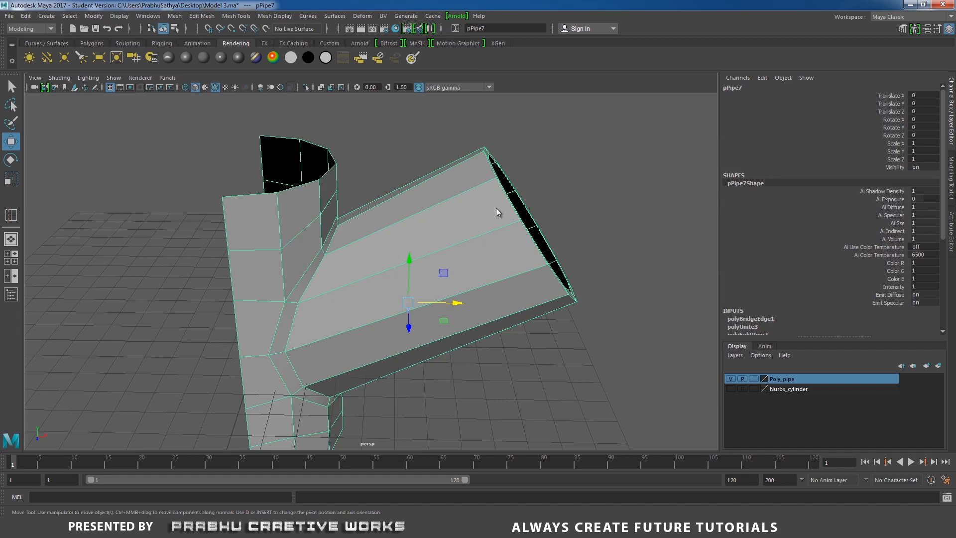
shift+right_drag(496, 209, 472, 222)
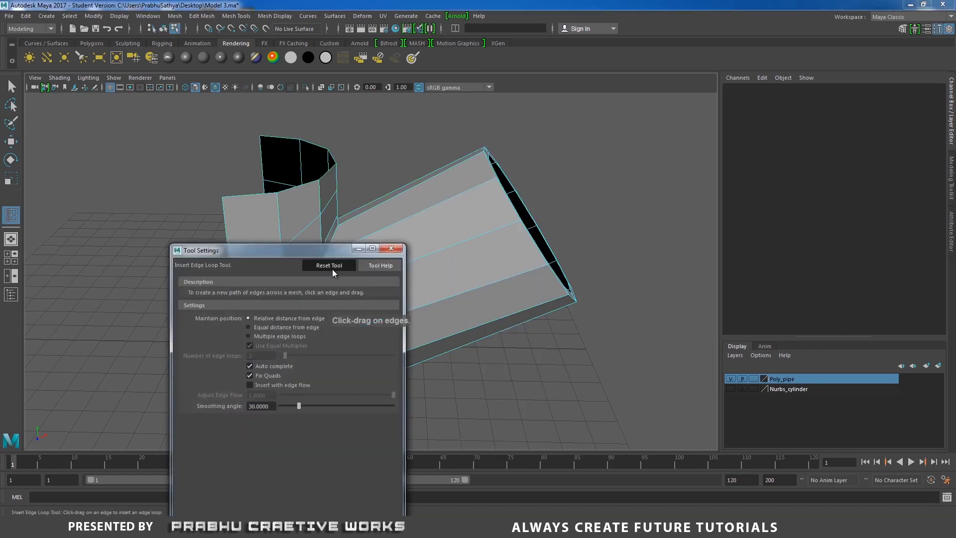
click(391, 248)
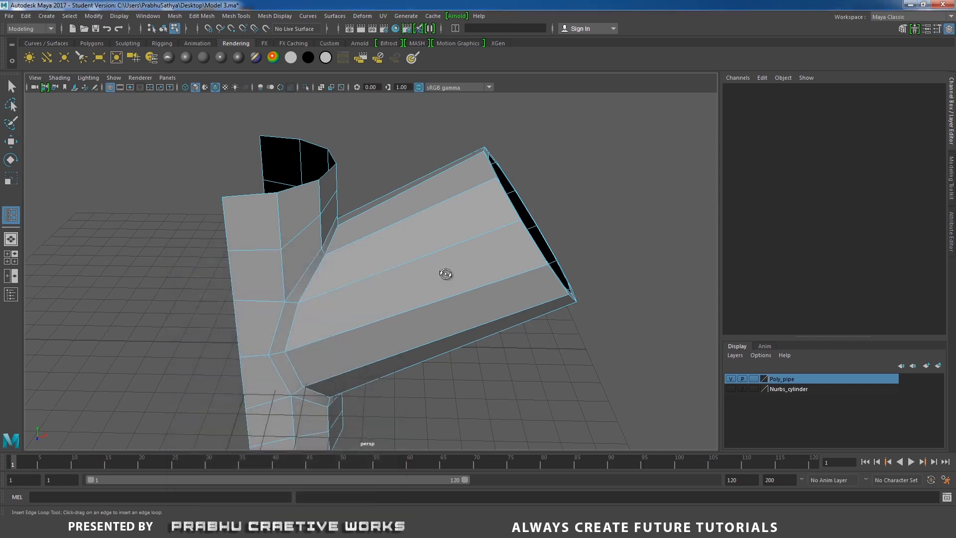
alt+drag(445, 274, 425, 265)
alt+right_drag(425, 265, 460, 315)
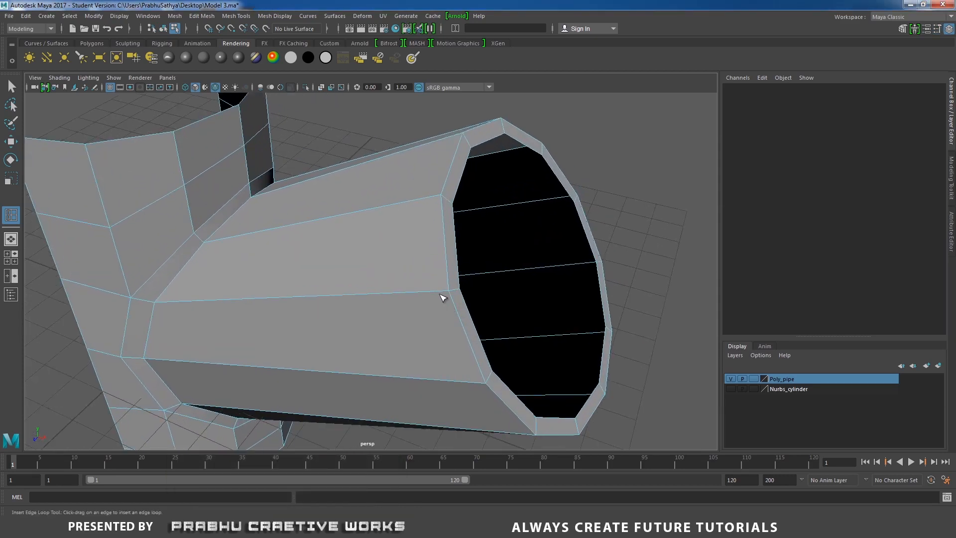
drag(445, 294, 449, 297)
key(w)
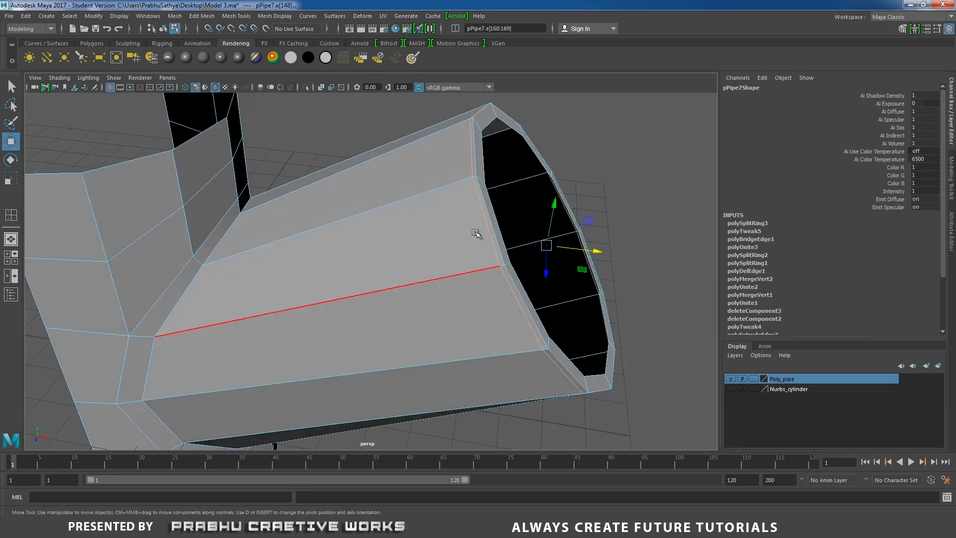
- Slide the new edge loop back along the slanted branch to about its middle with the Slide Edge tool in Relative mode
alt+drag(546, 252, 390, 219)
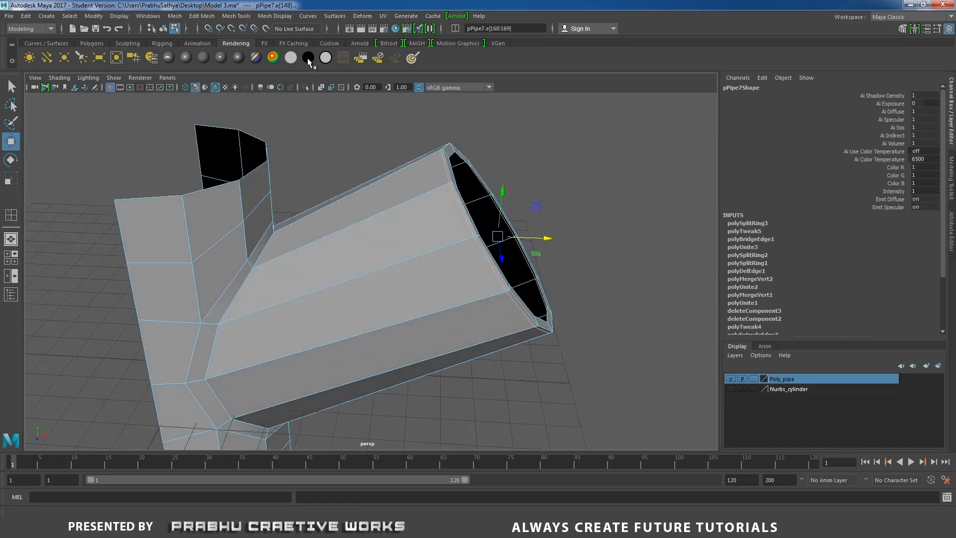
click(245, 18)
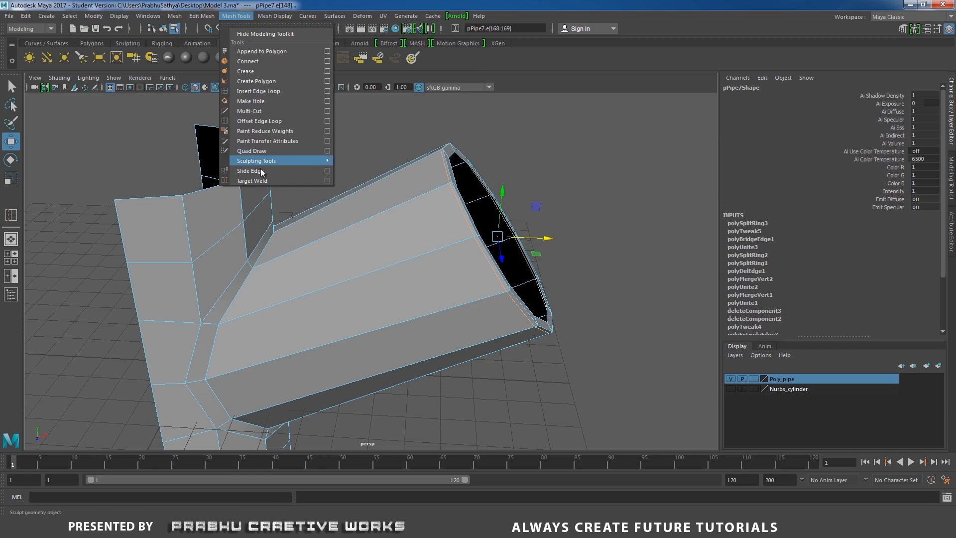
click(328, 172)
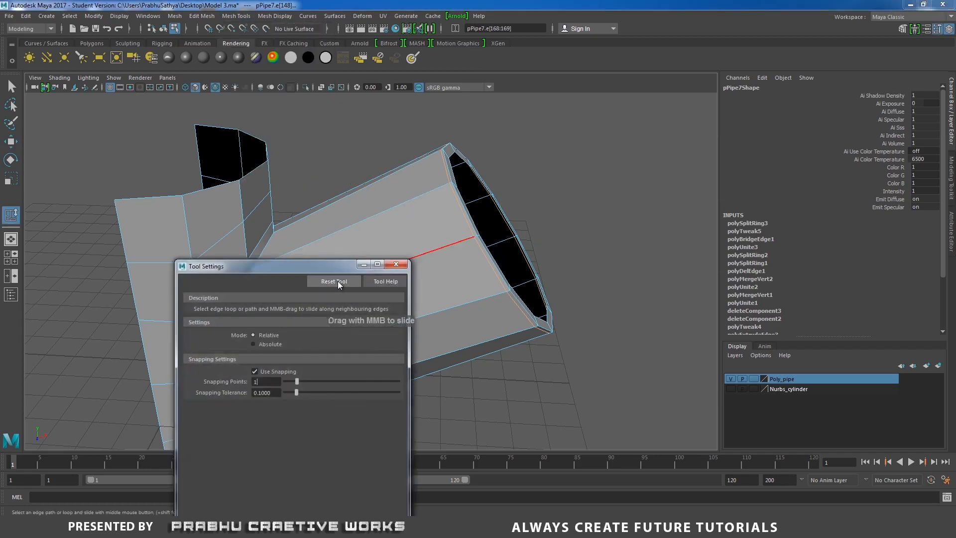
click(260, 336)
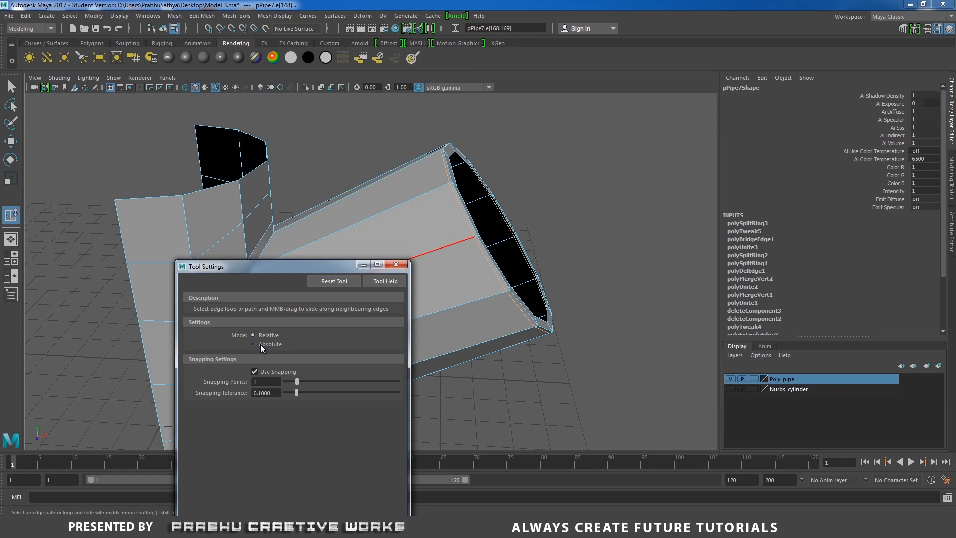
click(396, 264)
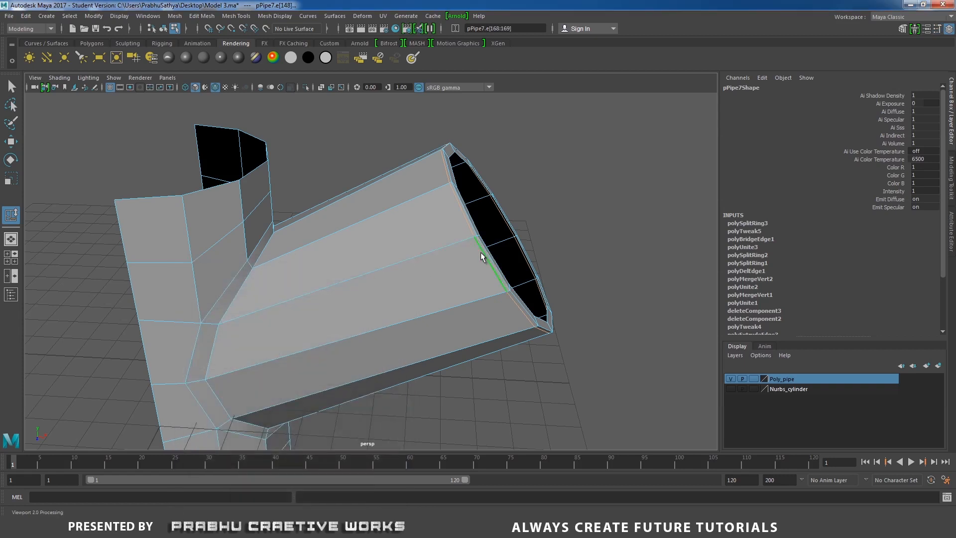
middle_drag(502, 251, 451, 277)
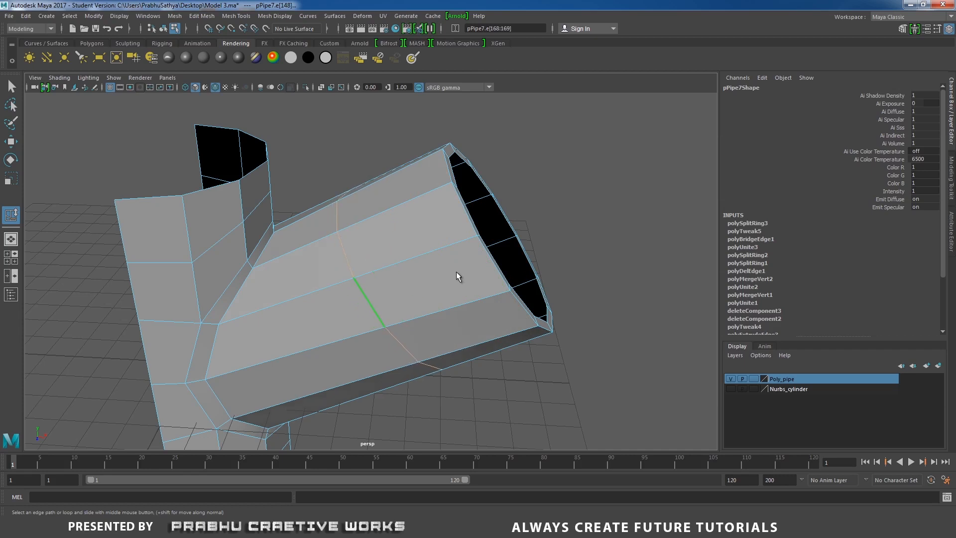
alt+drag(456, 271, 373, 277)
middle_drag(382, 278, 367, 286)
alt+right_drag(424, 263, 303, 228)
mouse_move(302, 229)
alt+mouse_down()
mouse_move(316, 196)
mouse_move(309, 222)
alt+mouse_up()
alt+right_drag(310, 221, 401, 249)
alt+drag(401, 249, 389, 290)
alt+right_drag(389, 290, 418, 301)
key(w)
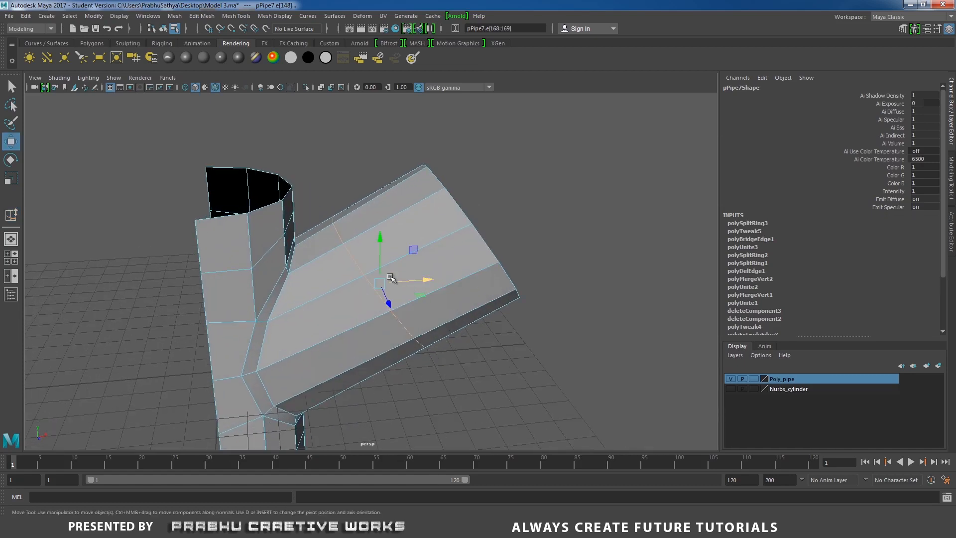
- Bevel the edge loop around the branch's middle with a fraction of 0.1
alt+drag(414, 267, 412, 258)
shift+right_drag(412, 258, 463, 257)
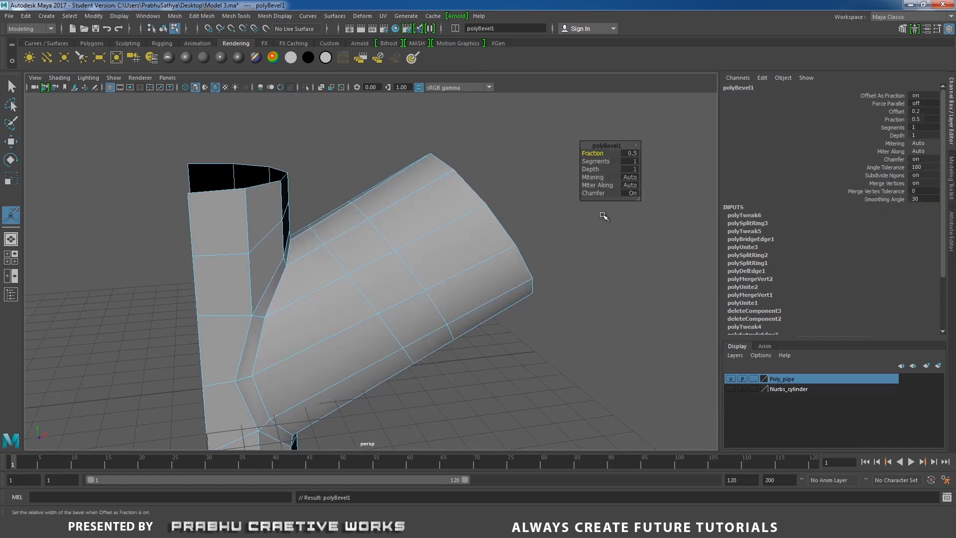
click(633, 153)
text(0.05)
key(Return)
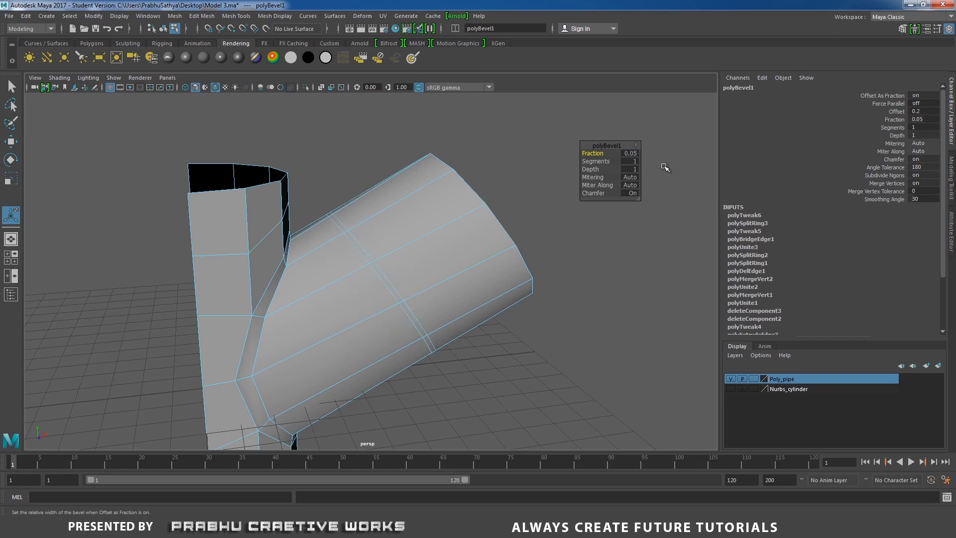
click(639, 154)
text(0.1)
key(Return)
- Extrude the narrow face loop of the bevelled band slightly inward to form a groove around the branch, and return to object selection
right_drag(436, 217, 417, 261)
double_click(385, 284)
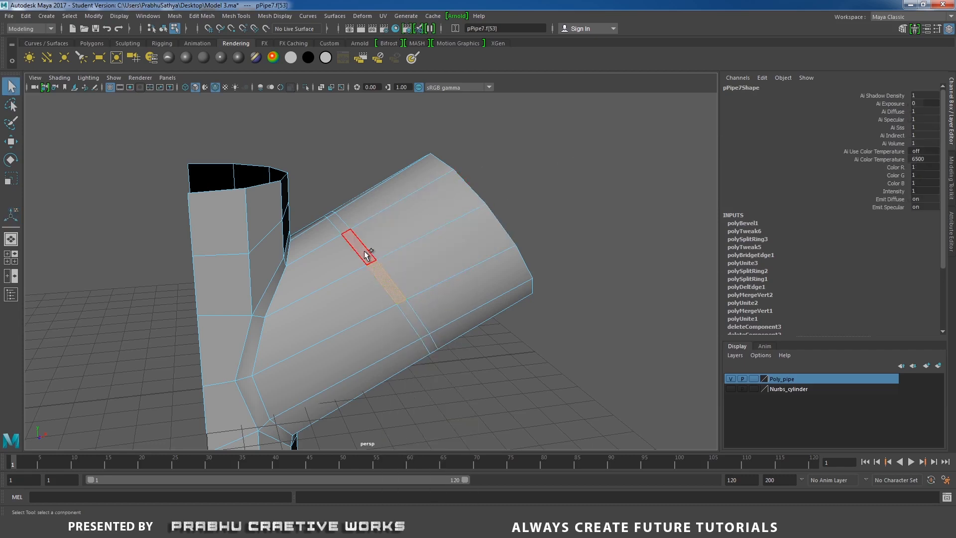
key(f)
shift+right_drag(376, 247, 379, 274)
alt+drag(344, 278, 324, 300)
scroll(323, 299, up, 2)
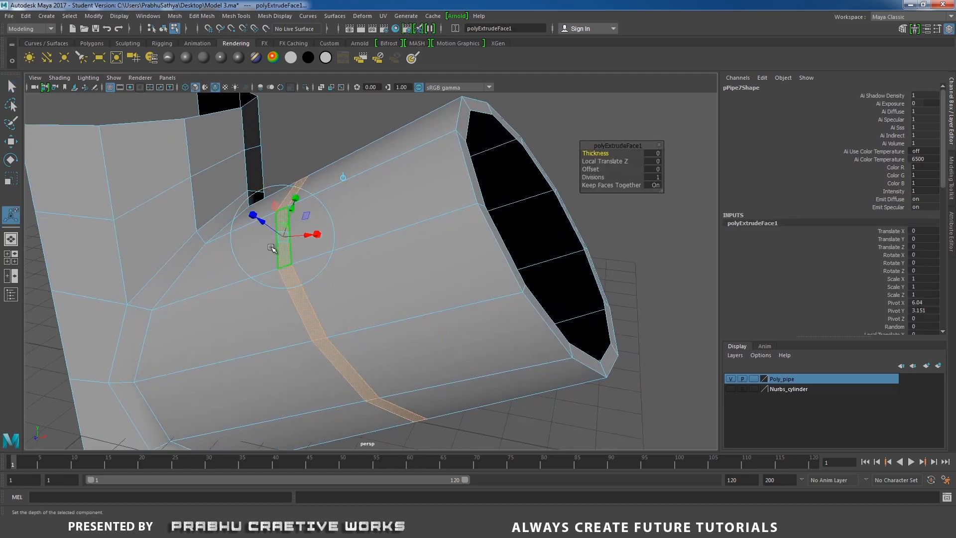
drag(264, 224, 268, 225)
alt+middle_drag(377, 257, 406, 246)
drag(298, 219, 298, 219)
scroll(371, 274, up, 3)
right_drag(405, 220, 427, 203)
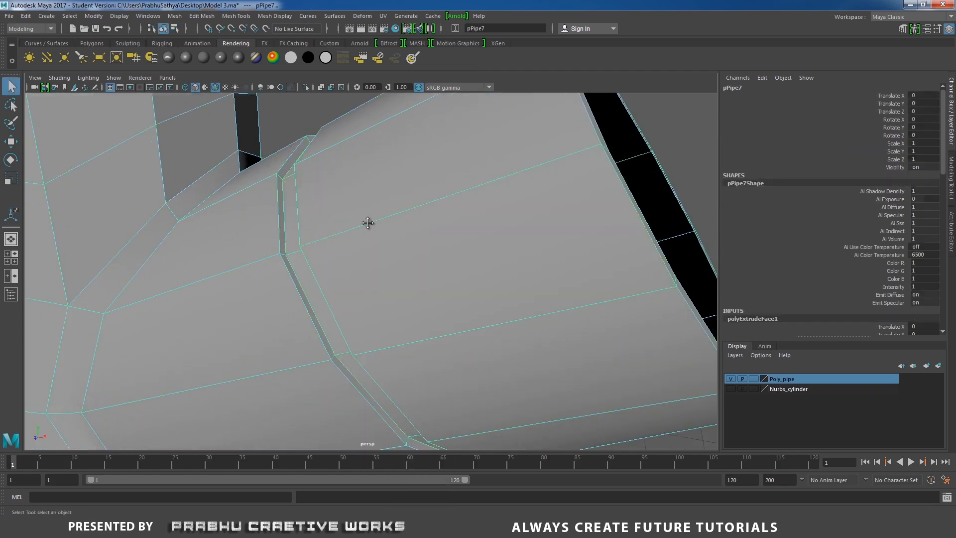
- Reset the Insert Edge Loop tool and insert a supporting loop on the branch right beside its junction with the cylinder wall
alt+middle_drag(367, 222, 521, 159)
scroll(399, 225, up, 1)
shift+right_drag(406, 201, 384, 218)
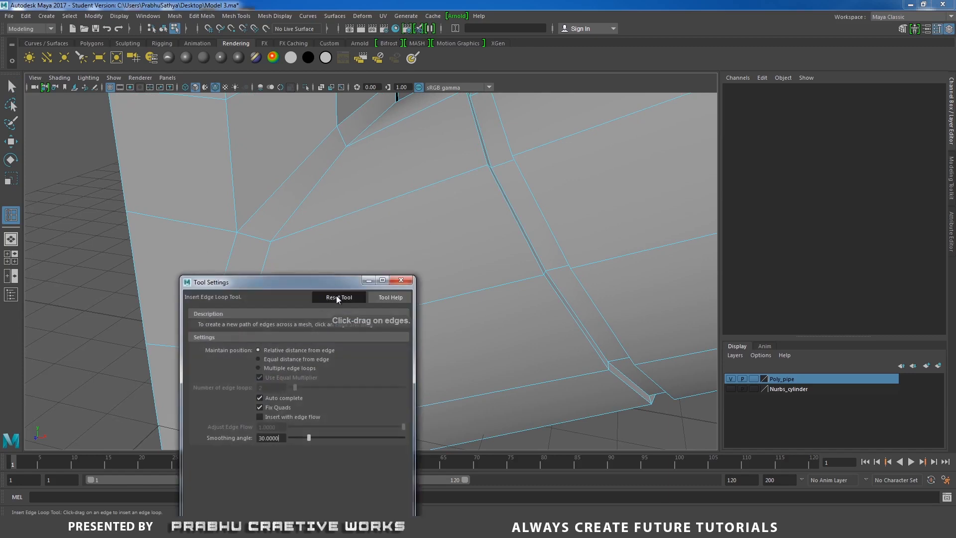
click(407, 282)
alt+middle_drag(313, 275, 377, 238)
scroll(377, 239, up, 2)
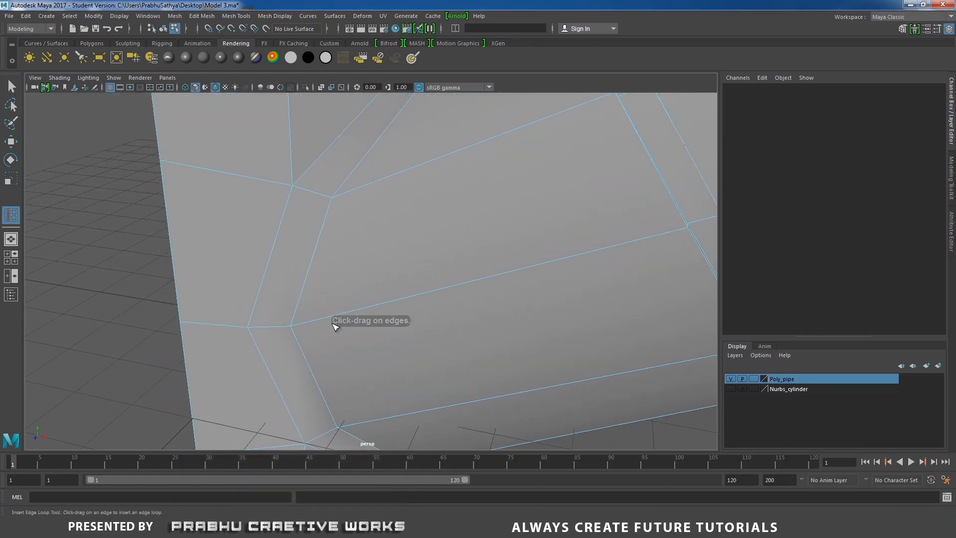
drag(303, 323, 297, 326)
- Insert supporting edge loops just outside the groove's edge on the junction side and on the groove wall near its floor
alt+middle_drag(569, 191, 406, 259)
scroll(417, 263, up, 4)
alt+middle_drag(518, 174, 421, 296)
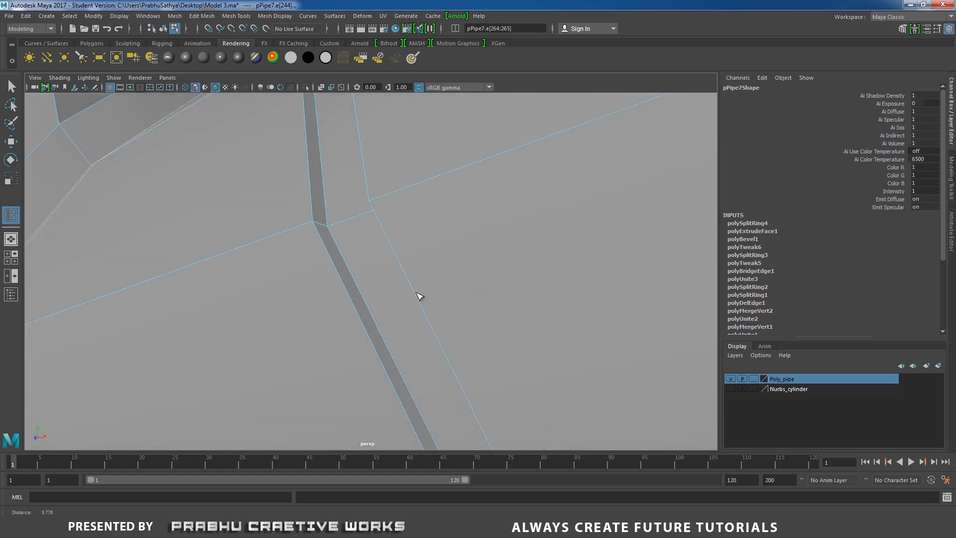
click(304, 229)
scroll(335, 228, up, 3)
alt+middle_drag(335, 228, 259, 263)
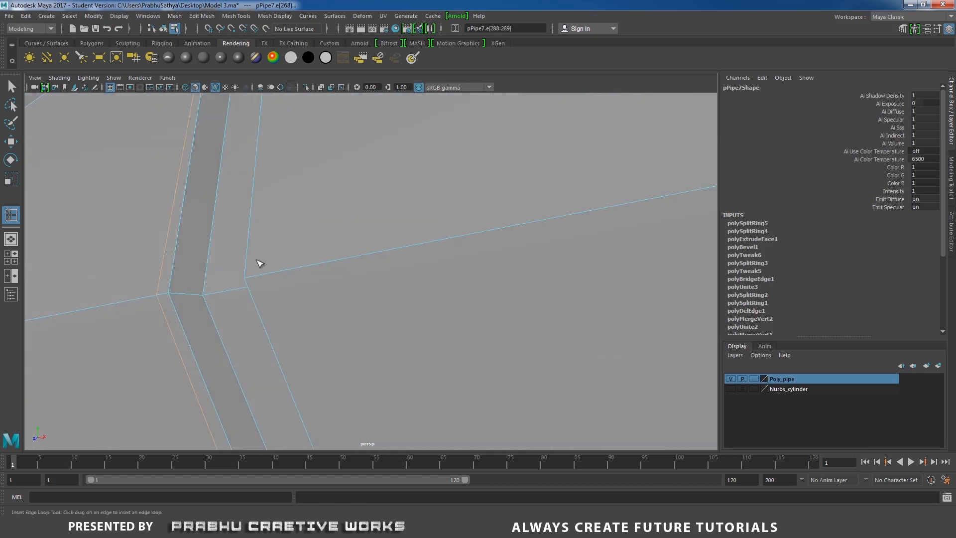
drag(195, 294, 196, 294)
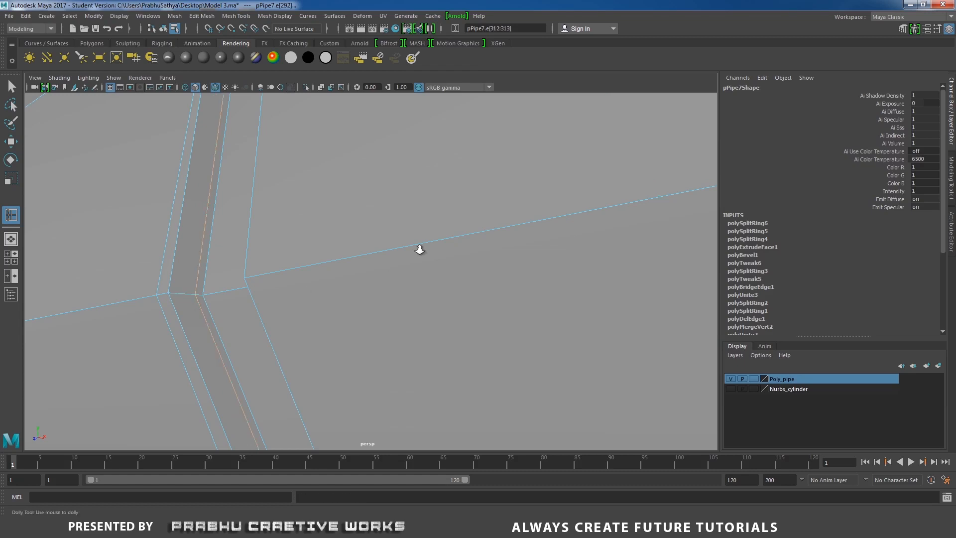
- Insert supporting edge loops along the groove's opposite side, facing the branch's open end
scroll(420, 249, down, 3)
alt+drag(349, 246, 480, 243)
scroll(473, 229, down, 3)
scroll(605, 214, up, 3)
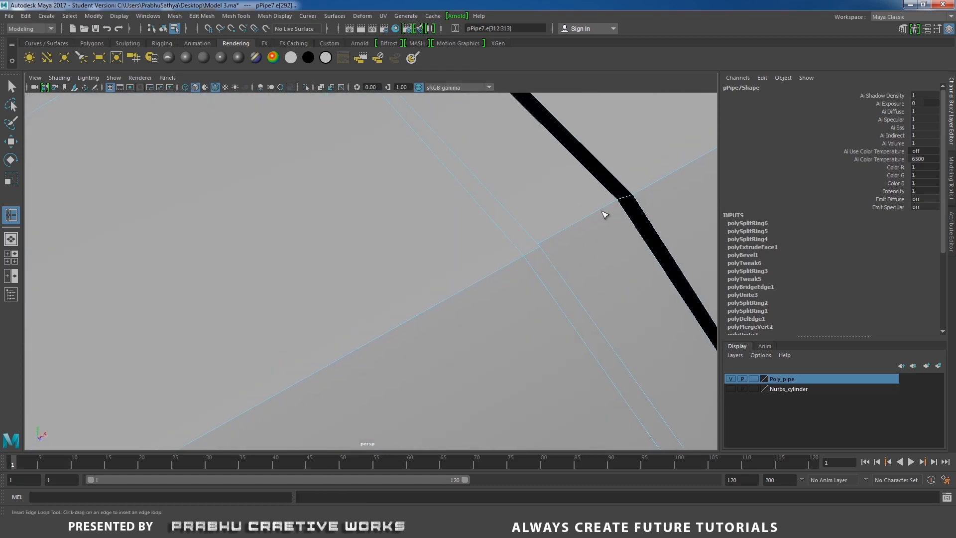
click(624, 199)
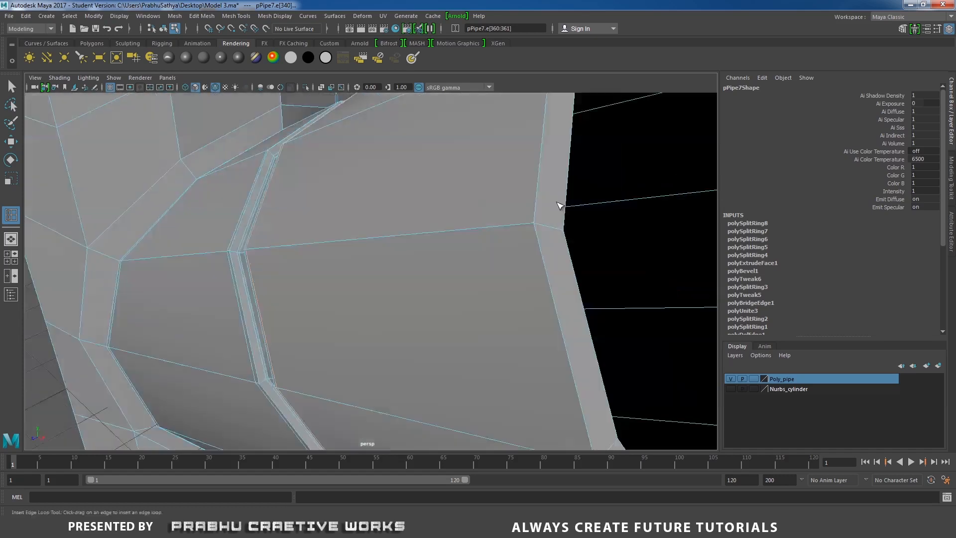
scroll(561, 206, down, 4)
alt+drag(443, 192, 409, 204)
scroll(426, 214, up, 2)
- Scale down the inner edge loop at the branch's open end to narrow the opening, and check the reference photo
key(w)
click(432, 216)
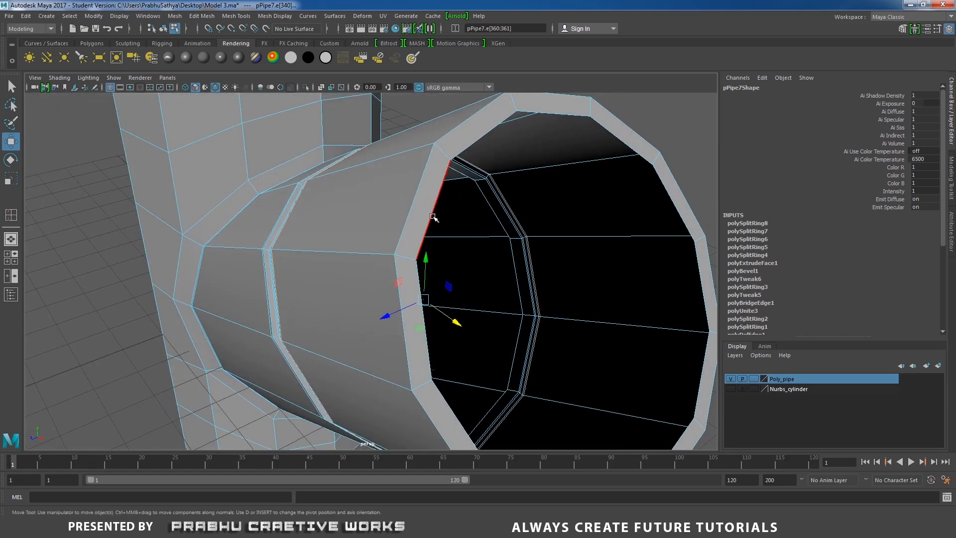
double_click(432, 216)
alt+right_drag(519, 220, 375, 199)
alt+drag(375, 198, 370, 200)
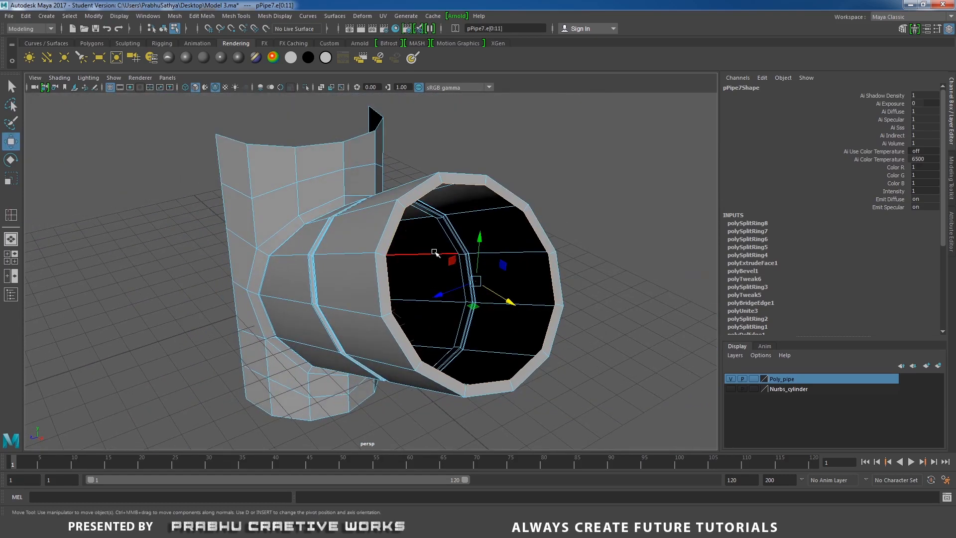
key(r)
drag(476, 281, 433, 286)
click(397, 527)
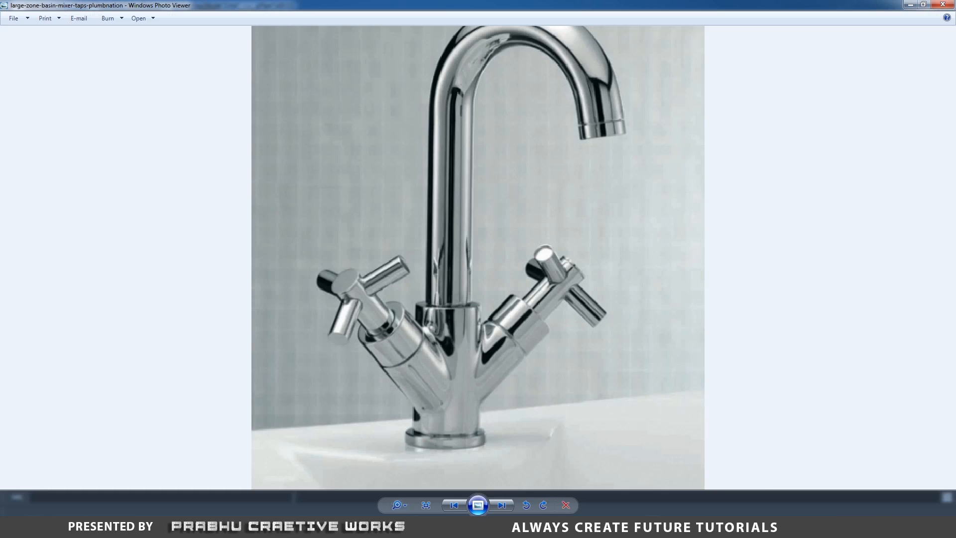
click(397, 527)
- Extrude the narrowed opening's edge loop back into the branch to form an inner wall
drag(476, 281, 602, 245)
shift+right_drag(602, 245, 603, 255)
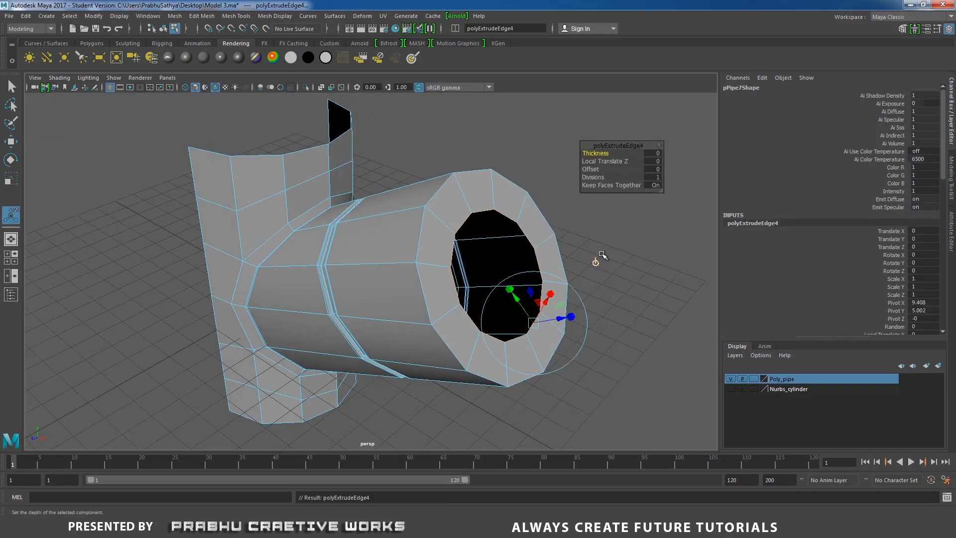
drag(568, 318, 502, 330)
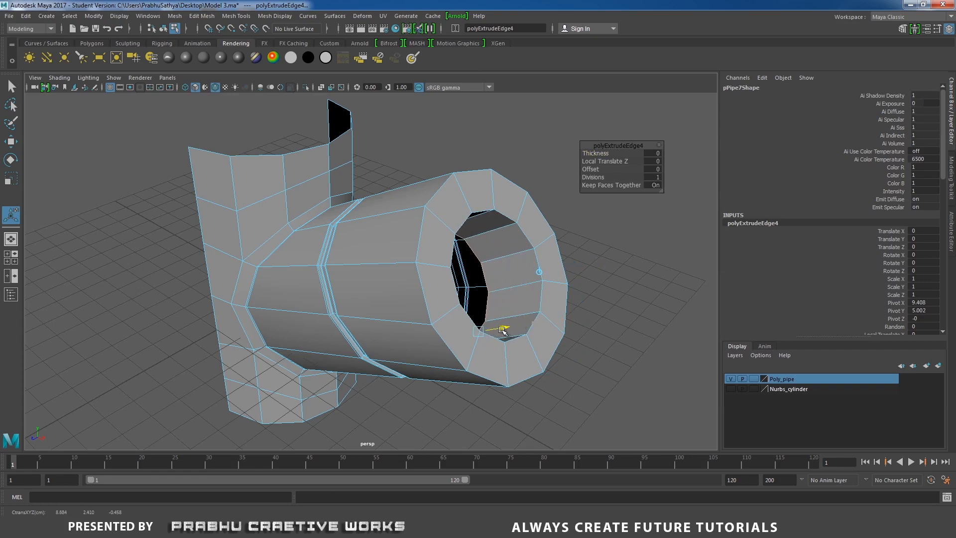
- Insert supporting edge loops on both sides of the branch end's outer rim and of its inner opening's rim
scroll(503, 329, up, 4)
right_drag(476, 215, 440, 230)
scroll(475, 225, up, 2)
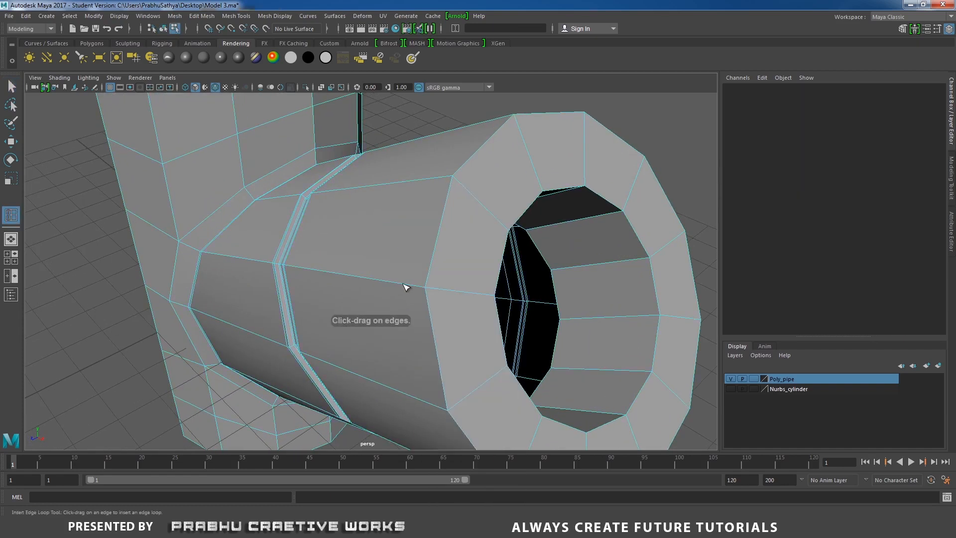
drag(422, 290, 441, 292)
alt+drag(440, 293, 260, 252)
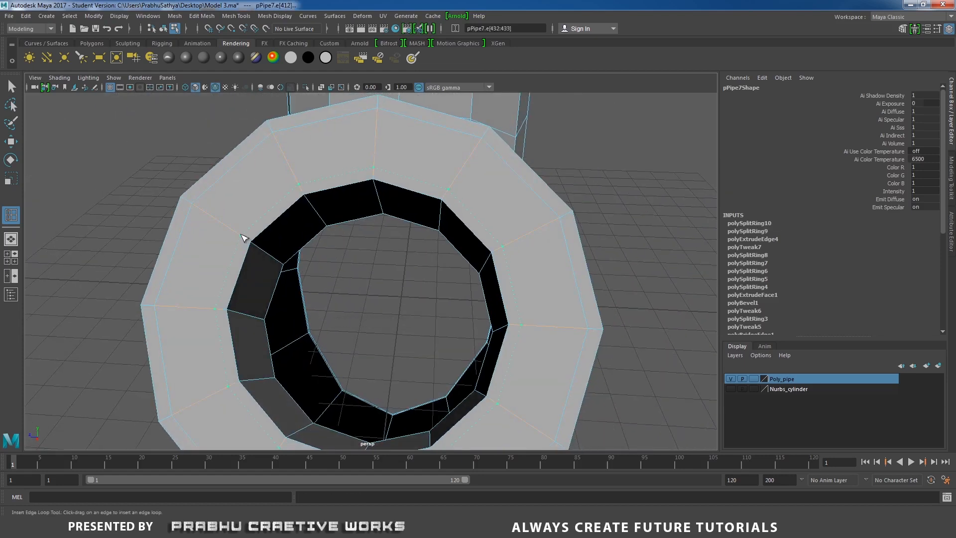
click(244, 237)
click(259, 252)
- Leave the edge loop tool, return to object selection and display the mesh in smooth preview
alt+drag(398, 267, 428, 250)
key(w)
right_drag(410, 187, 450, 174)
mouse_move(368, 186)
alt+mouse_down()
mouse_move(348, 184)
mouse_move(373, 176)
alt+mouse_up()
scroll(373, 176, down, 4)
key(3)
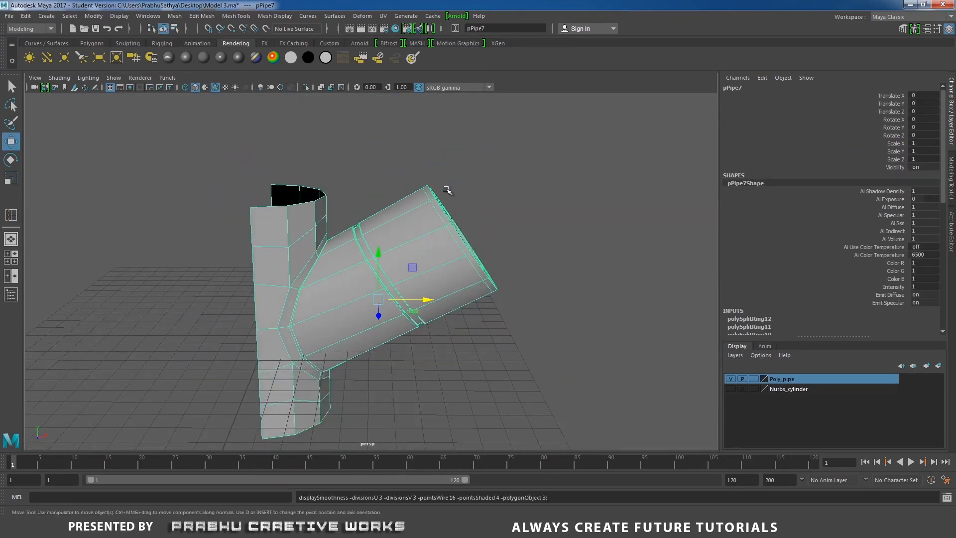
- Inspect the smoothed half body, turn off its smooth preview and show it as wireframe in the front view
click(493, 179)
alt+drag(498, 181, 402, 191)
click(391, 264)
alt+drag(391, 264, 518, 207)
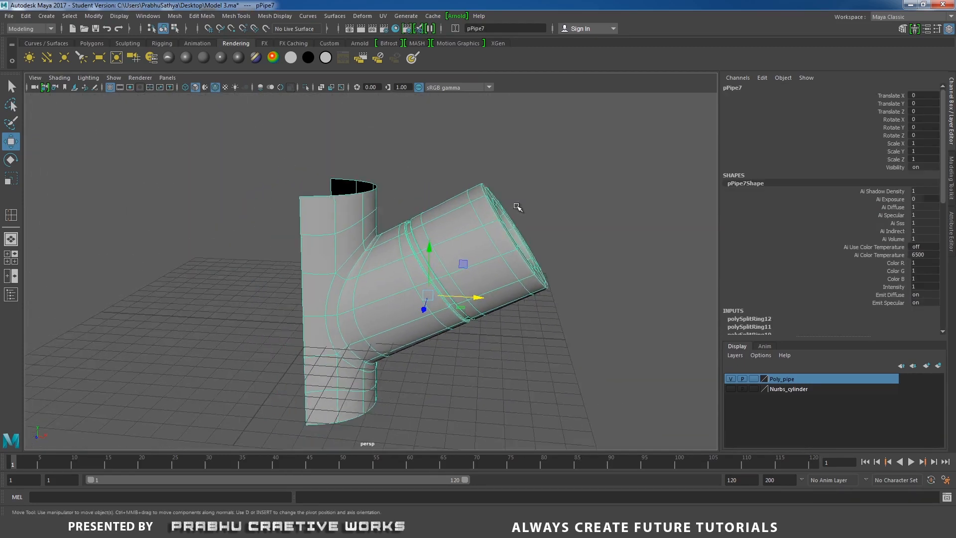
mouse_move(470, 226)
alt+mouse_down()
mouse_move(463, 221)
mouse_move(460, 238)
alt+mouse_up()
key(space)
alt+middle_drag(461, 238, 464, 277)
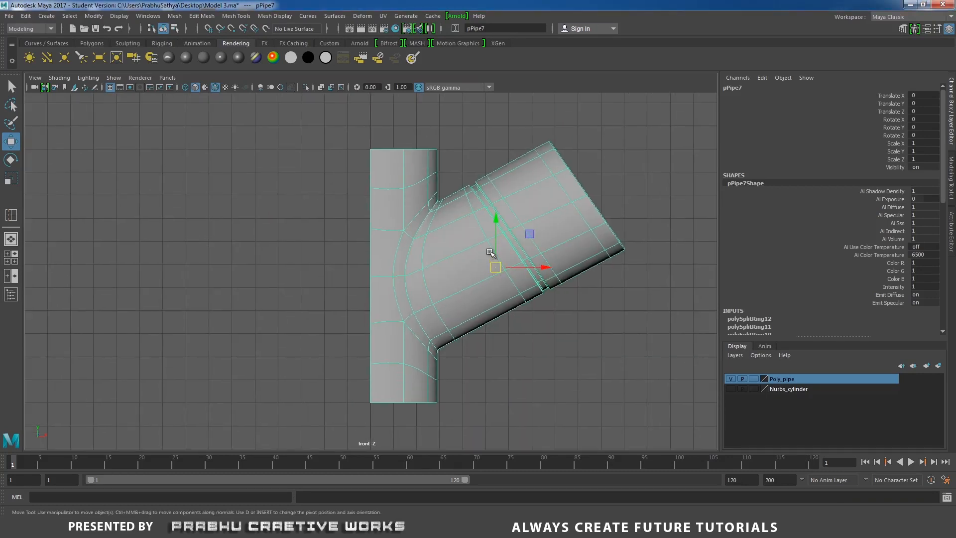
key(1)
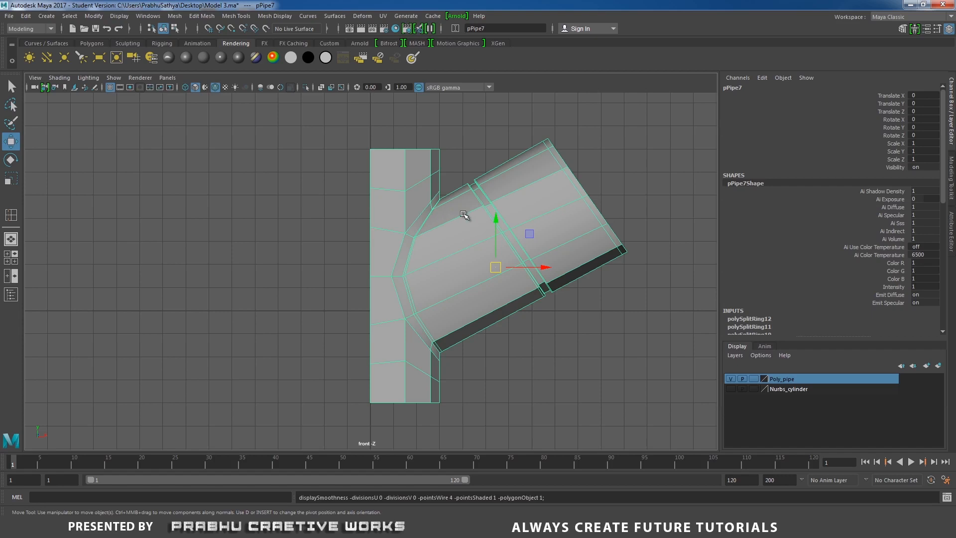
scroll(438, 214, up, 3)
alt+middle_drag(441, 239, 436, 227)
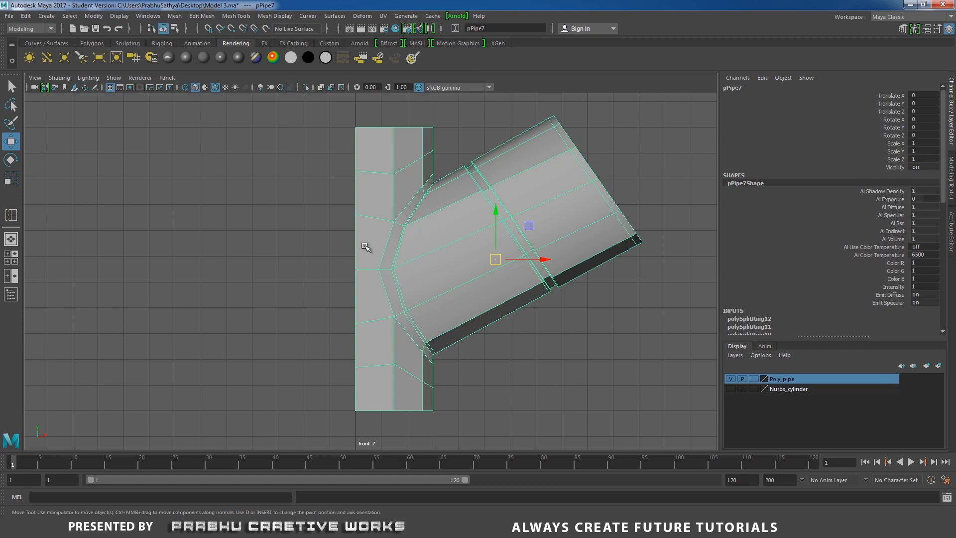
key(4)
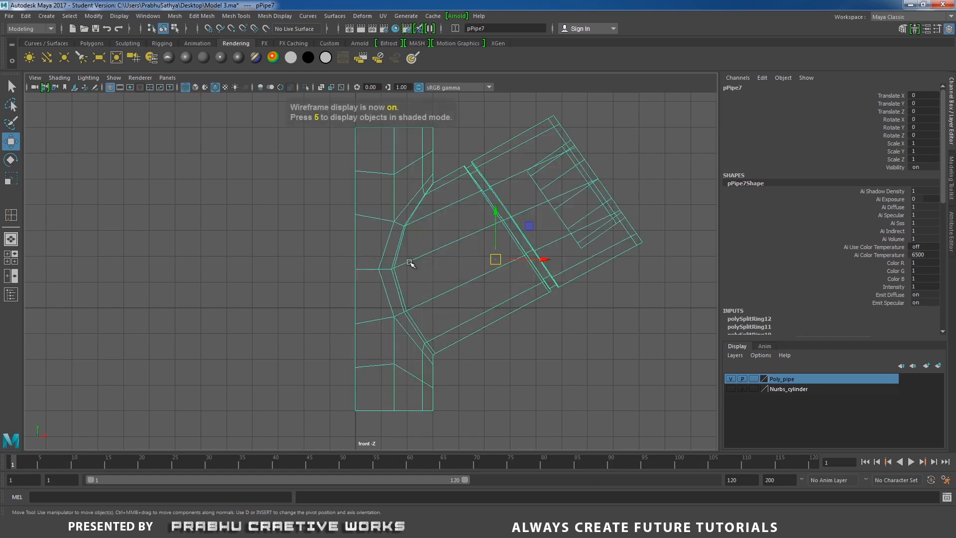
alt+middle_drag(412, 262, 425, 269)
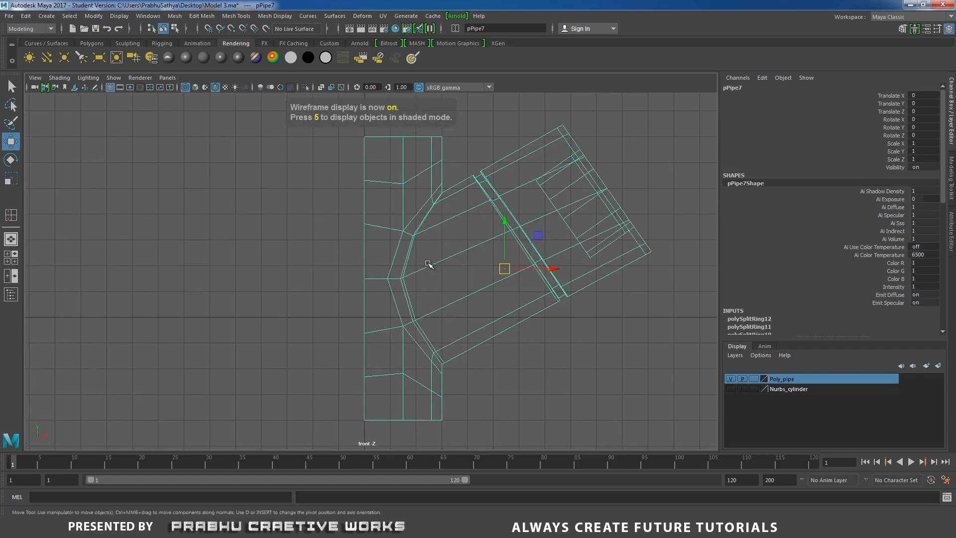
- Snap the half body's pivot along X onto the grid line at its flat cut side
key(d)
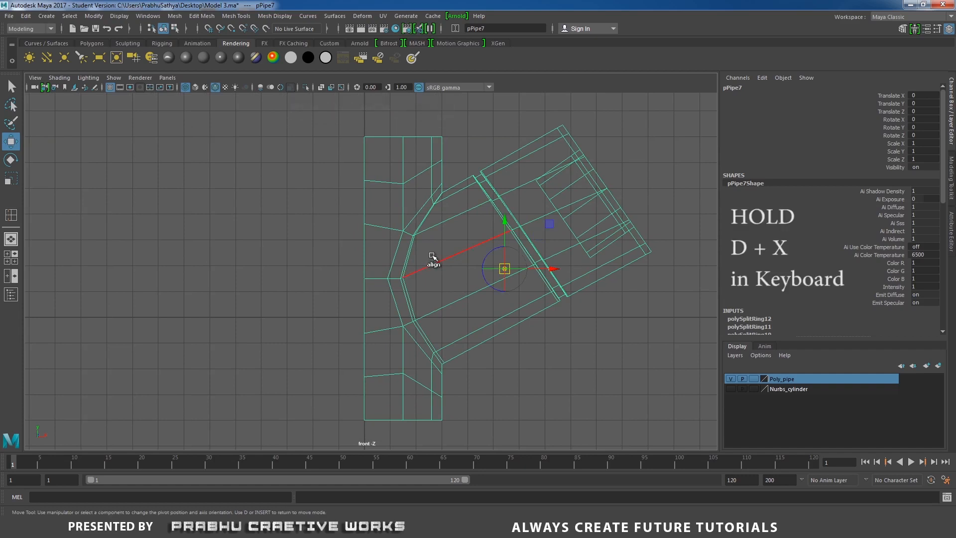
key(x)
drag(553, 269, 370, 272)
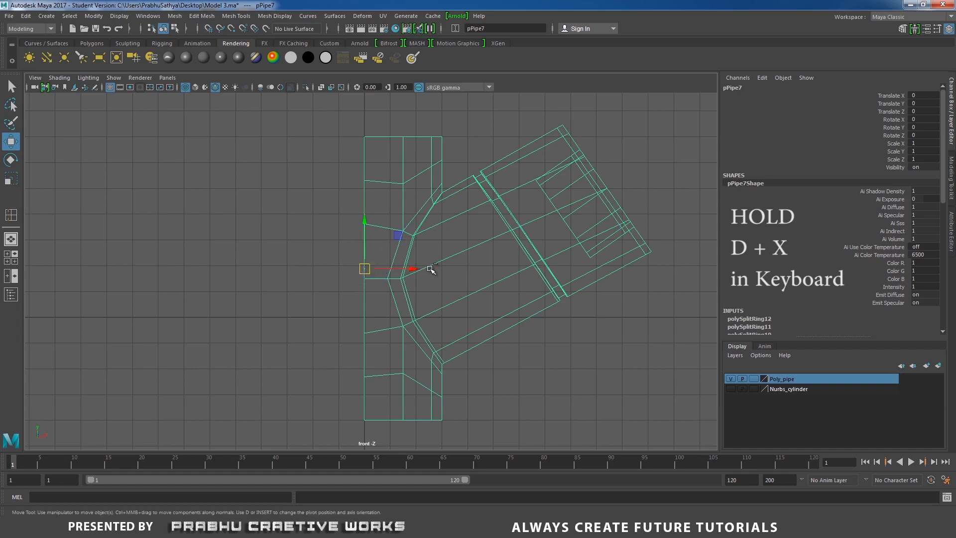
- Duplicate the half body and mirror the copy by setting its Scale X to -1
key(ctrl+d)
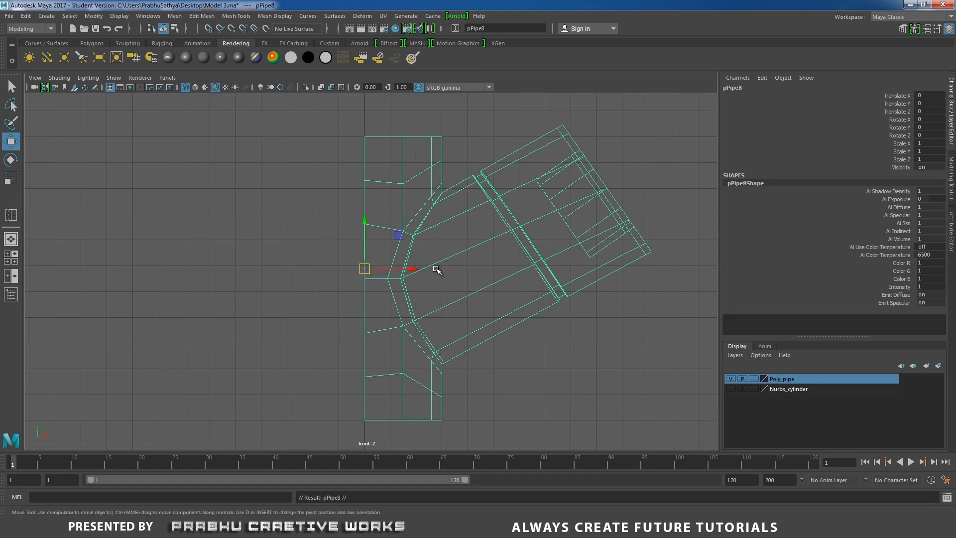
click(928, 143)
text(-1)
key(Return)
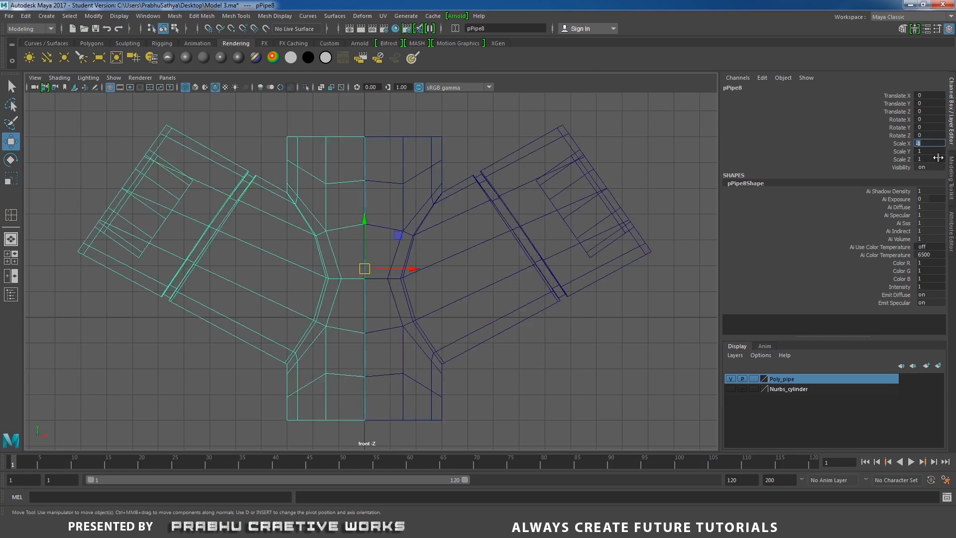
- Return to the shaded perspective view and combine the two mirrored halves into one mesh
click(404, 146)
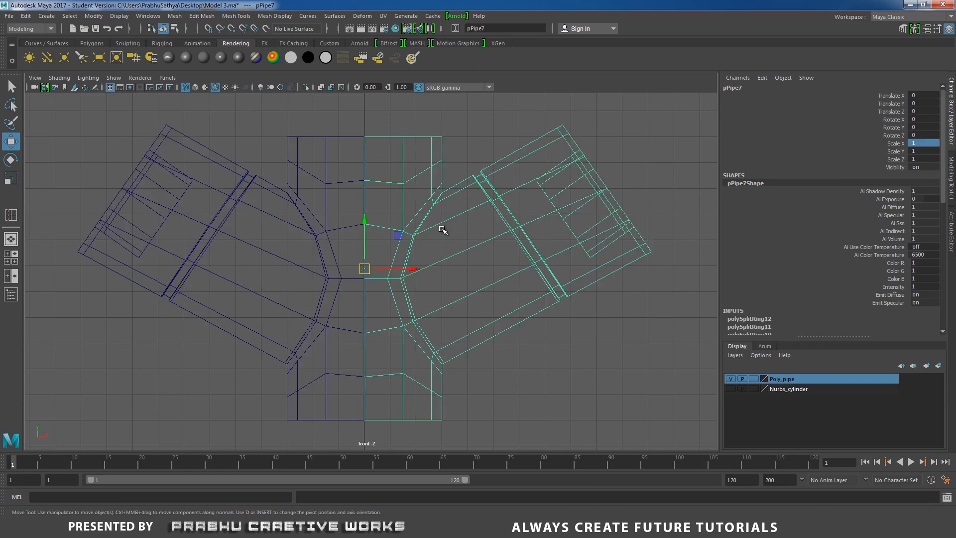
key(space)
drag(441, 229, 442, 202)
alt+drag(442, 209, 449, 241)
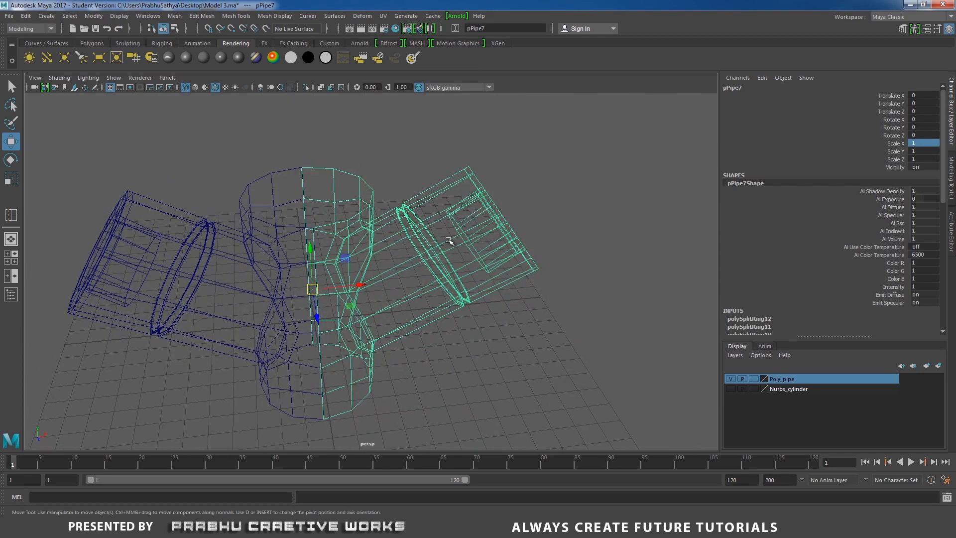
key(5)
mouse_move(387, 245)
alt+mouse_down()
mouse_move(373, 215)
mouse_move(359, 241)
mouse_move(256, 210)
alt+mouse_up()
click(256, 206)
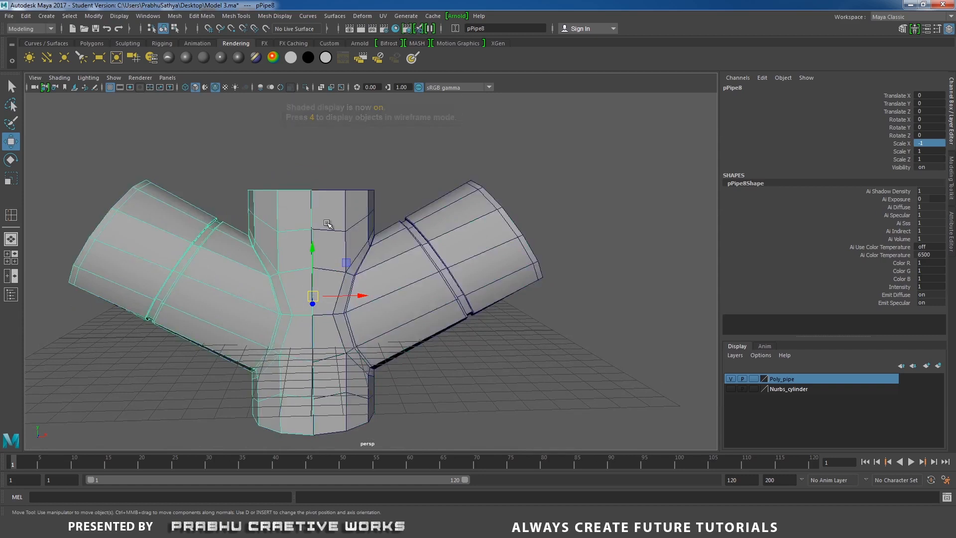
shift+click(399, 239)
shift+right_click(437, 164)
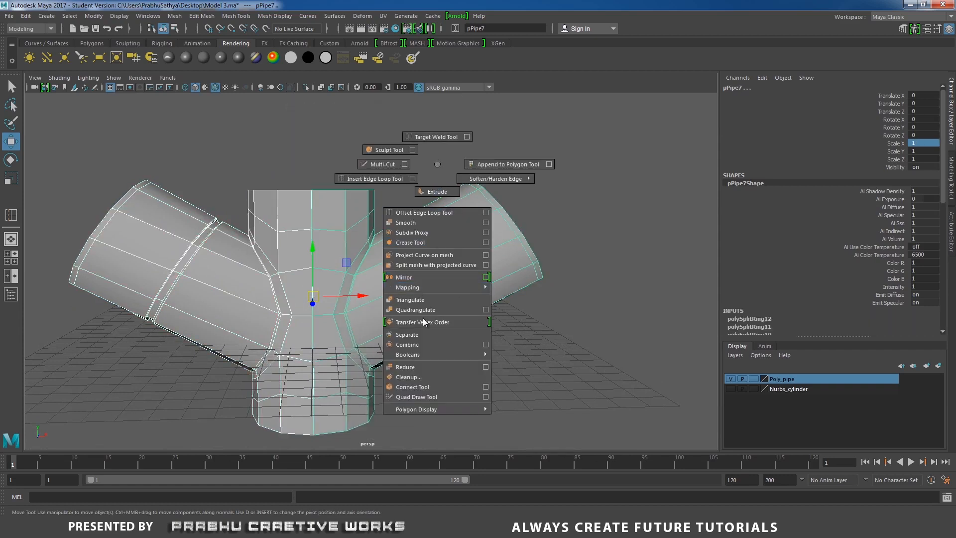
click(414, 344)
- Select the vertices along the vertical centre seam and merge them with a distance threshold of 0.01
alt+drag(418, 287, 340, 209)
right_drag(340, 207, 288, 201)
alt+drag(288, 201, 282, 176)
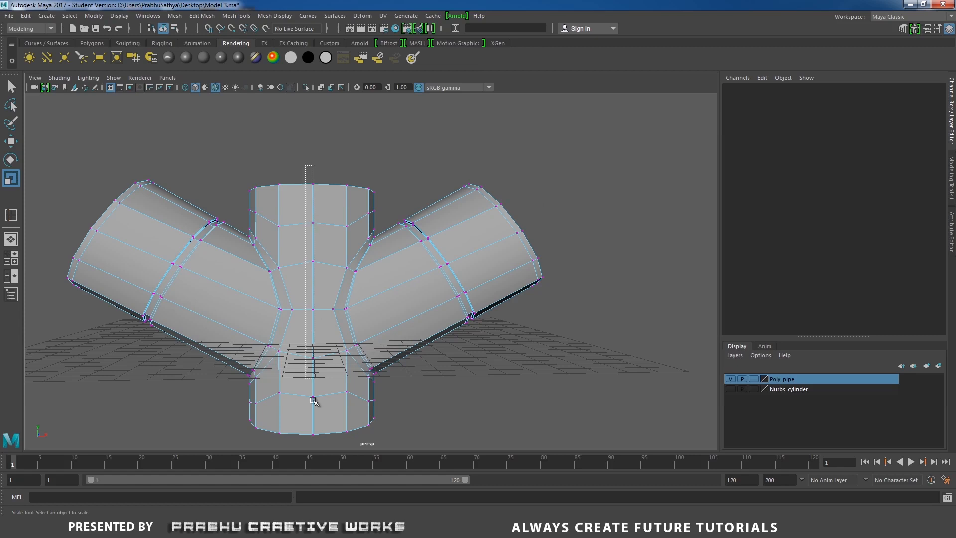
click(312, 436)
drag(305, 164, 316, 444)
alt+drag(354, 196, 316, 281)
alt+drag(338, 306, 332, 258)
shift+right_drag(332, 258, 370, 205)
scroll(348, 222, down, 3)
alt+drag(333, 225, 331, 209)
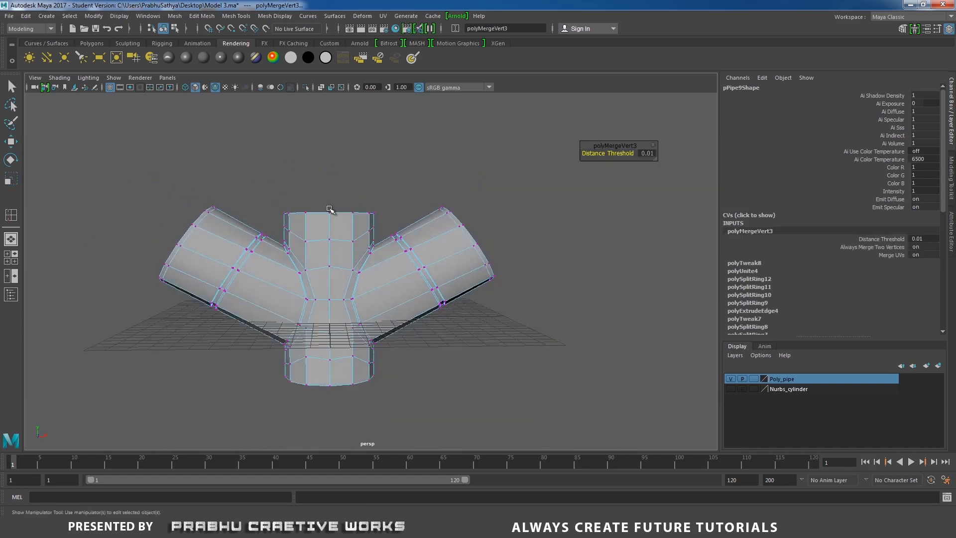
key(t)
- Return to object selection and inspect the merged body in smooth preview
right_drag(334, 230, 376, 217)
alt+drag(366, 207, 404, 251)
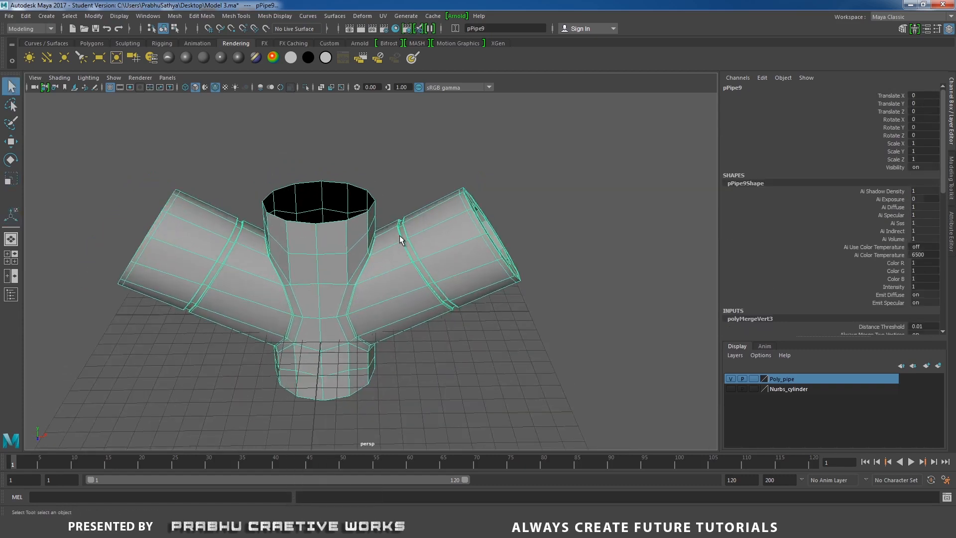
key(3)
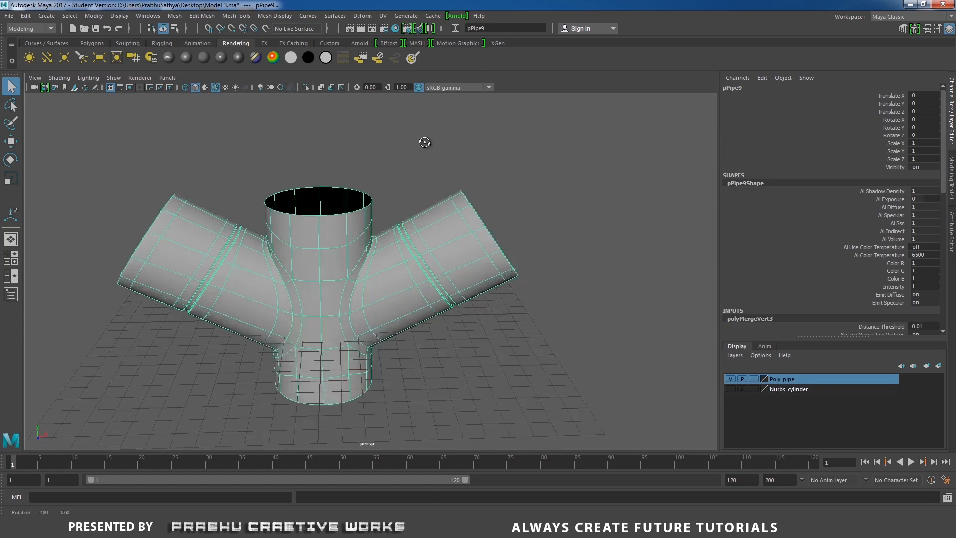
click(428, 142)
alt+drag(427, 142, 377, 216)
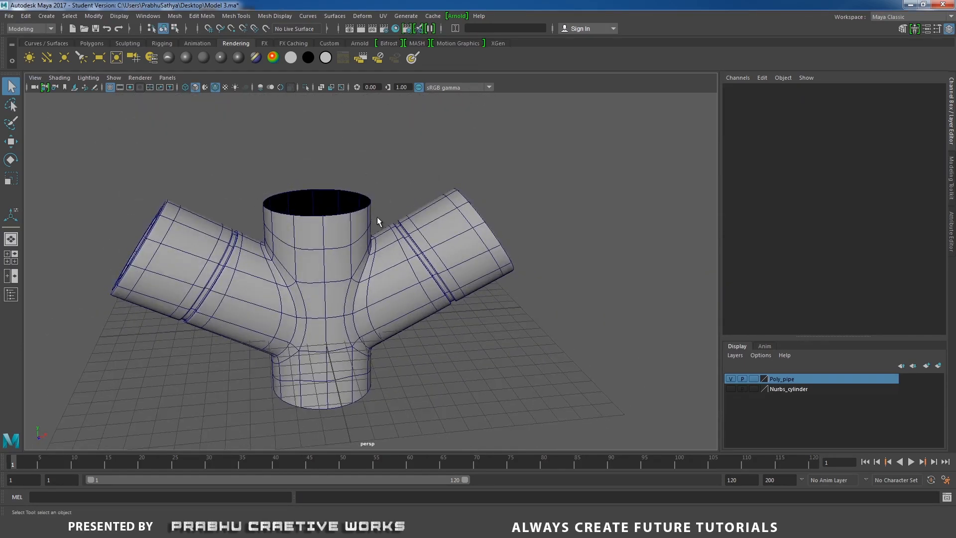
click(408, 230)
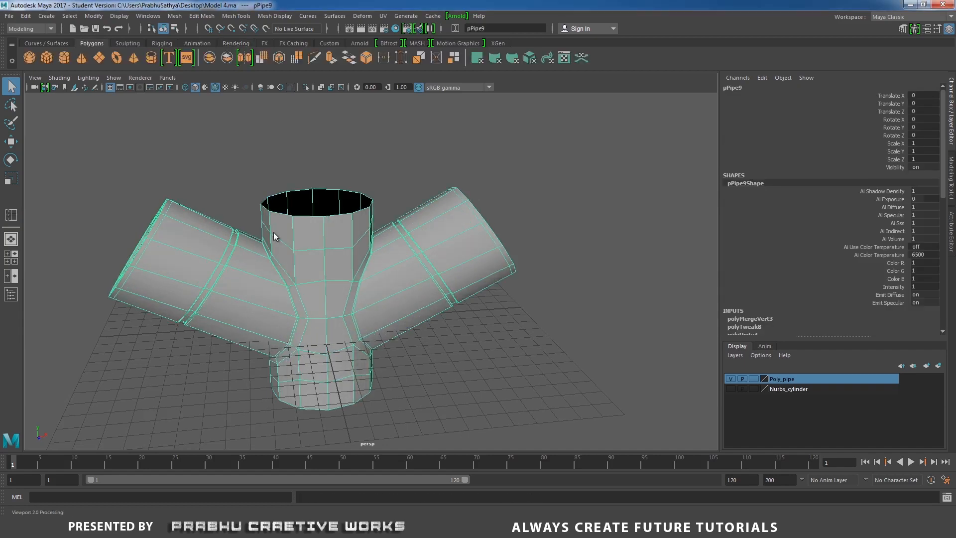
- Extrude the edge loop of the body's bottom opening outward to form a flat flange
right_drag(273, 232, 234, 233)
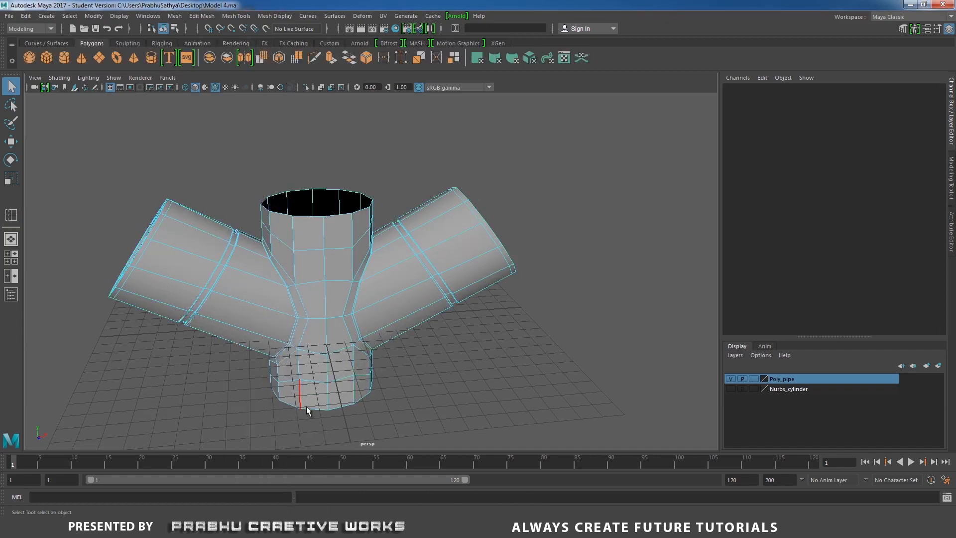
double_click(308, 407)
shift+right_drag(482, 377, 484, 391)
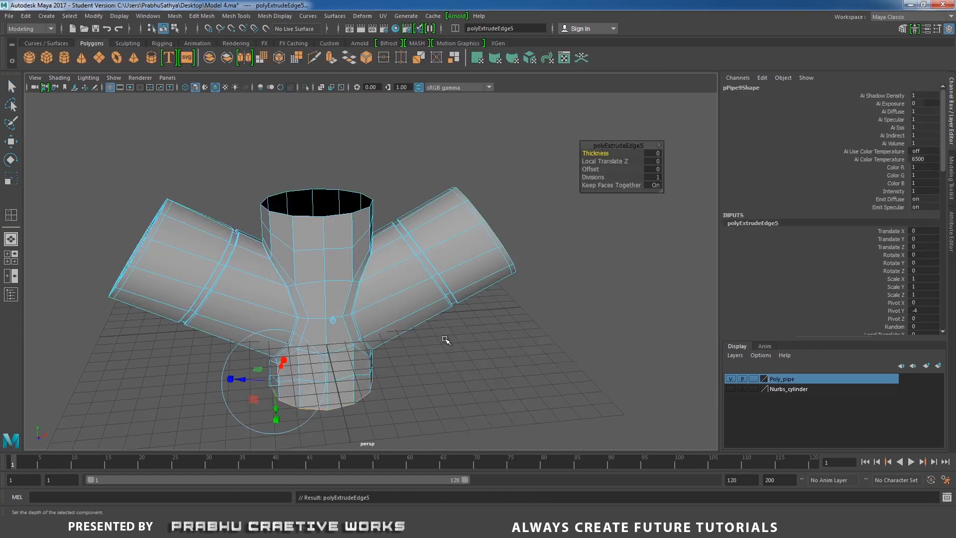
scroll(305, 340, up, 5)
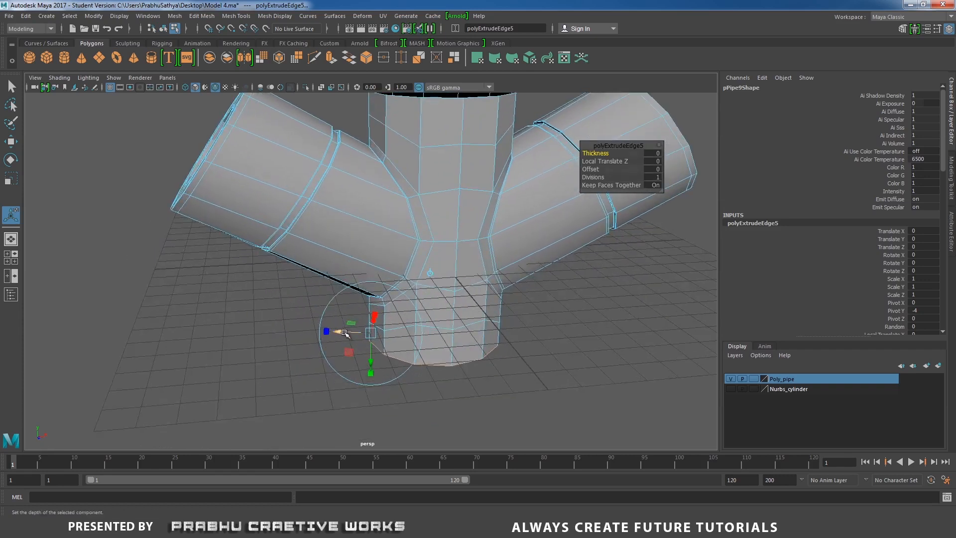
drag(344, 333, 308, 335)
shift+right_drag(261, 353, 263, 382)
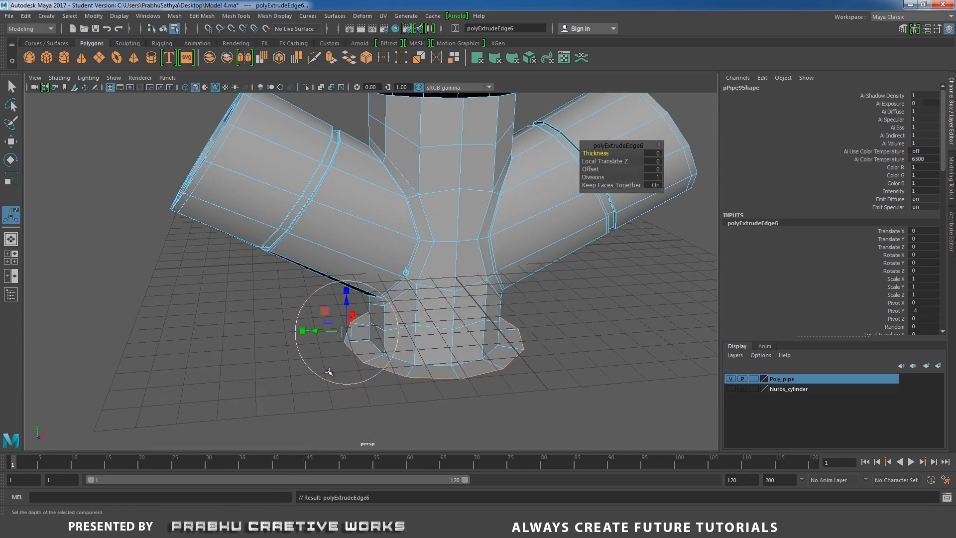
- Extrude the flange's outer edge loop downward to give the base ring its height
drag(347, 314, 347, 336)
scroll(427, 330, up, 5)
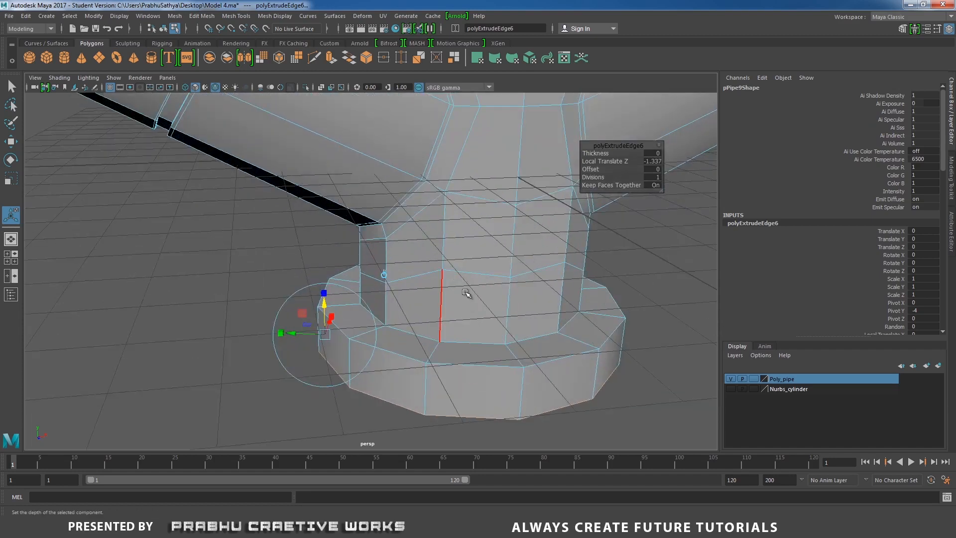
right_drag(465, 292, 518, 227)
- Insert supporting edge loops on both sides of the pipe-to-flange corner and of the base ring's outer rim
shift+right_click(450, 284)
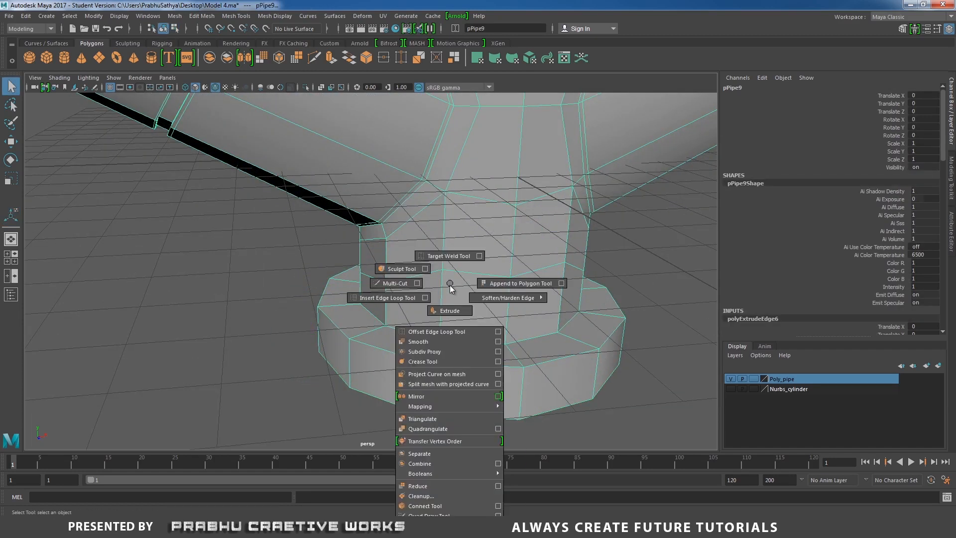
click(387, 297)
scroll(394, 343, up, 3)
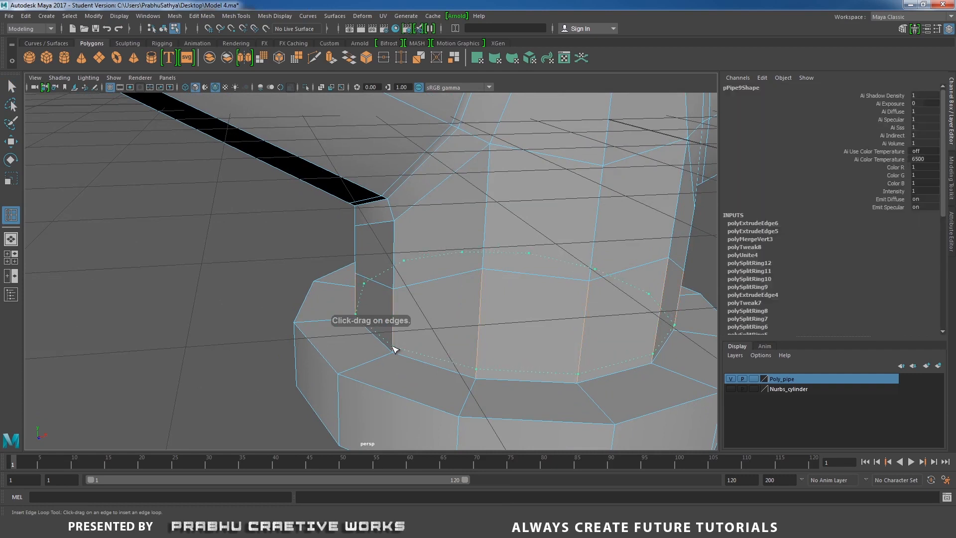
drag(394, 348, 391, 360)
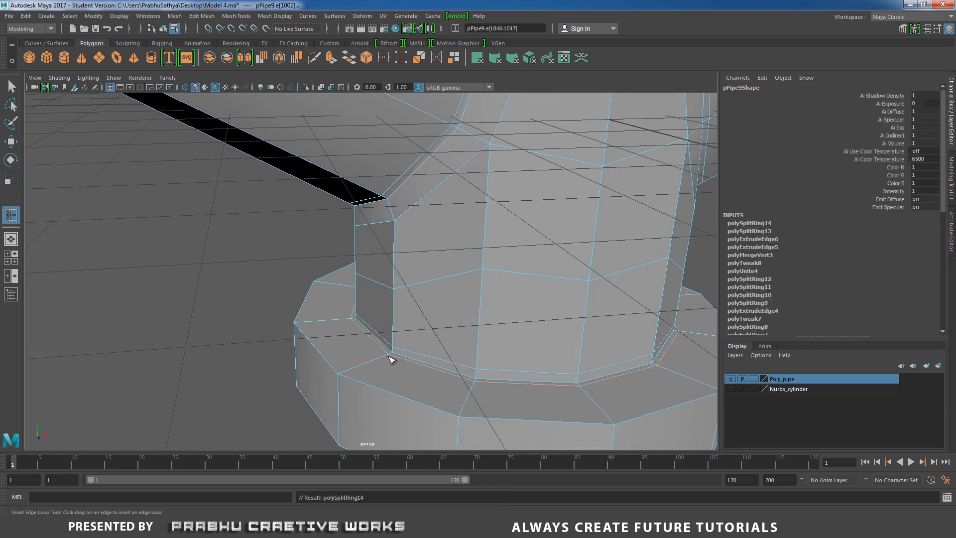
drag(343, 385, 341, 382)
alt+drag(342, 369, 345, 329)
scroll(398, 304, down, 3)
alt+middle_drag(444, 282, 497, 358)
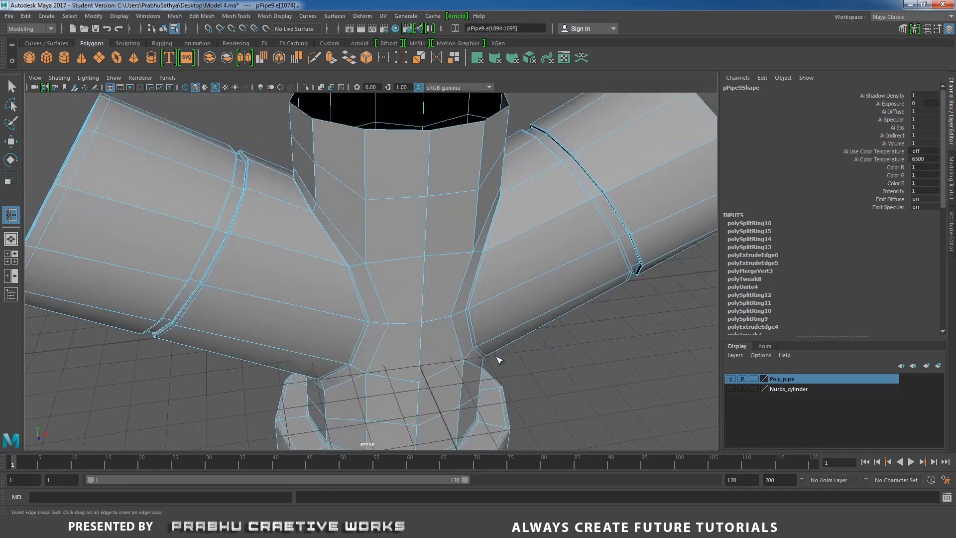
scroll(399, 309, down, 3)
alt+drag(358, 286, 391, 321)
key(w)
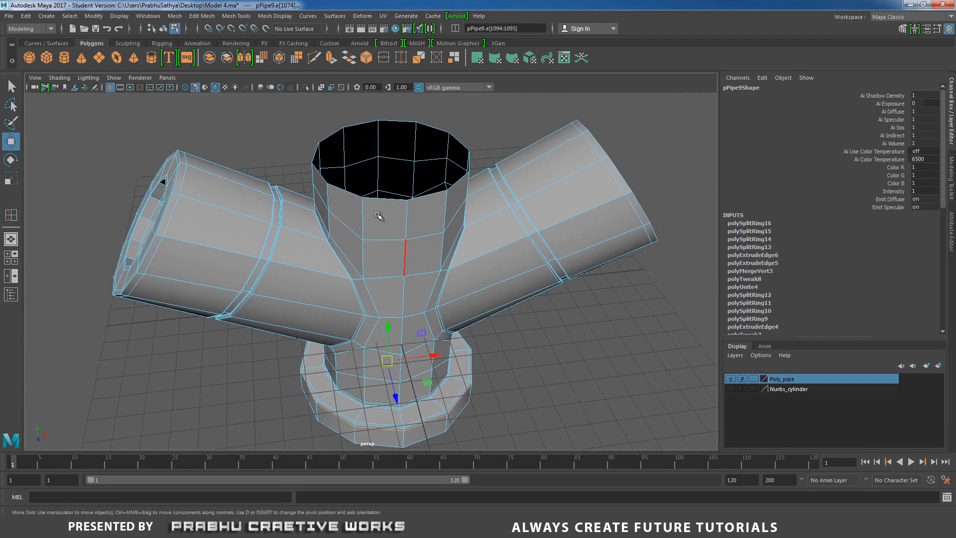
- Extrude the top opening's edge loop inward to form a flat rim, checking its width against the reference photo
double_click(353, 127)
shift+right_drag(367, 158, 396, 194)
alt+middle_drag(396, 194, 405, 209)
scroll(405, 209, up, 1)
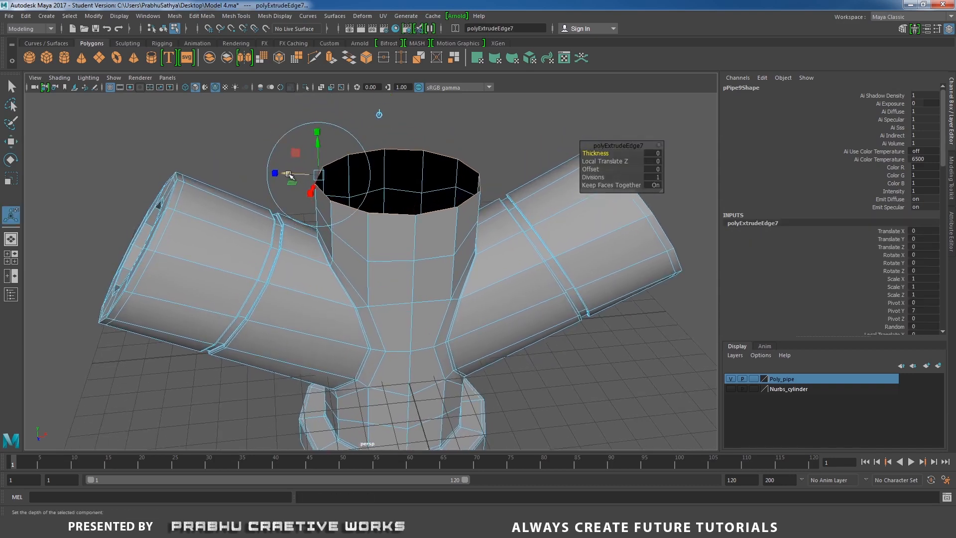
drag(290, 176, 309, 179)
key(alt+Tab)
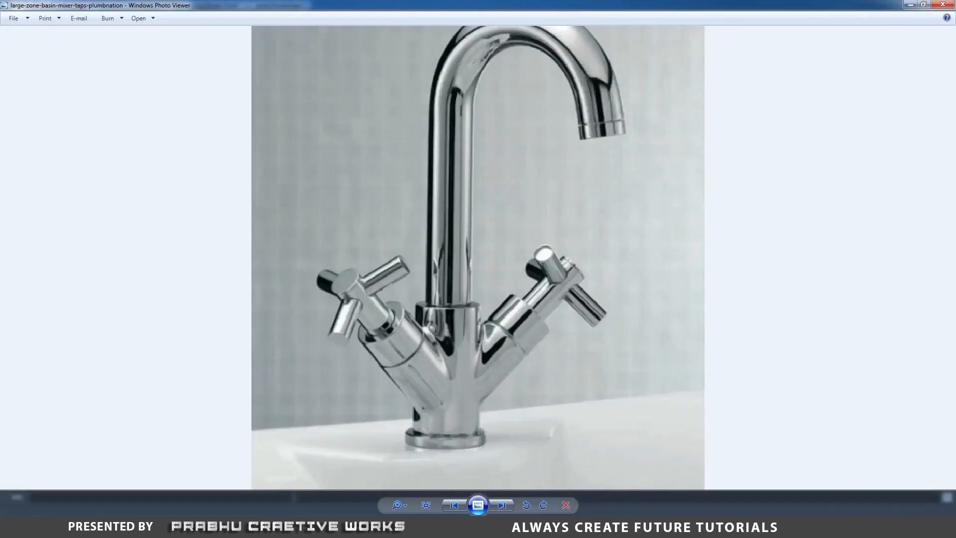
click(404, 524)
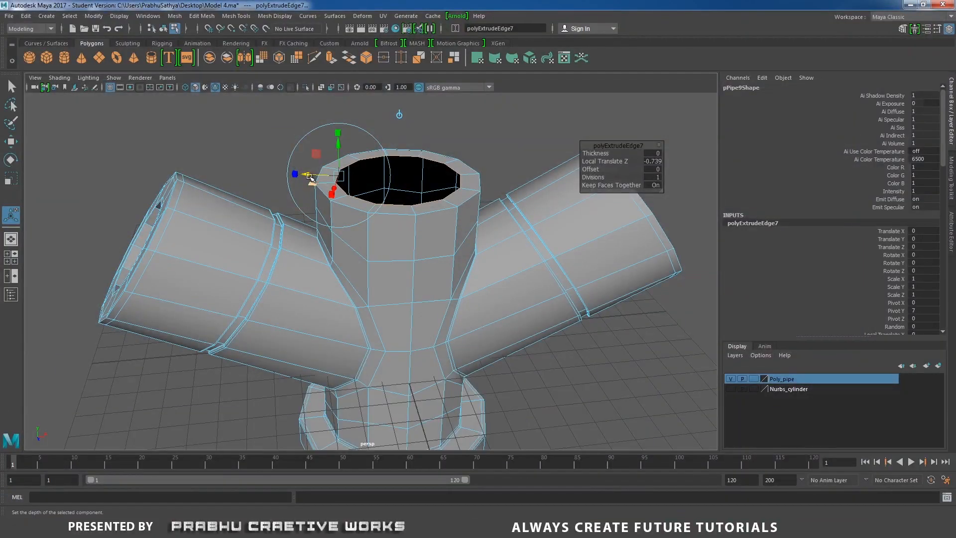
drag(309, 175, 316, 176)
- Extrude the rim's inner edge loop down into the body to form an inner wall
shift+right_drag(417, 201, 421, 222)
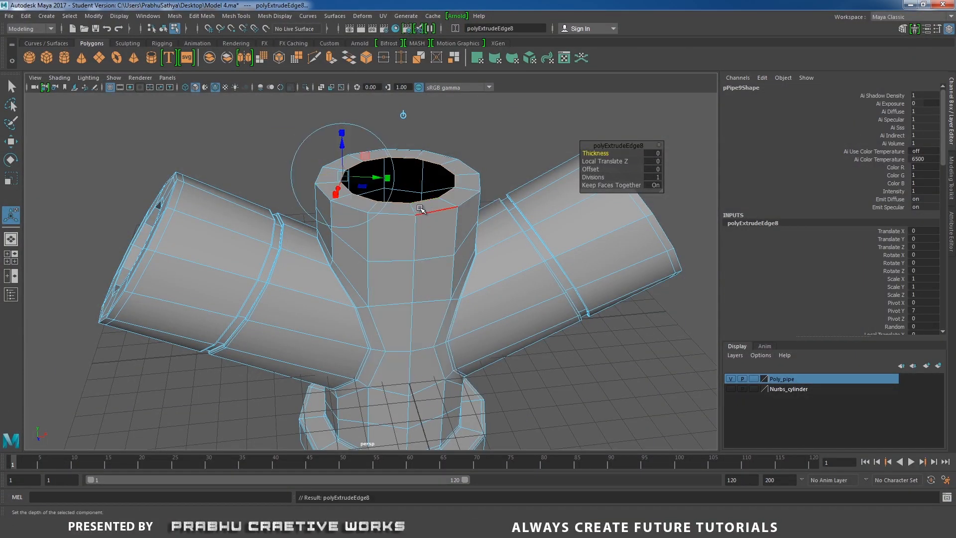
alt+middle_drag(423, 222, 427, 265)
drag(349, 201, 374, 271)
- Insert supporting edge loops around the outer and inner edges of the top rim, then leave the edge loop tool
scroll(375, 271, up, 5)
right_drag(418, 190, 357, 191)
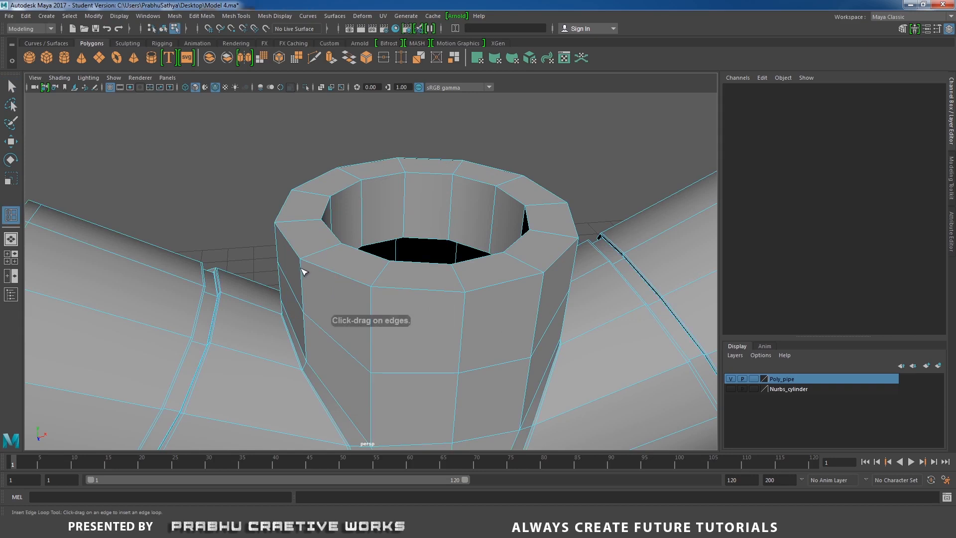
drag(301, 264, 345, 319)
scroll(346, 318, up, 1)
scroll(345, 318, up, 2)
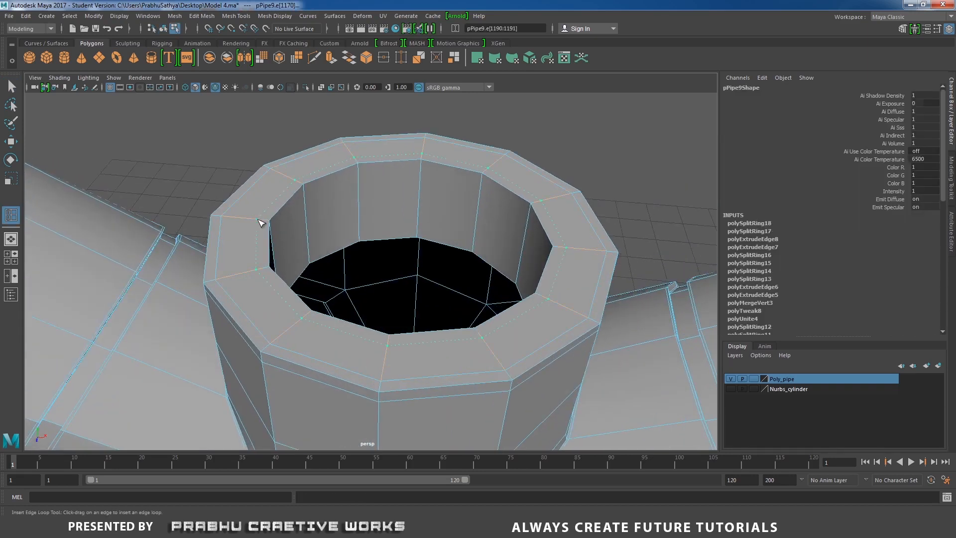
drag(264, 224, 299, 152)
scroll(298, 204, down, 6)
key(w)
right_click(299, 242)
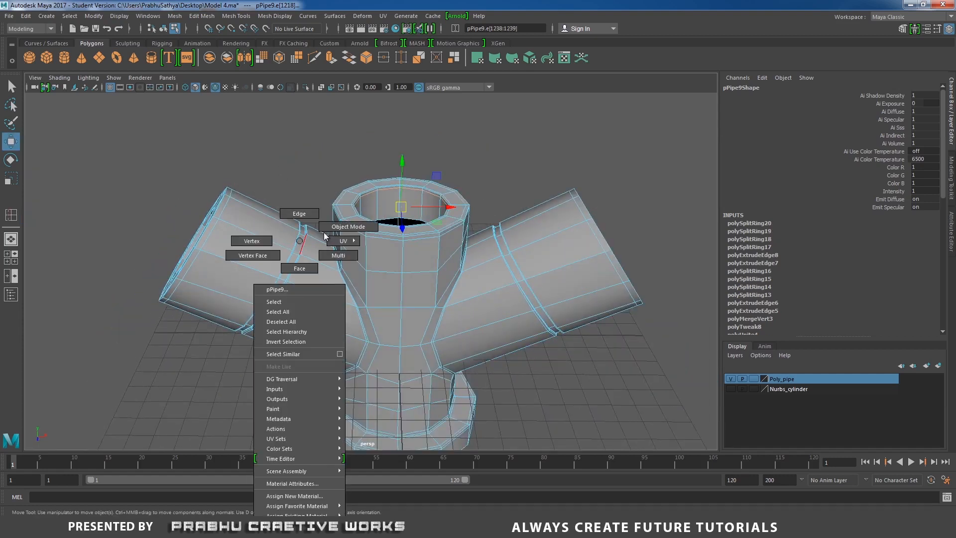
- Return the tap body to object mode, display it in smooth preview and deselect it
right_drag(324, 236, 346, 221)
scroll(291, 256, down, 3)
alt+drag(287, 257, 324, 264)
scroll(329, 260, up, 1)
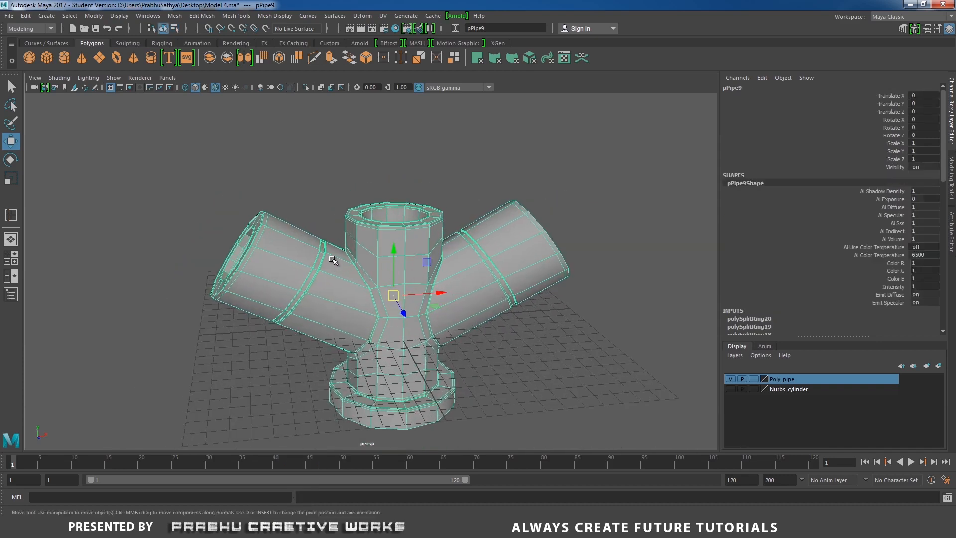
key(3)
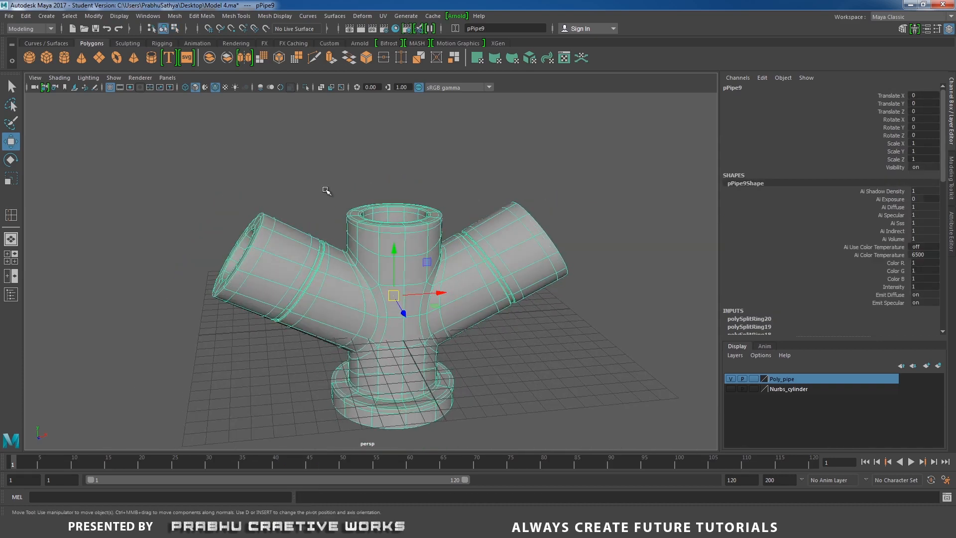
click(331, 195)
alt+drag(330, 194, 337, 247)
- Consult the reference photo in Windows Photo Viewer for the handle stems on the side branches, and return to Maya
click(371, 528)
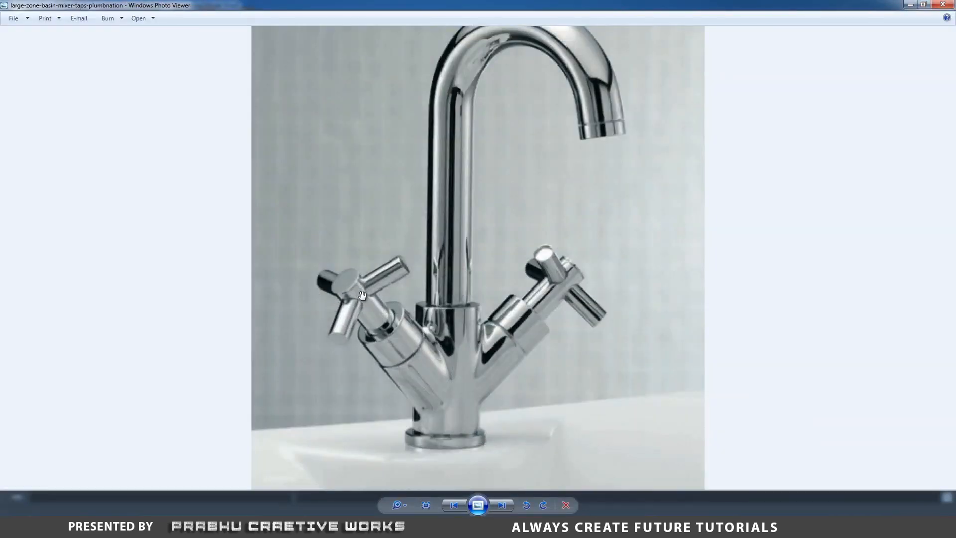
click(378, 528)
alt+drag(406, 434, 417, 377)
scroll(398, 394, down, 2)
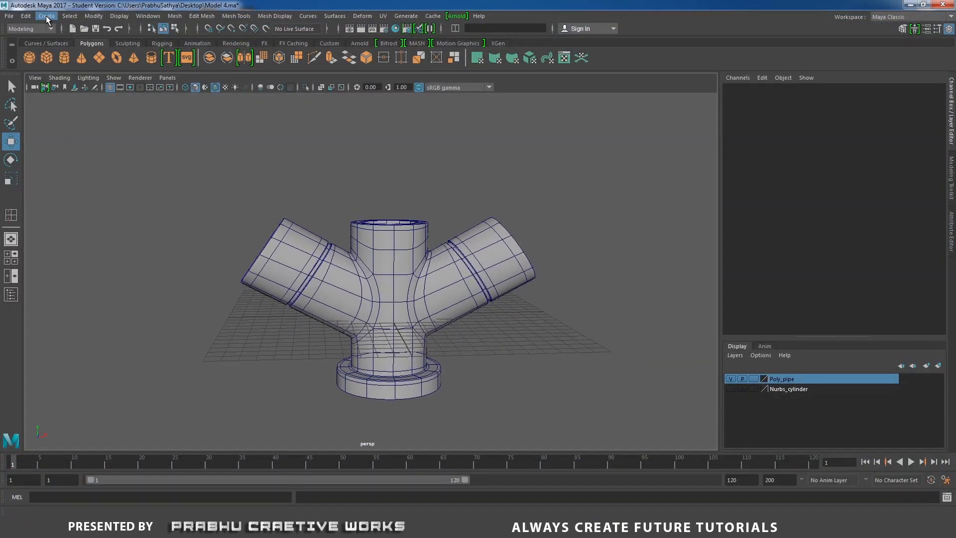
- Create a NURBS cylinder and move it out beside the left branch, to about -11.5 on X
click(47, 16)
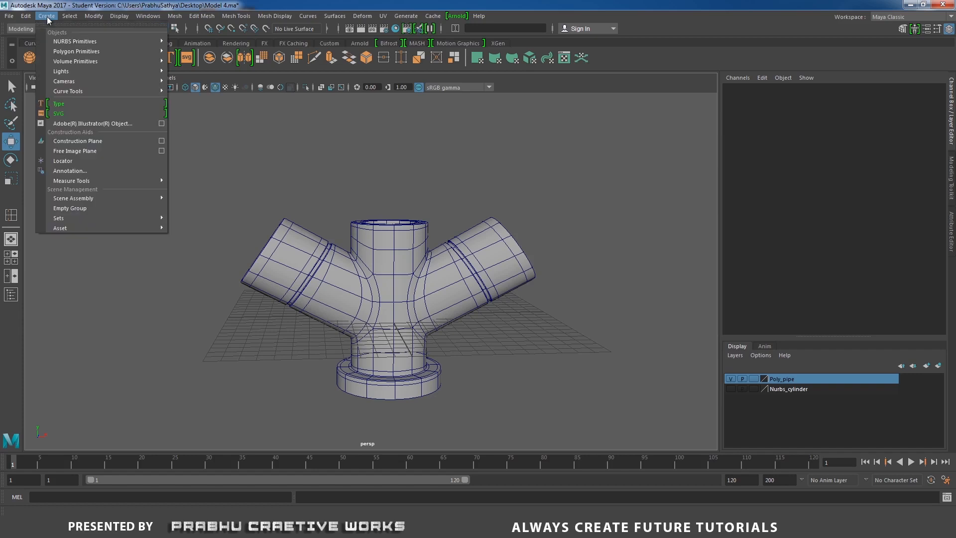
mouse_move(160, 51)
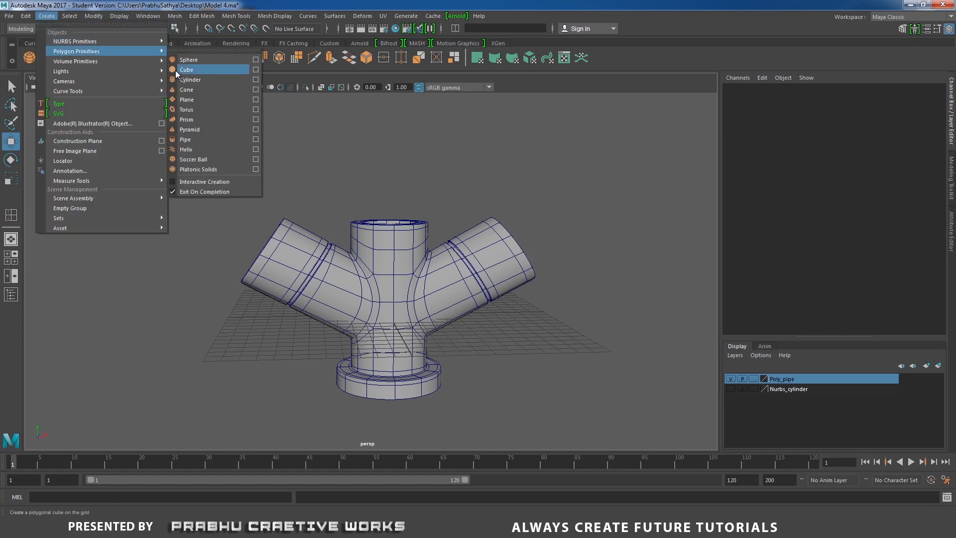
mouse_move(122, 43)
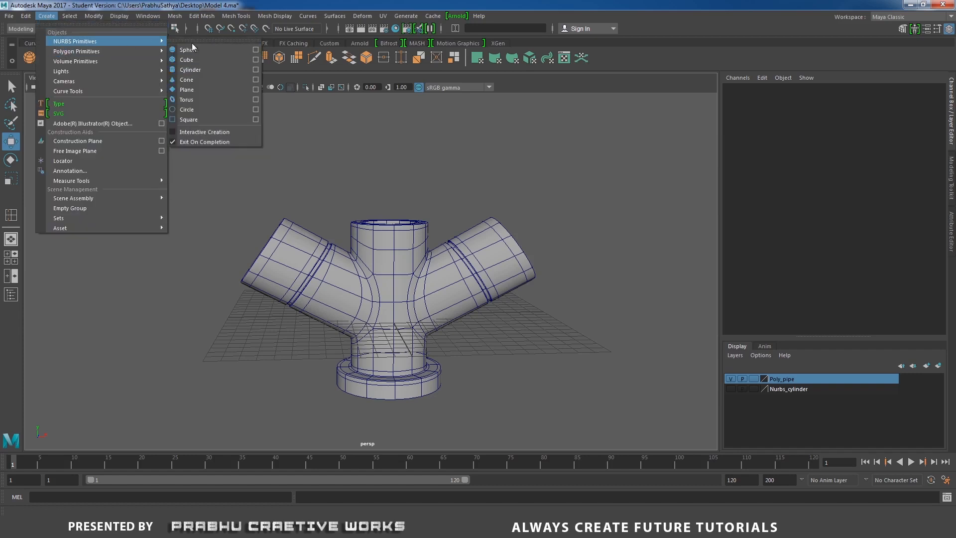
click(204, 72)
alt+middle_drag(441, 311, 452, 317)
drag(450, 319, 227, 307)
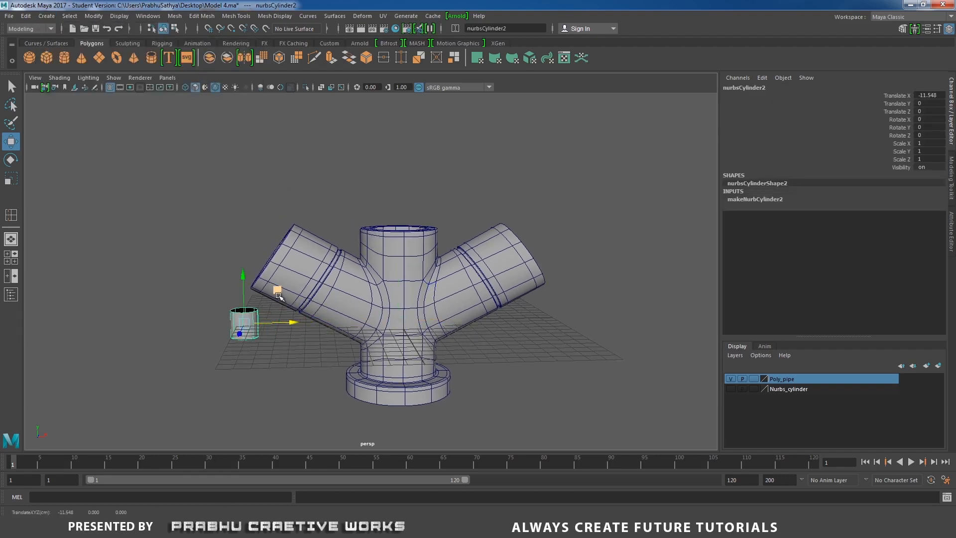
- In the front wireframe view, move the cylinder onto the left branch's open end, at about X -9.3, Y 5.4
key(space)
drag(353, 307, 357, 325)
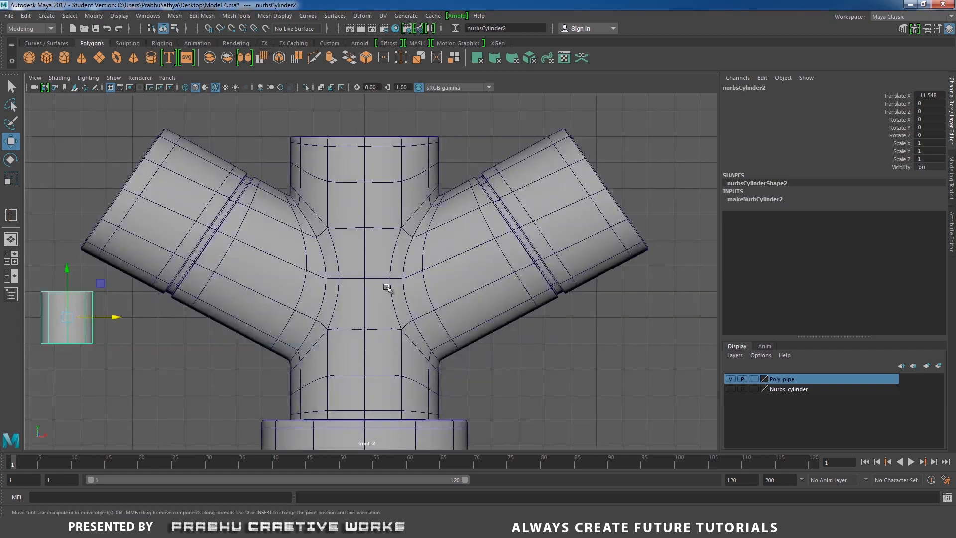
scroll(313, 251, down, 1)
alt+middle_drag(313, 252, 398, 254)
drag(181, 314, 234, 191)
key(4)
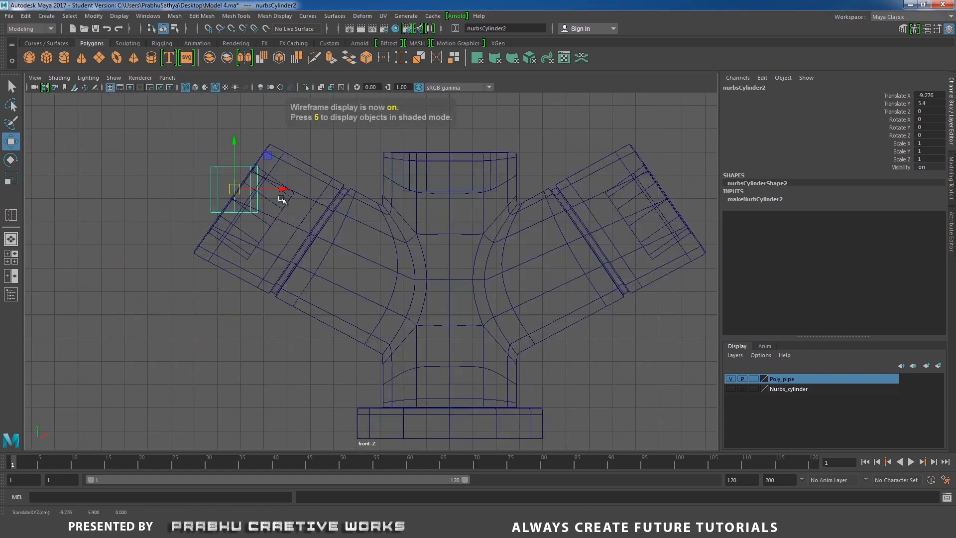
- Rotate the cylinder to about 55.3° on Z to match the left branch's slope, recentering it at about X -9.4, Y 5.0
key(e)
drag(268, 162, 234, 126)
key(w)
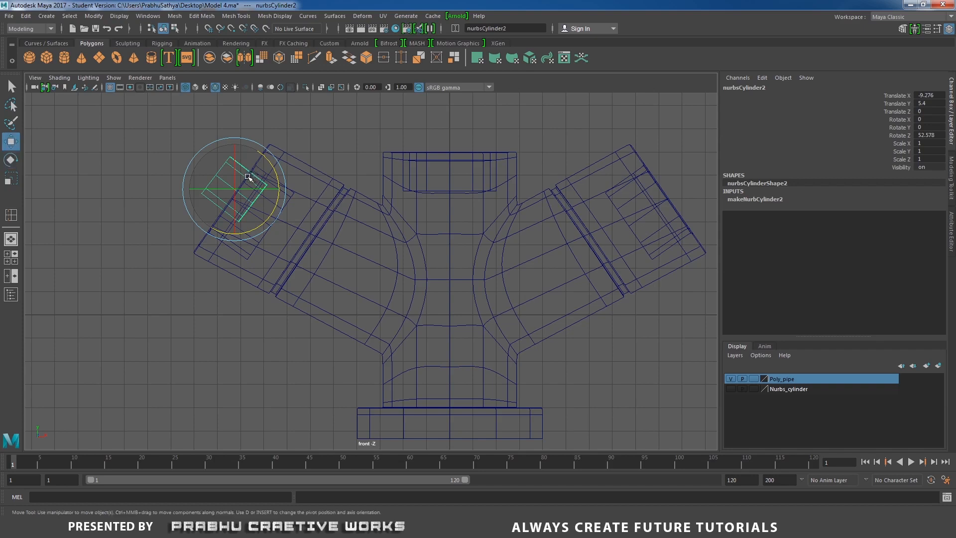
drag(234, 189, 233, 198)
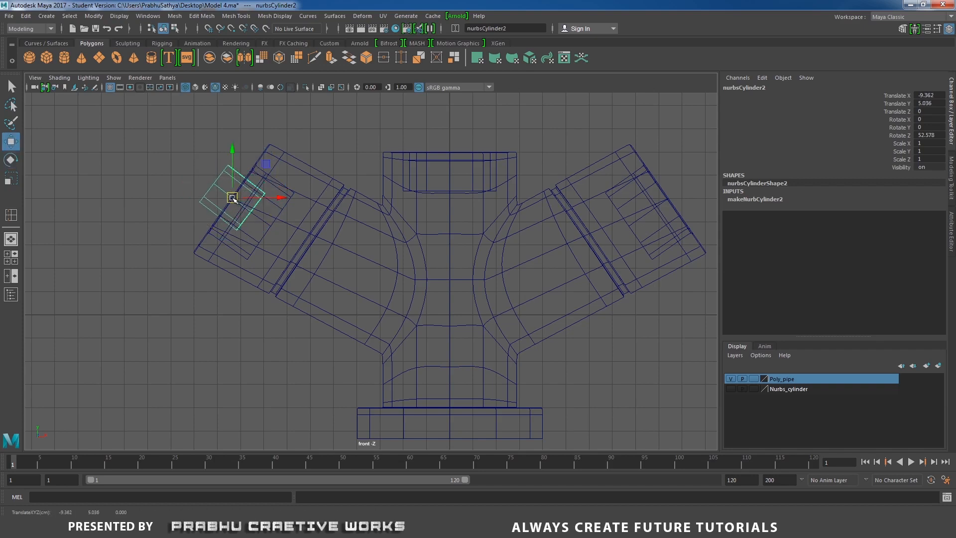
key(e)
drag(259, 166, 261, 161)
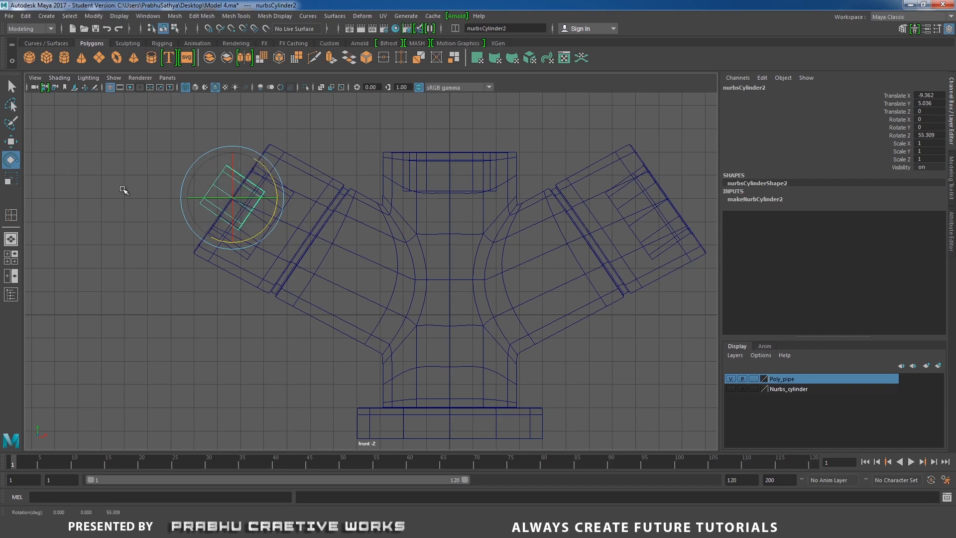
- Try World axis orientation for the Scale tool, and restore it to Object
key(r)
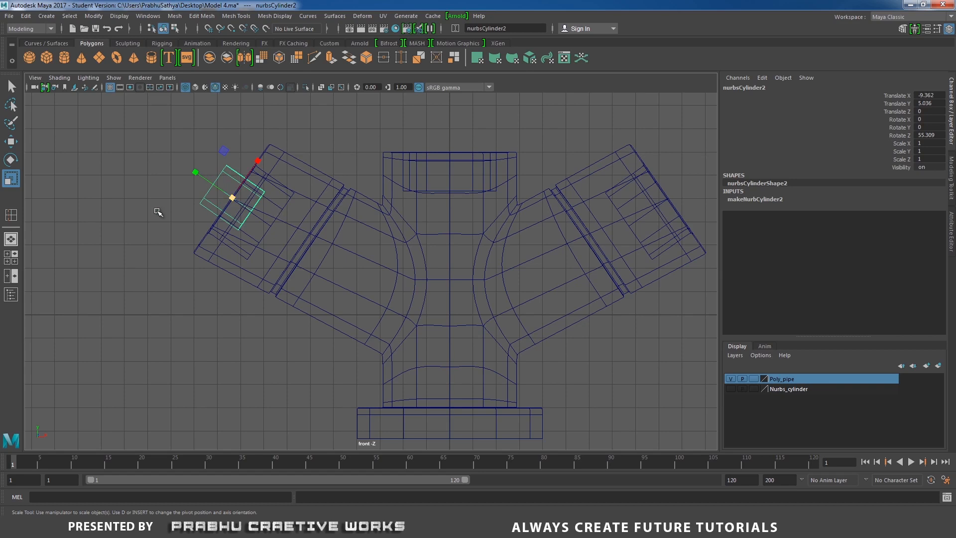
double_click(11, 178)
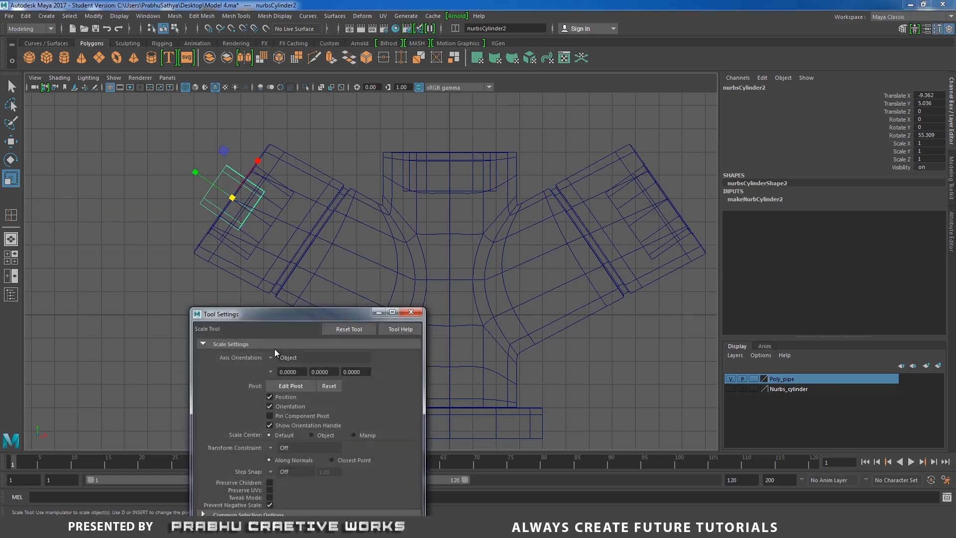
click(274, 356)
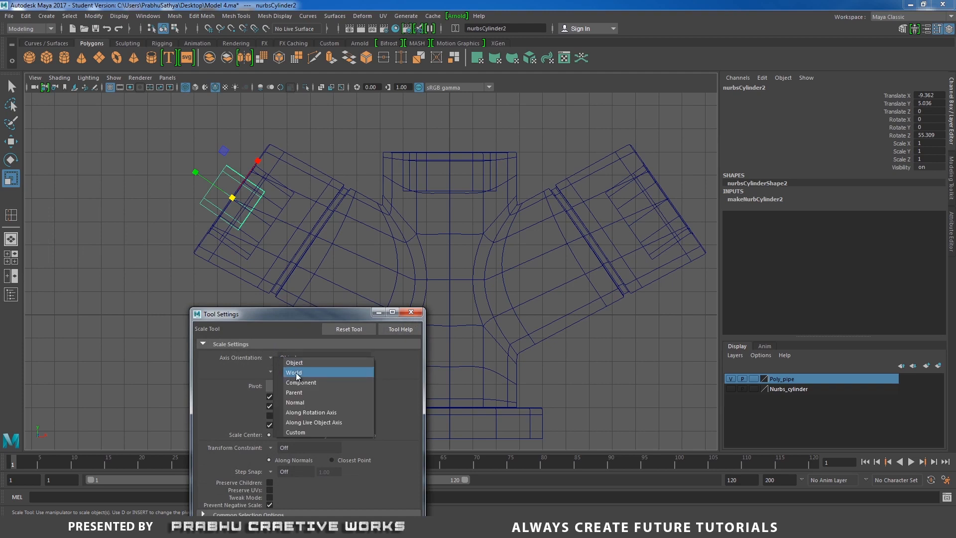
click(296, 373)
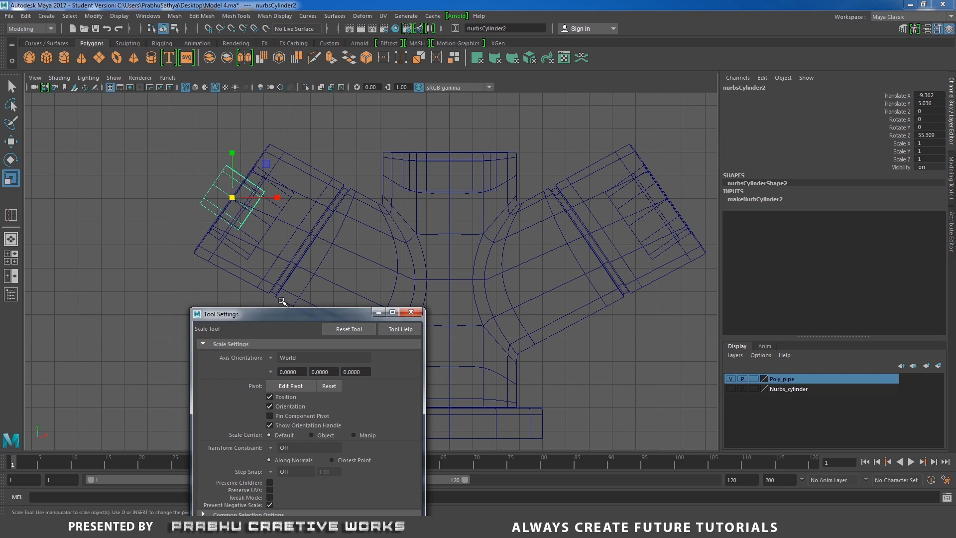
click(270, 357)
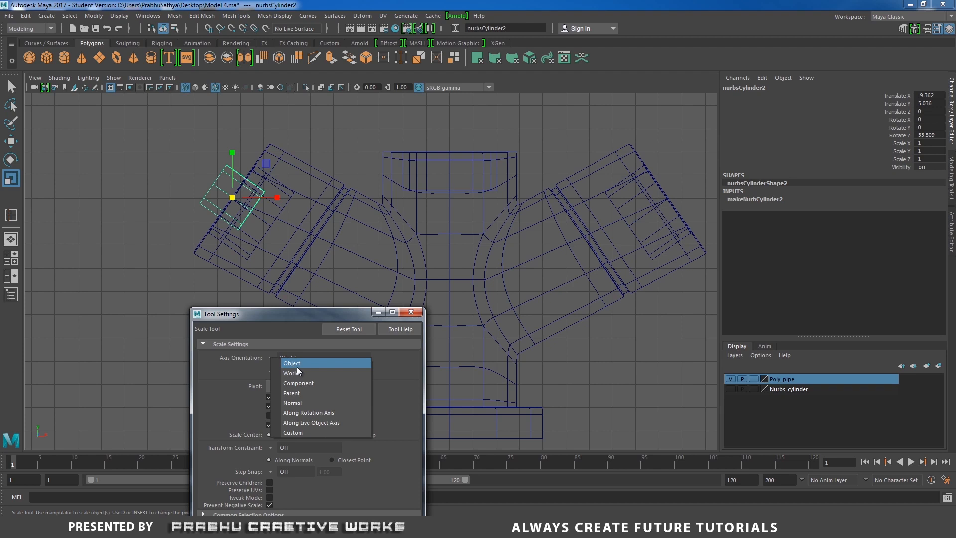
click(297, 366)
click(411, 312)
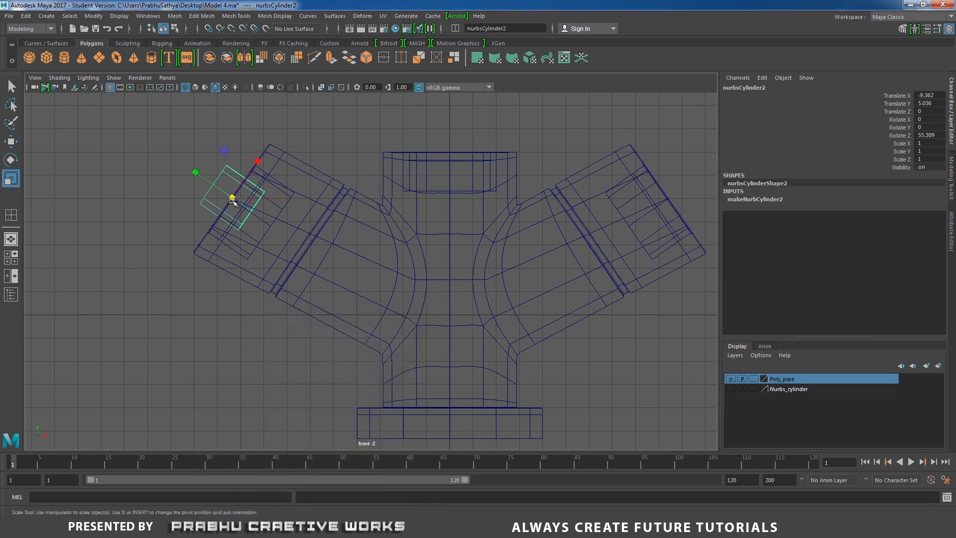
- Scale the cylinder to about 4.59 in length and 1.65 in thickness, moving it outward to about X -10.5, Y 5.8
drag(197, 171, 128, 130)
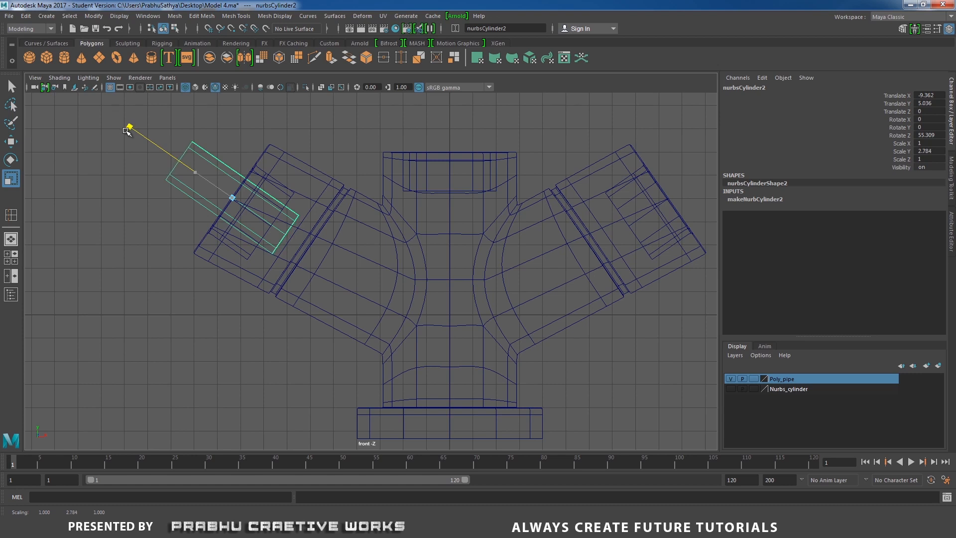
key(w)
drag(232, 198, 265, 176)
key(r)
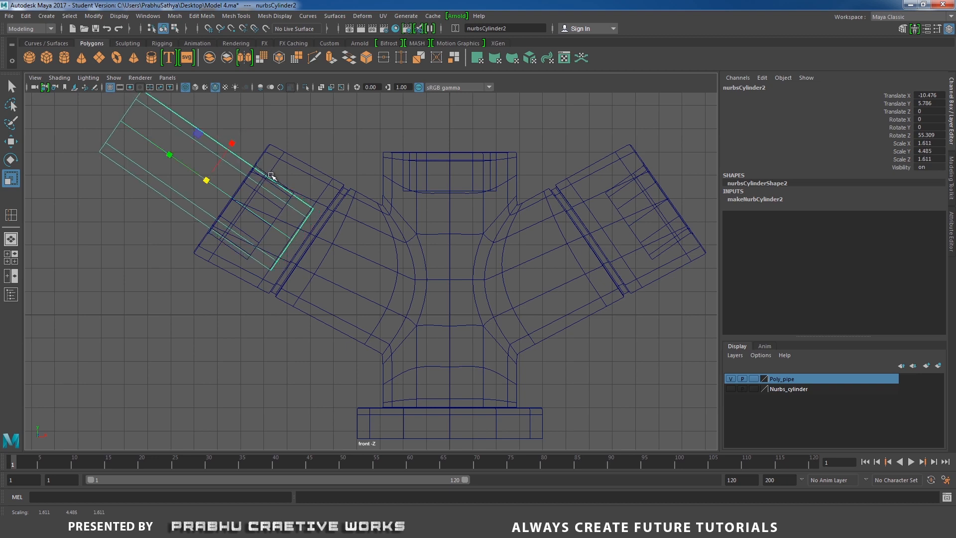
drag(206, 181, 208, 181)
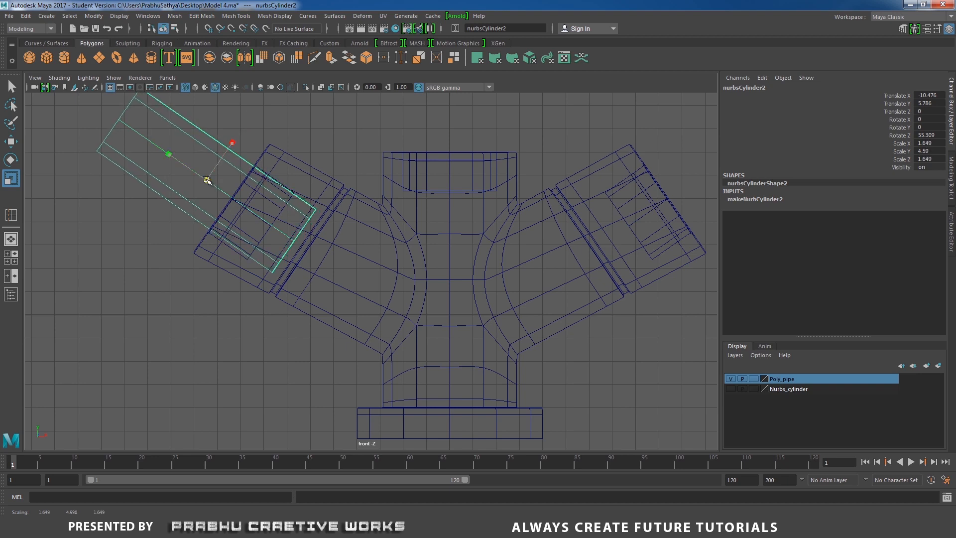
- In the shaded perspective view, set the Move tool's axis orientation to Object and slide the cylinder outward to about X -12.1, Y 6.9
key(space)
drag(274, 217, 272, 199)
alt+middle_drag(278, 212, 287, 220)
alt+right_drag(288, 221, 321, 260)
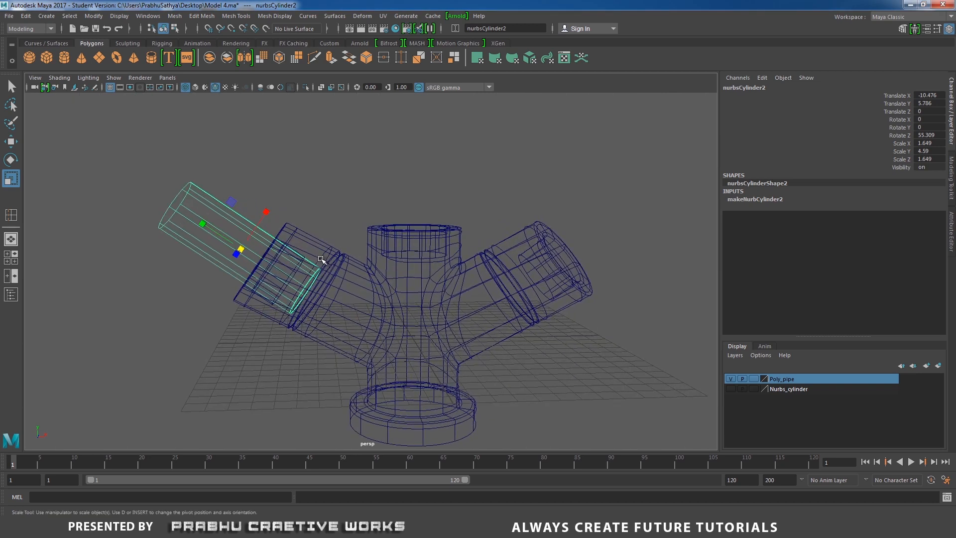
key(5)
alt+drag(319, 259, 279, 251)
key(w)
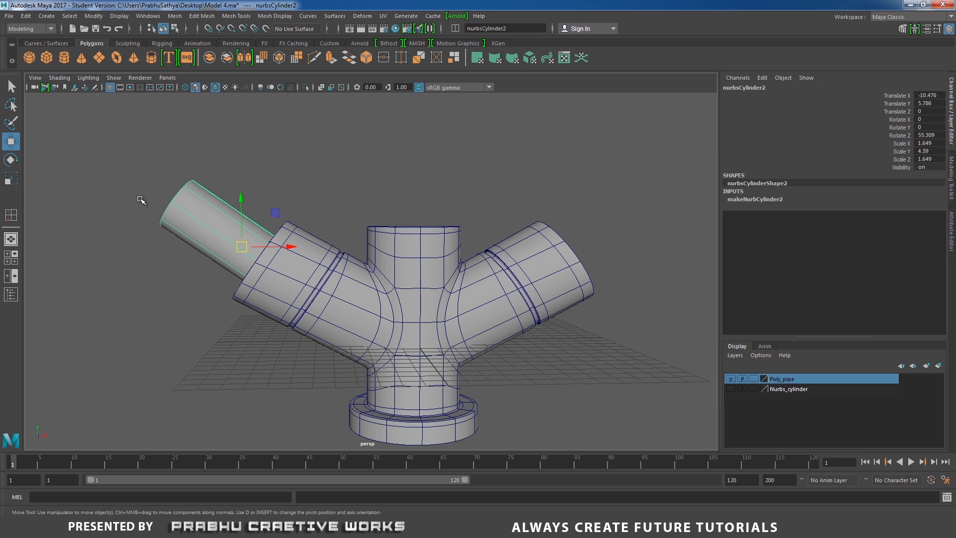
double_click(10, 142)
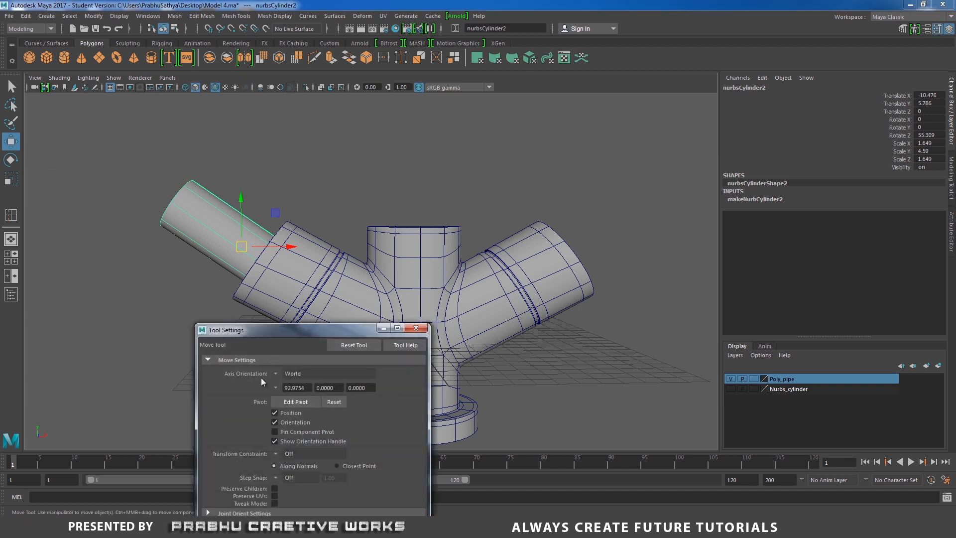
click(276, 372)
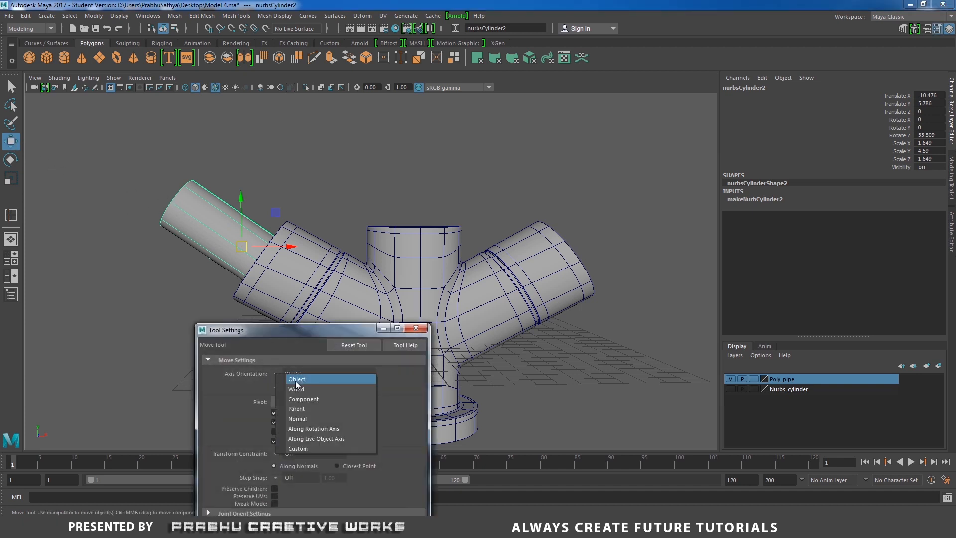
click(316, 384)
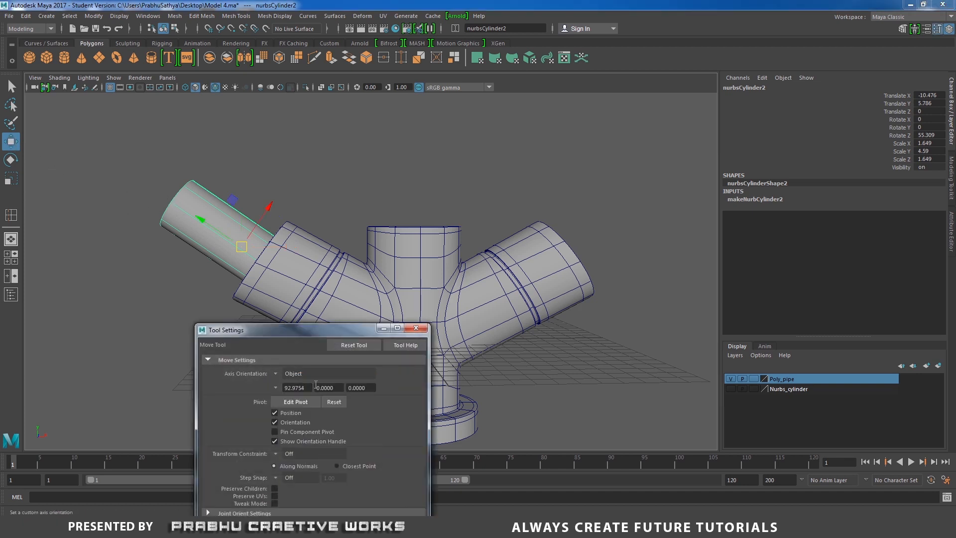
click(415, 328)
drag(196, 219, 168, 208)
- Compare the cylinder with the reference photo and rotate it to about 57.4° on Z
key(alt+Tab)
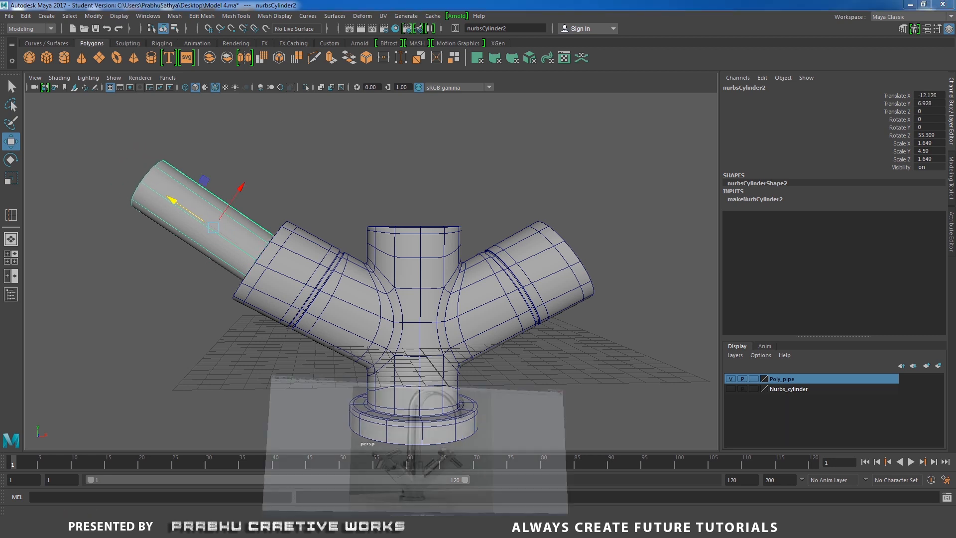
key(alt+Tab)
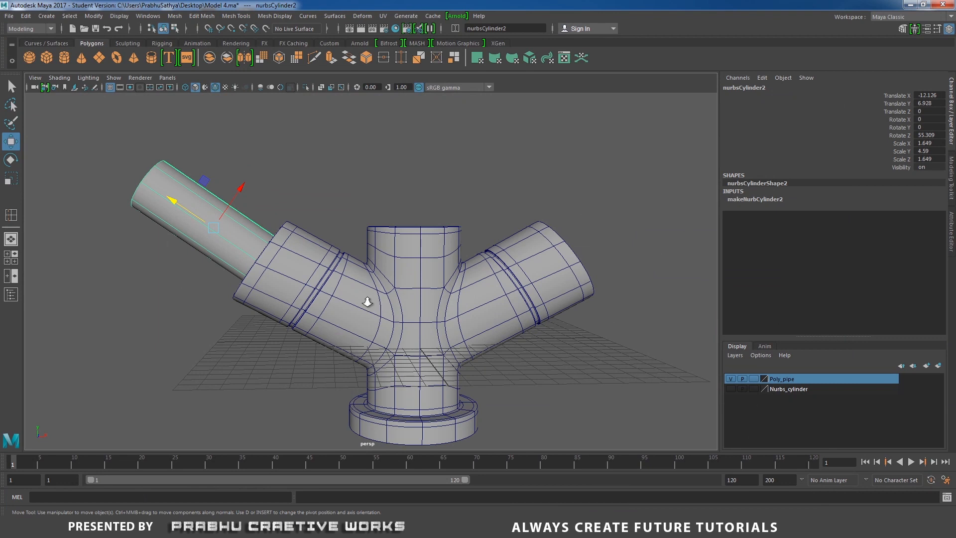
scroll(367, 301, down, 4)
alt+drag(267, 285, 279, 281)
key(e)
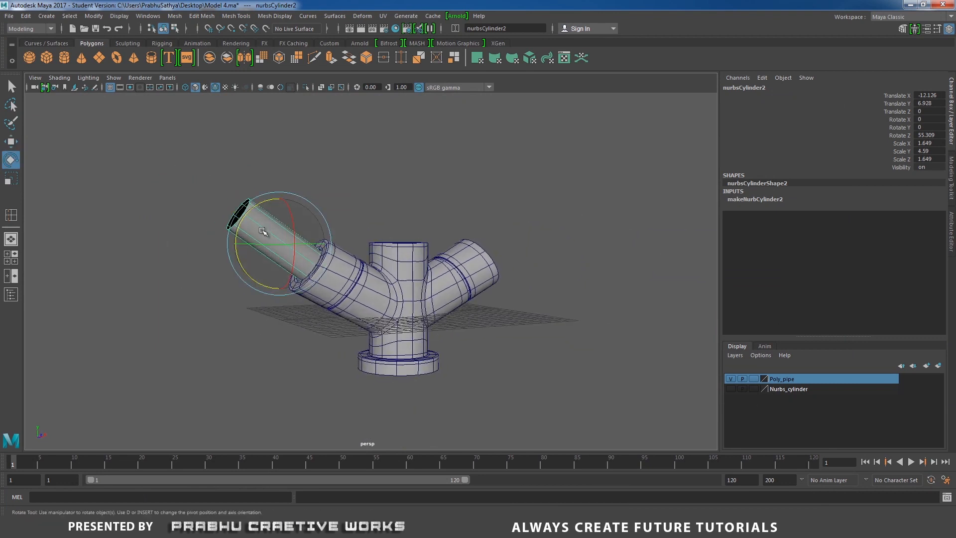
drag(248, 218, 245, 214)
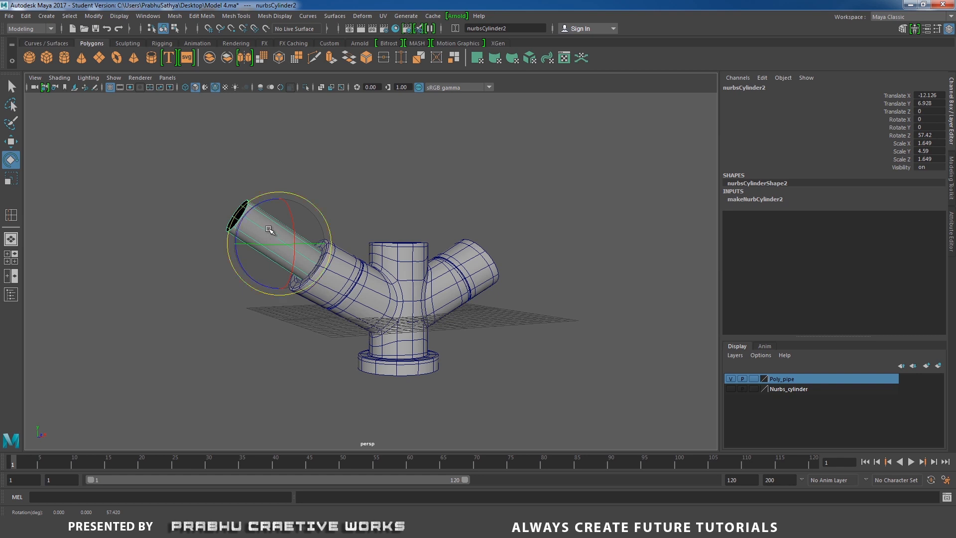
- Nudge the cylinder along its own axes to center it in the left branch's opening, at about X -12.29, Y 6.82
key(w)
alt+drag(273, 231, 290, 213)
mouse_move(307, 244)
alt+mouse_down()
mouse_move(341, 256)
mouse_move(308, 251)
alt+mouse_up()
drag(237, 236, 235, 235)
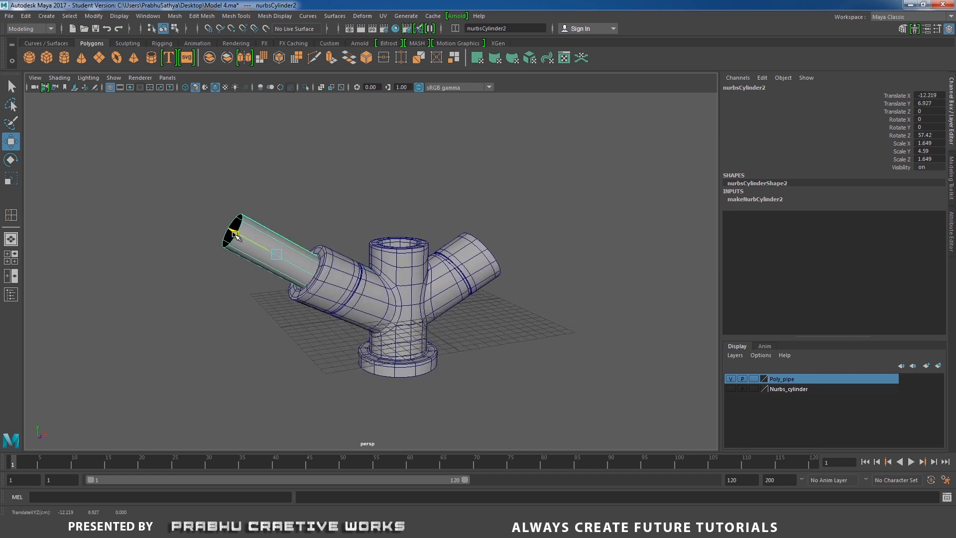
drag(299, 208, 261, 267)
click(263, 210)
click(255, 230)
scroll(285, 298, up, 1)
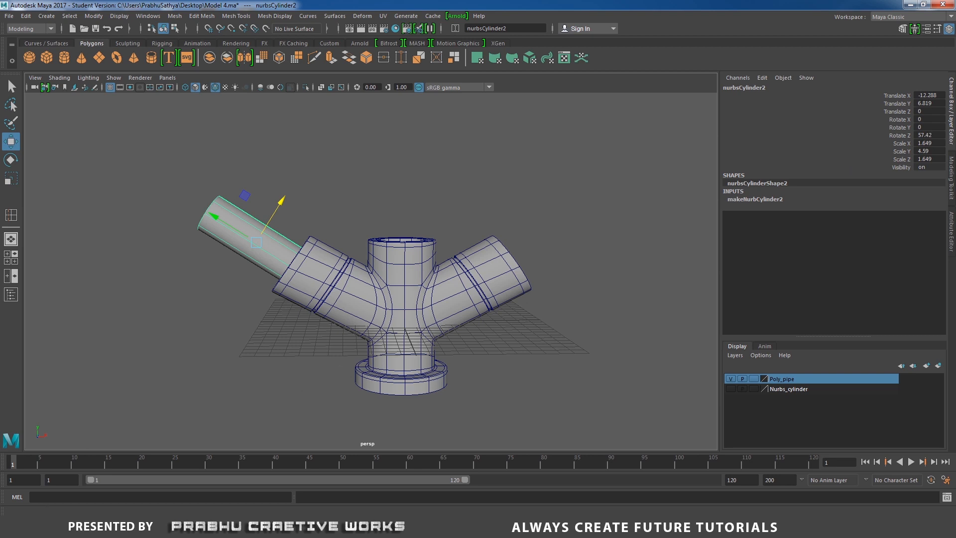
- Switch to a blank Notepad document and record the cylinder's transforms as T X -12.288, T Y 6.819 and R Z 57.42
key(super)
click(53, 392)
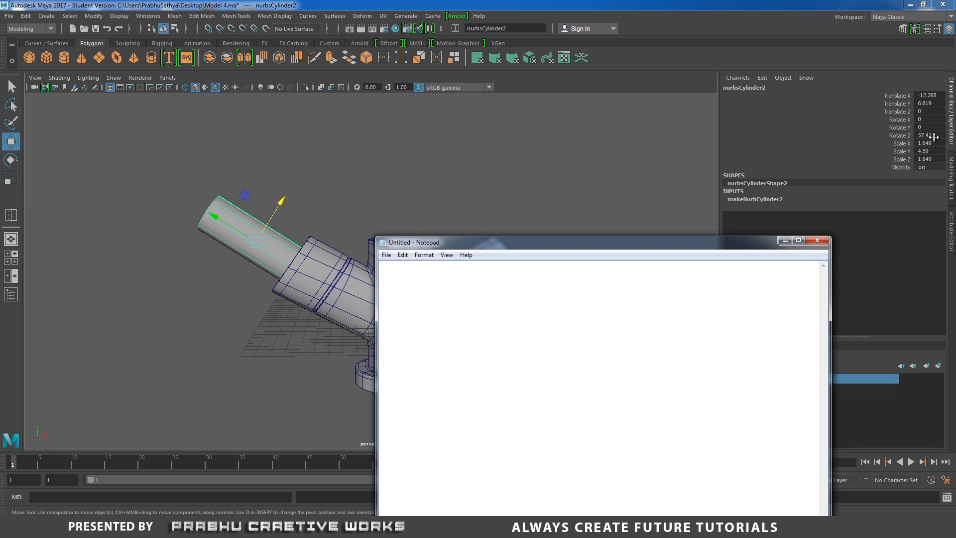
click(336, 168)
click(215, 213)
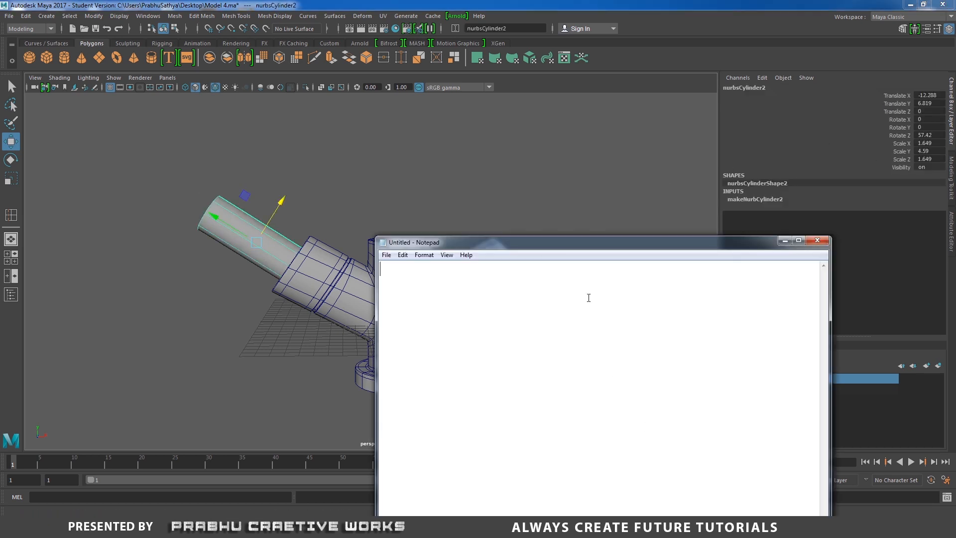
drag(572, 247, 532, 253)
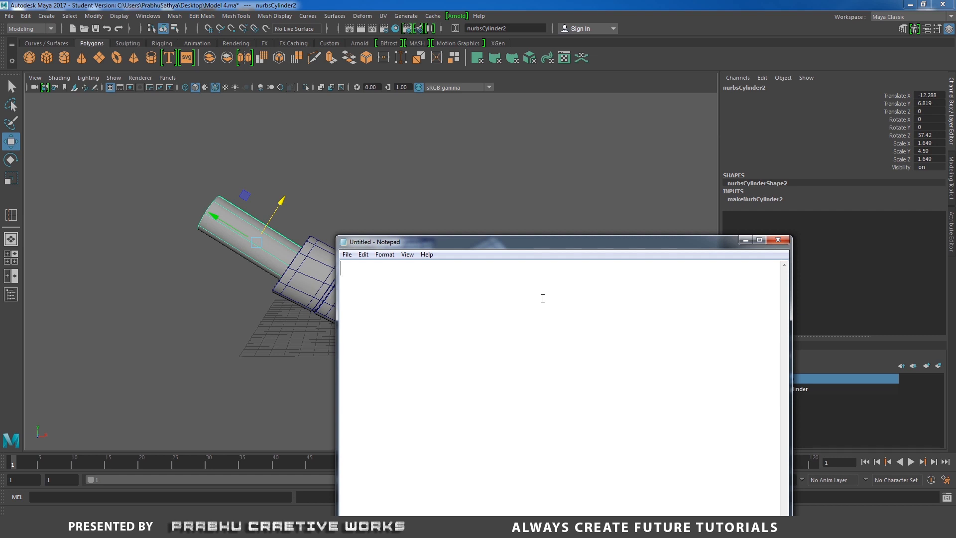
text(X -12.288)
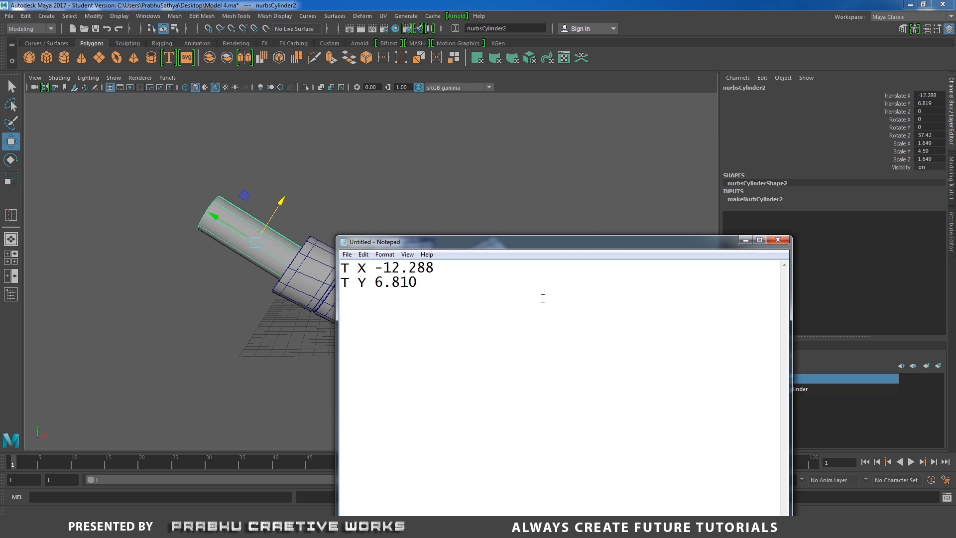
key(BackSpace)
text(9)
key(BackSpace)
key(BackSpace)
- Save the note as a text file named transform on the Desktop and return to Maya
click(347, 255)
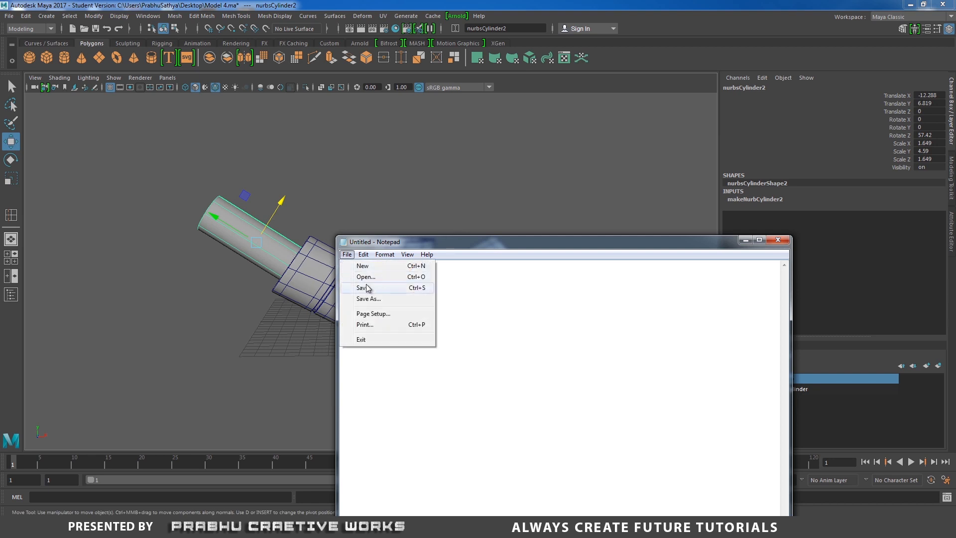
click(367, 288)
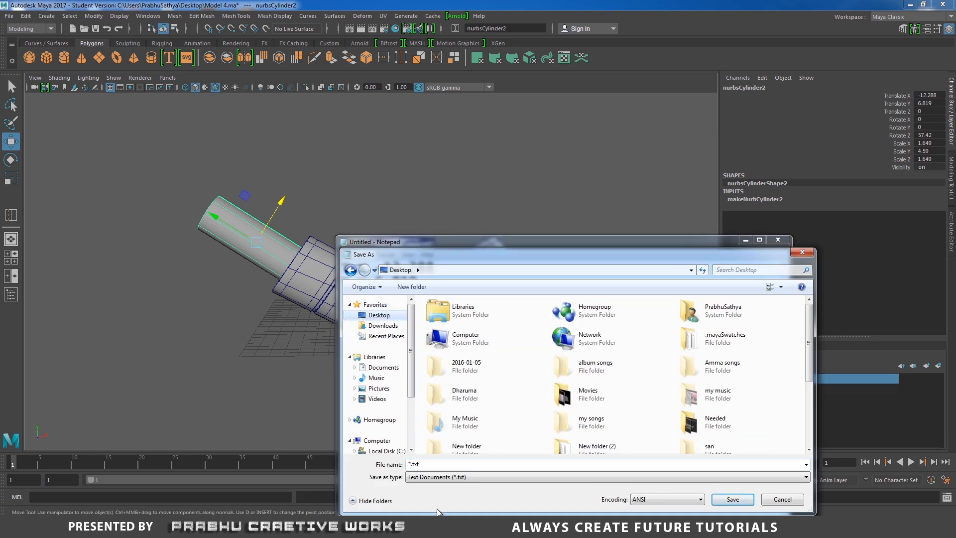
drag(437, 466, 373, 463)
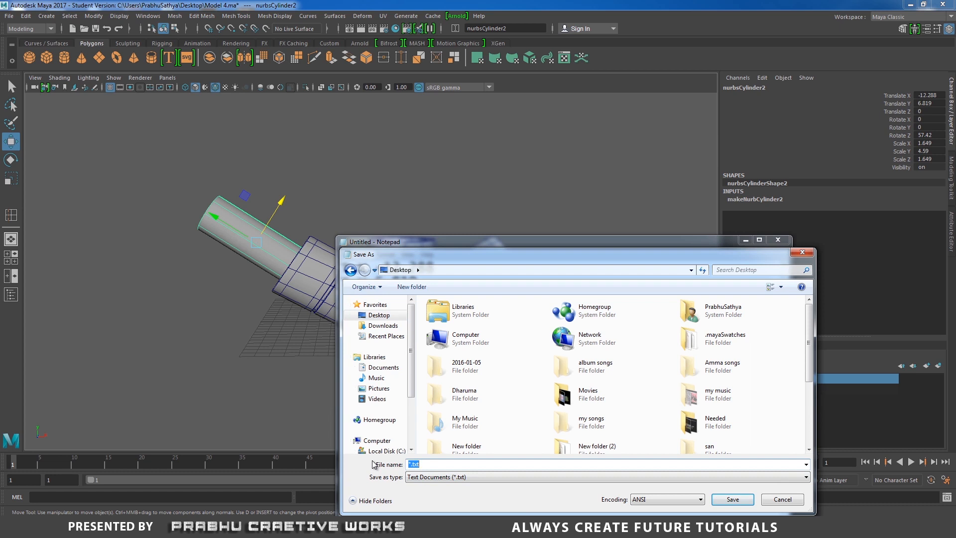
text(transform)
key(Return)
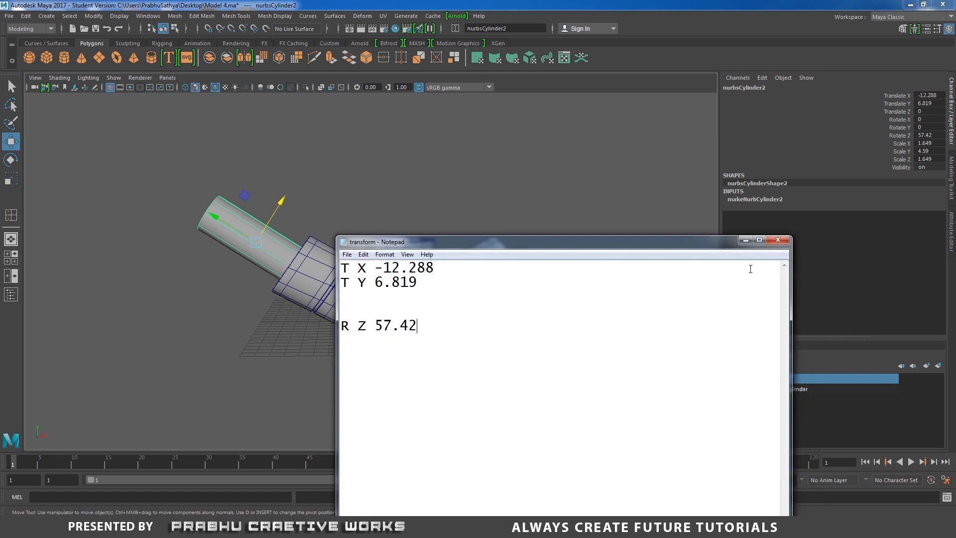
click(746, 240)
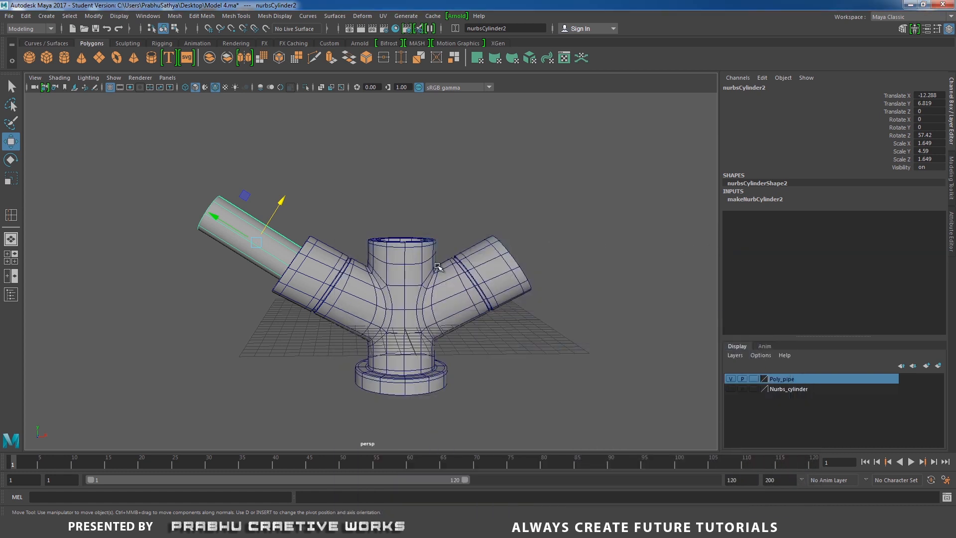
- Assign only the branched pipe body to a new display layer and start renaming that layer with "th"
click(438, 267)
click(481, 227)
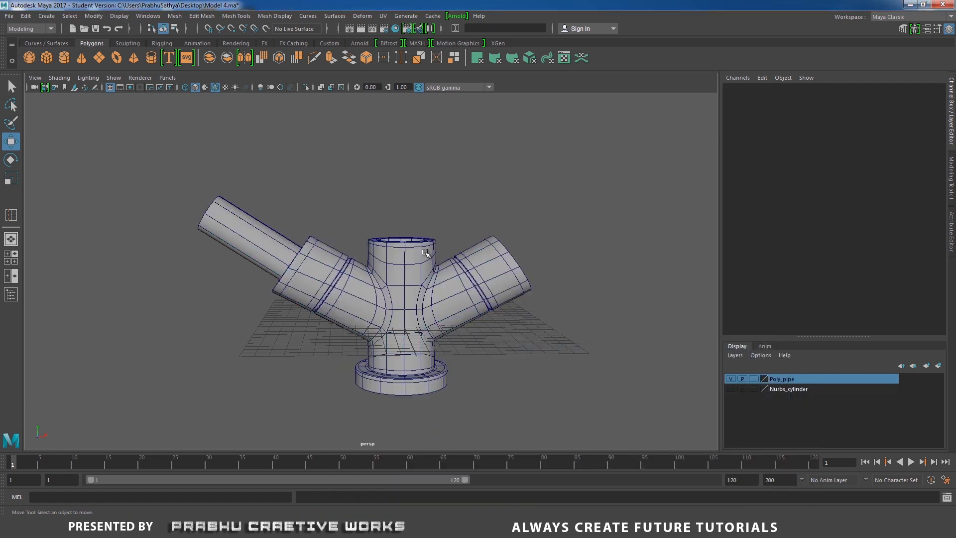
click(398, 261)
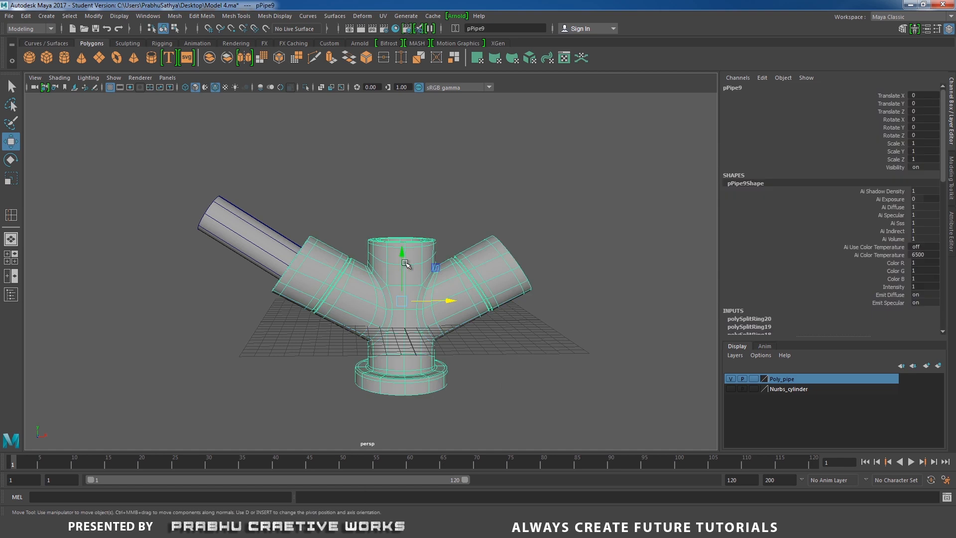
click(938, 368)
double_click(807, 379)
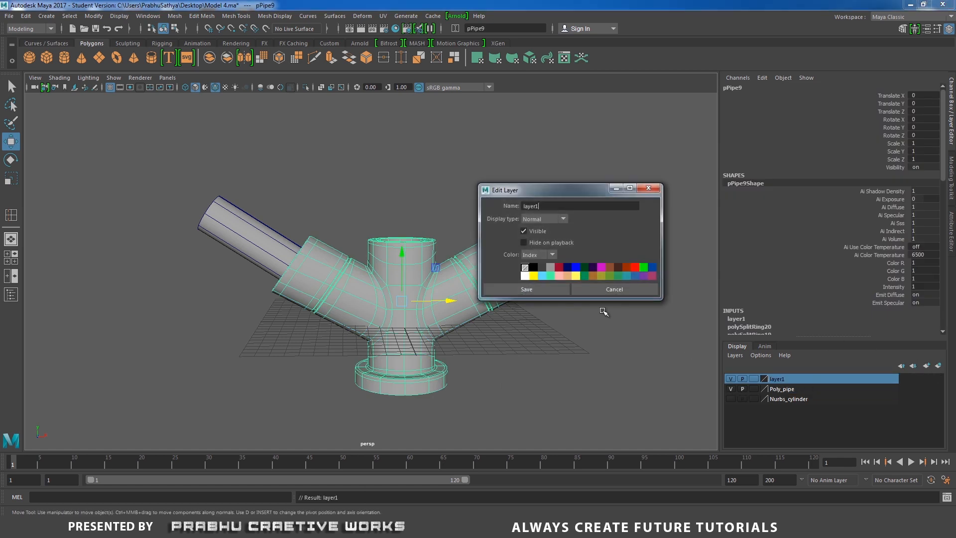
drag(545, 205, 478, 206)
text(three_side_valve)
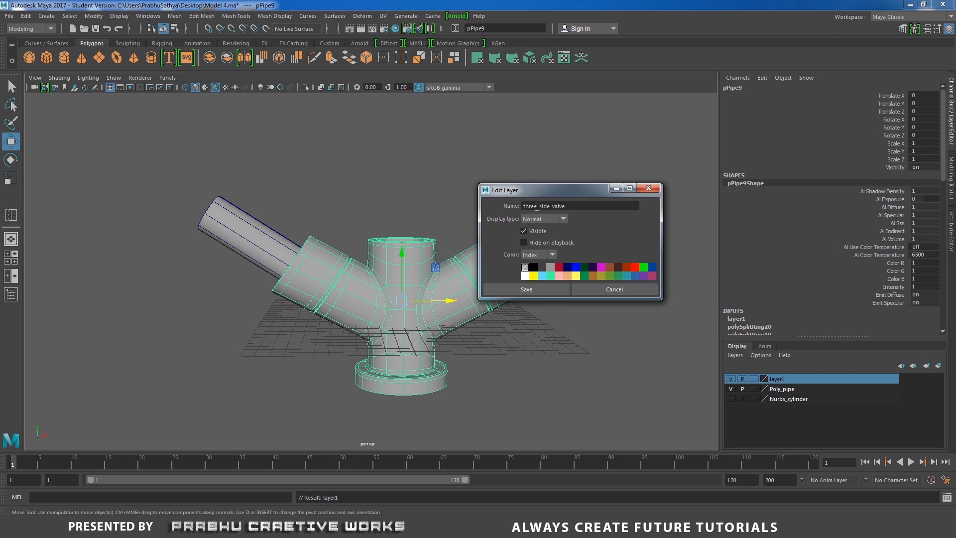
- Finish naming the new display layer three_side_valve, save it and hide the layer
click(537, 291)
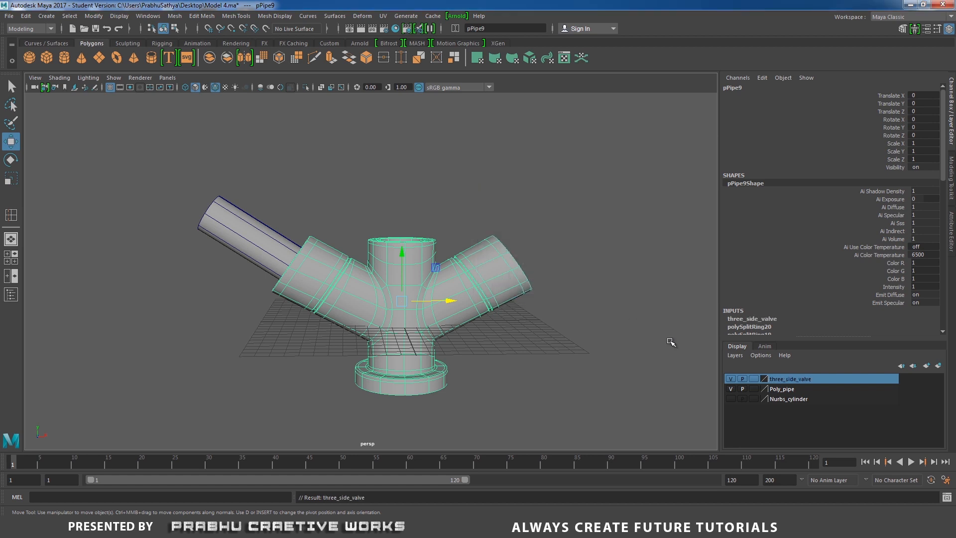
click(730, 379)
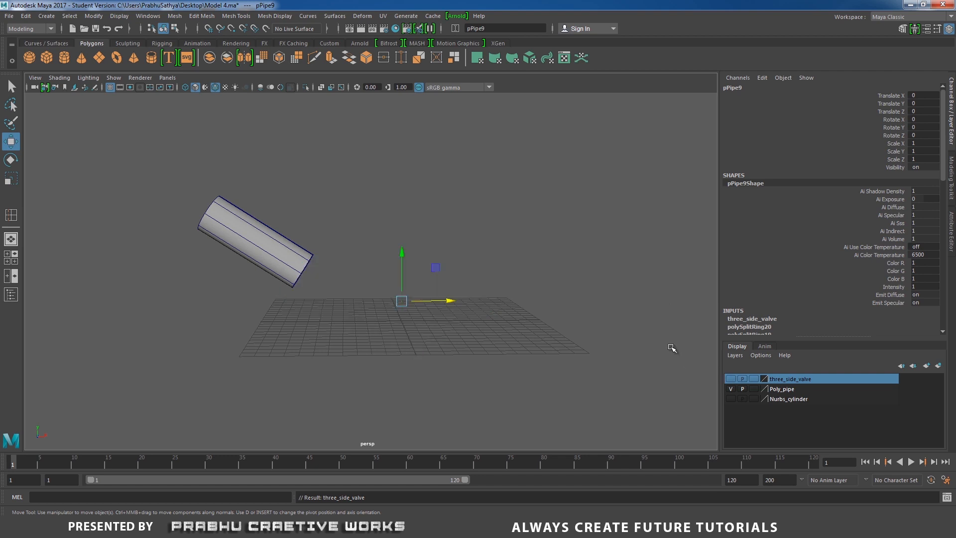
click(668, 346)
- Reset the NURBS cylinder's translation and rotation values all to 0
click(299, 242)
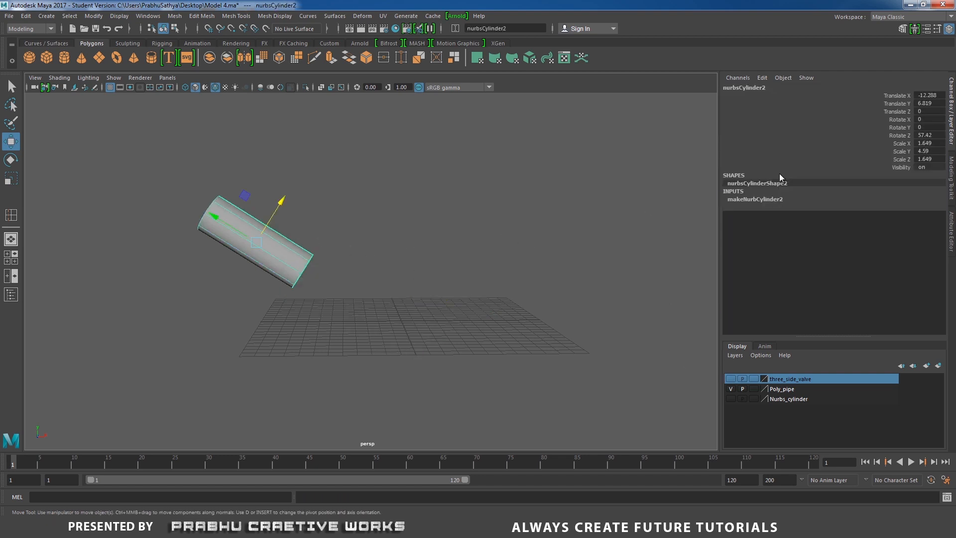
drag(919, 96, 928, 135)
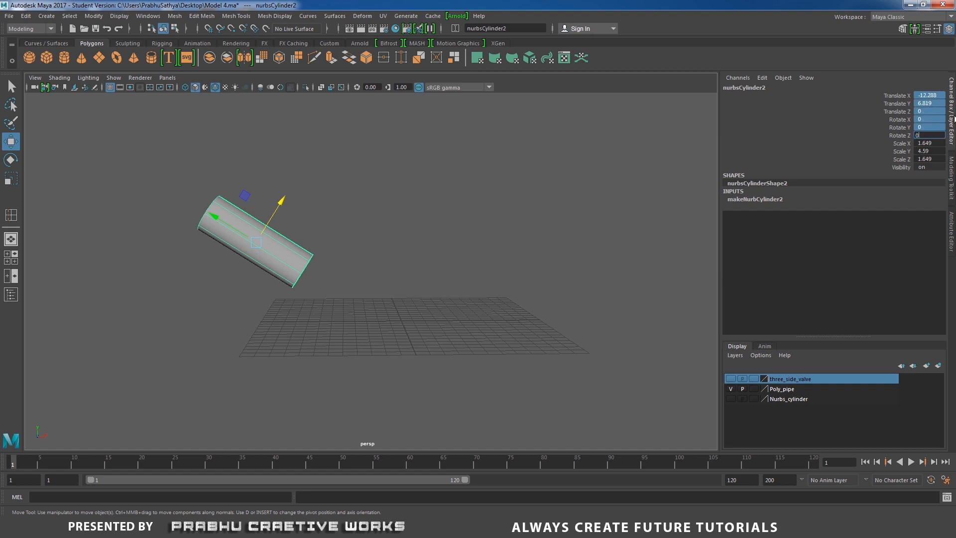
text(0)
key(Return)
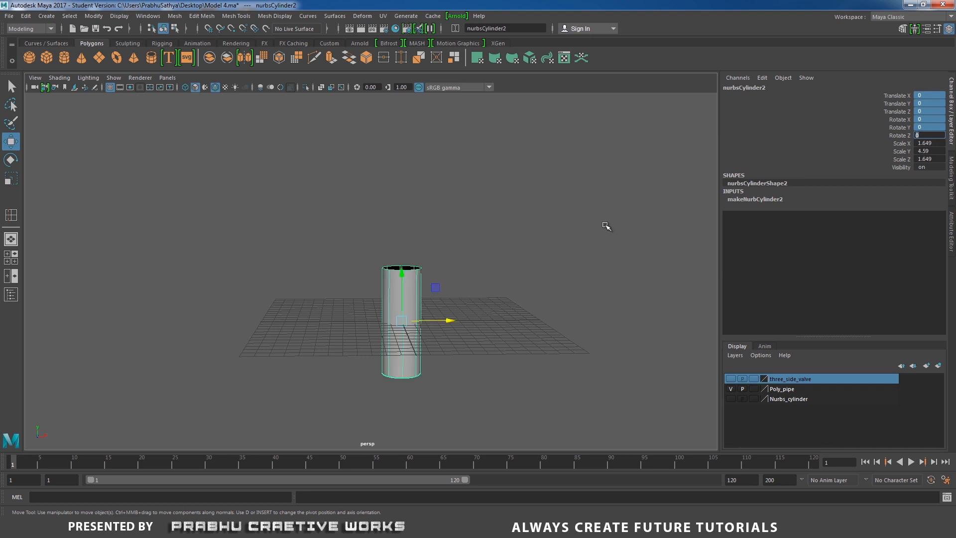
click(606, 226)
click(410, 277)
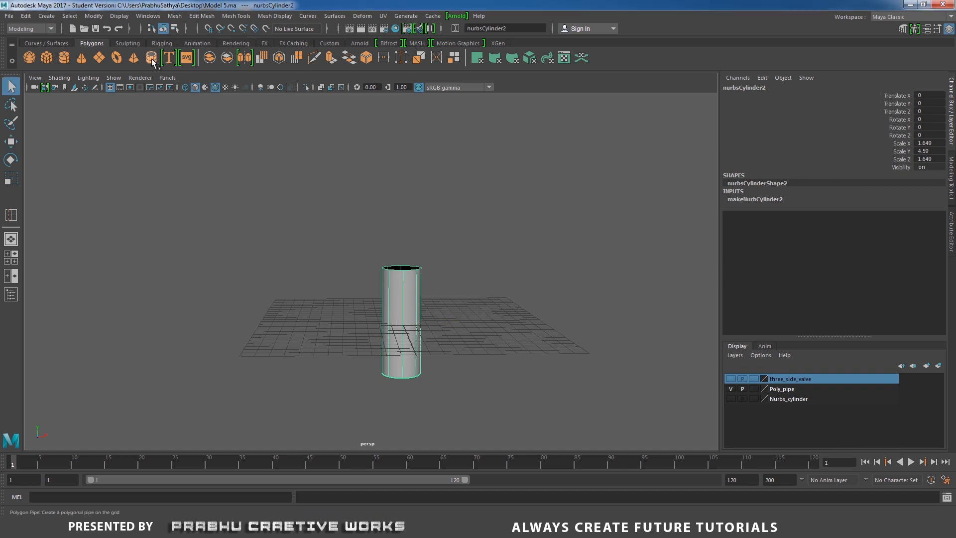
- Create a polygon pipe at the origin and move it beside the cylinder, to about X 6.58
alt+drag(272, 251, 300, 278)
scroll(378, 269, up, 4)
alt+drag(453, 271, 444, 261)
key(w)
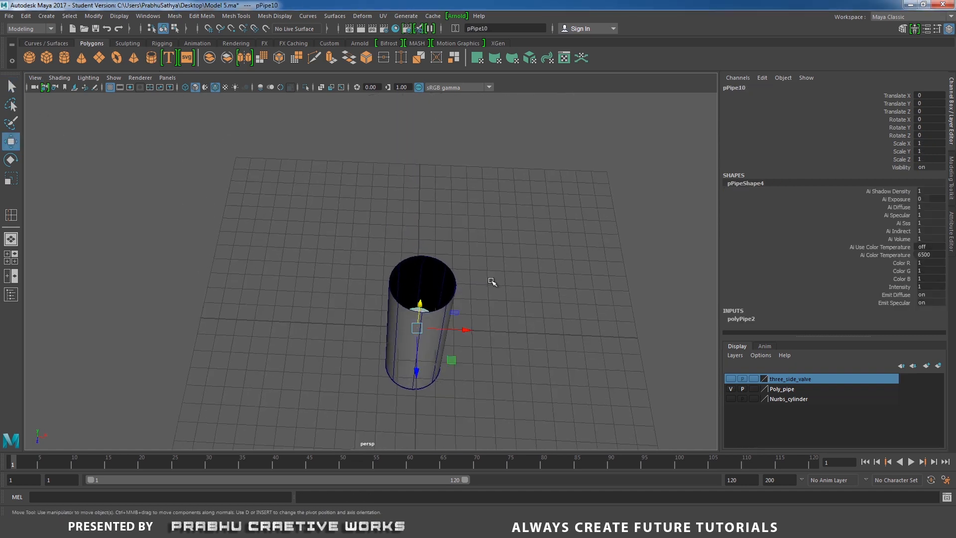
drag(466, 329, 585, 333)
alt+middle_drag(550, 290, 485, 271)
alt+right_drag(484, 271, 661, 329)
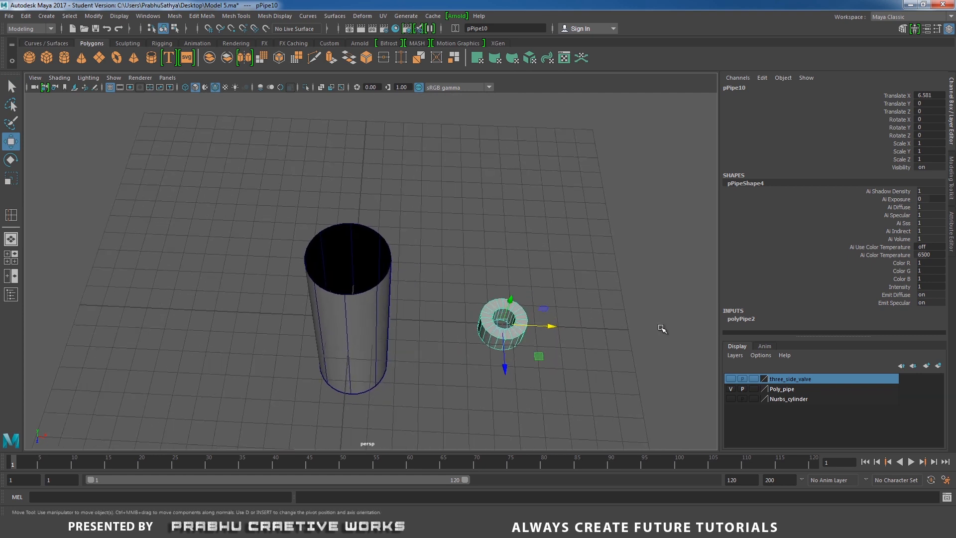
- Set the polygon pipe's Subdivisions Axis to 8 and its Thickness to 0.2
click(741, 320)
double_click(922, 291)
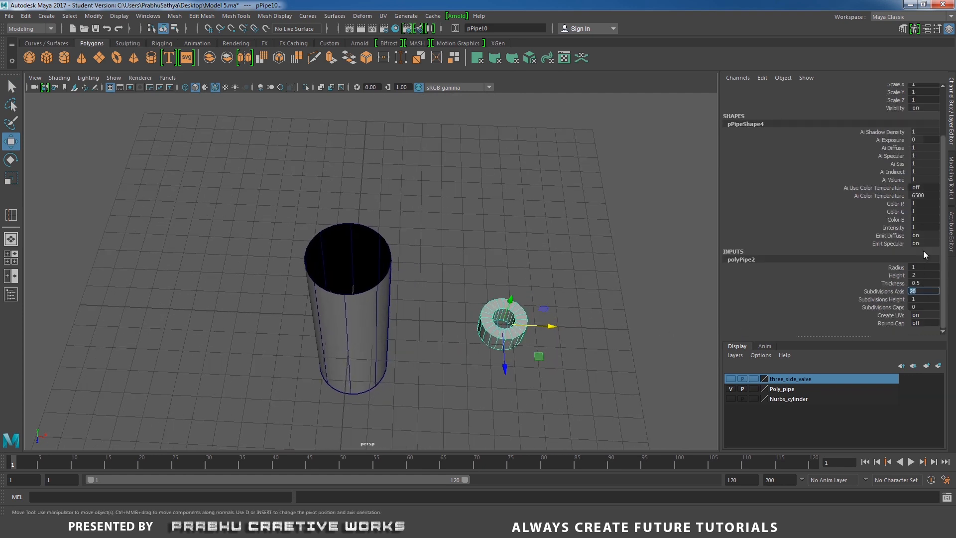
text(8)
key(Return)
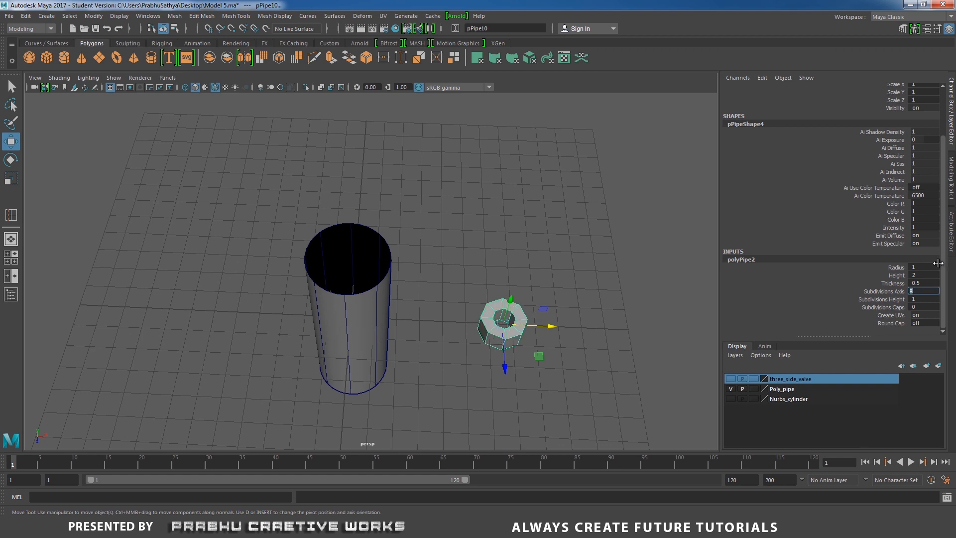
double_click(925, 283)
click(925, 286)
text(0.2)
key(Return)
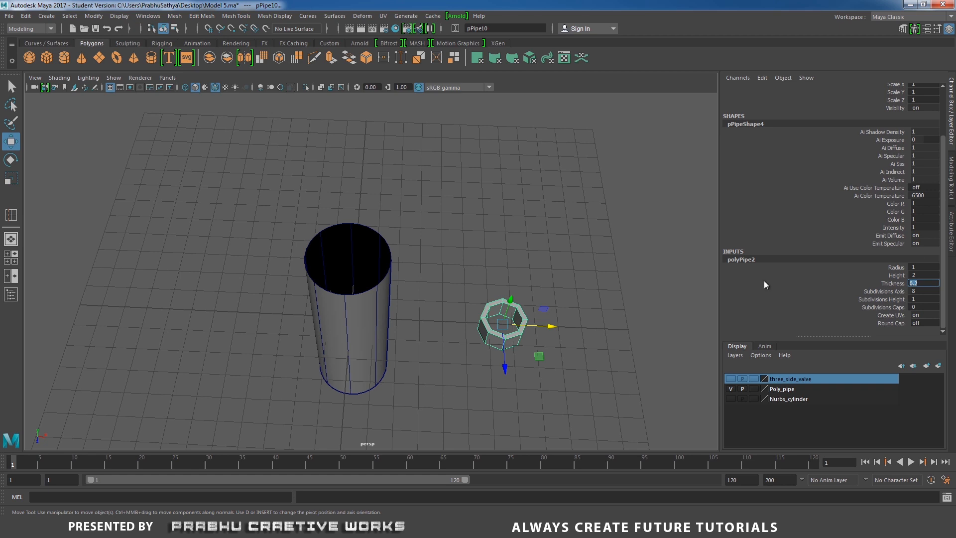
- Delete all of the pipe's faces except its flat top ring and center the ring's pivot
alt+drag(687, 269, 572, 305)
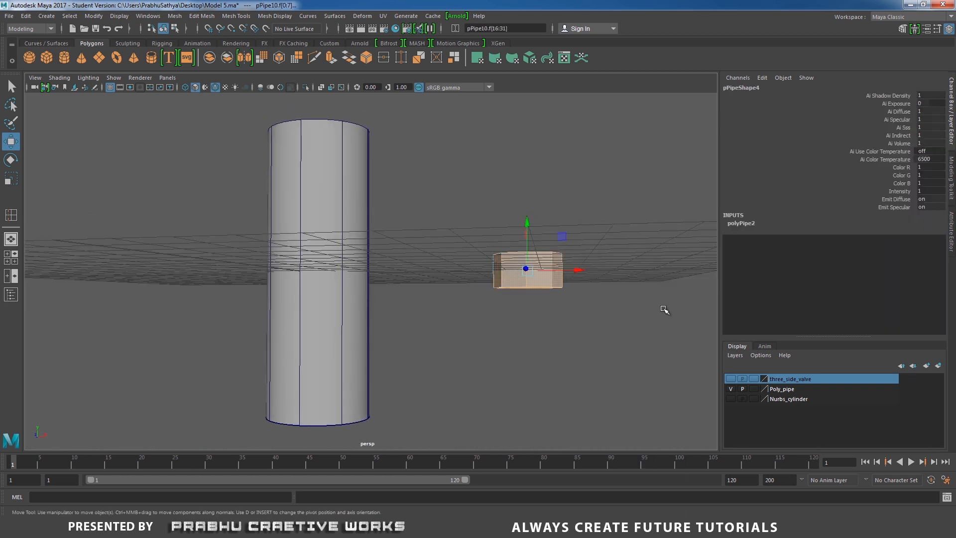
click(665, 310)
alt+drag(555, 231, 557, 241)
right_drag(557, 241, 630, 197)
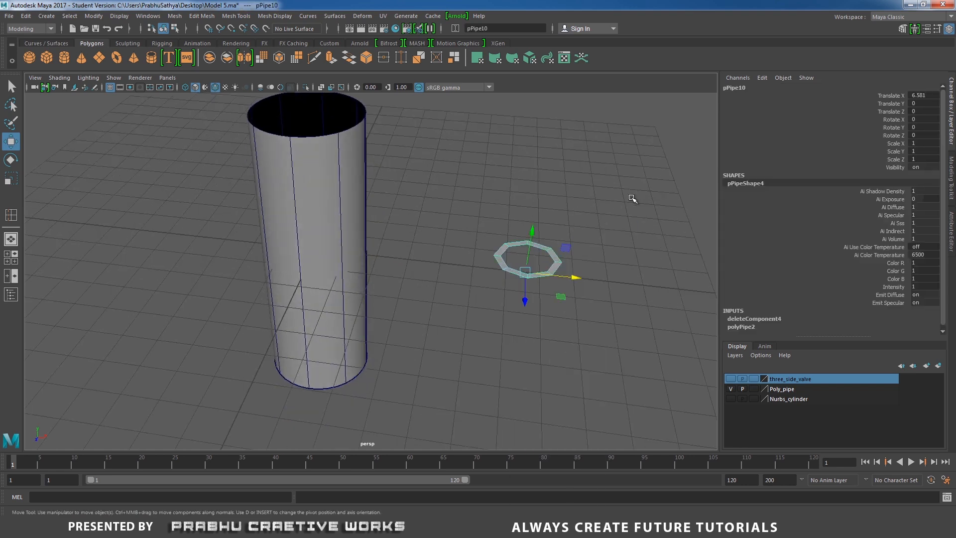
click(98, 17)
click(128, 92)
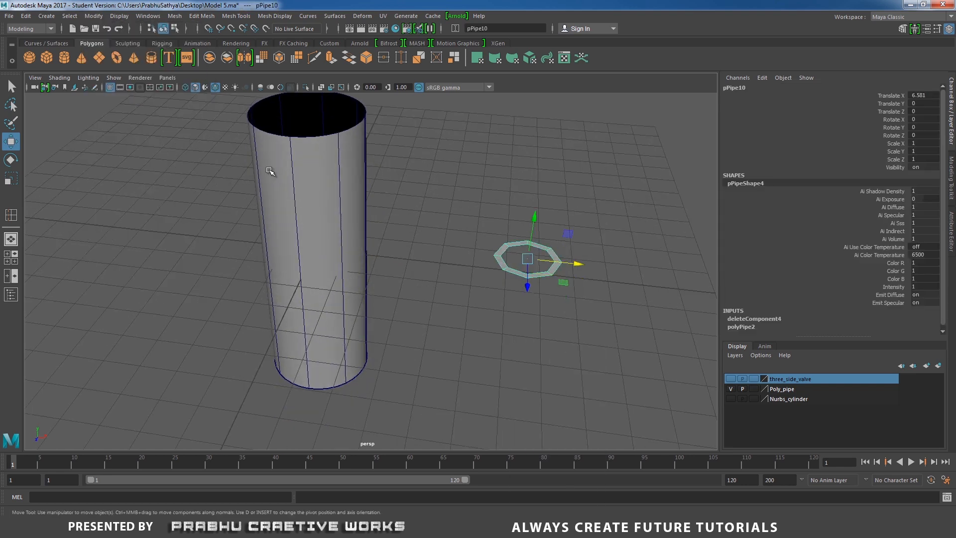
- Rotate the octagonal ring upright by setting its Rotate Z to -90
alt+drag(270, 171, 463, 250)
key(e)
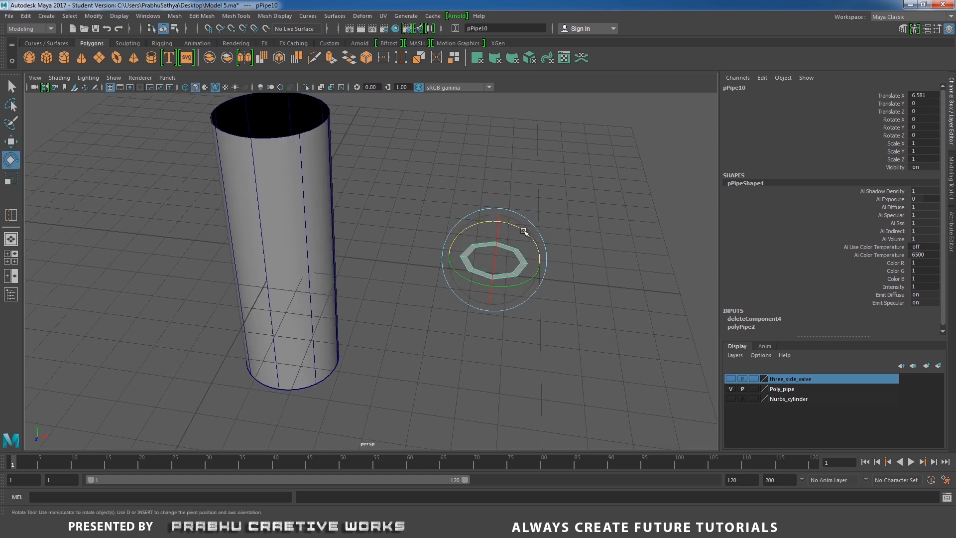
drag(524, 231, 558, 248)
click(924, 143)
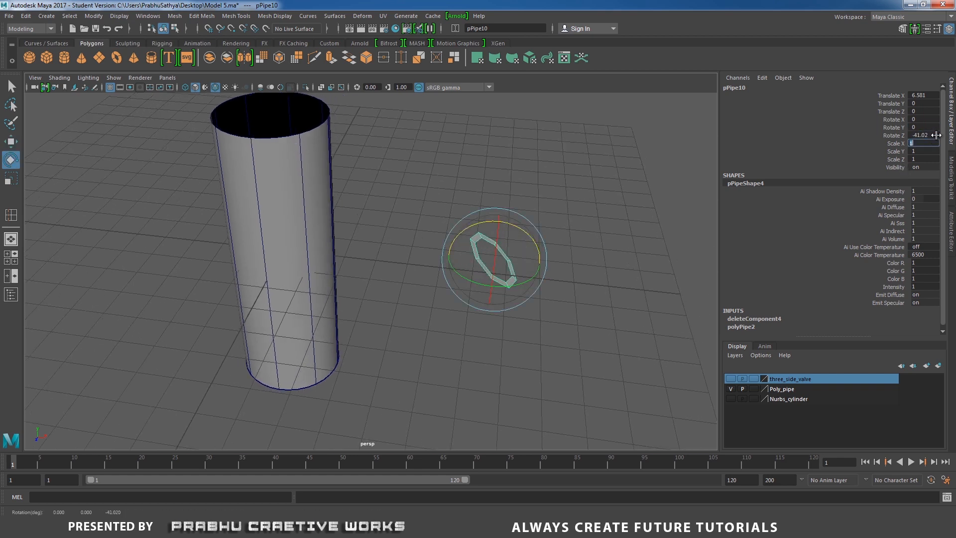
click(932, 136)
text(-90)
key(Return)
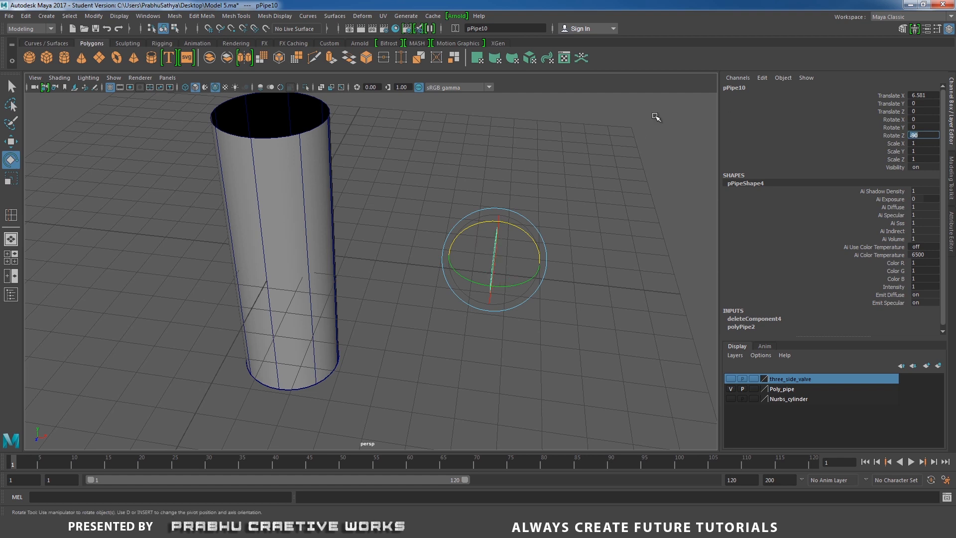
- In the side view, raise the ring toward the cylinder's upper end, to about Y 2.27
alt+drag(633, 150, 582, 210)
key(w)
key(space)
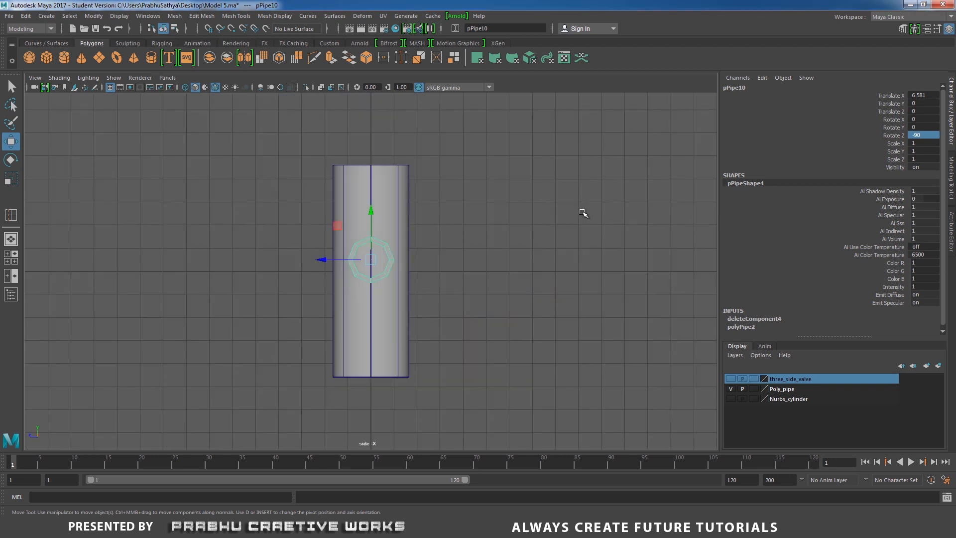
drag(372, 214, 376, 158)
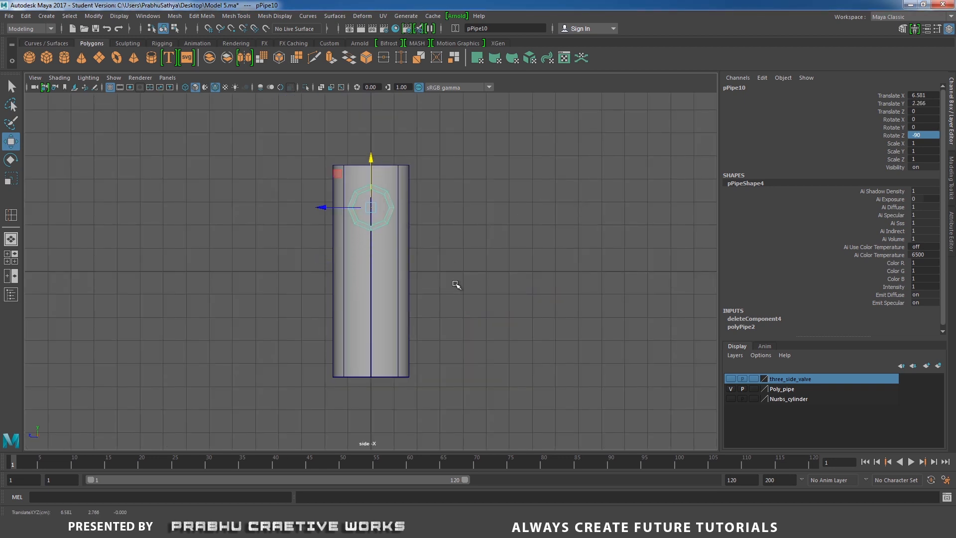
- Check the handles in the reference photo, then return to Maya and scale the ring uniformly to about 0.924, nudging it to about Y 2.31
click(441, 528)
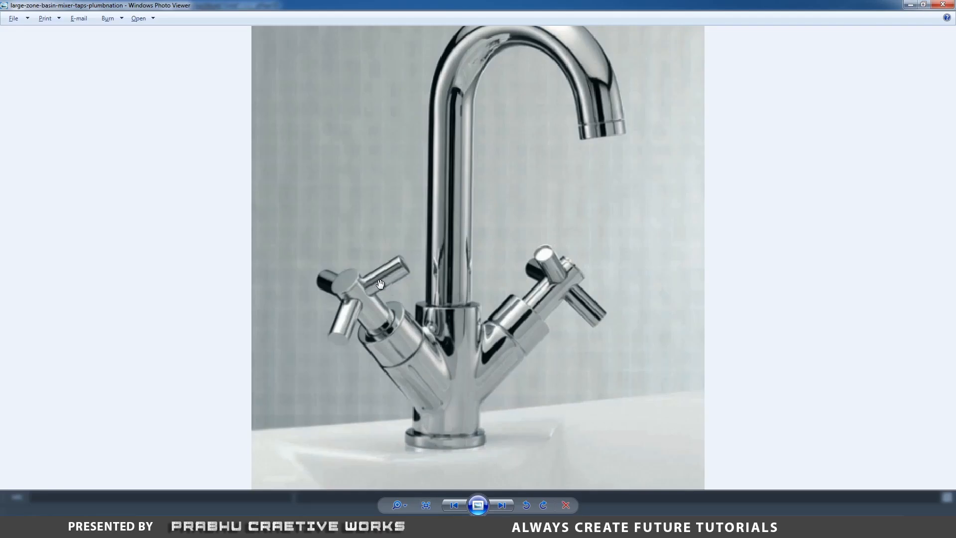
click(418, 528)
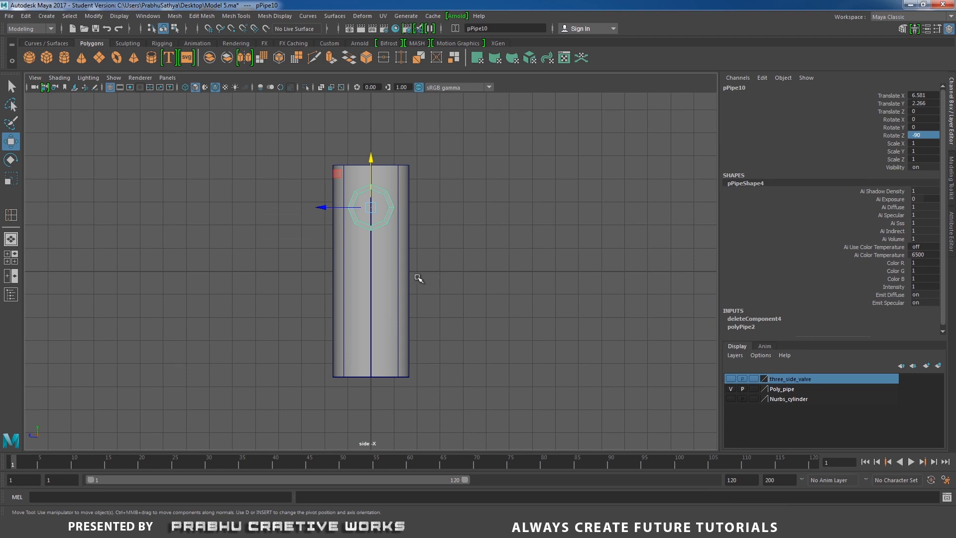
key(r)
click(369, 208)
drag(370, 209, 367, 209)
key(w)
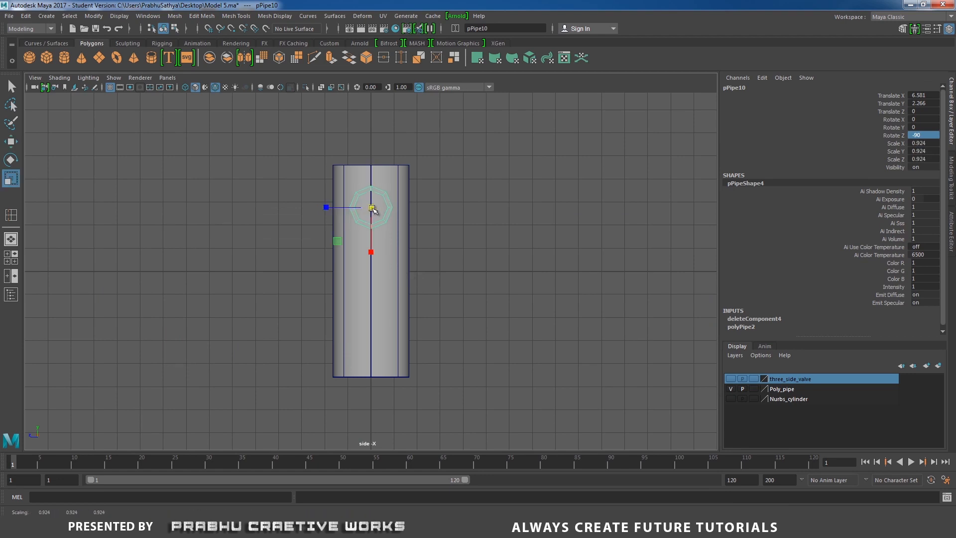
drag(373, 160, 372, 156)
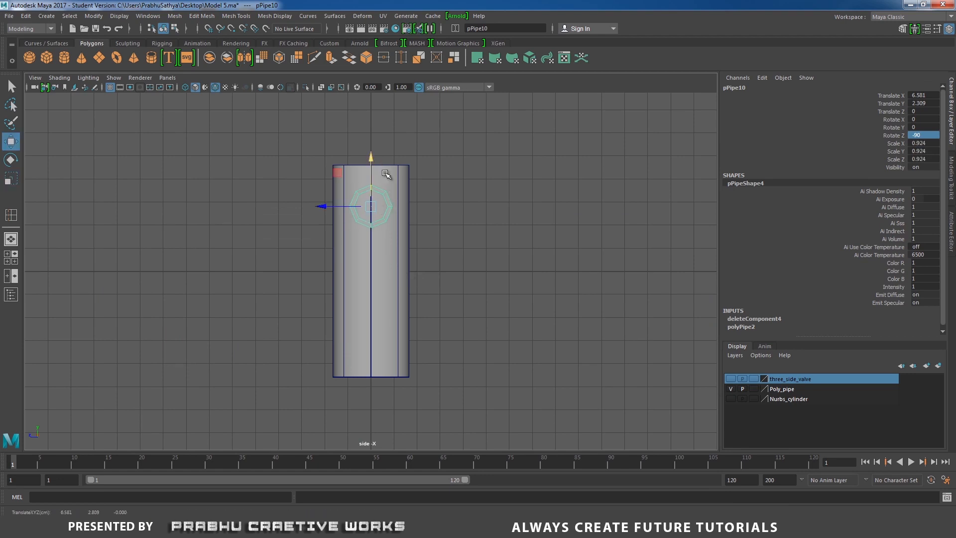
- Return to the perspective view and make the NURBS cylinder a live surface
key(space)
drag(449, 220, 333, 204)
click(332, 205)
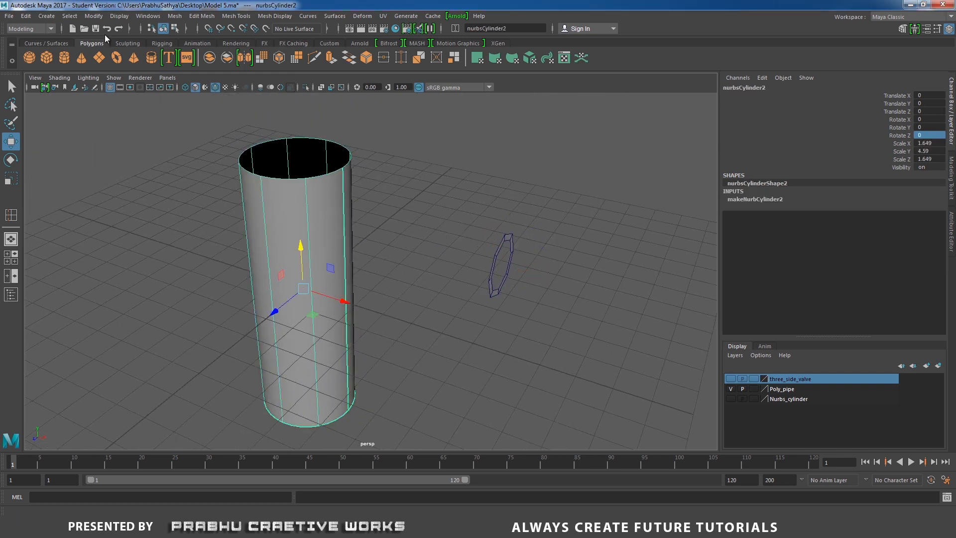
click(93, 16)
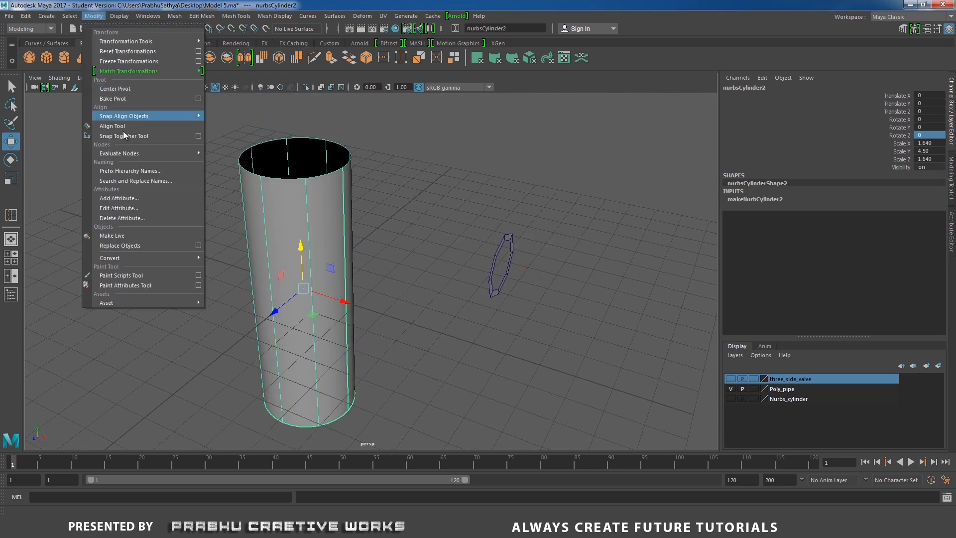
click(112, 235)
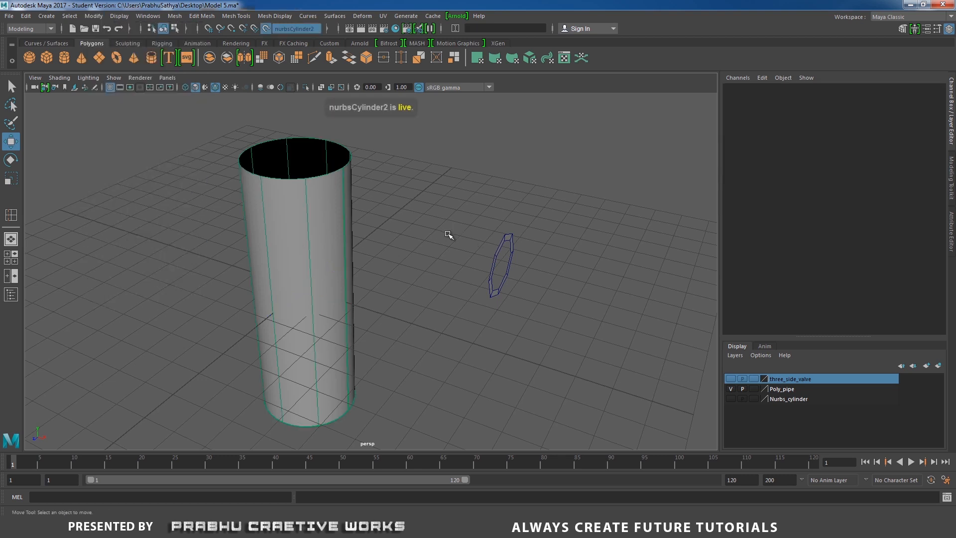
- Select the octagonal ring and conform it to the live cylinder's surface
drag(462, 237, 532, 301)
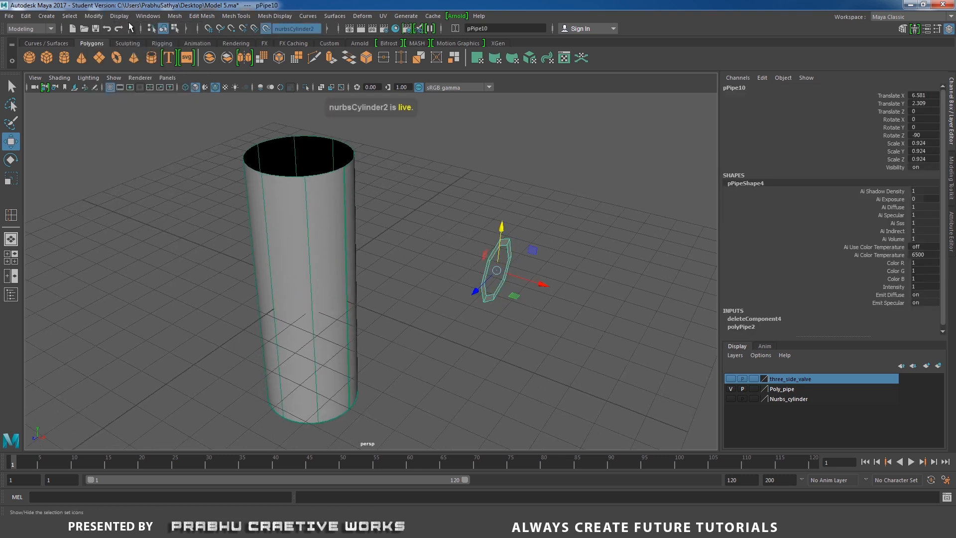
click(172, 17)
click(199, 78)
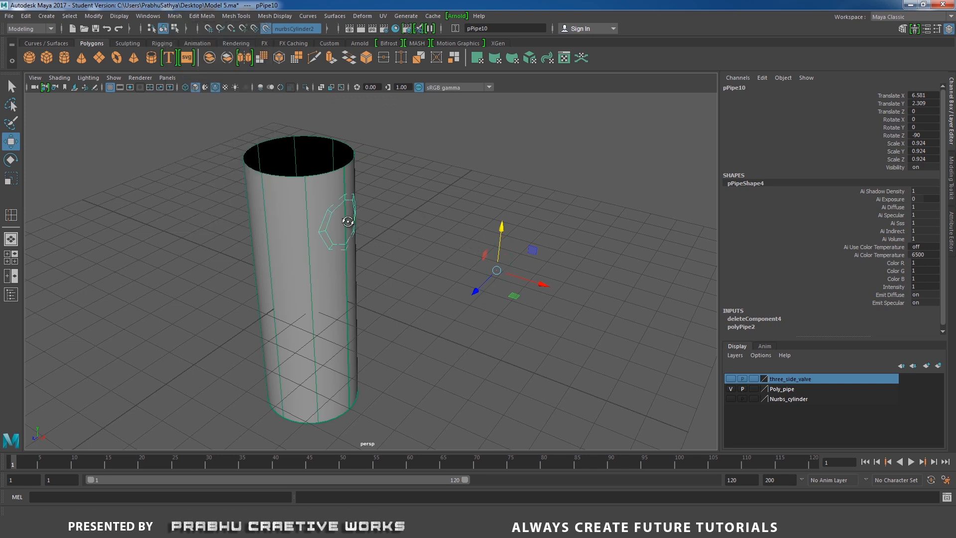
- In the top view, snap the conformed ring's pivot to the cylinder's center at X 0, and return to perspective
alt+drag(350, 222, 420, 237)
key(space)
alt+middle_drag(529, 282, 527, 275)
alt+right_drag(527, 275, 548, 286)
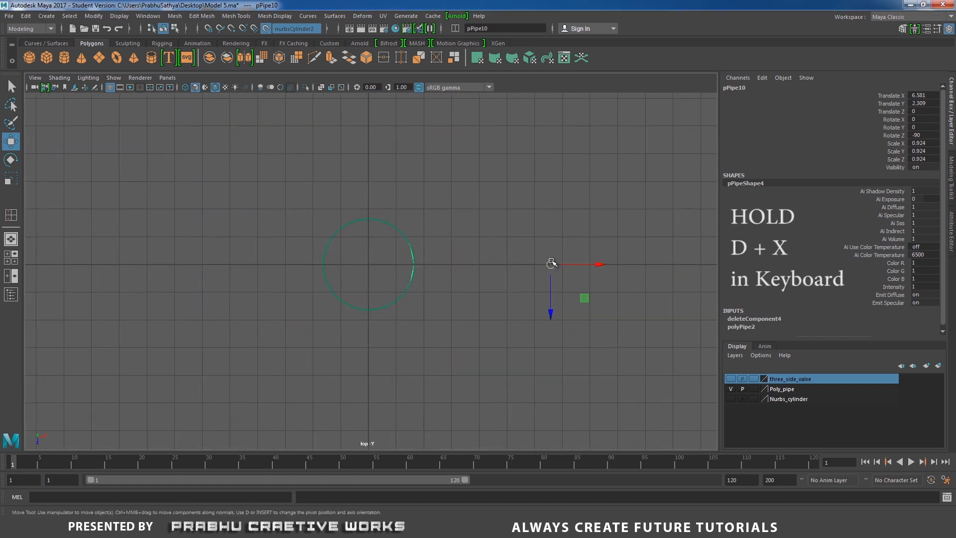
key(d)
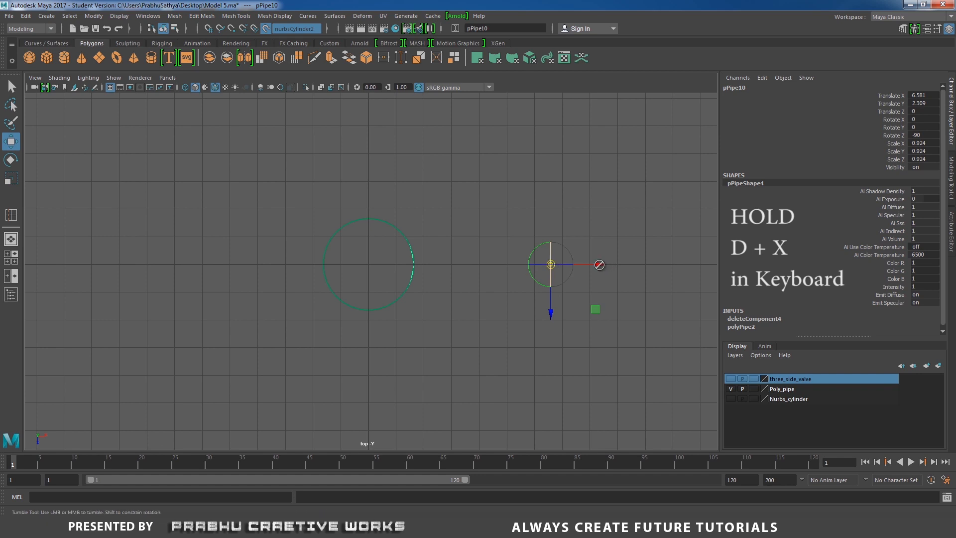
alt+click(599, 265)
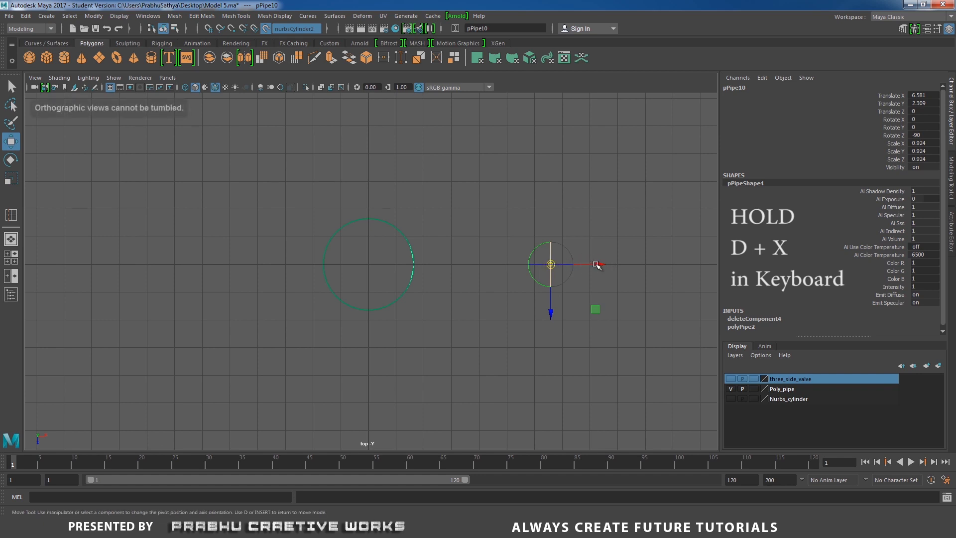
key(d)
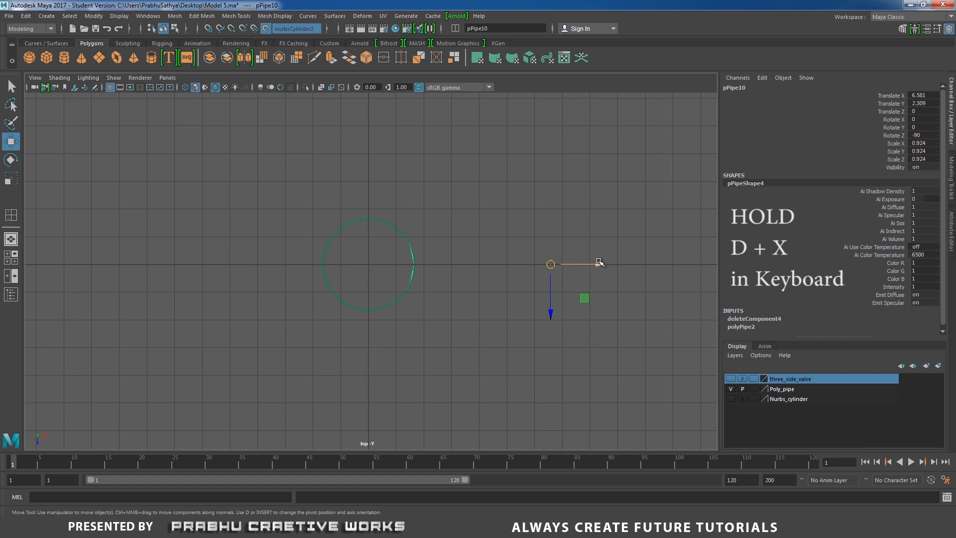
key(d)
key(x)
drag(602, 264, 370, 263)
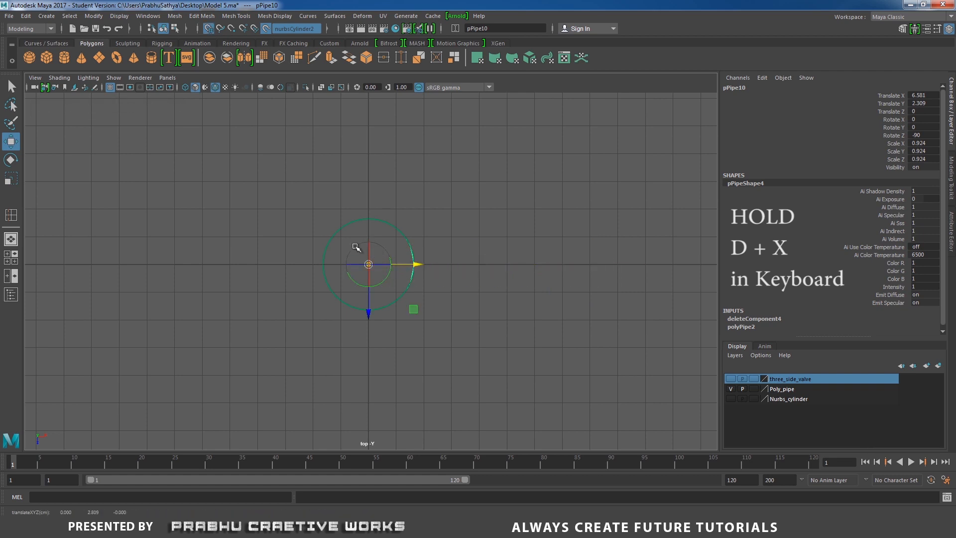
key(space)
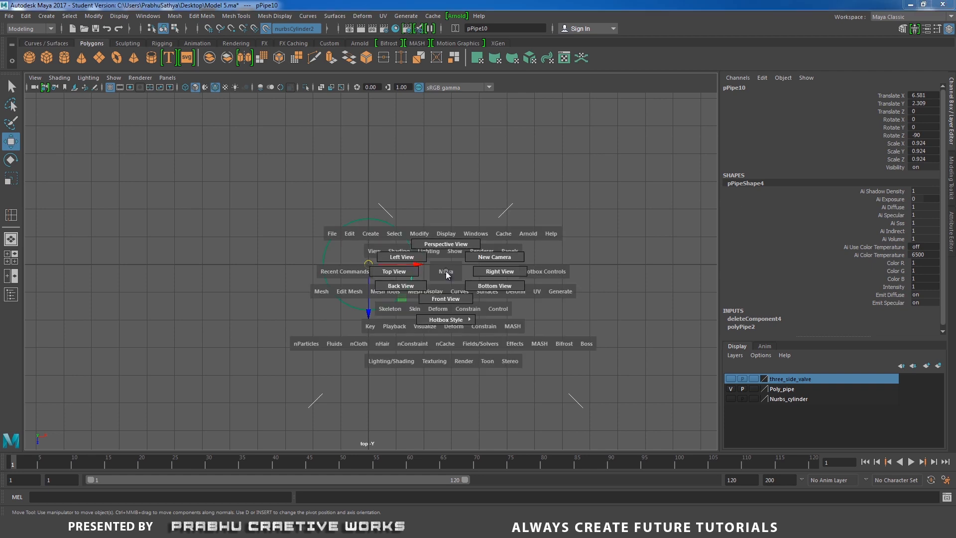
drag(446, 274, 446, 244)
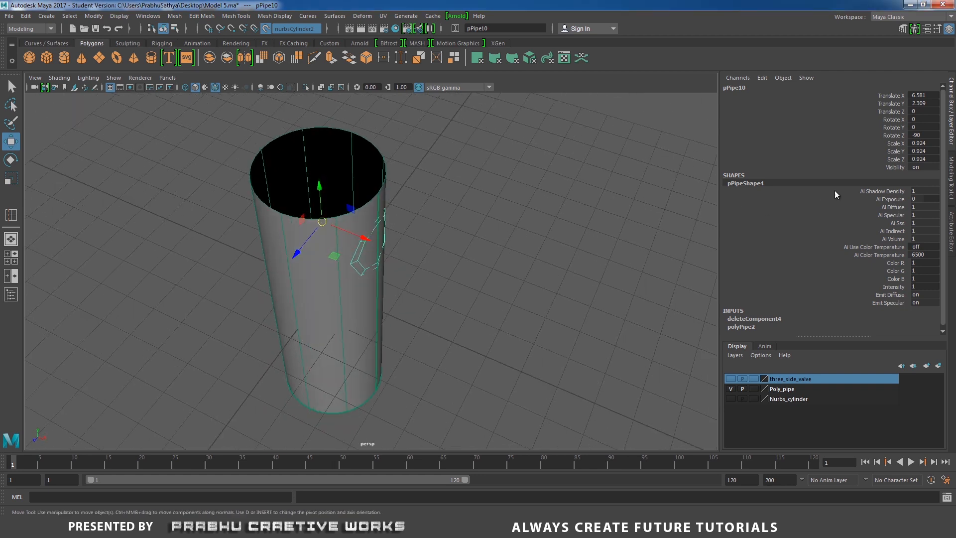
- Freeze the conformed ring's transformations and make two copies around the cylinder, each rotated a further 120 degrees about Y
click(94, 16)
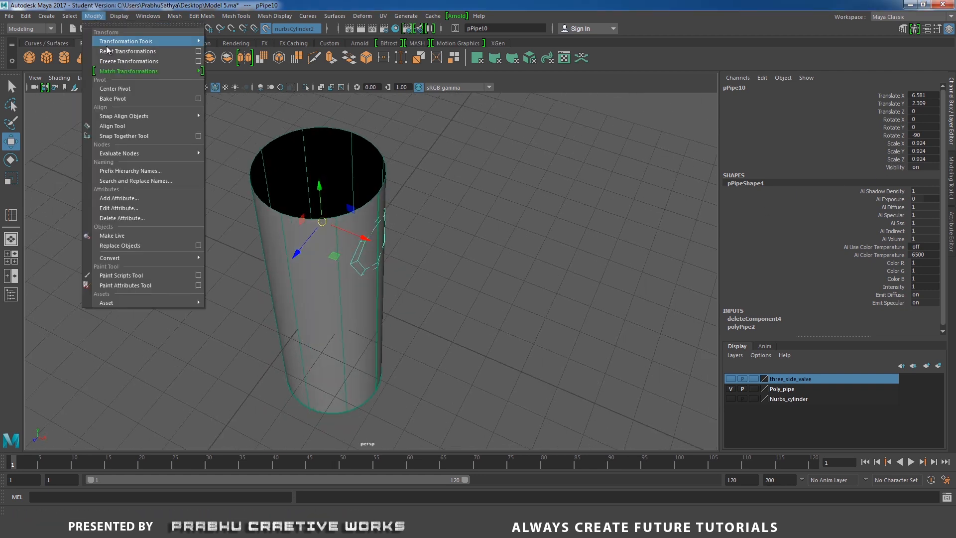
click(123, 62)
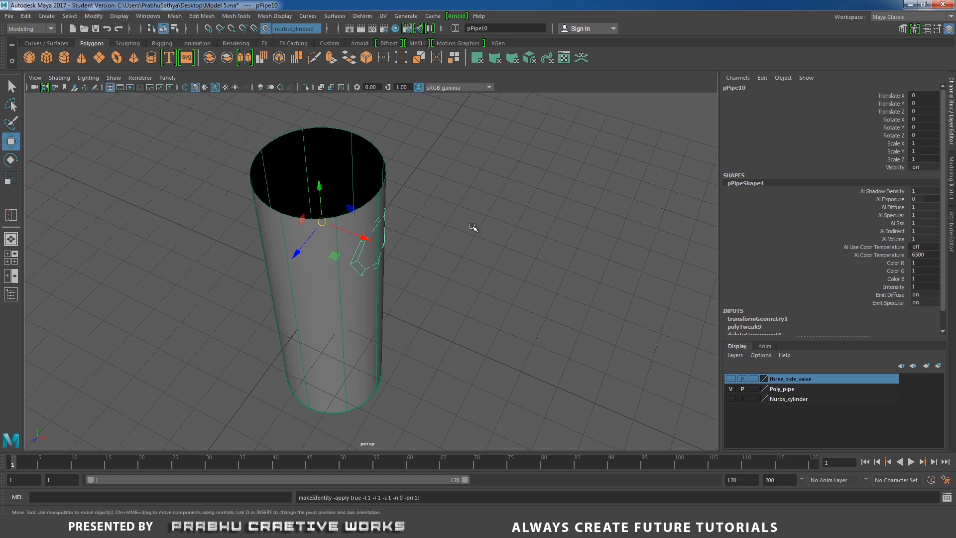
key(ctrl+d)
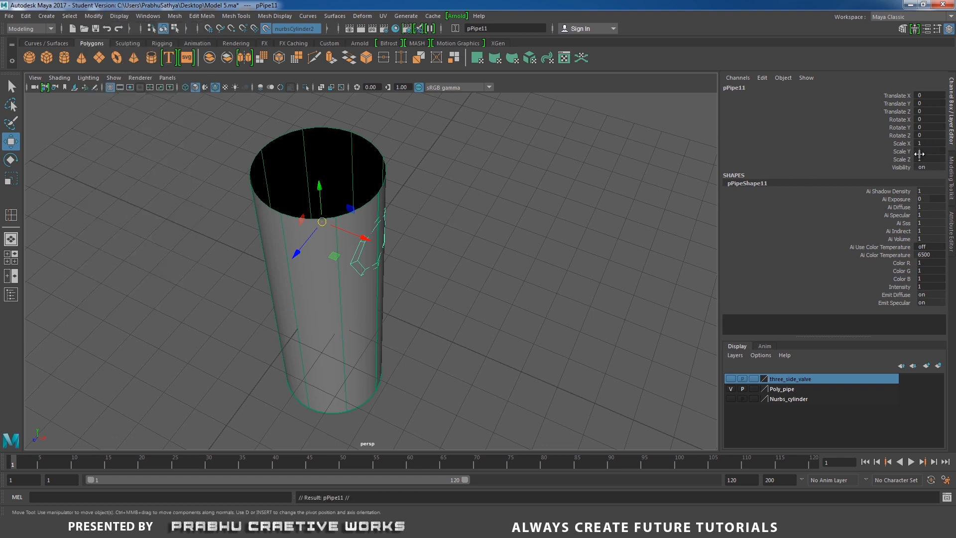
click(933, 126)
text(120)
key(Return)
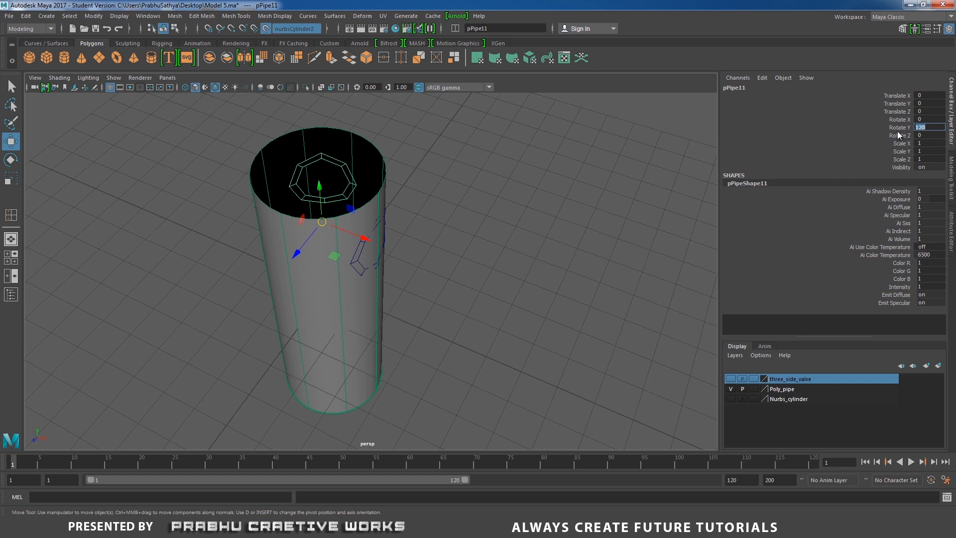
click(897, 129)
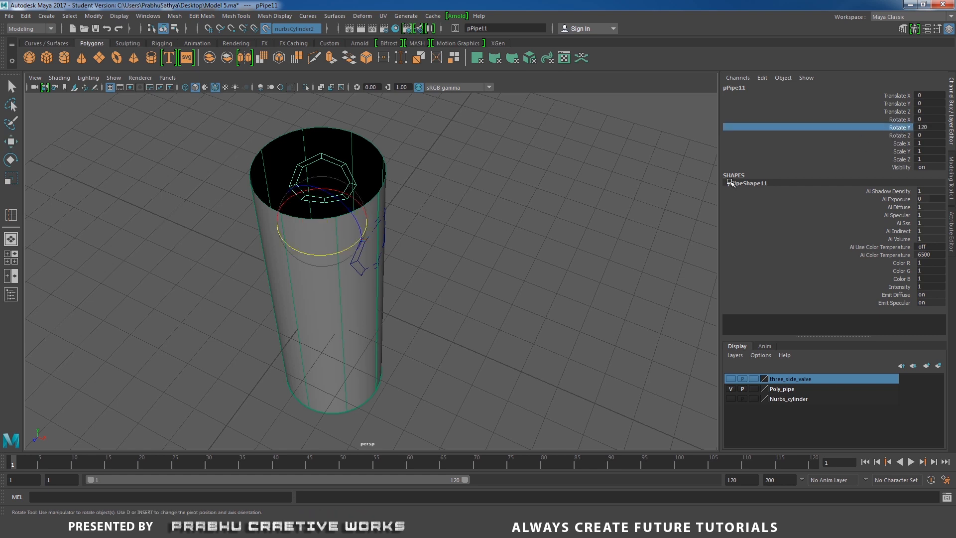
key(shift+d)
- Select the three rings around the cylinder and combine them into one mesh
mouse_move(493, 239)
alt+mouse_down()
mouse_move(536, 226)
mouse_move(493, 240)
alt+mouse_up()
alt+drag(490, 267, 491, 207)
drag(124, 149, 483, 229)
alt+drag(449, 201, 502, 259)
shift+right_click(474, 201)
click(460, 380)
key(w)
alt+middle_drag(502, 258, 523, 264)
alt+right_drag(523, 264, 545, 241)
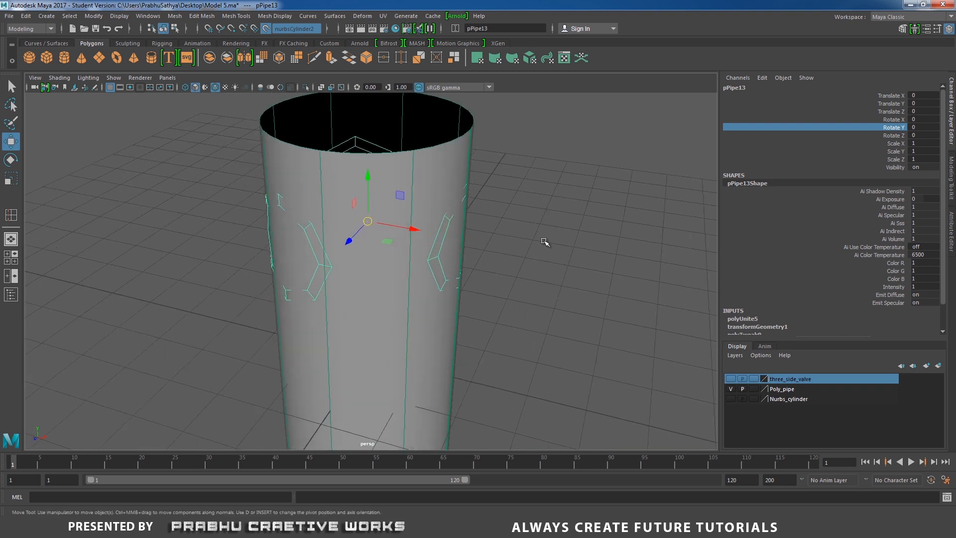
- Bridge the facing outer edges of two neighboring rings with one division, and return to object selection
right_drag(533, 209, 532, 182)
alt+drag(416, 236, 413, 279)
click(328, 294)
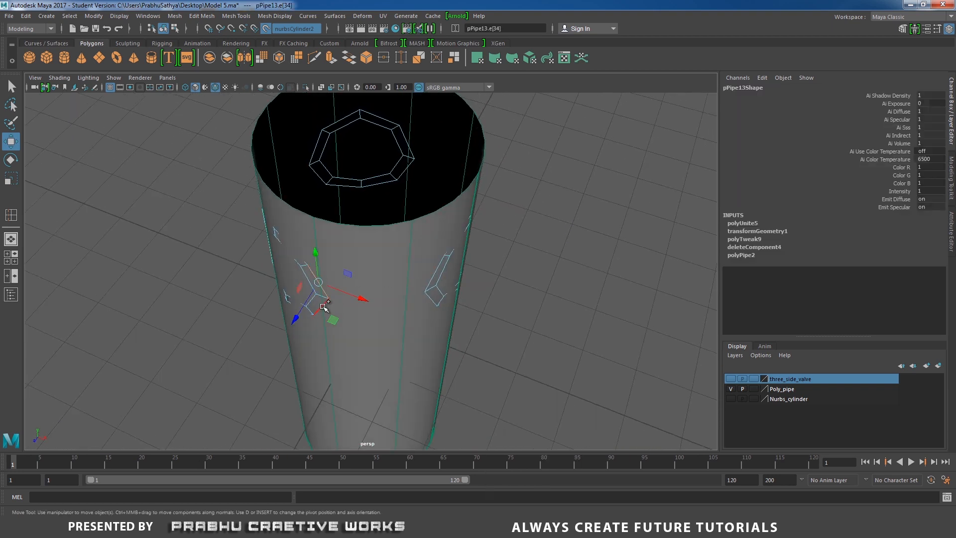
alt+drag(391, 310, 421, 268)
shift+click(433, 249)
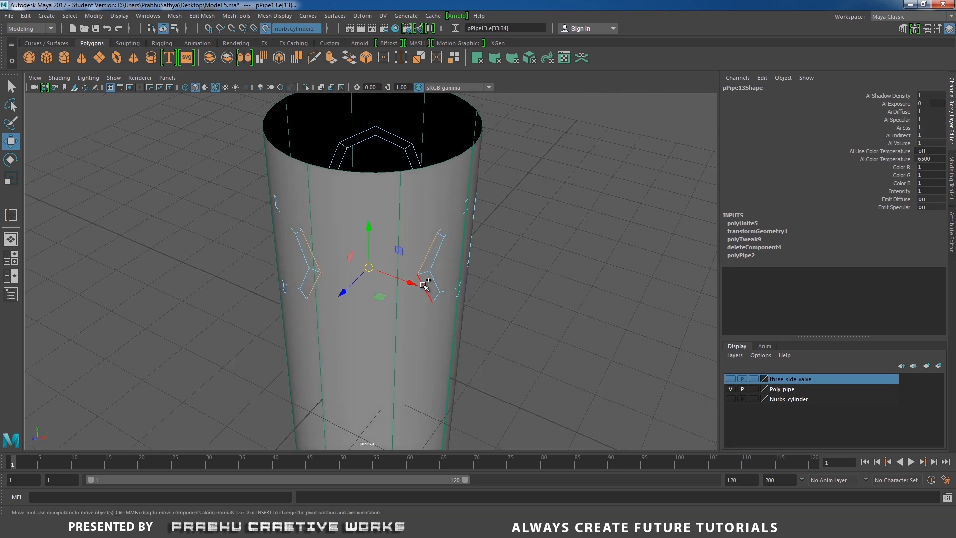
shift+right_click(530, 243)
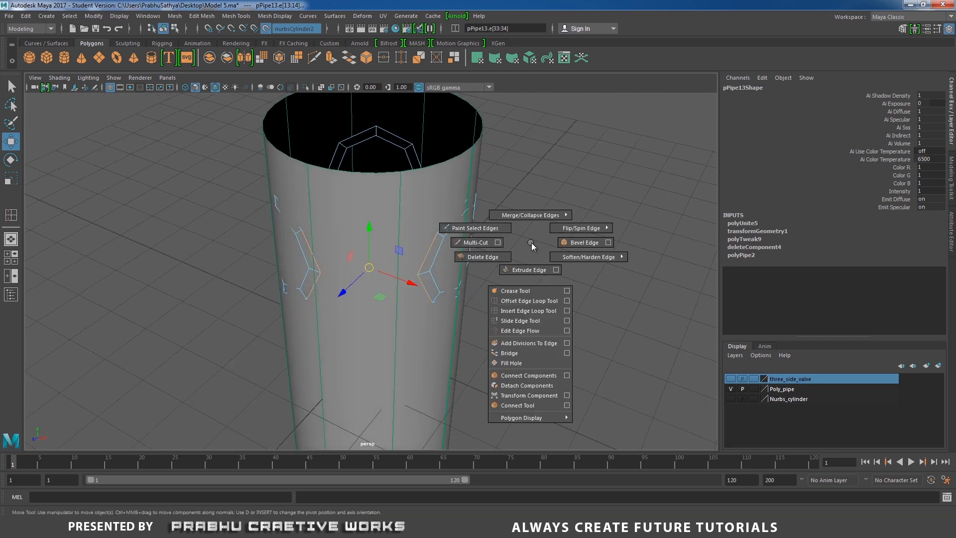
click(532, 353)
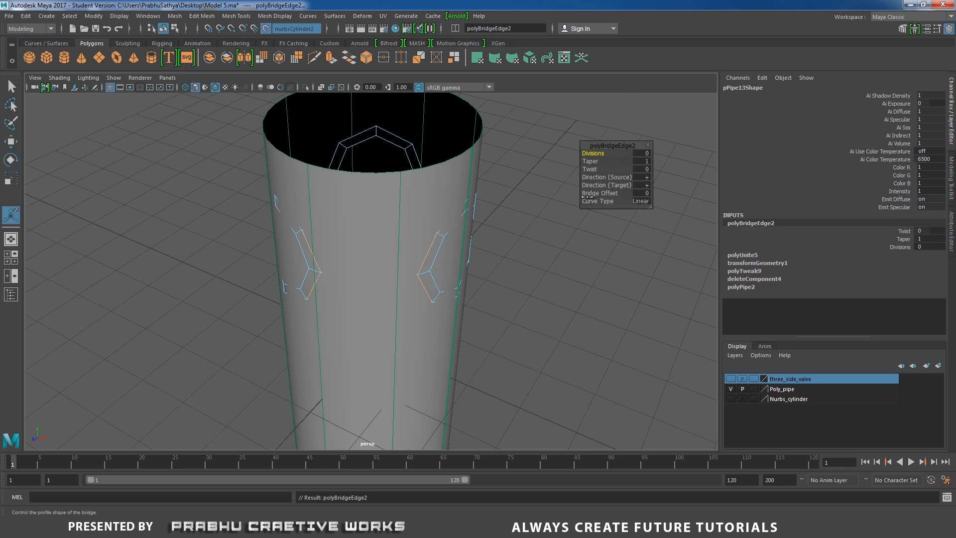
alt+drag(607, 153, 446, 229)
right_drag(446, 229, 483, 207)
- Isolate the combined mesh and move the bridge's upper center vertex out onto the live cylinder's surface
click(306, 87)
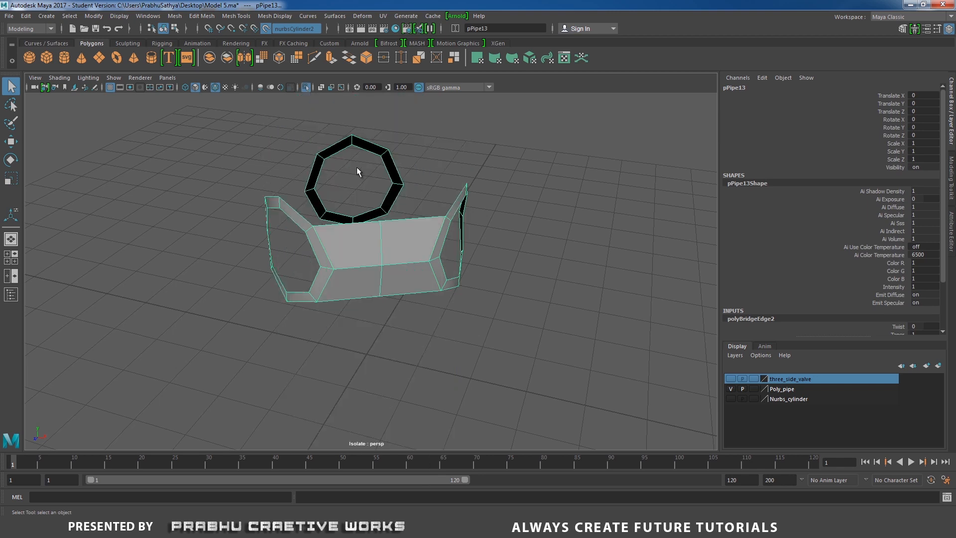
alt+drag(356, 166, 378, 258)
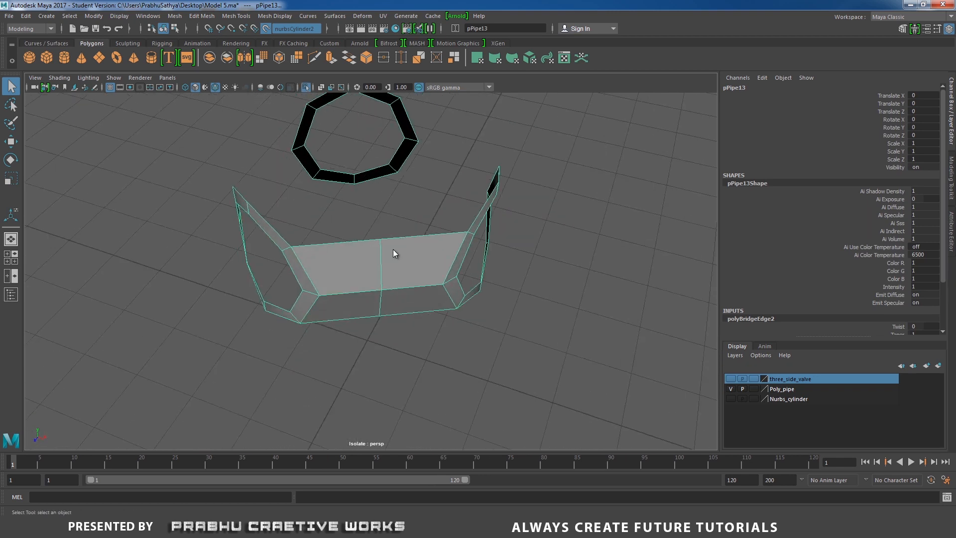
right_drag(393, 241, 349, 242)
alt+drag(378, 265, 399, 258)
key(w)
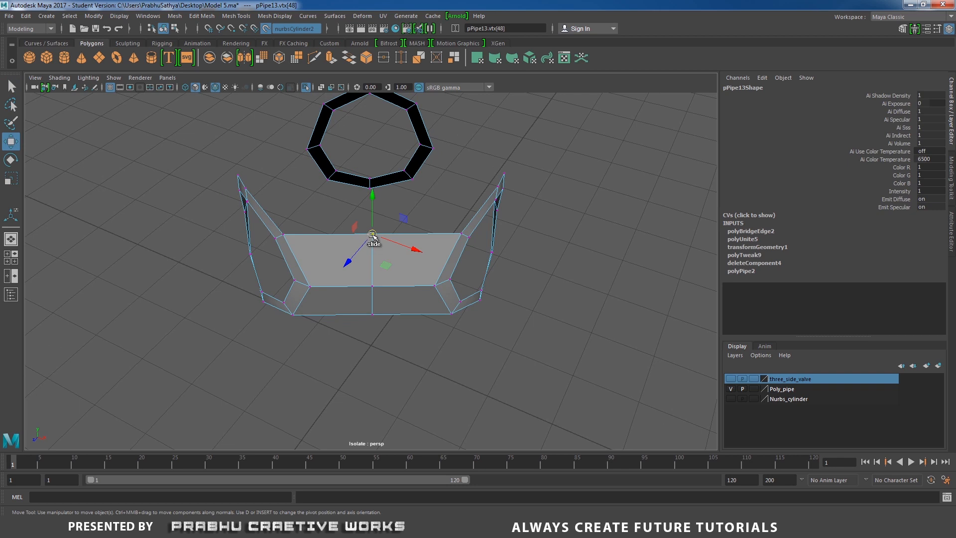
drag(373, 235, 375, 177)
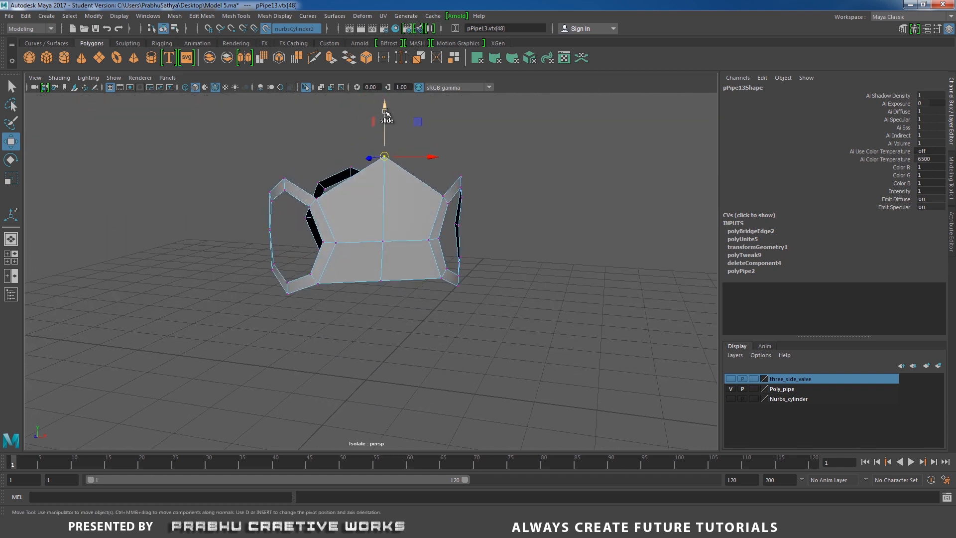
drag(385, 112, 388, 151)
- Move the middle and lower vertices of the bridge's center edge line to follow the cylinder's curvature
alt+drag(419, 269, 431, 312)
scroll(428, 304, up, 4)
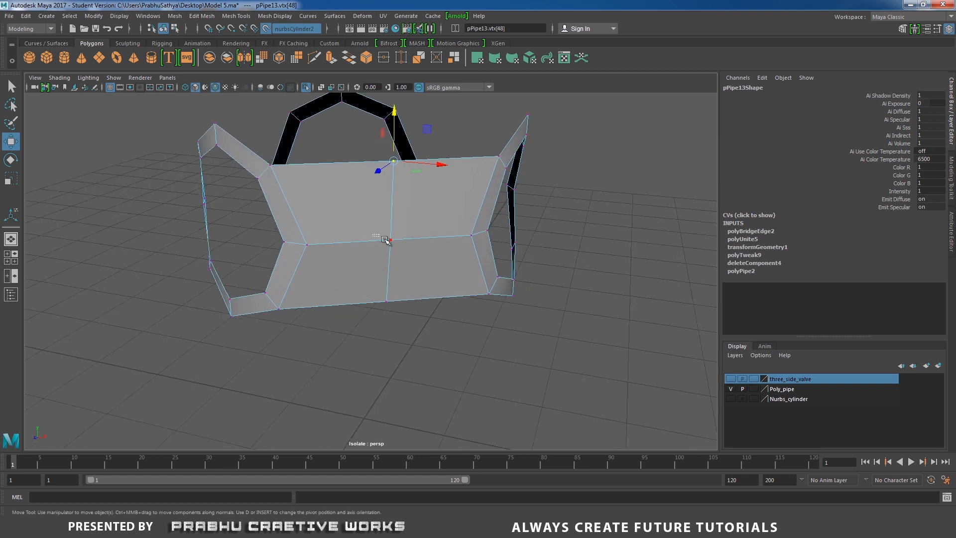
click(387, 240)
alt+drag(388, 241, 375, 199)
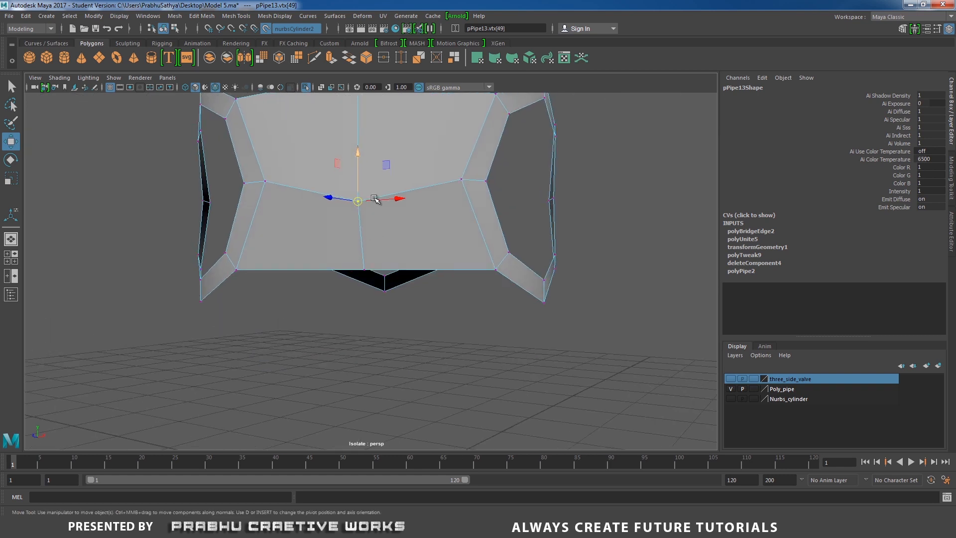
drag(360, 161, 359, 136)
alt+drag(359, 244, 397, 327)
scroll(389, 327, up, 2)
mouse_move(397, 328)
alt+mouse_down()
mouse_move(402, 340)
mouse_move(390, 328)
alt+mouse_up()
alt+right_drag(429, 338, 348, 306)
alt+drag(354, 307, 371, 279)
drag(411, 311, 392, 262)
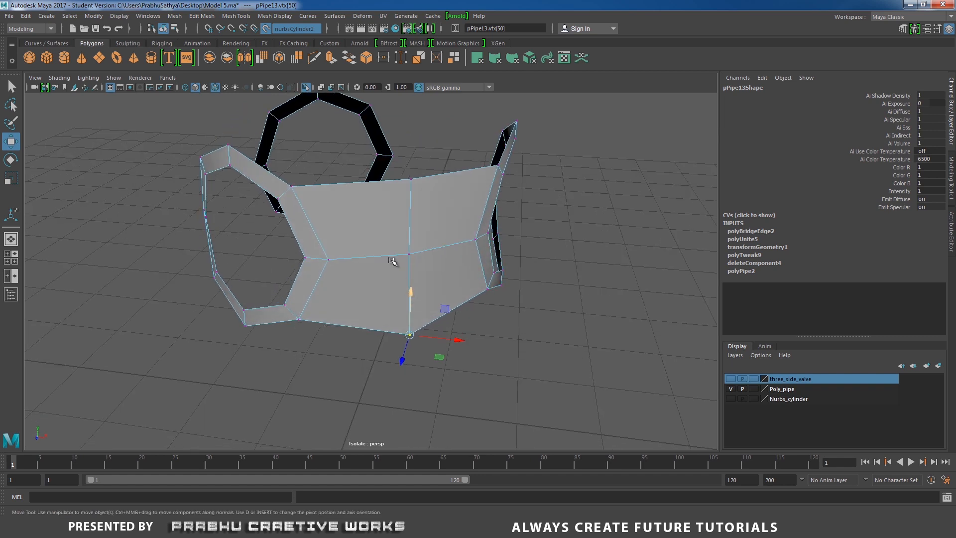
- Insert one evenly spaced edge loop in each half of the bridge using the Multiple edge loops option
right_drag(380, 219, 352, 227)
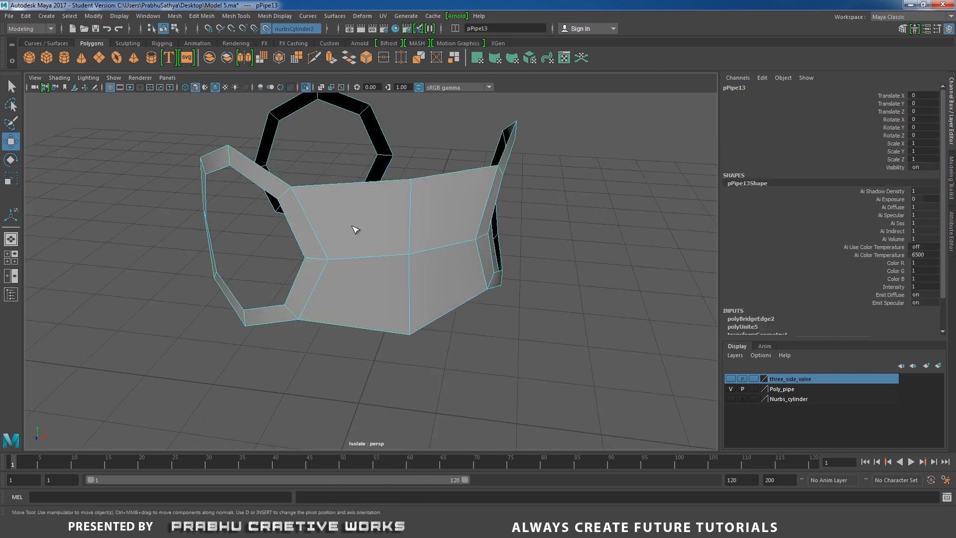
alt+drag(355, 229, 377, 244)
key(w)
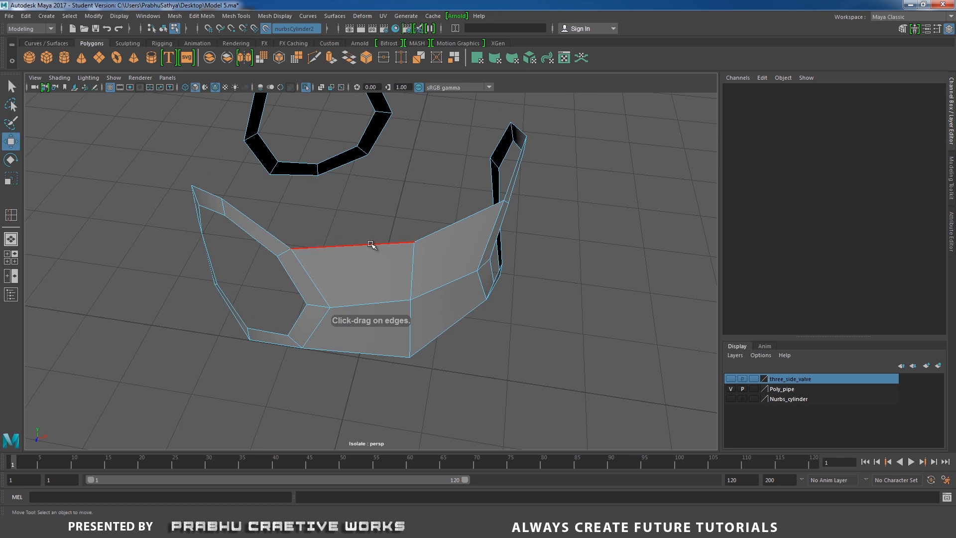
click(372, 245)
shift+right_drag(417, 256, 454, 326)
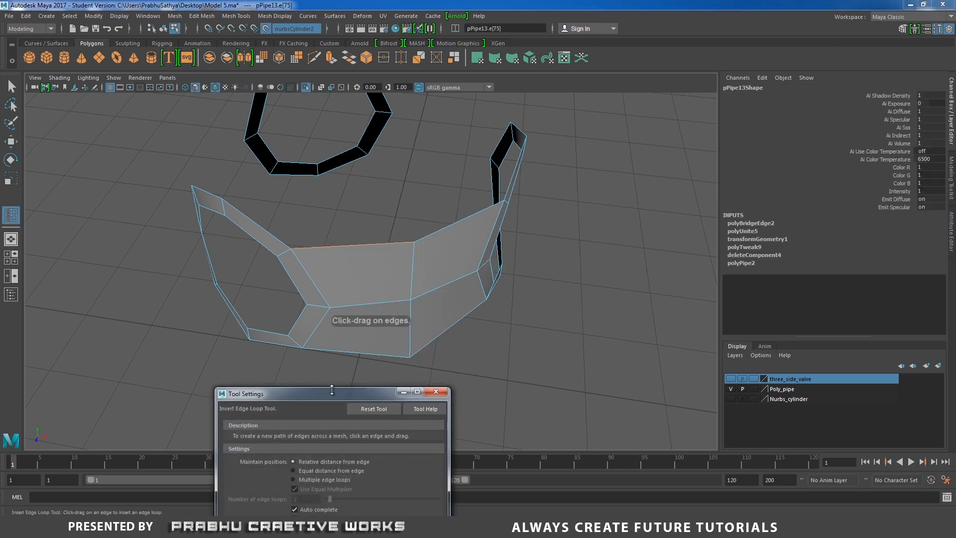
drag(332, 393, 281, 259)
click(259, 345)
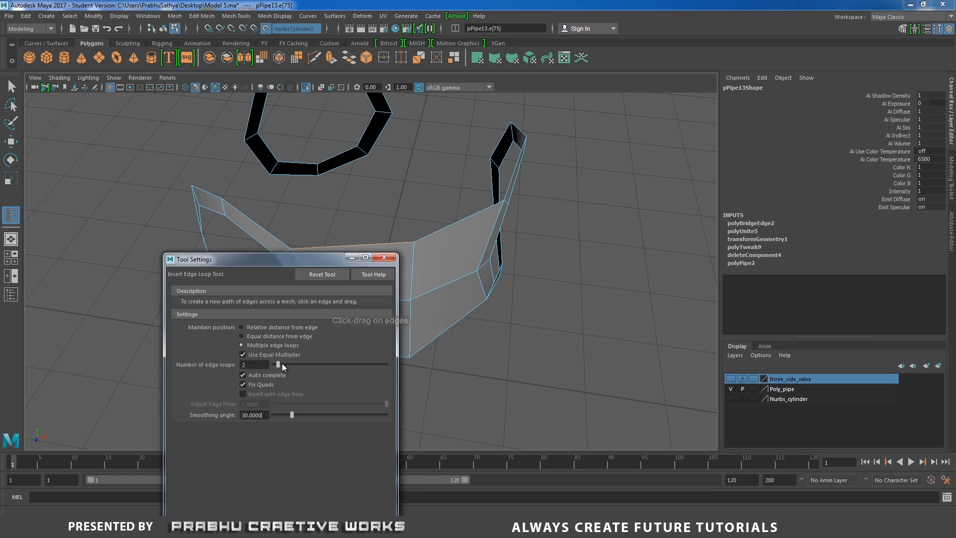
click(382, 258)
click(354, 247)
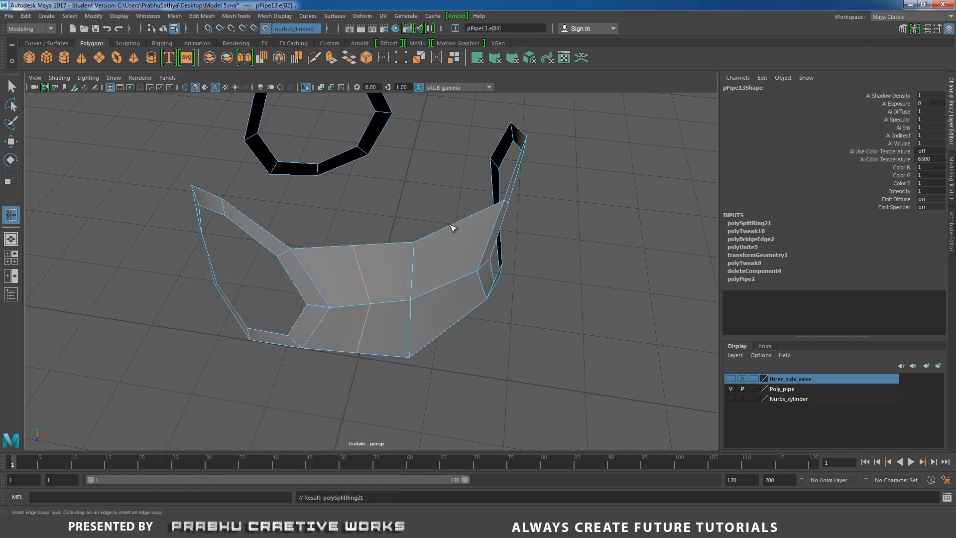
click(453, 228)
- Move the vertices of both new edge loops onto the live cylinder so the bridge curves smoothly
alt+drag(406, 254, 395, 277)
key(w)
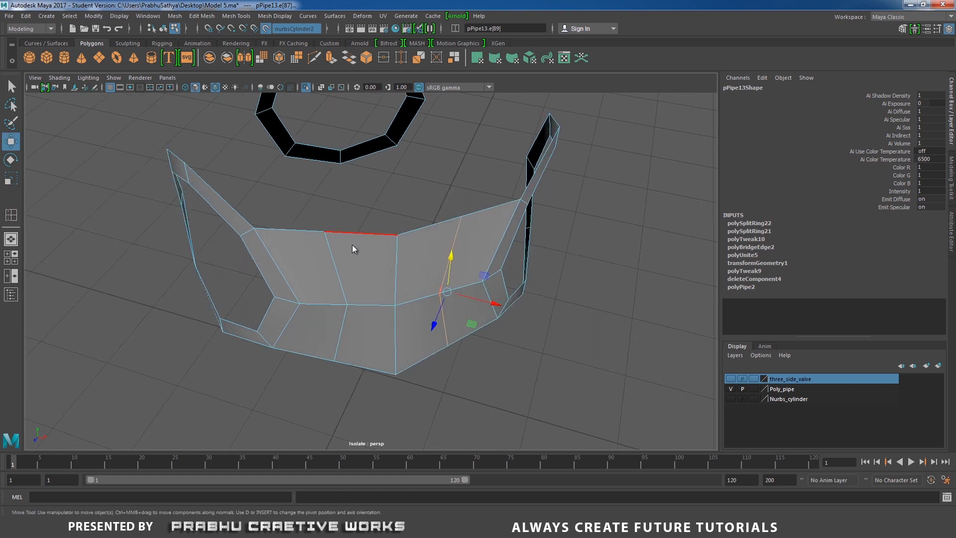
right_drag(353, 255, 298, 252)
drag(297, 210, 327, 235)
mouse_move(340, 293)
mouse_down()
mouse_move(356, 313)
mouse_move(345, 307)
mouse_up()
alt+drag(364, 322, 360, 306)
scroll(356, 311, up, 2)
mouse_move(304, 348)
mouse_down()
mouse_move(327, 362)
mouse_move(317, 358)
mouse_up()
alt+drag(412, 346, 365, 295)
mouse_move(376, 201)
mouse_down()
mouse_move(396, 220)
mouse_move(381, 213)
mouse_up()
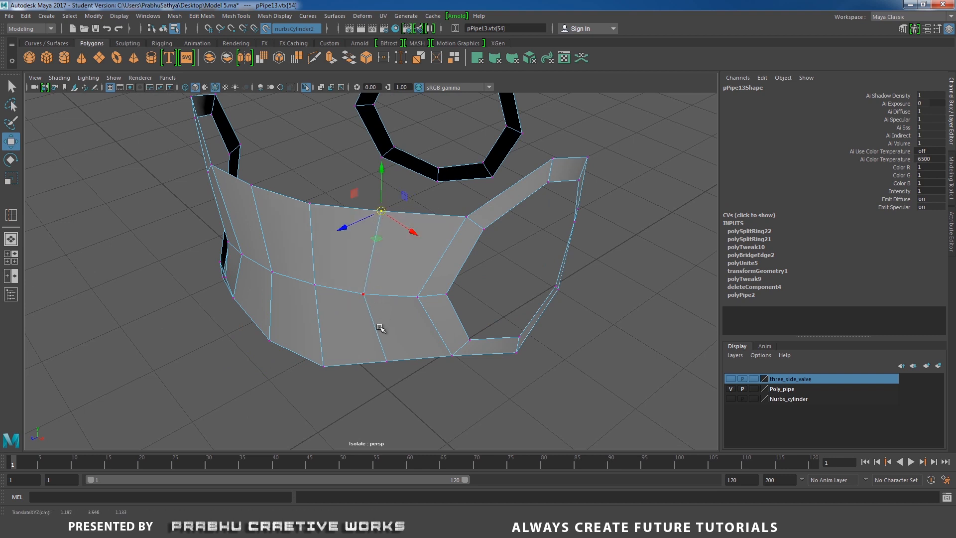
drag(371, 348, 403, 383)
alt+drag(433, 352, 387, 274)
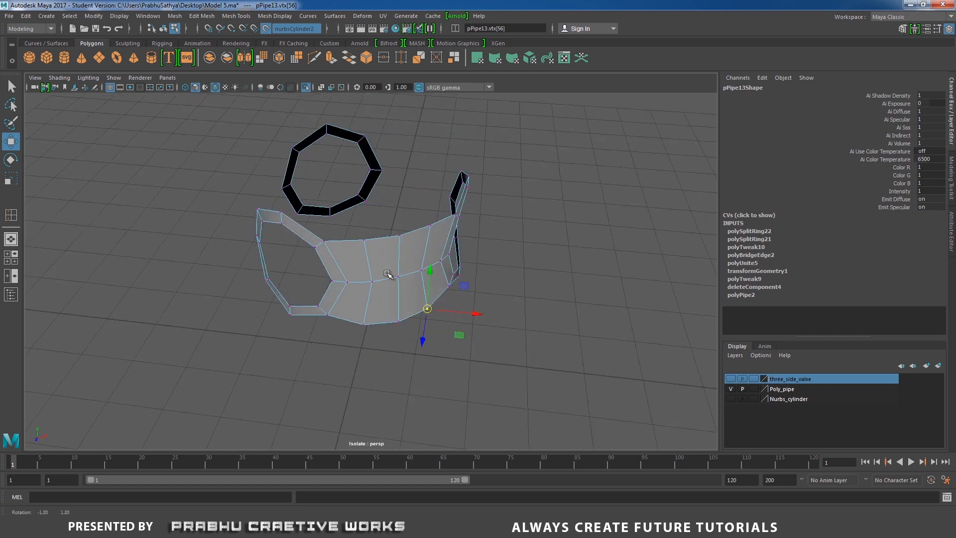
- Delete the face loops of two rings, leaving one ring attached to the bridge
right_drag(387, 273, 359, 292)
click(333, 297)
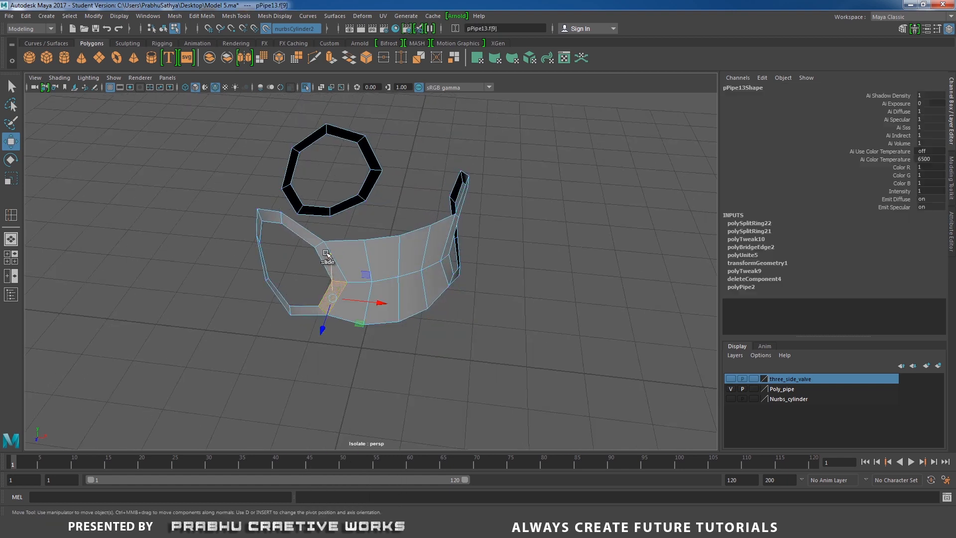
double_click(324, 253)
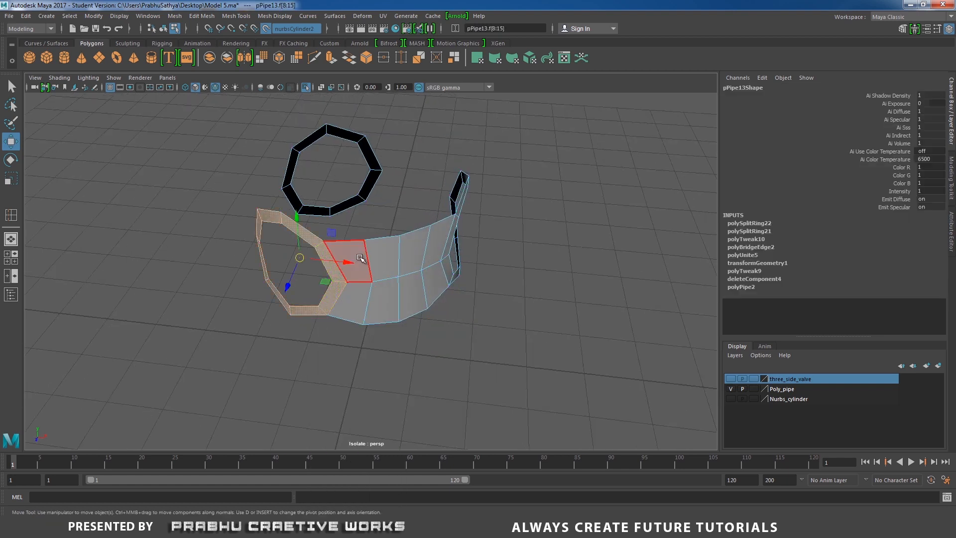
key(Delete)
double_click(352, 208)
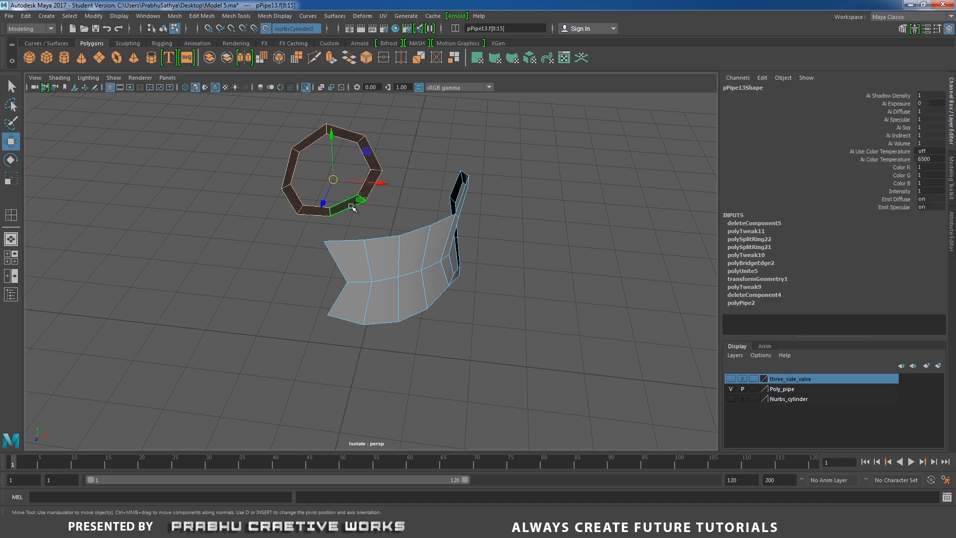
key(Delete)
- Try to extrude the remaining ring's border edge loop and shift the extruded edges along X
mouse_move(400, 264)
alt+mouse_down()
mouse_move(284, 263)
mouse_move(354, 280)
mouse_move(418, 257)
alt+mouse_up()
right_drag(418, 257, 411, 214)
double_click(416, 252)
alt+drag(374, 249, 473, 234)
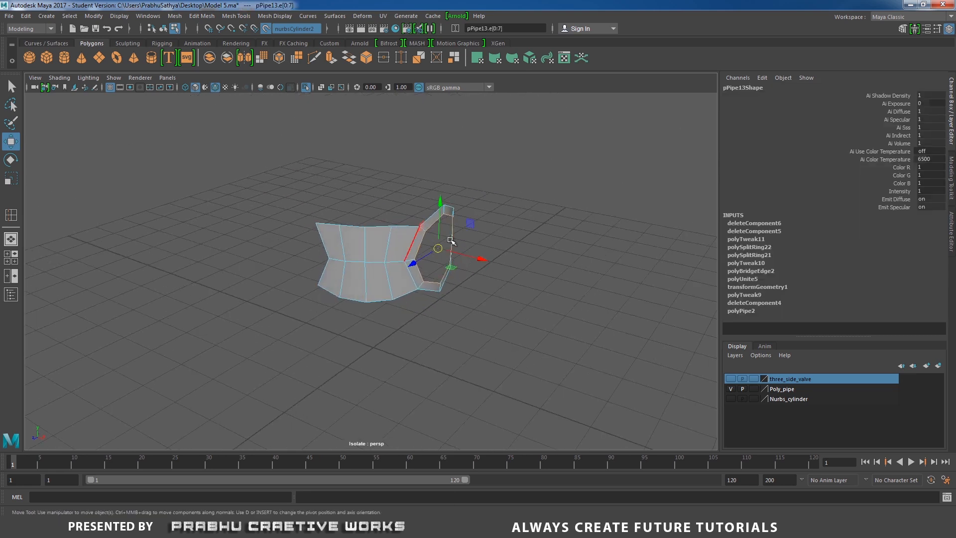
shift+right_drag(473, 234, 493, 233)
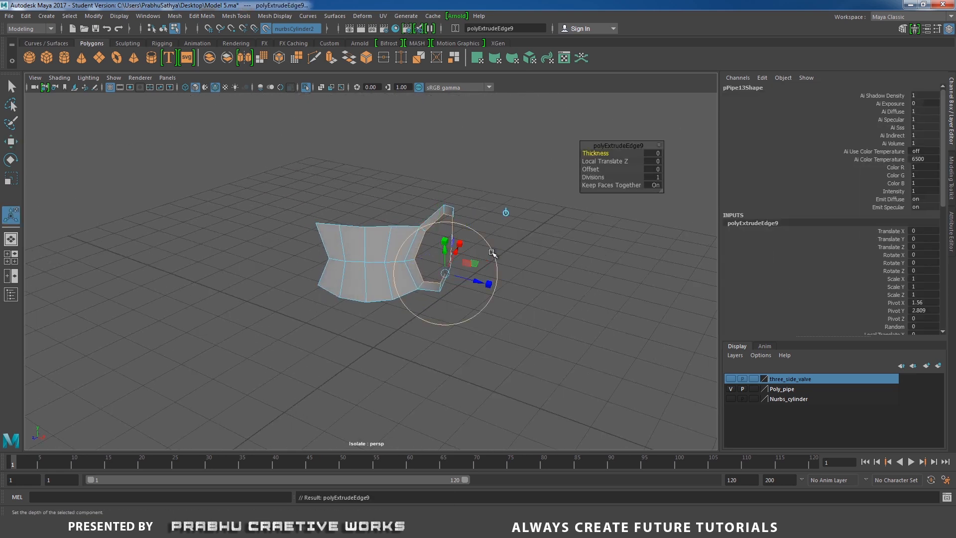
key(w)
drag(483, 260, 634, 283)
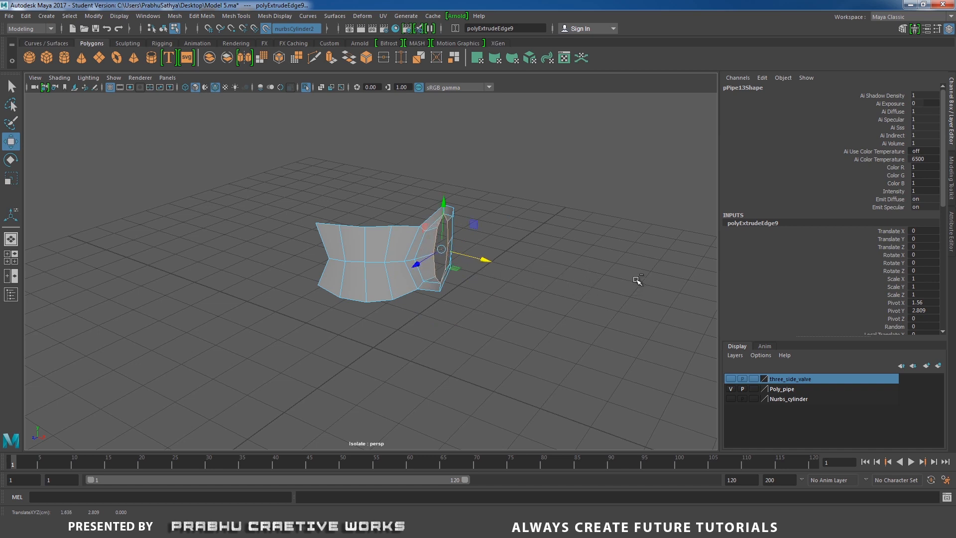
key(ctrl+z)
key(ctrl+z)
key(ctrl+z)
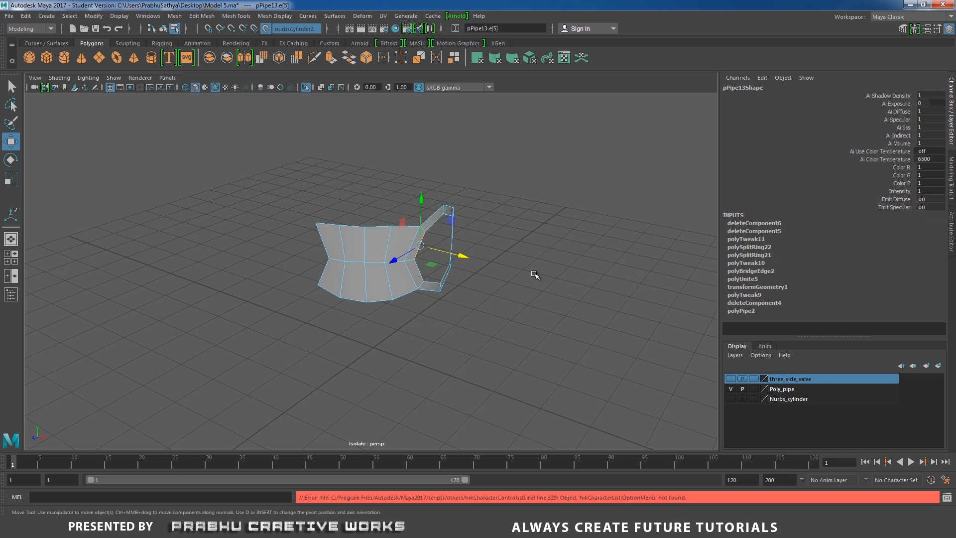
- Return the ring-and-bridge segment to object selection and show the hidden cylinder again by ending the isolation
alt+drag(534, 274, 516, 287)
click(572, 273)
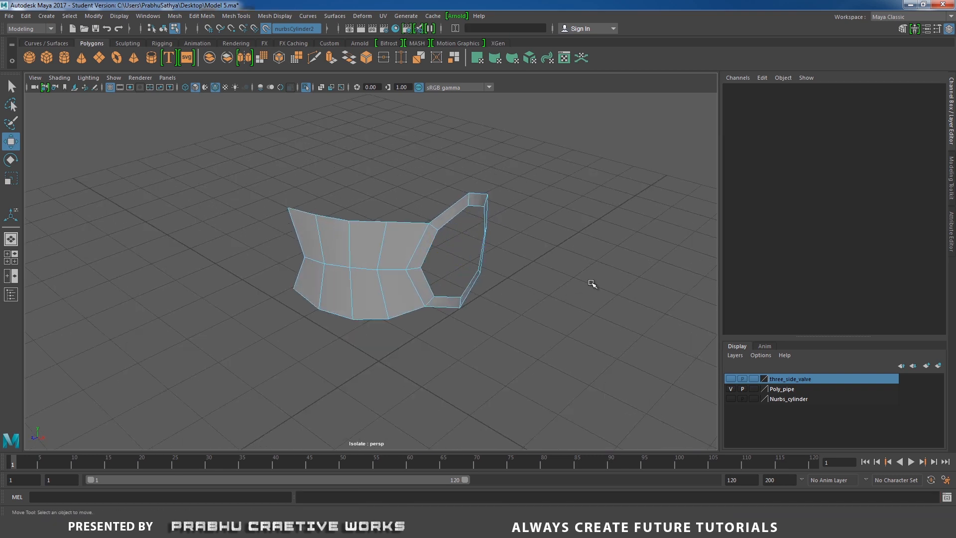
right_drag(360, 243, 404, 225)
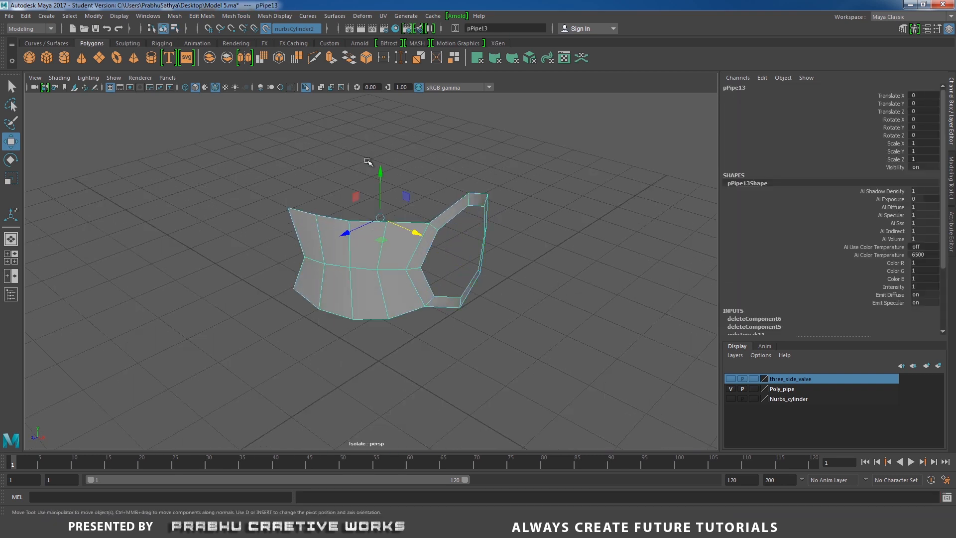
click(306, 88)
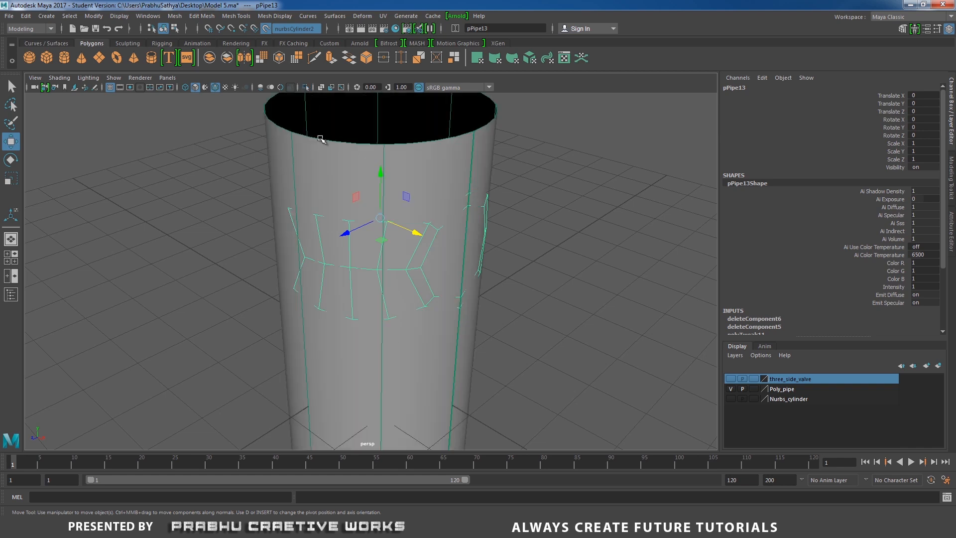
- Turn off the live surface and delete the NURBS guide cylinder
click(545, 177)
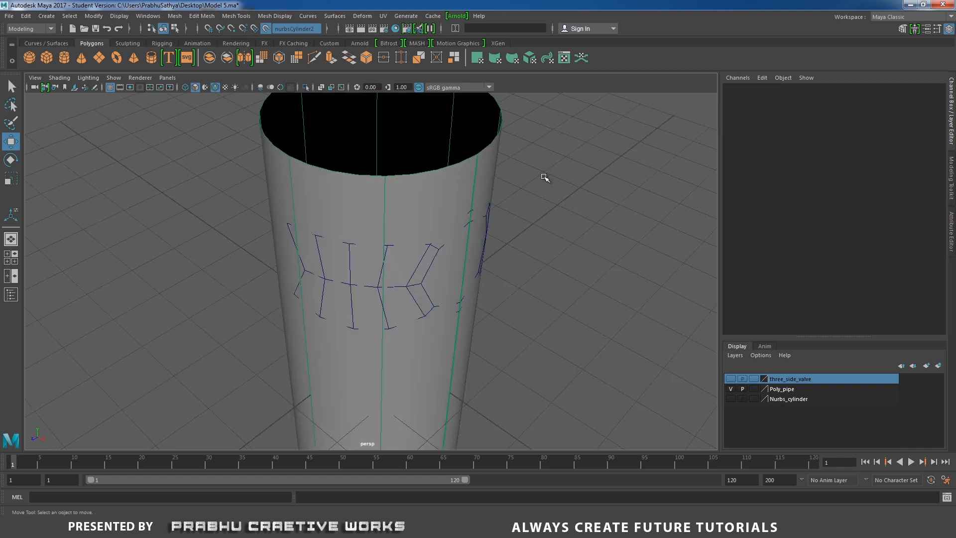
click(93, 16)
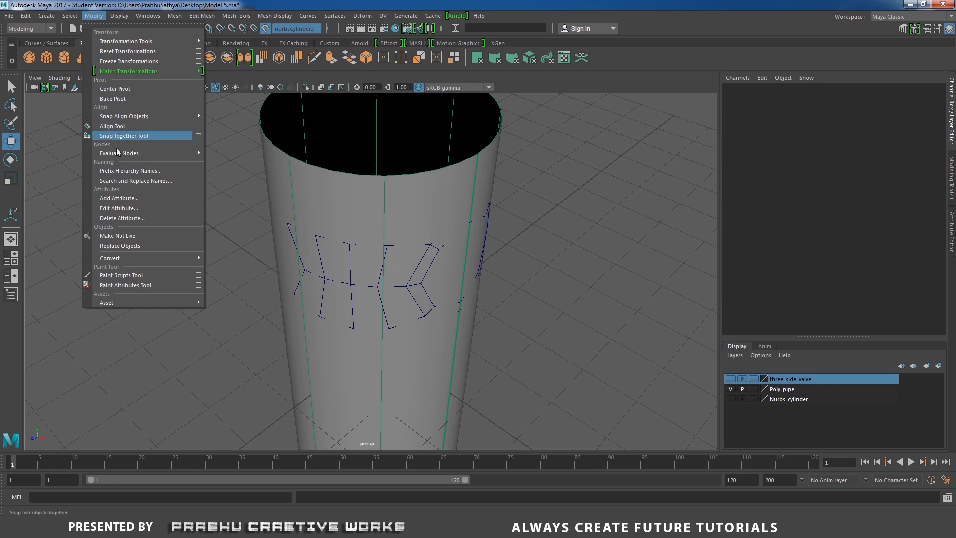
mouse_move(126, 258)
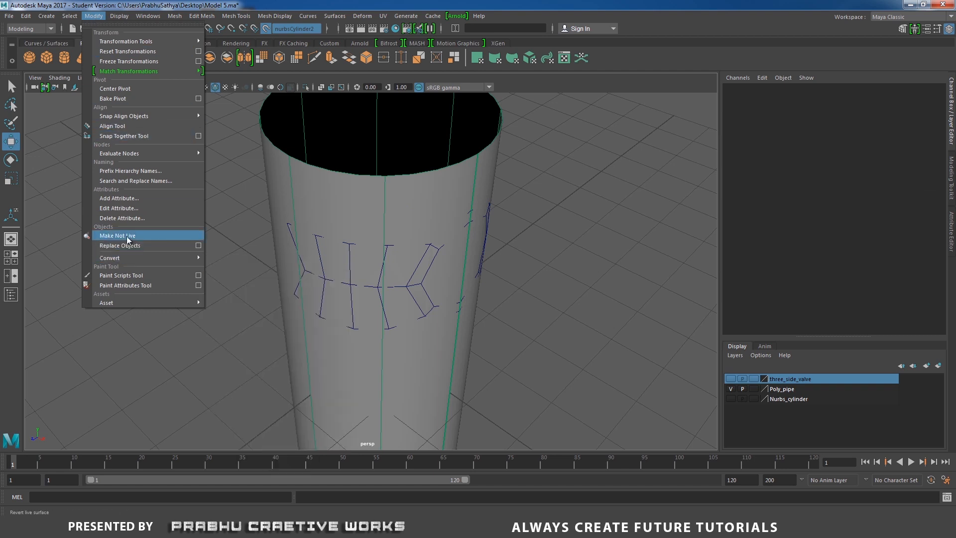
click(120, 235)
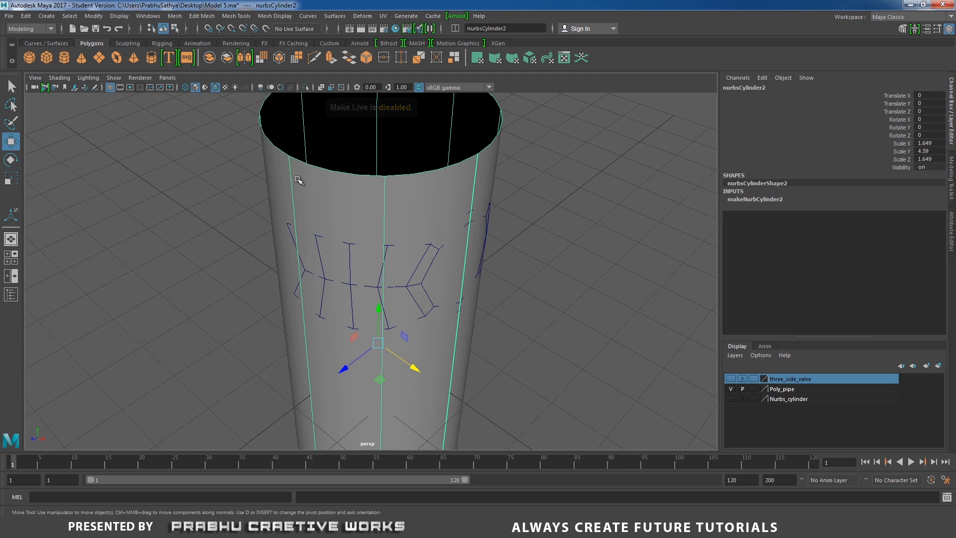
key(Delete)
- Extrude the ring's inner border edge loop outward along X into a long pipe and scale its end flat
click(440, 243)
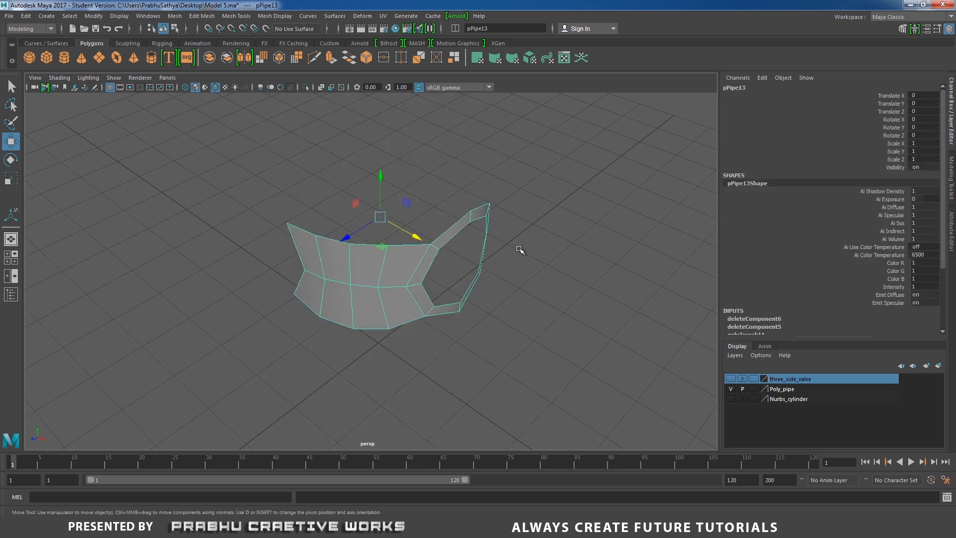
alt+drag(518, 250, 518, 222)
right_click(436, 241)
click(436, 213)
double_click(418, 233)
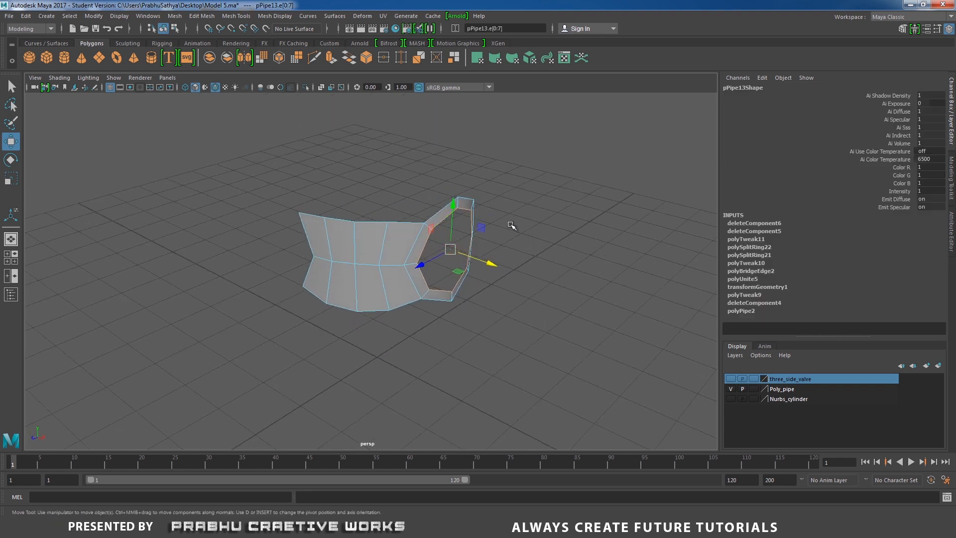
shift+right_click(529, 215)
click(528, 242)
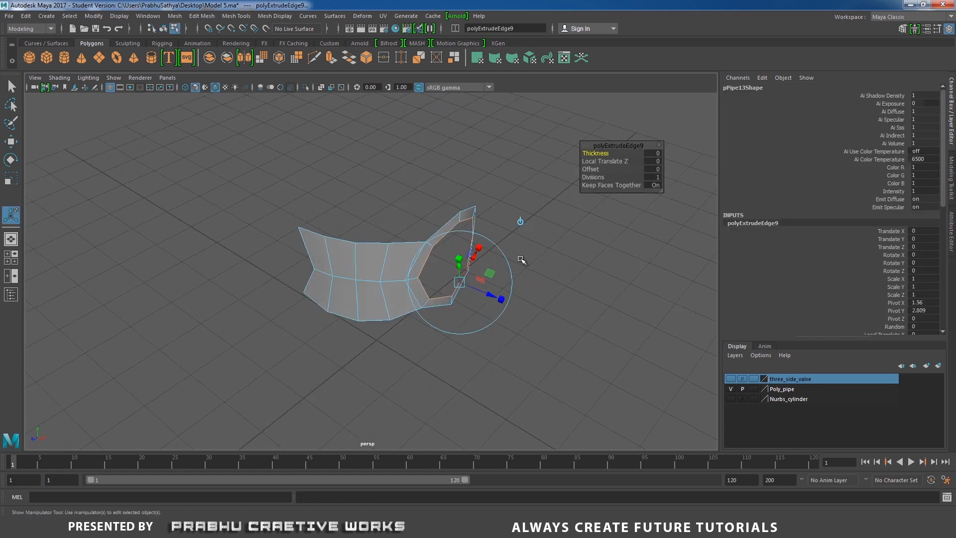
key(w)
drag(493, 279, 438, 235)
key(r)
alt+right_drag(438, 235, 529, 274)
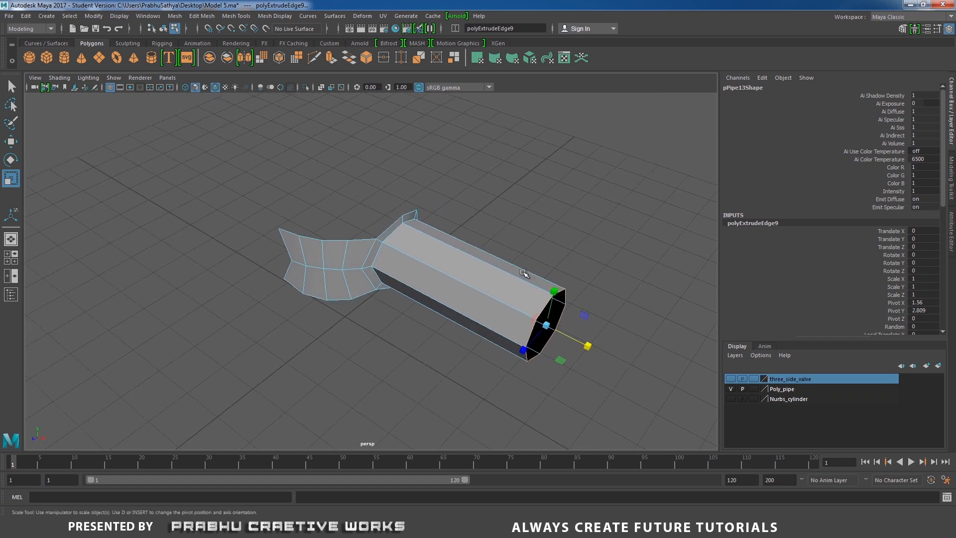
- Extrude the pipe's open end edge loop twice, scaling each extrusion inward to form concentric rings on the end face
alt+middle_drag(529, 274, 436, 227)
alt+right_drag(435, 226, 562, 244)
shift+right_click(560, 224)
key(r)
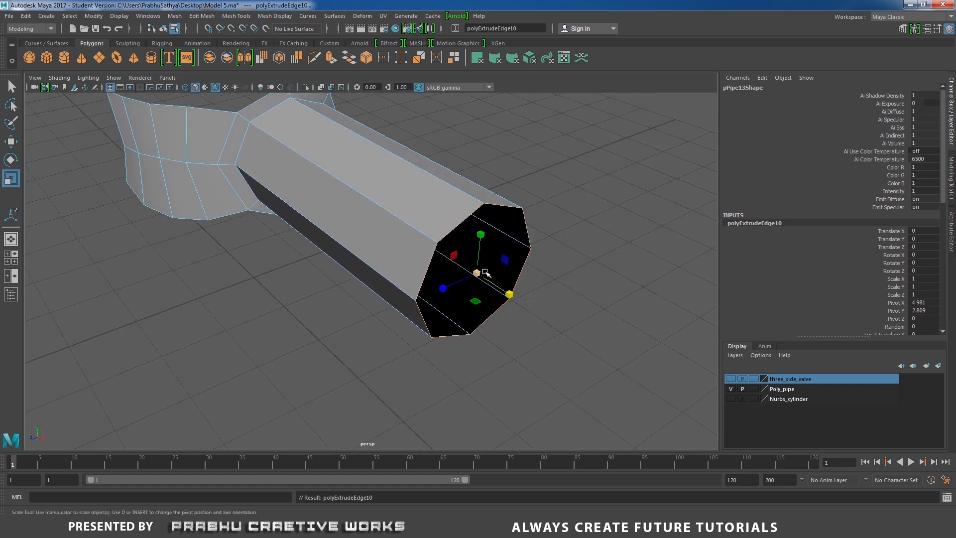
drag(478, 272, 444, 280)
alt+drag(443, 281, 430, 274)
alt+right_drag(429, 275, 603, 248)
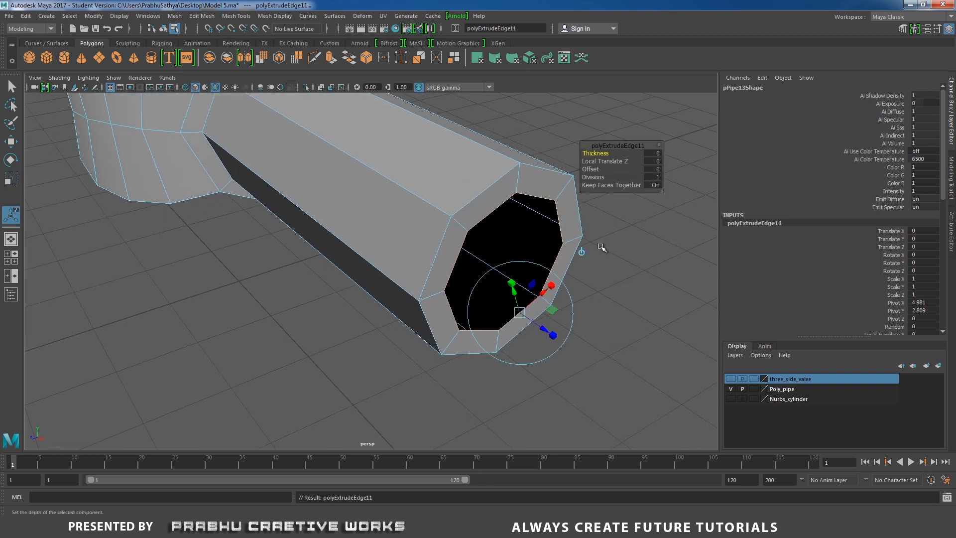
key(r)
drag(507, 266, 490, 238)
- Merge the innermost edge loop to its center to close the pipe's end cap
shift+right_drag(551, 275, 554, 251)
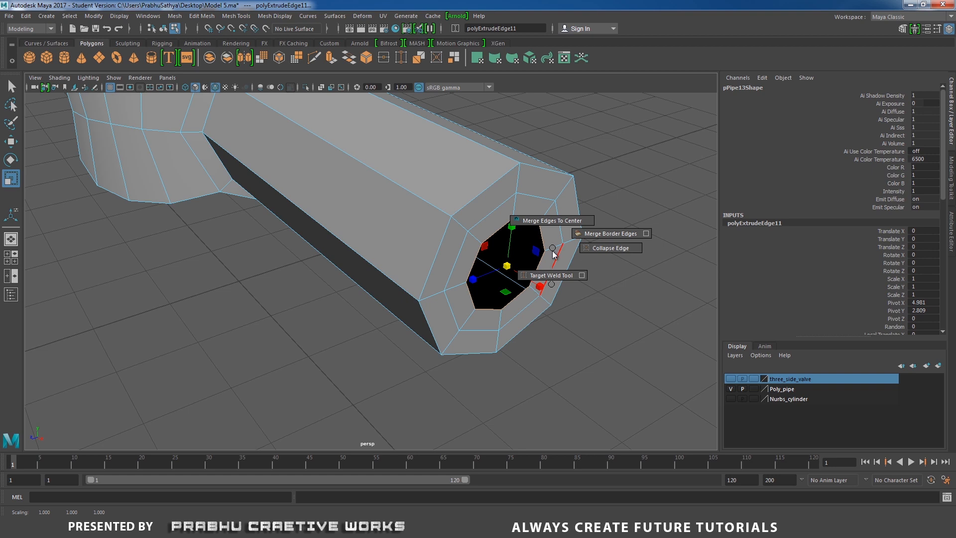
shift+right_drag(555, 253, 557, 275)
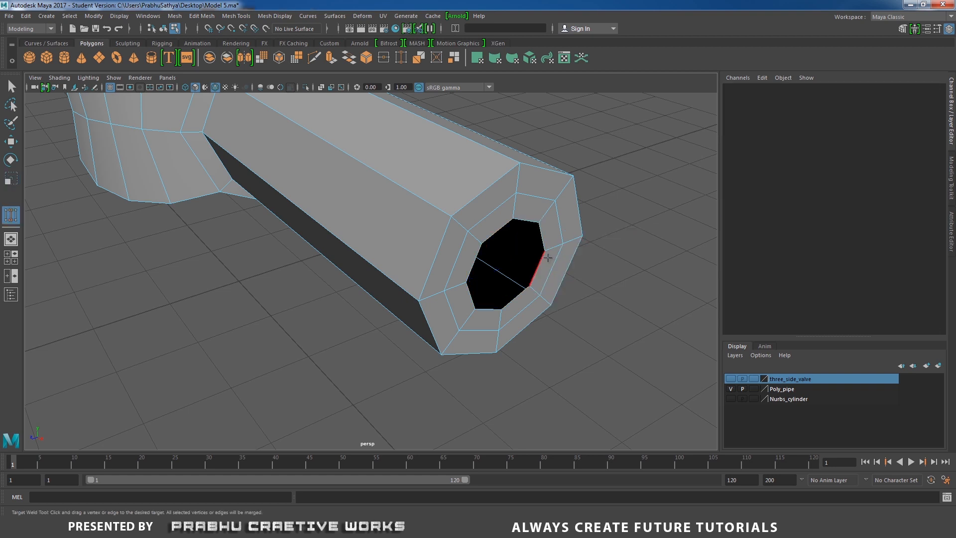
key(w)
click(551, 261)
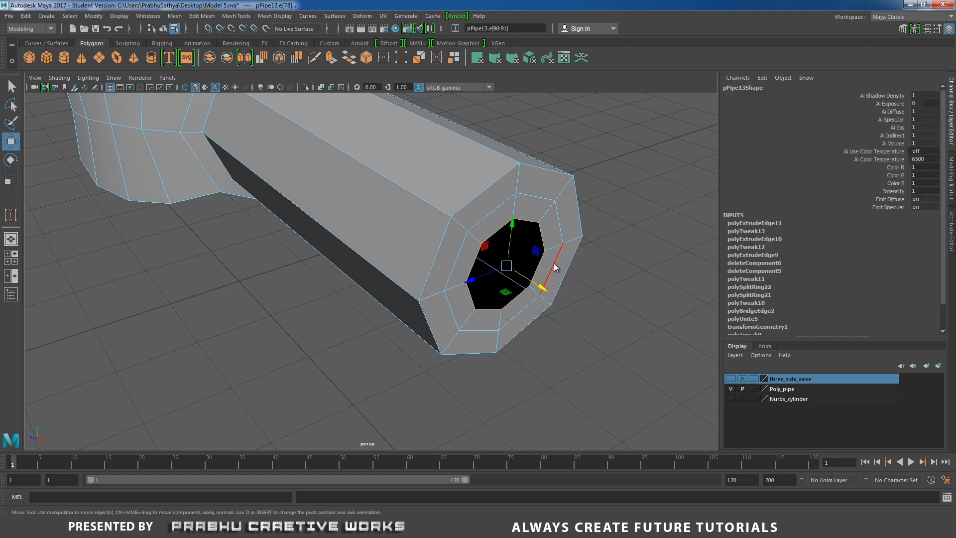
shift+right_drag(554, 263, 558, 214)
- Delete four alternate spoke edges of the end cap, leaving a cross of quads
alt+drag(599, 274, 537, 258)
scroll(507, 272, up, 2)
click(605, 159)
right_drag(471, 192, 470, 165)
click(421, 199)
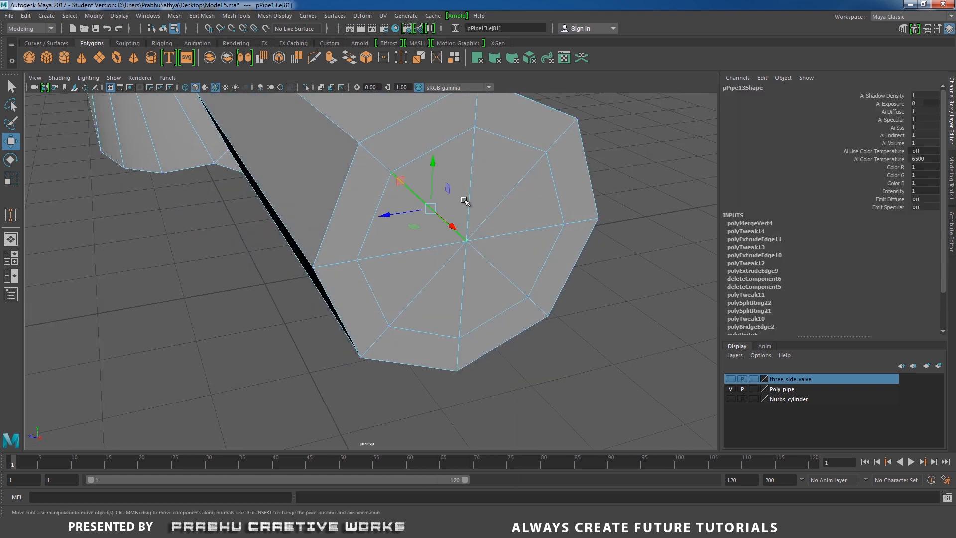
shift+click(504, 200)
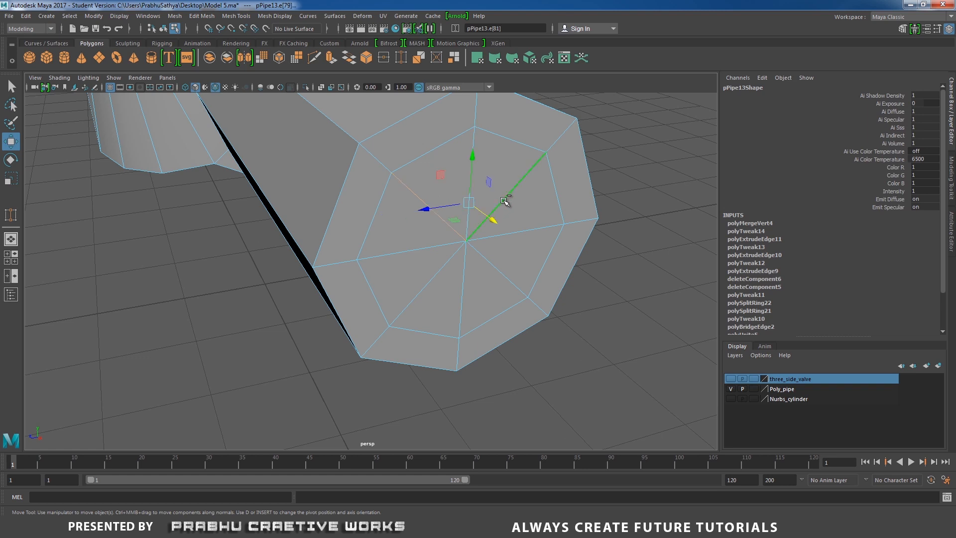
shift+click(504, 280)
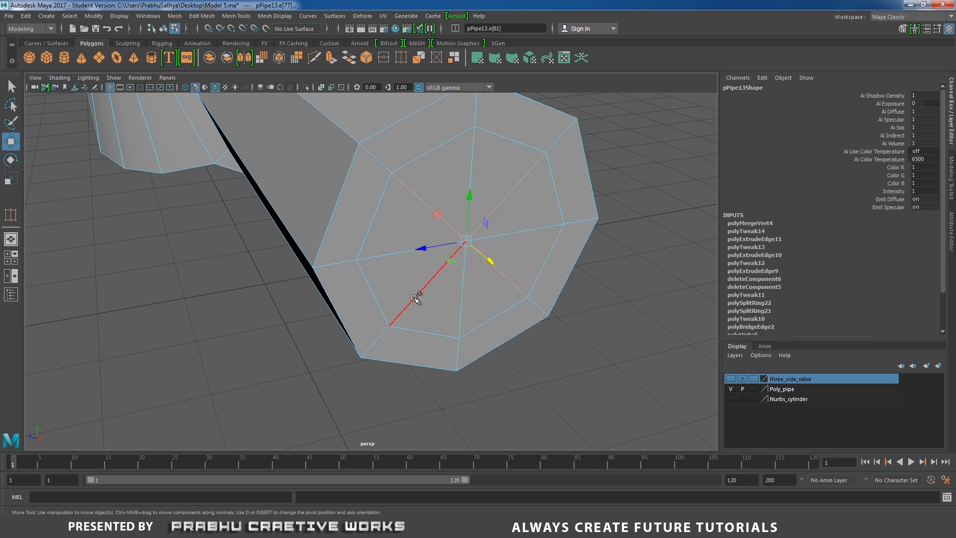
shift+right_drag(548, 219, 500, 235)
key(r)
- Insert supporting edge loops around the pipe, one close to the end cap and one close to the ring
alt+right_drag(609, 253, 544, 258)
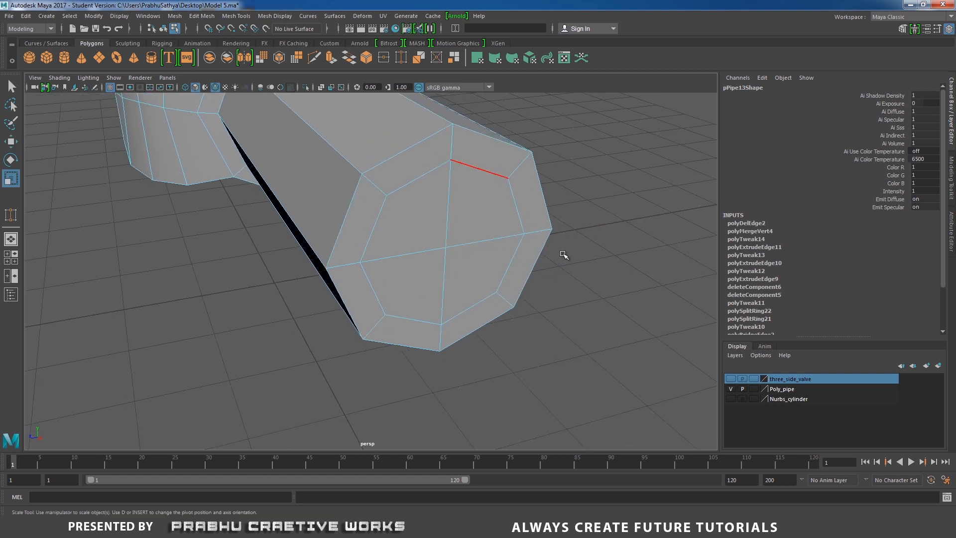
alt+drag(564, 259, 381, 234)
right_drag(440, 188, 477, 184)
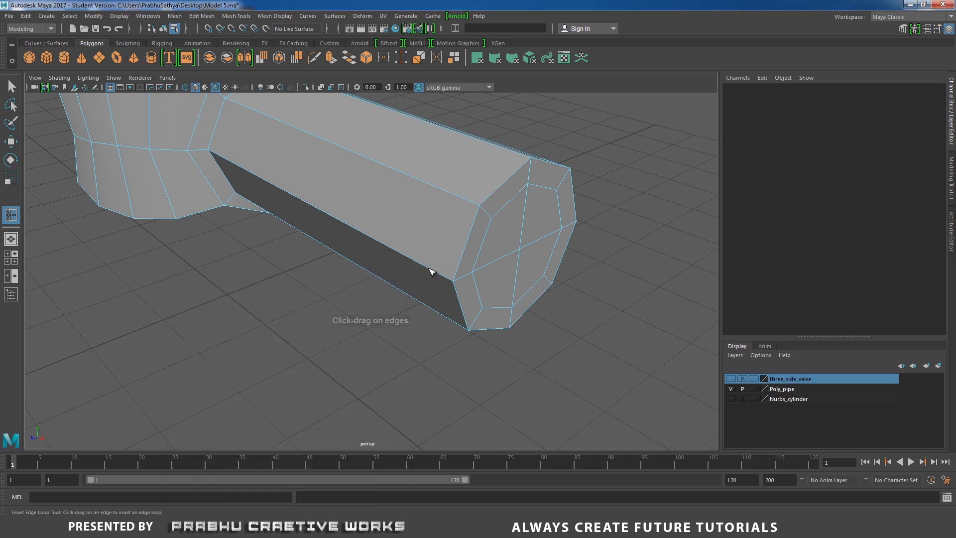
drag(434, 271, 445, 277)
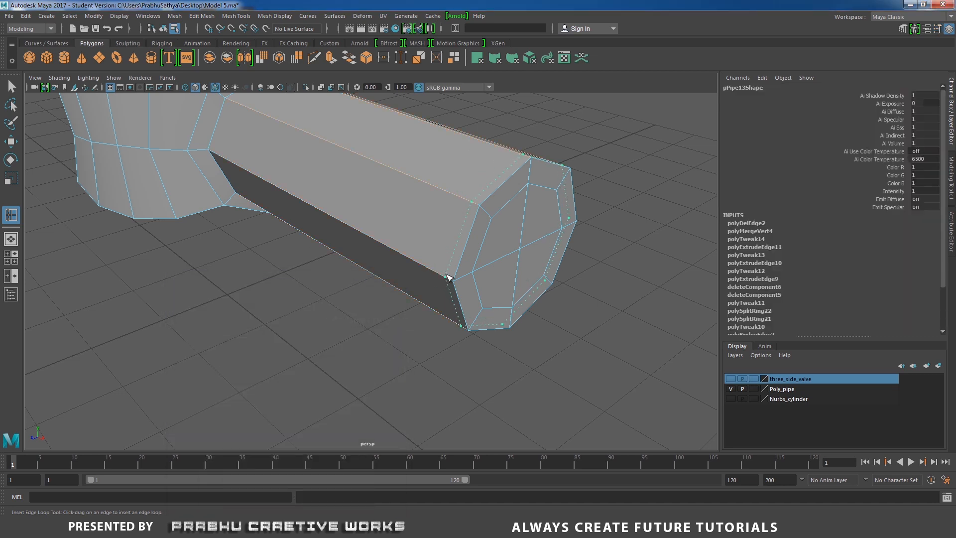
alt+drag(393, 257, 250, 219)
click(228, 209)
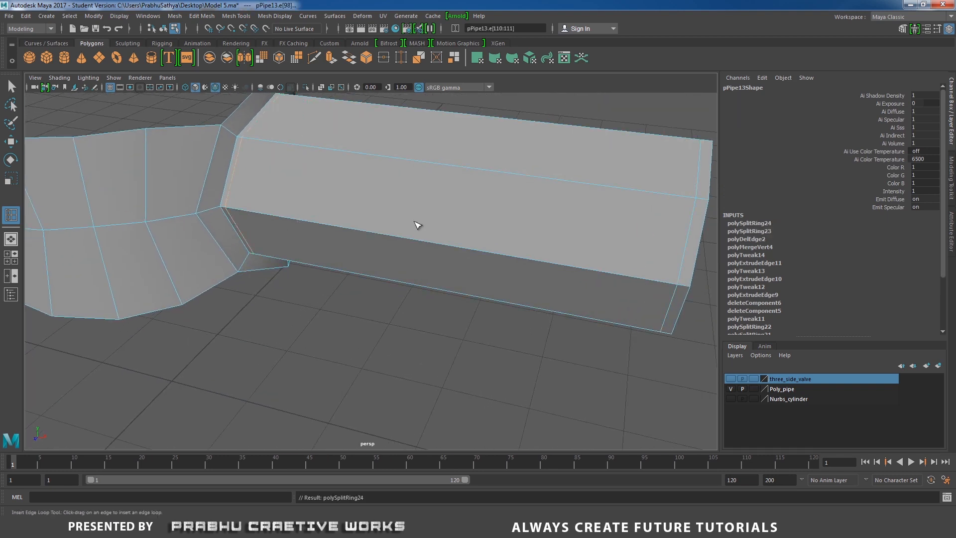
- Return to object selection, inspect the valve segment in smooth preview, and restore the unsmoothed display
alt+right_drag(416, 224, 226, 240)
key(w)
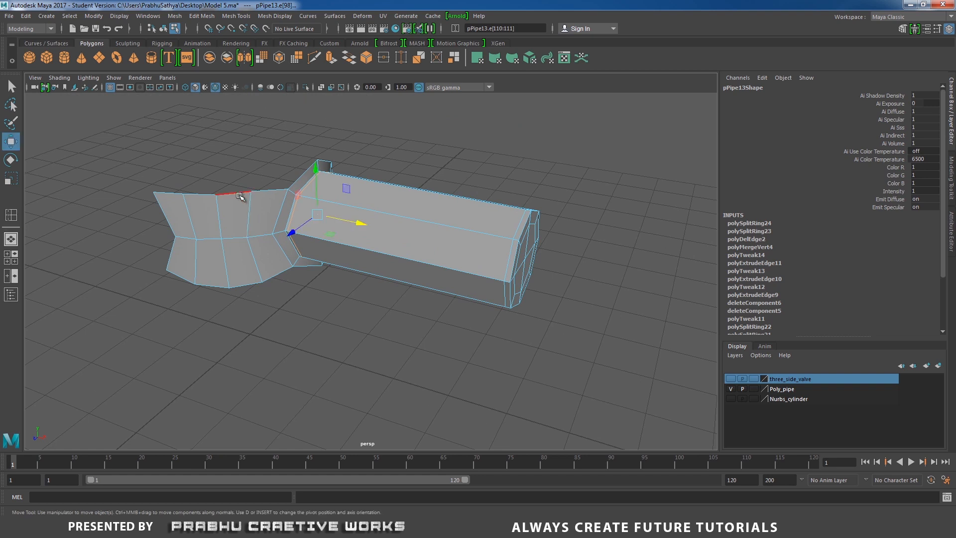
right_drag(235, 193, 286, 172)
key(3)
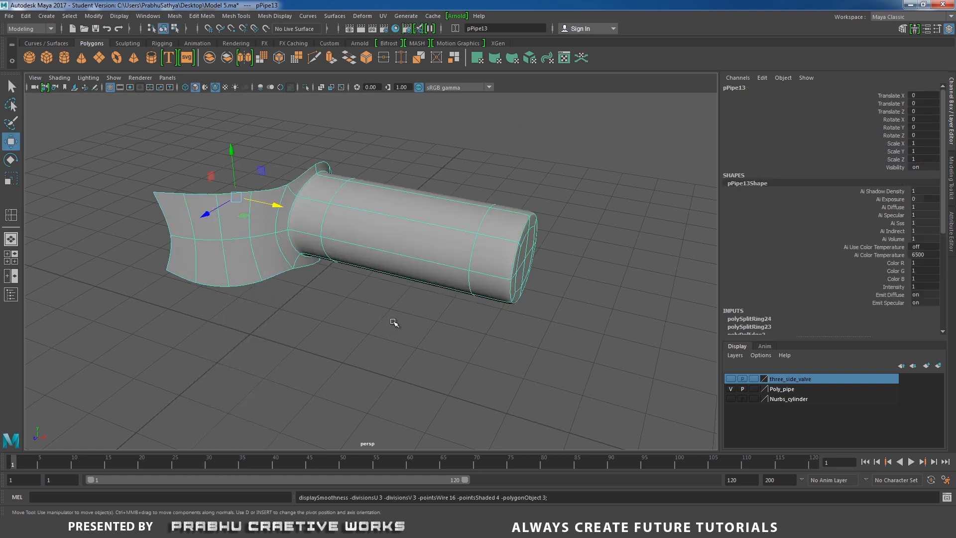
click(451, 314)
alt+drag(450, 314, 325, 291)
click(328, 252)
alt+right_drag(326, 282, 338, 306)
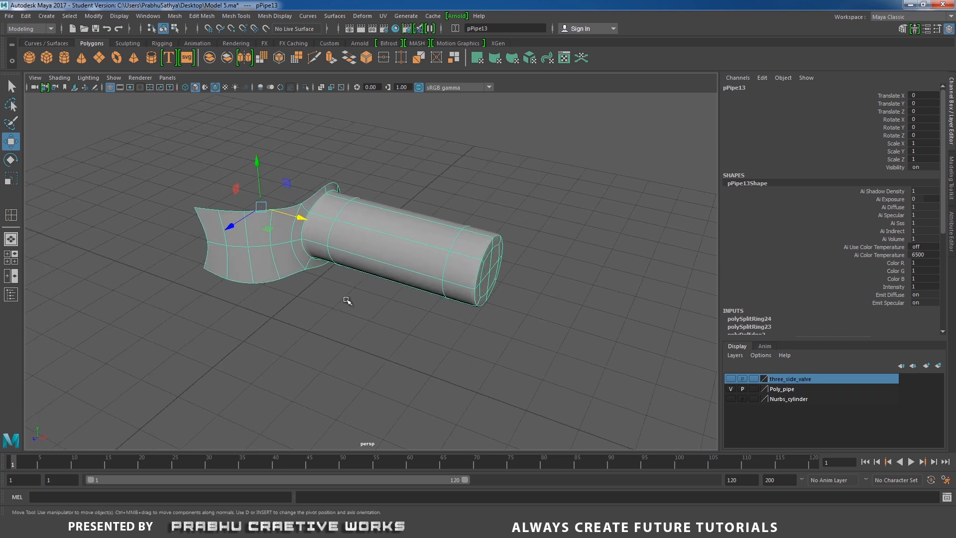
key(1)
- Duplicate the valve segment with Rotate Y 120, and duplicate again with the same transform to complete the three-way ring
alt+drag(349, 301, 374, 267)
click(300, 188)
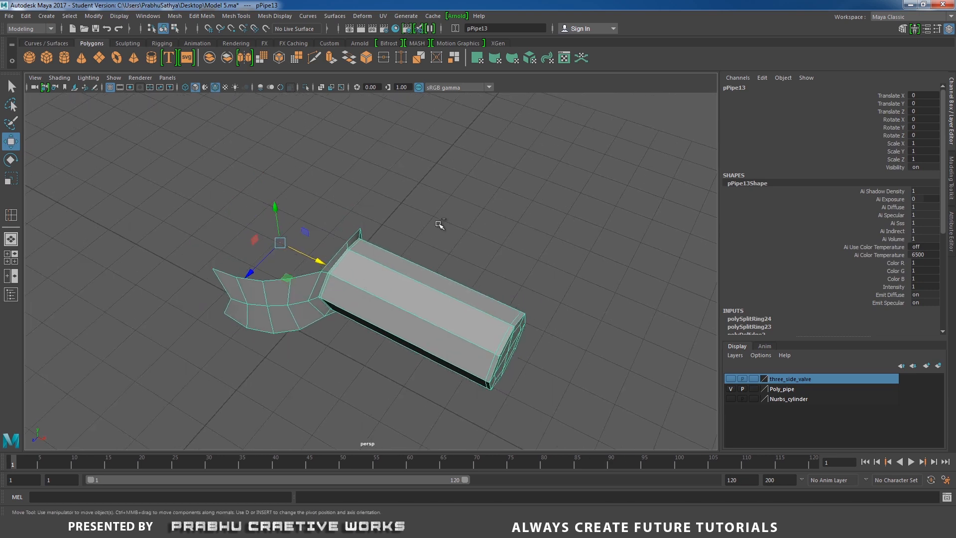
key(ctrl+d)
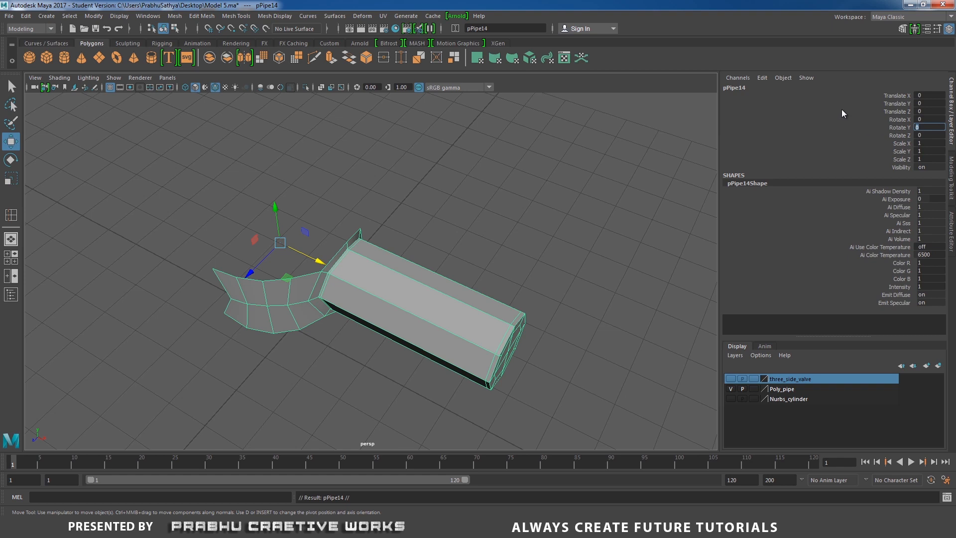
text(12)
key(Return)
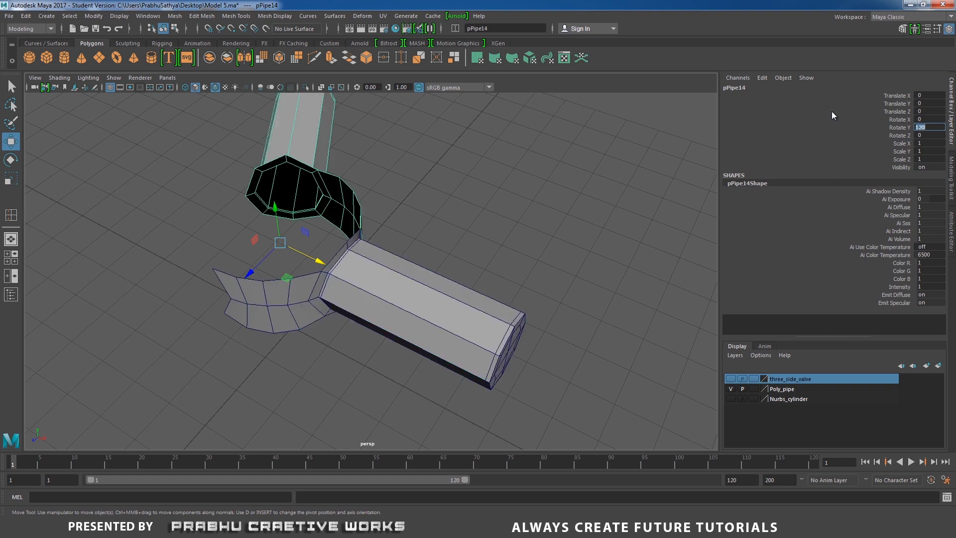
click(900, 127)
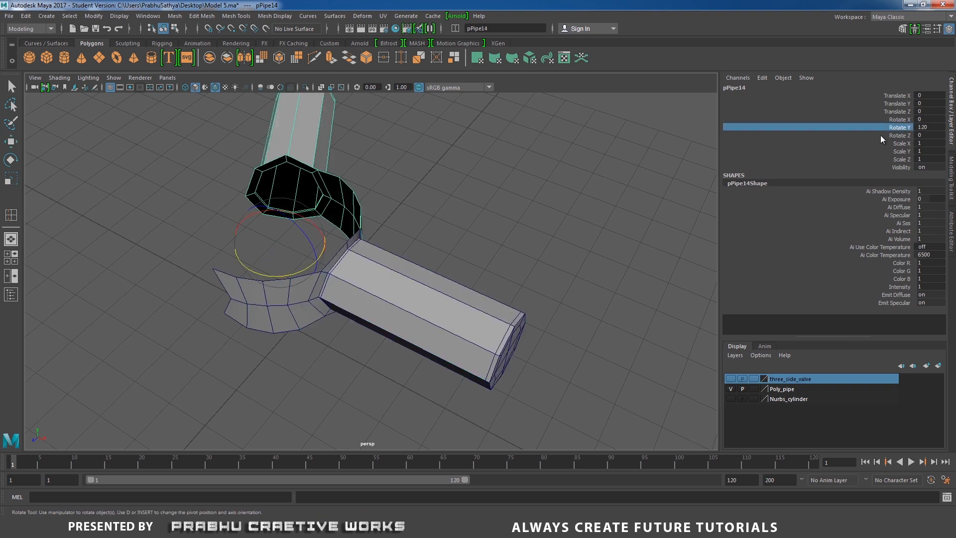
key(shift+d)
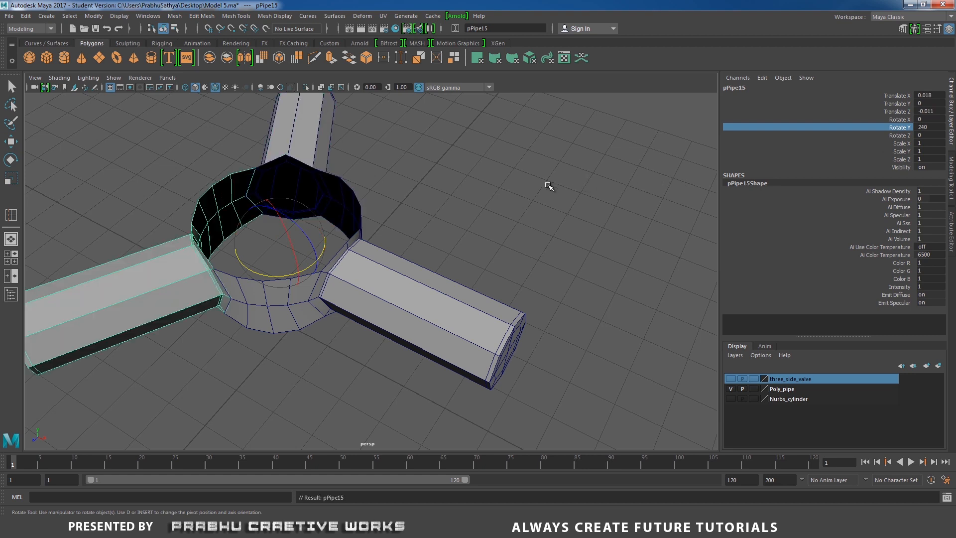
- Select all three valve segments and combine them into one mesh
alt+drag(549, 186, 410, 235)
alt+middle_drag(410, 234, 411, 291)
alt+right_drag(412, 292, 319, 199)
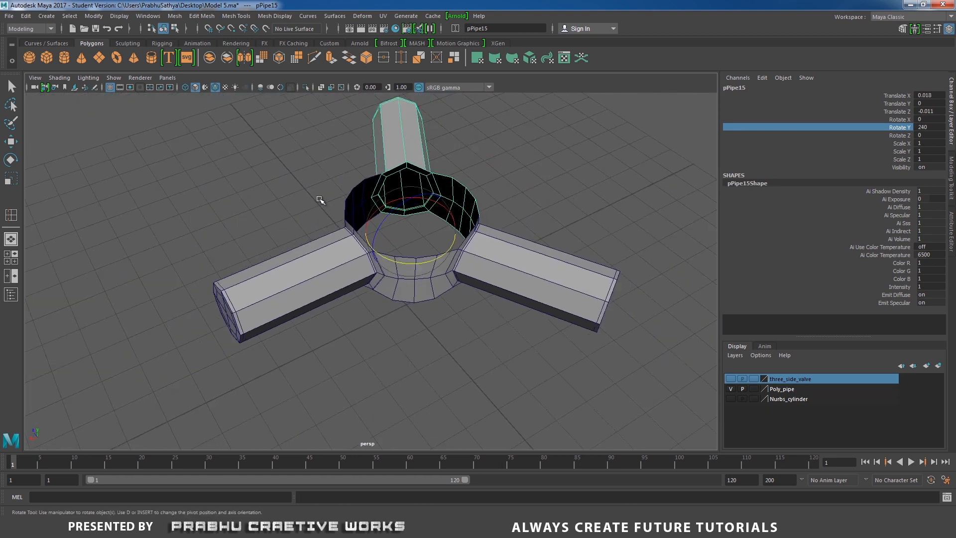
drag(300, 145, 573, 332)
shift+right_drag(483, 283, 465, 467)
alt+drag(412, 318, 413, 343)
alt+right_drag(428, 339, 594, 401)
- Switch the combined valve to vertex selection and weld the doubled vertices at the first seam with the Target Weld Tool
alt+drag(476, 214, 453, 261)
alt+right_drag(453, 261, 563, 304)
alt+drag(428, 269, 333, 265)
alt+right_drag(334, 265, 366, 261)
alt+drag(366, 262, 340, 240)
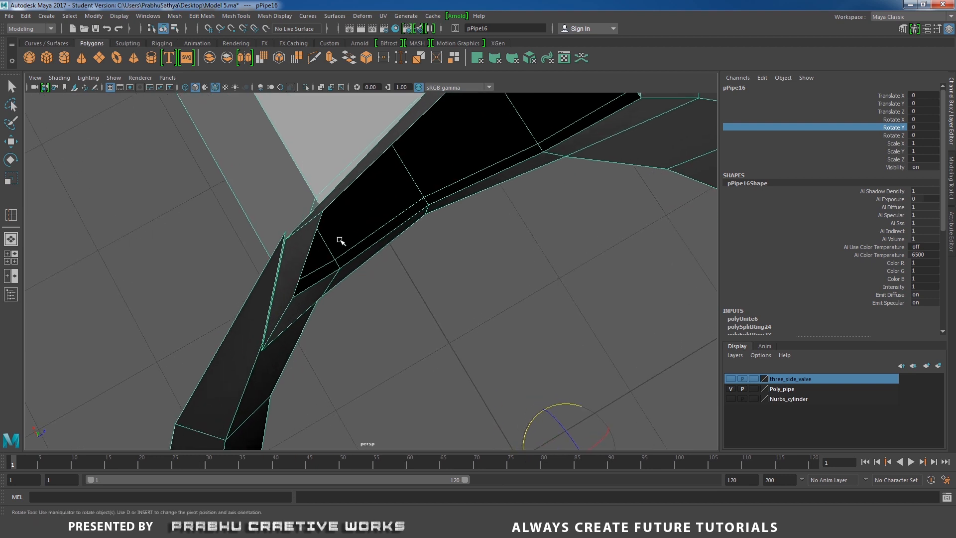
right_drag(314, 239, 359, 225)
key(w)
alt+middle_drag(358, 225, 384, 233)
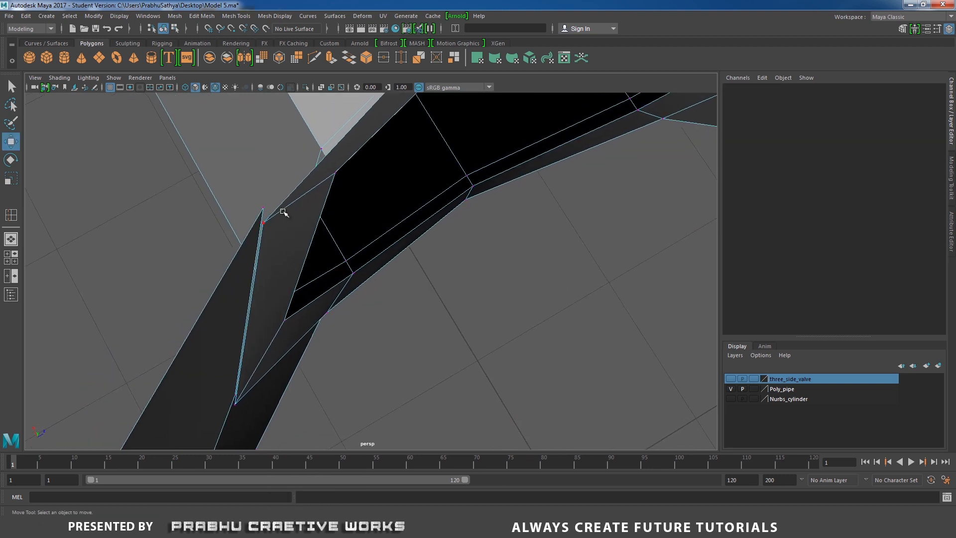
click(263, 206)
mouse_move(283, 244)
shift+right_down()
mouse_move(284, 209)
mouse_move(283, 236)
shift+right_up()
alt+drag(286, 239, 419, 241)
mouse_move(420, 241)
alt+mouse_down()
mouse_move(465, 263)
mouse_move(478, 235)
mouse_move(334, 235)
mouse_move(309, 269)
mouse_move(417, 336)
mouse_move(437, 269)
mouse_move(436, 285)
mouse_move(432, 248)
alt+mouse_up()
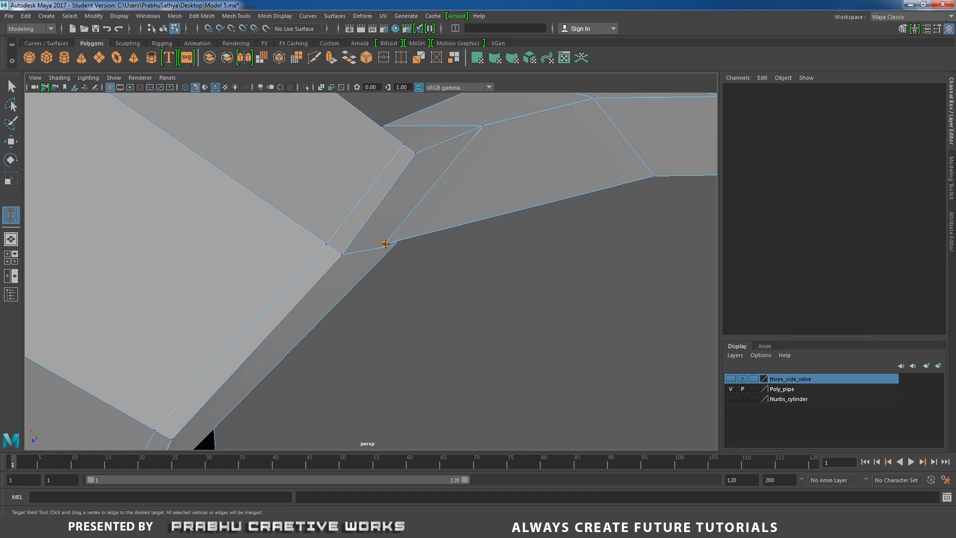
- Target-weld the remaining separate vertices where the pipe's ring meets the adjoining bridge section
alt+drag(529, 269, 375, 250)
alt+drag(478, 239, 357, 210)
scroll(493, 270, up, 4)
alt+drag(493, 271, 513, 371)
alt+middle_drag(513, 389, 536, 301)
scroll(535, 301, up, 5)
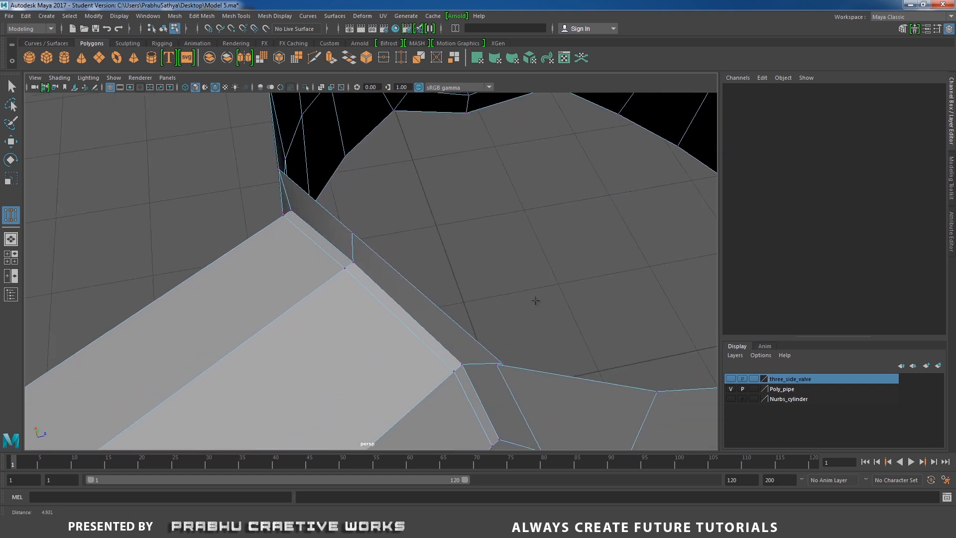
- Target-weld the doubled vertices along the inner rim at the next seam of the valve ring
alt+drag(501, 320, 425, 315)
alt+middle_drag(507, 292, 539, 290)
alt+drag(539, 290, 449, 241)
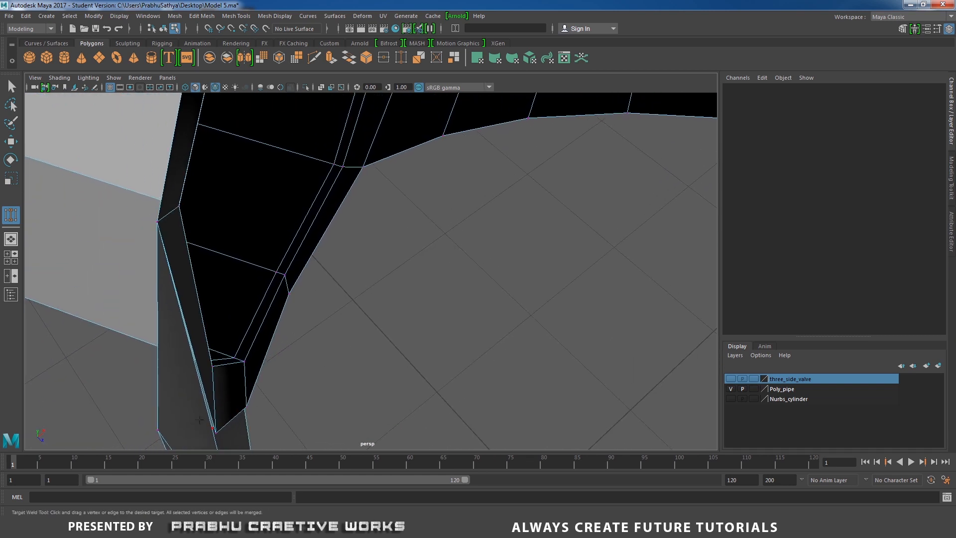
drag(212, 428, 216, 433)
alt+drag(239, 408, 353, 359)
alt+middle_drag(412, 279, 420, 331)
alt+drag(420, 331, 387, 252)
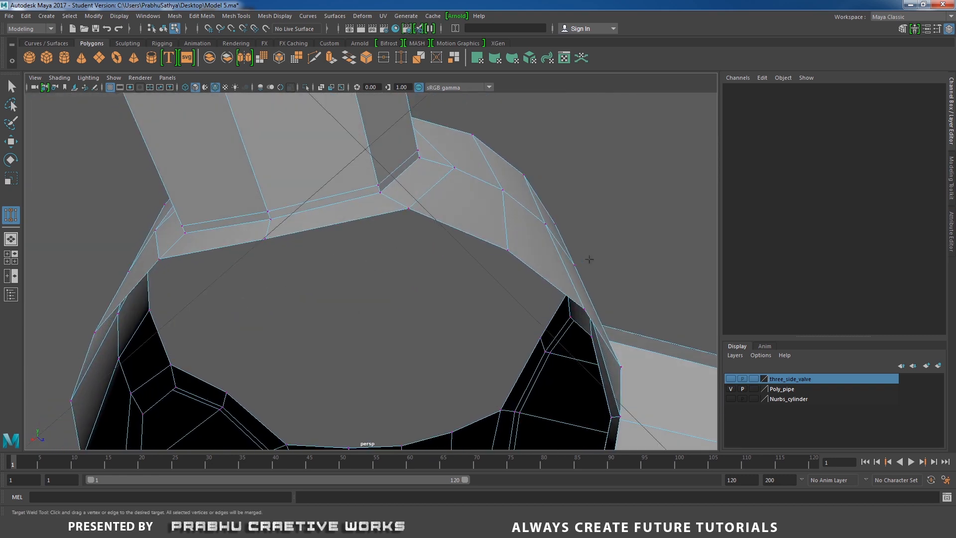
- Target-weld the remaining separate rim vertices where the side pipes meet the central ring, checking the ring from several sides
alt+drag(590, 259, 398, 309)
alt+right_drag(399, 309, 484, 369)
alt+middle_drag(485, 369, 493, 326)
alt+right_drag(493, 327, 538, 344)
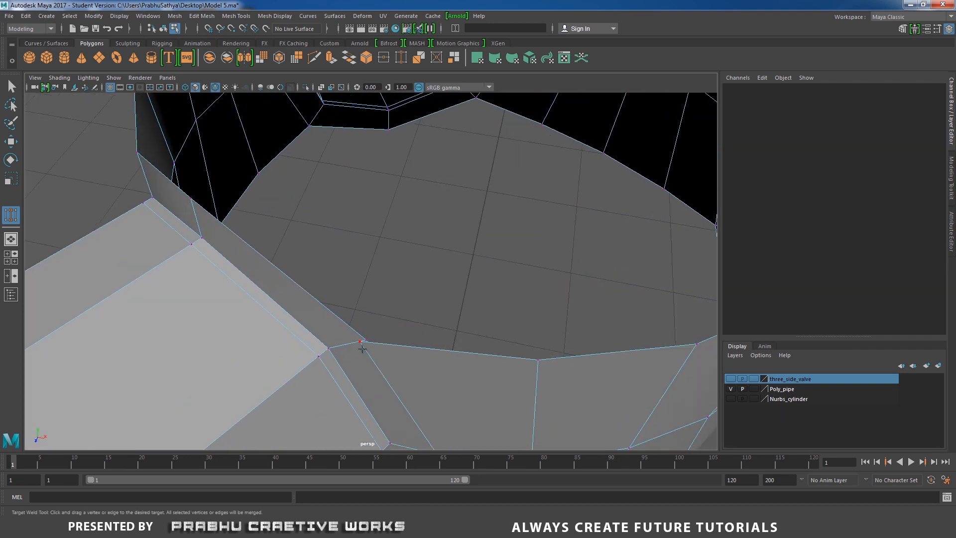
alt+drag(386, 336, 286, 327)
alt+right_drag(286, 327, 336, 284)
alt+drag(336, 285, 219, 234)
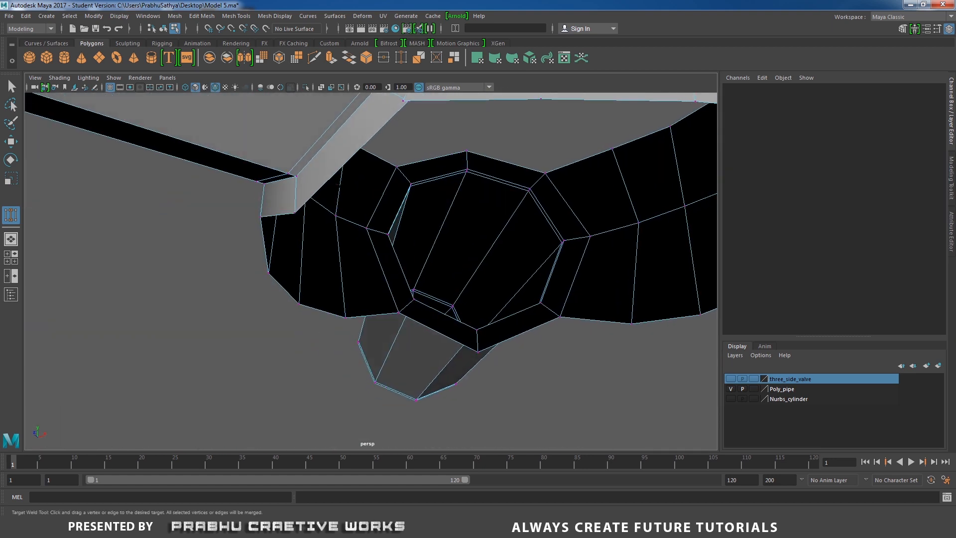
alt+drag(339, 185, 396, 152)
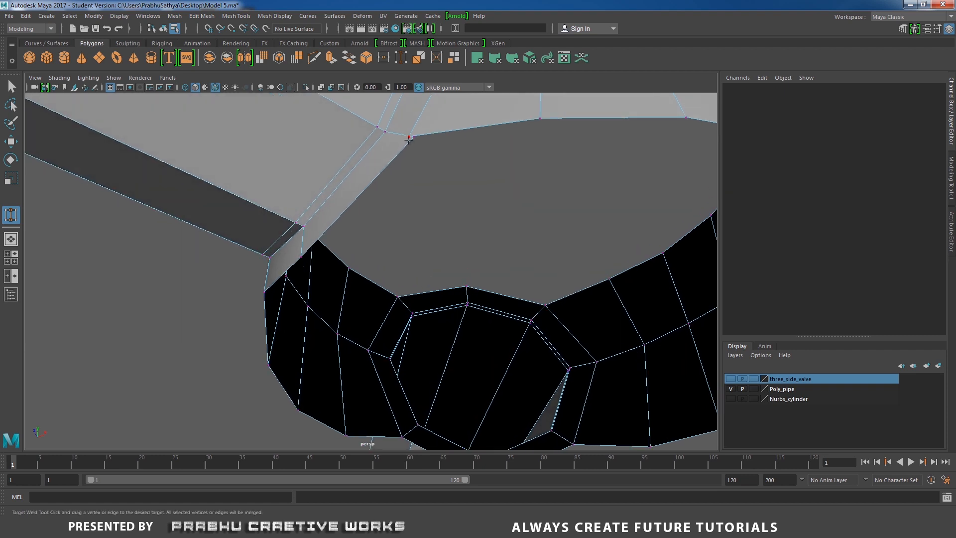
alt+right_drag(586, 198, 350, 241)
alt+drag(350, 241, 220, 256)
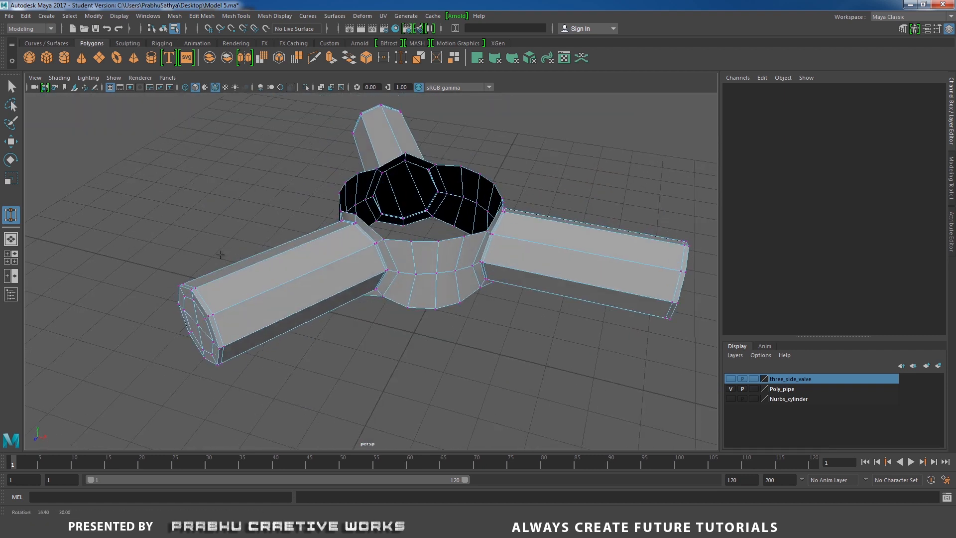
- Select the ring's upper border edges and extrude them upward to a height of about 5.1
alt+right_drag(219, 256, 334, 272)
key(w)
right_drag(437, 254, 474, 201)
click(439, 233)
scroll(436, 214, down, 2)
key(w)
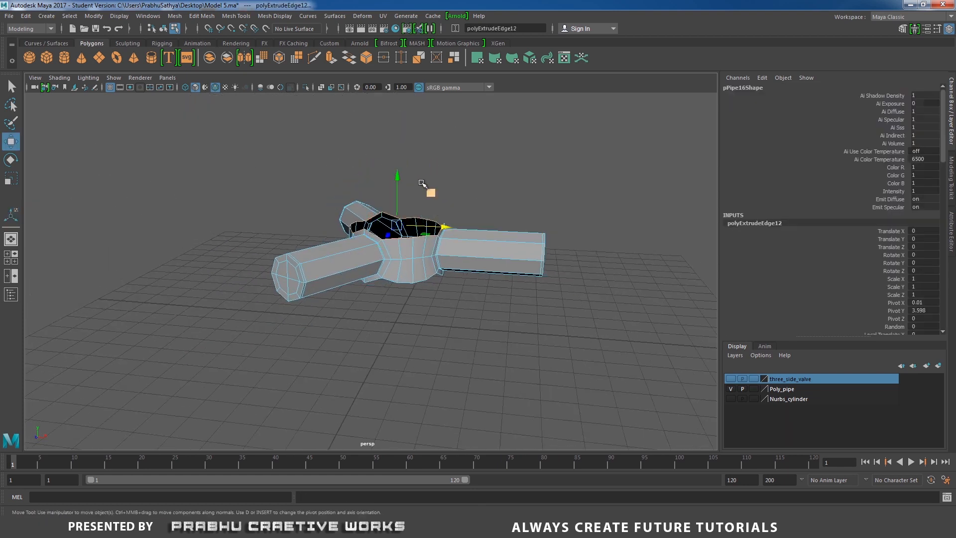
drag(398, 171, 399, 130)
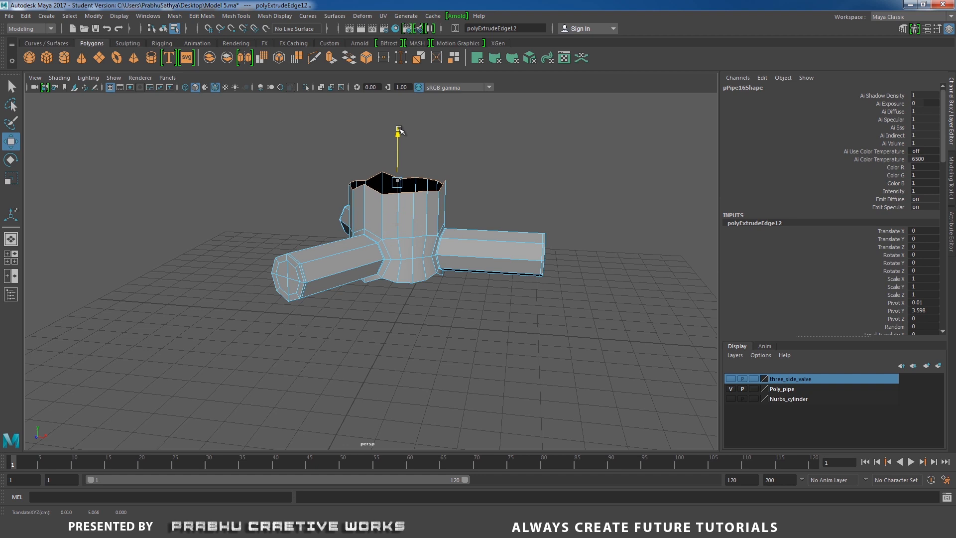
- Flatten the extruded upper rim along Y and lower it to a height of about 4.3
key(r)
drag(400, 136, 399, 160)
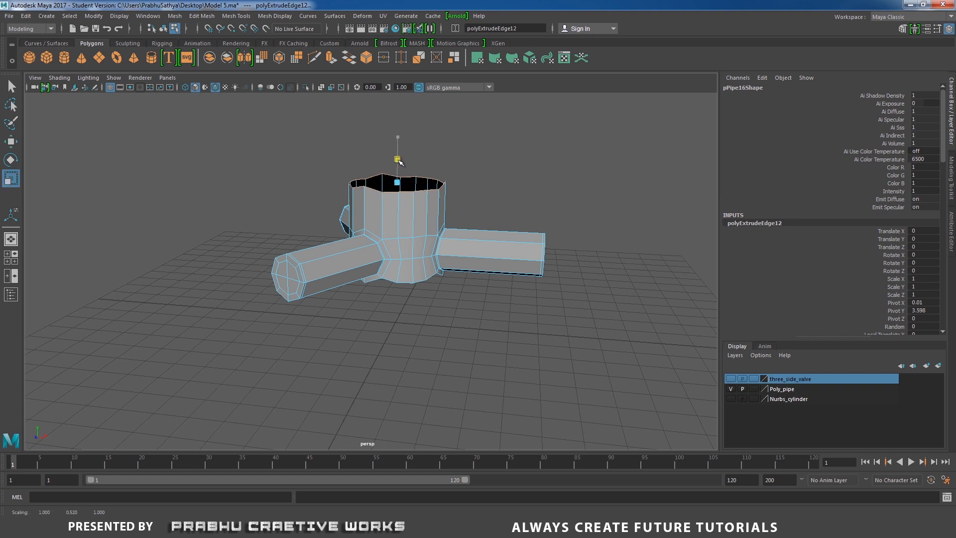
key(w)
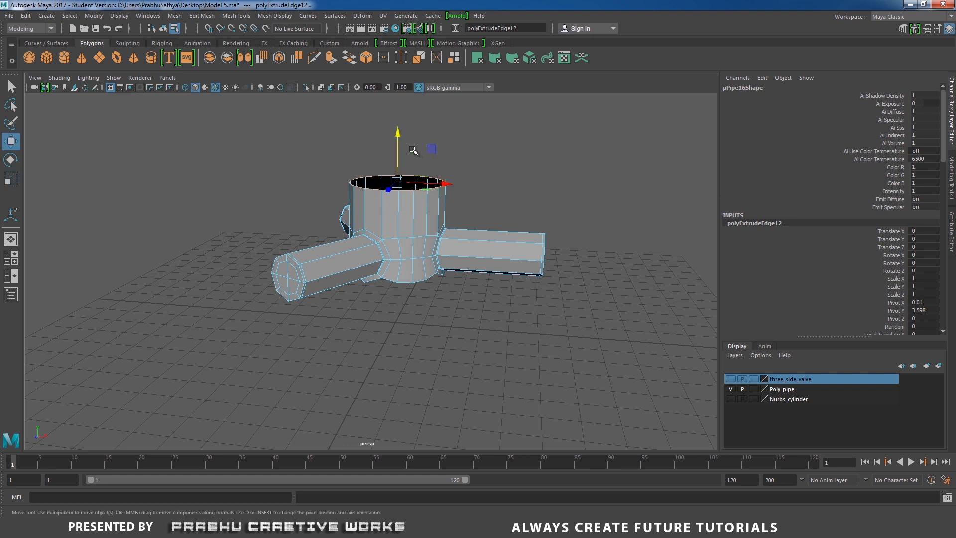
mouse_move(396, 132)
mouse_down()
mouse_move(393, 155)
mouse_move(405, 159)
mouse_move(407, 141)
mouse_up()
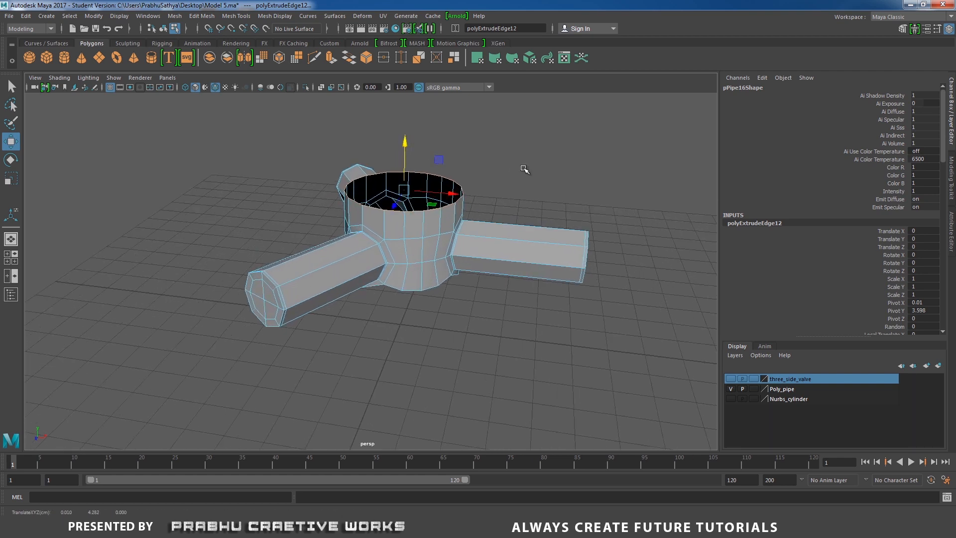
- Extrude the flattened upper rim and scale it inward to form a flat ring on top of the valve
shift+right_drag(523, 167, 518, 191)
alt+drag(518, 191, 513, 249)
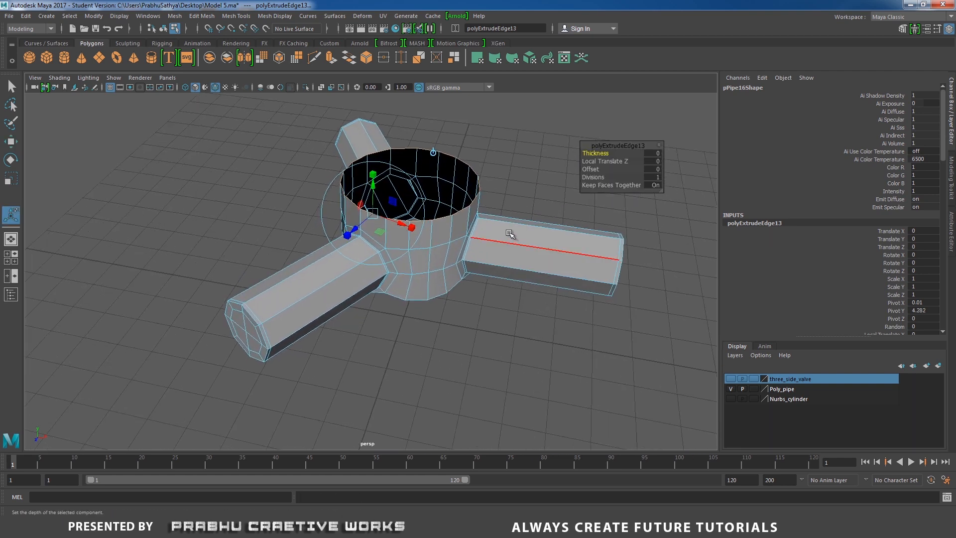
key(r)
drag(411, 181, 399, 227)
alt+right_drag(400, 227, 446, 225)
shift+right_drag(478, 205, 478, 225)
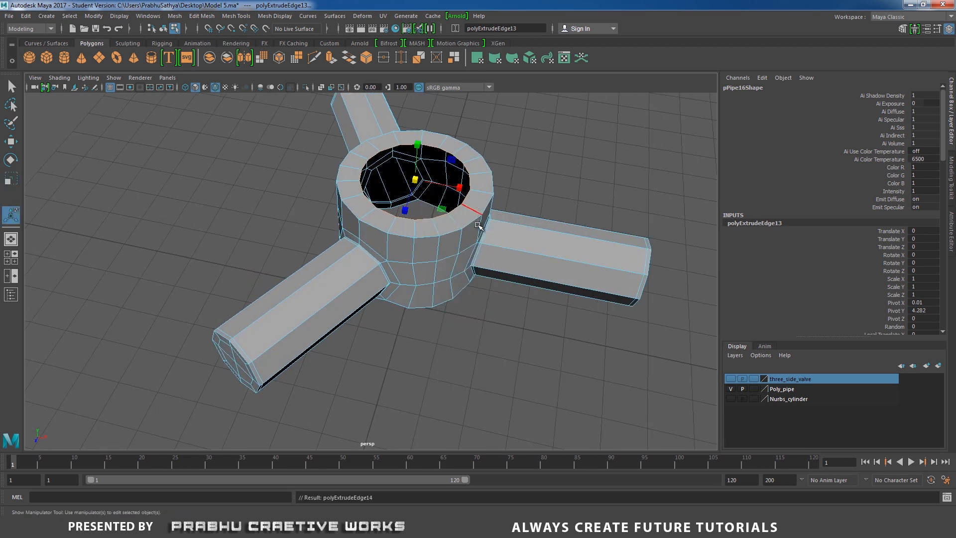
- Extrude the inner rim inward again and merge its vertices into one centre point to close the top cap
alt+drag(477, 223, 381, 214)
key(r)
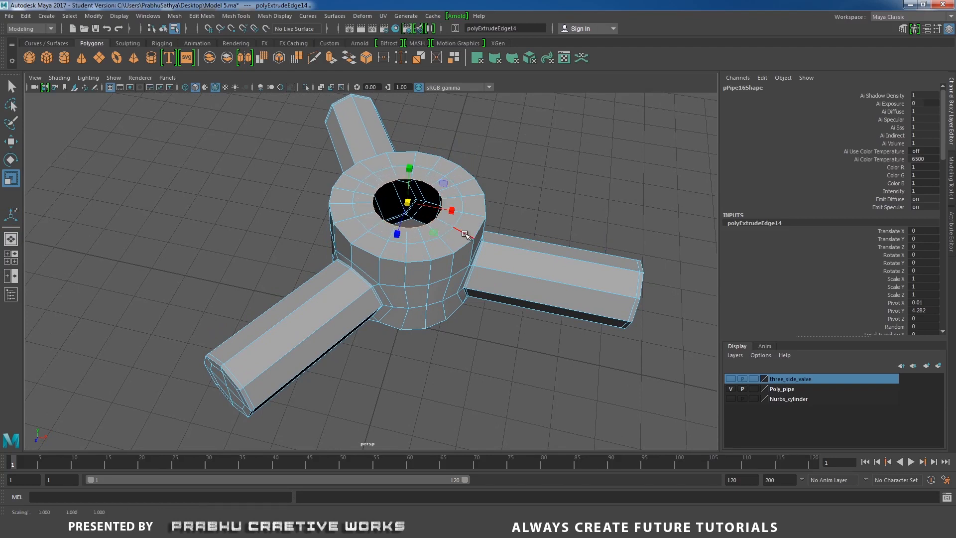
shift+right_drag(466, 238, 469, 188)
alt+drag(438, 213, 446, 234)
alt+right_drag(446, 235, 480, 265)
alt+drag(417, 214, 447, 242)
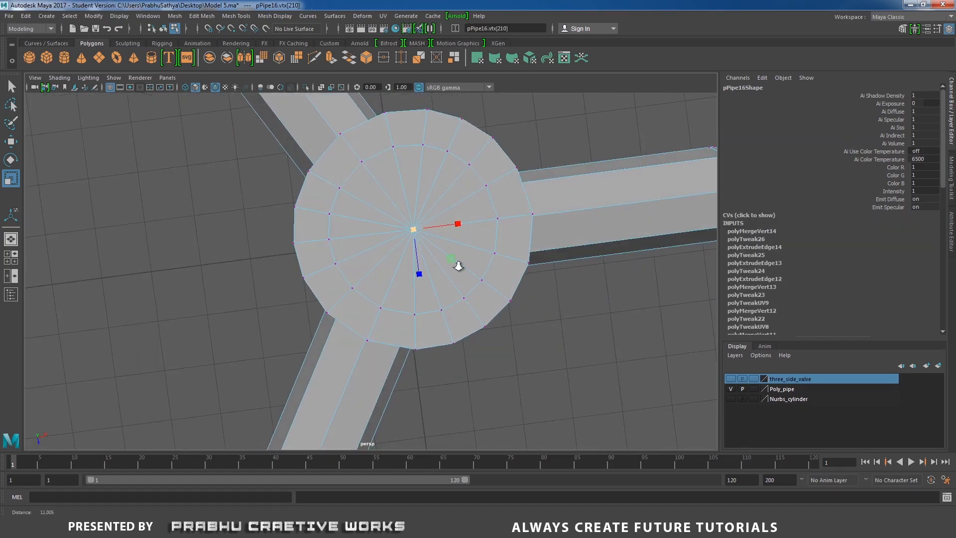
- Select every second radial edge around the top cap's centre and delete them
alt+right_drag(457, 265, 473, 274)
right_drag(366, 219, 368, 199)
click(369, 214)
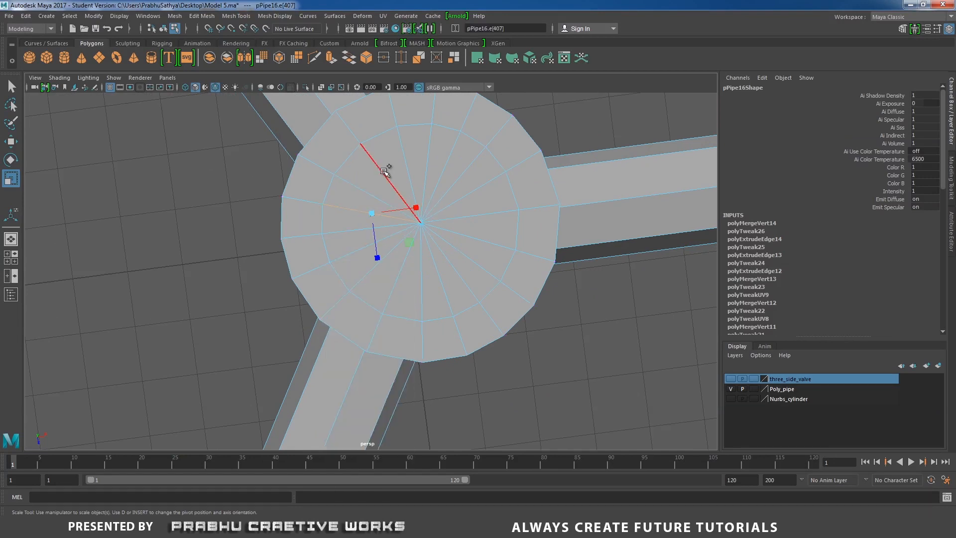
click(383, 170)
click(424, 158)
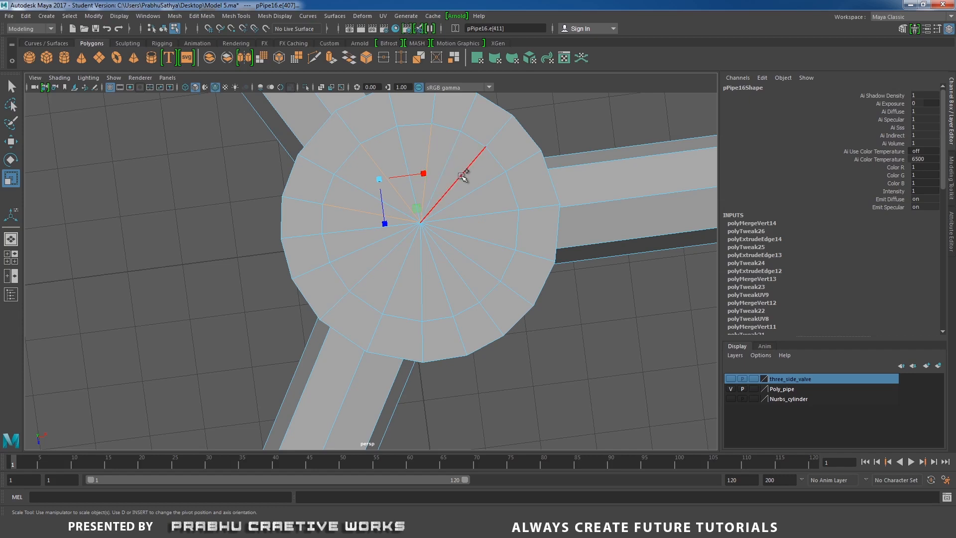
click(463, 175)
click(478, 212)
click(472, 255)
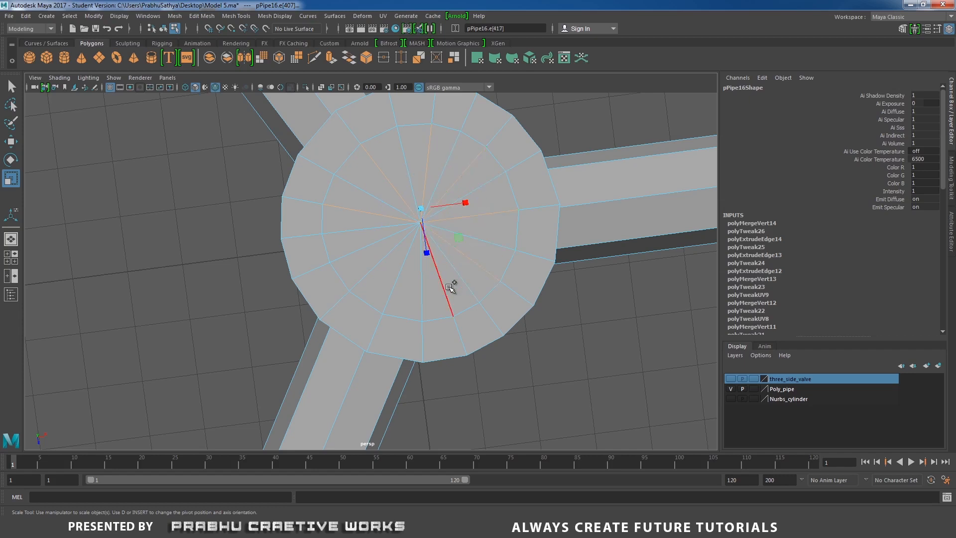
click(446, 285)
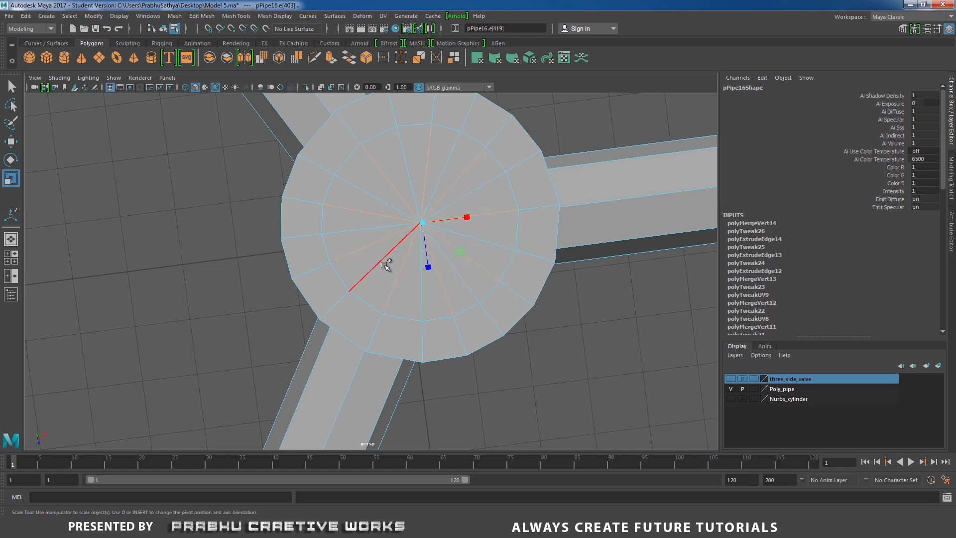
shift+right_drag(374, 273, 330, 279)
alt+drag(330, 279, 423, 207)
- Bevel the outer edge loop of the top cap with a fraction of 0.1 and an increased segment count
right_drag(424, 208, 437, 174)
double_click(425, 223)
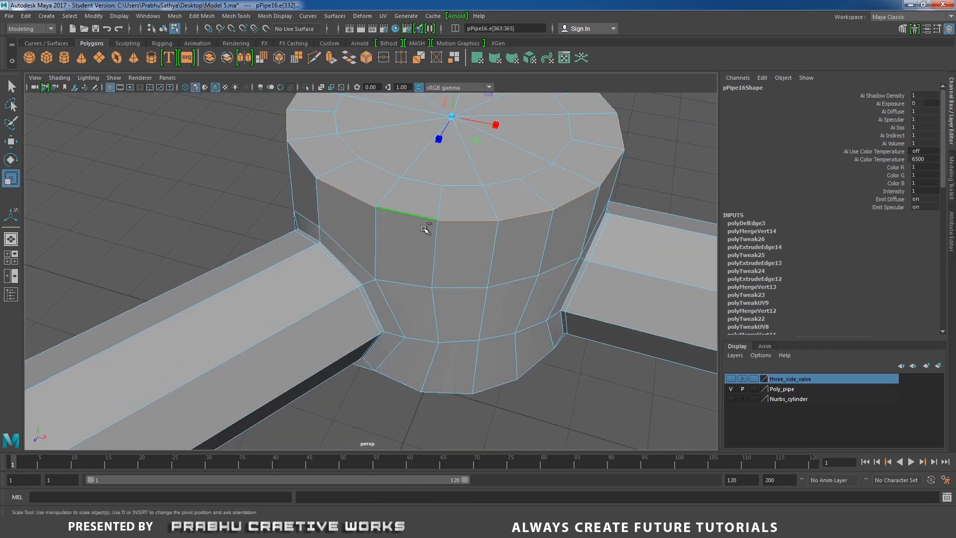
shift+right_drag(424, 224, 480, 232)
alt+drag(498, 222, 554, 202)
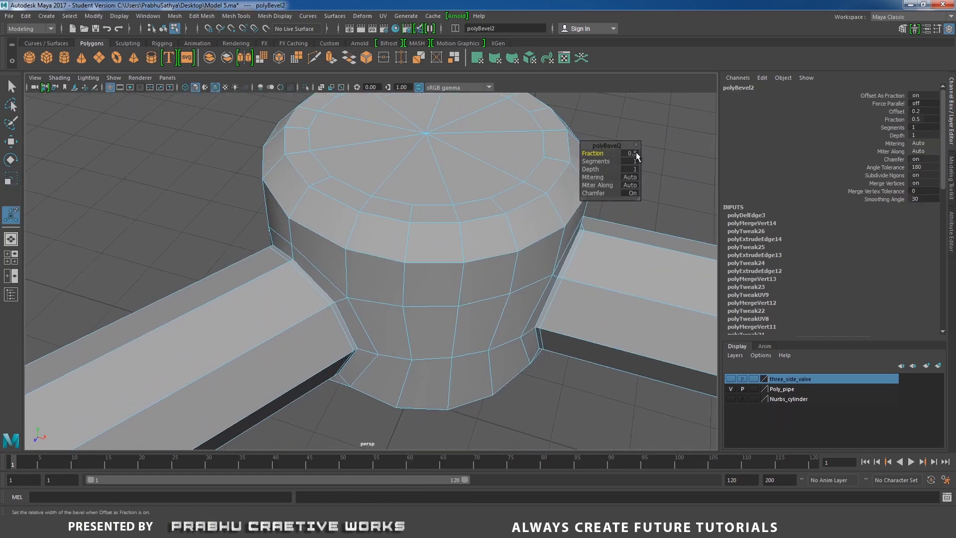
text(0.1)
key(Return)
click(629, 161)
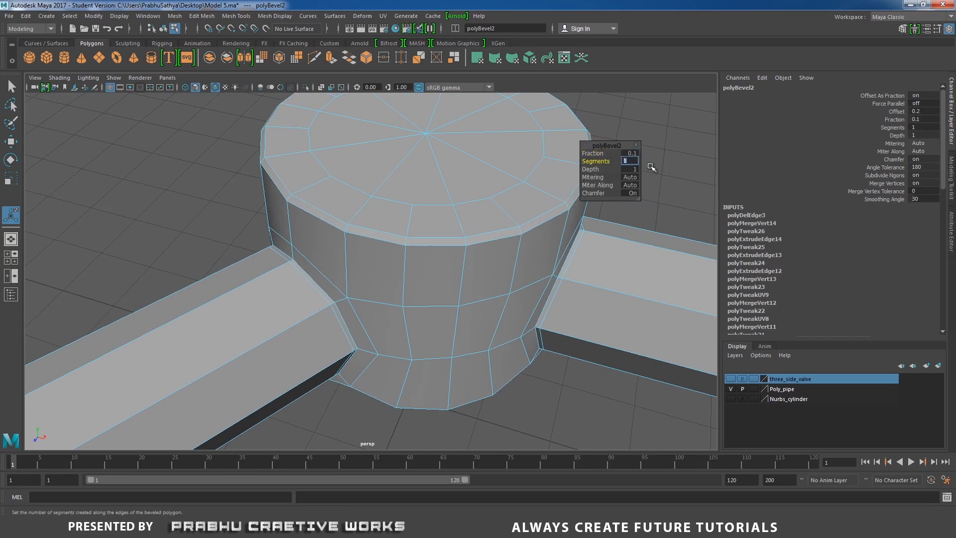
key(Return)
right_drag(453, 152, 498, 132)
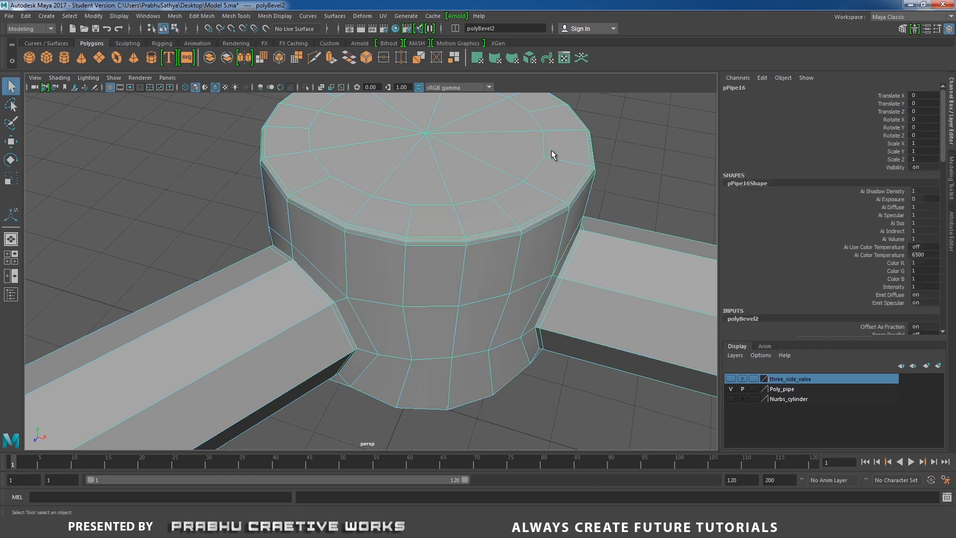
- Select the lower border edges of the valve body and extrude them downward into a long cylinder
alt+right_drag(552, 154, 299, 156)
alt+drag(386, 264, 386, 225)
alt+middle_drag(398, 229, 380, 169)
scroll(380, 171, up, 3)
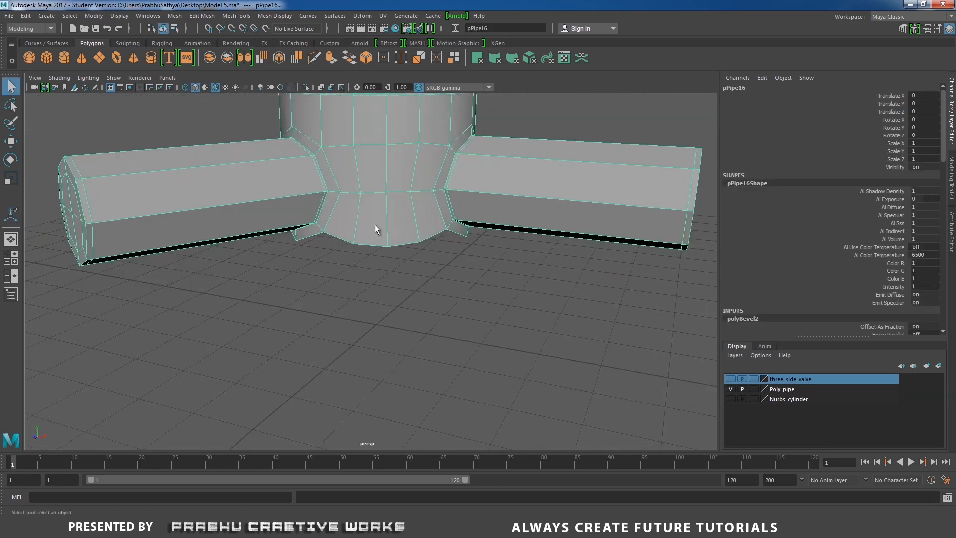
right_drag(375, 224, 365, 189)
double_click(362, 240)
alt+right_drag(412, 245, 397, 273)
key(w)
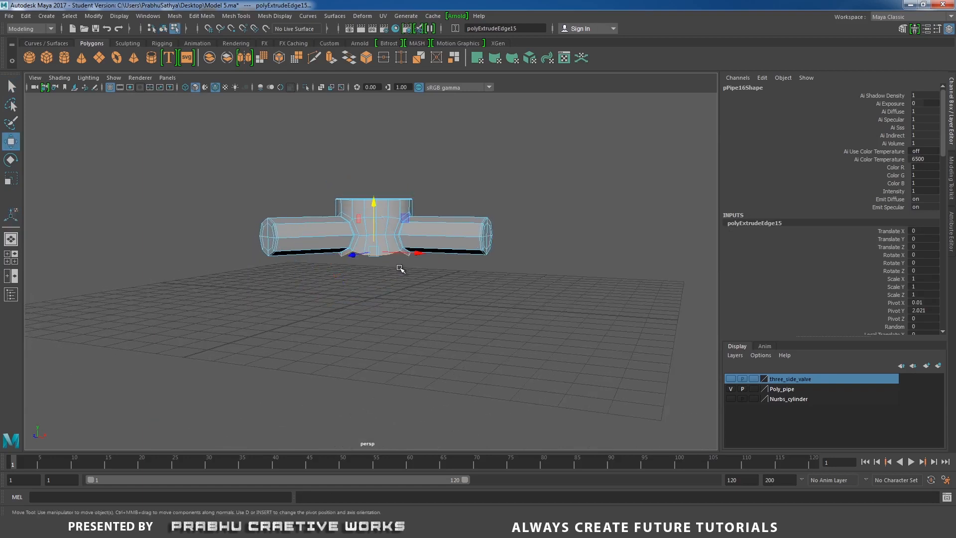
drag(373, 194, 378, 347)
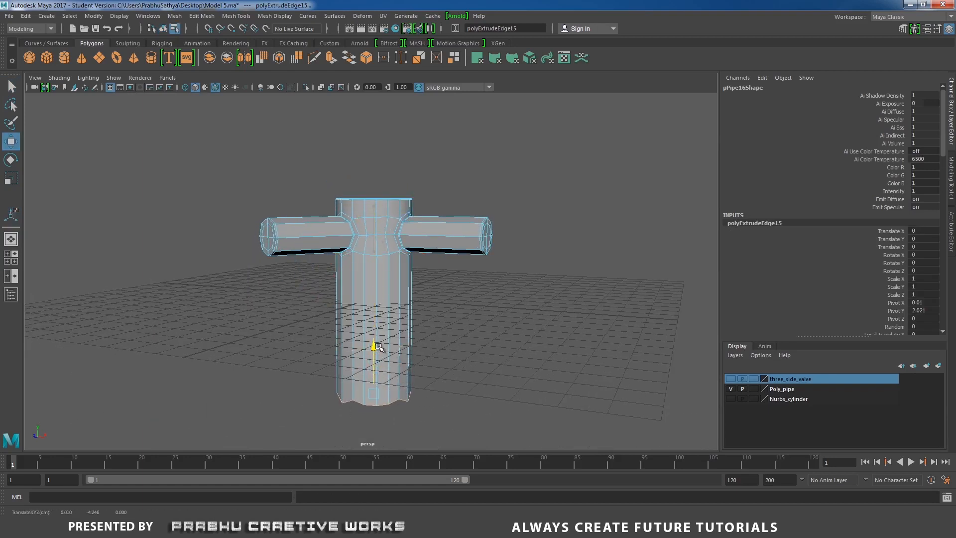
- Flatten the cylinder's bottom border along Y and lower it slightly to a height of about -4.8
alt+middle_drag(383, 318, 386, 281)
alt+right_drag(386, 282, 408, 316)
alt+middle_drag(409, 287, 407, 277)
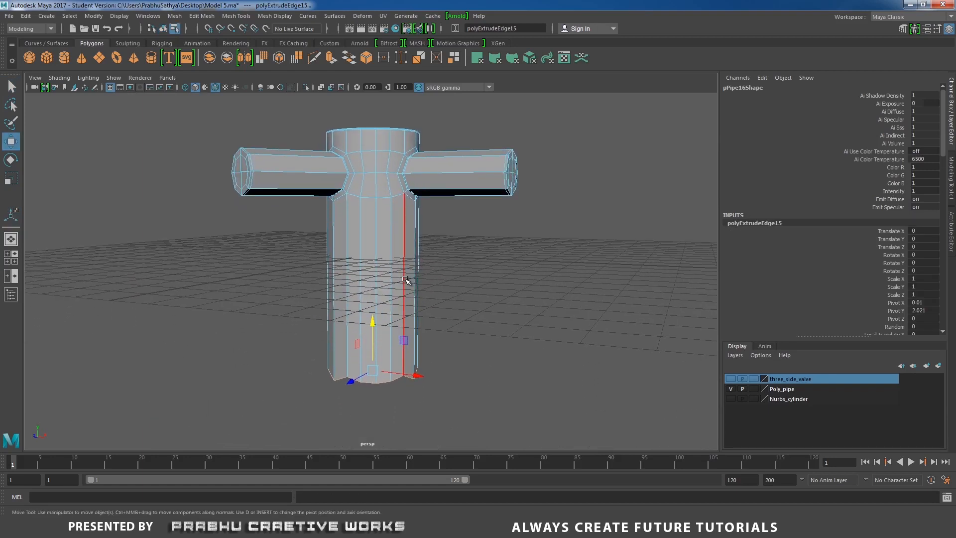
key(r)
drag(373, 326, 375, 374)
alt+middle_drag(380, 280, 381, 235)
alt+drag(410, 286, 411, 319)
alt+middle_drag(412, 259, 404, 282)
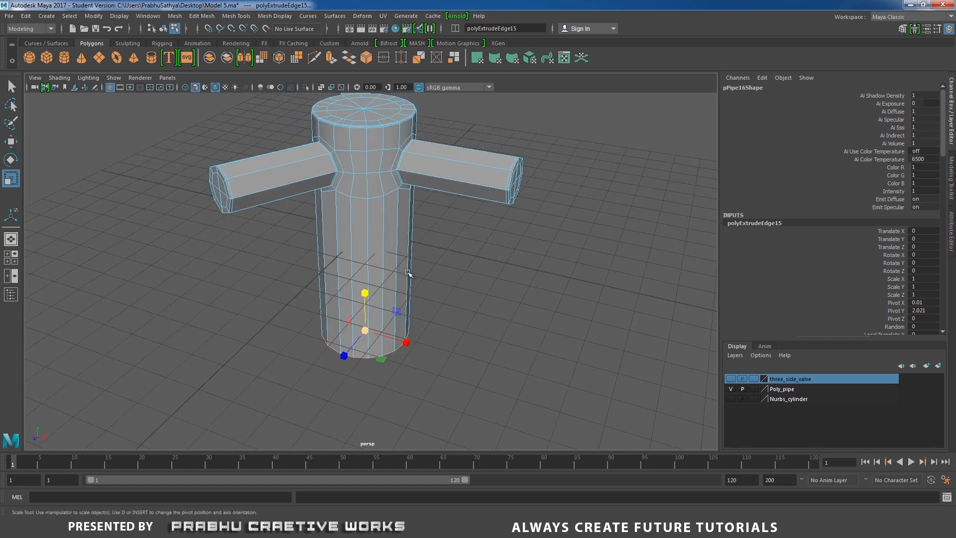
key(w)
click(382, 287)
drag(366, 291, 365, 302)
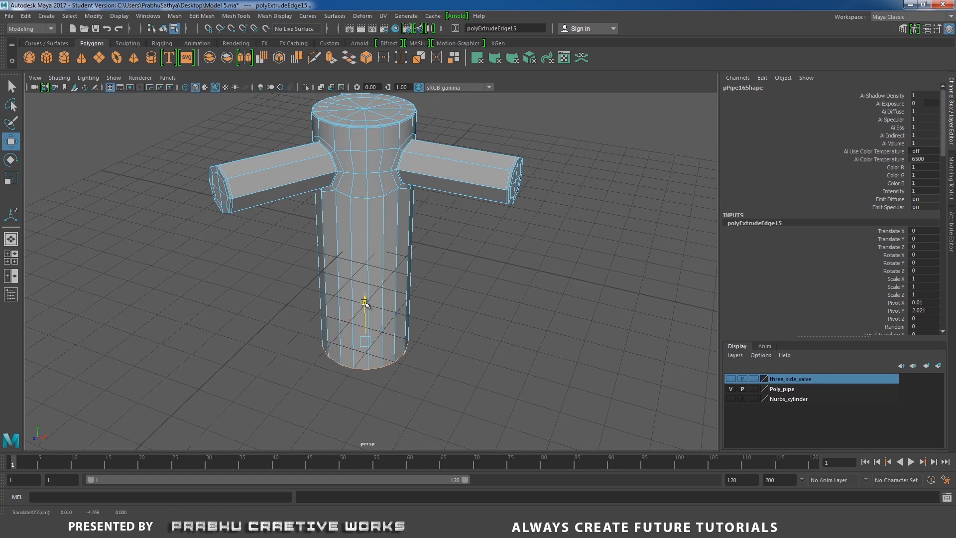
- Set the Insert Edge Loop Tool to multiple edge loops with four loops
right_drag(387, 237, 444, 202)
alt+middle_drag(443, 203, 440, 185)
alt+drag(413, 289, 407, 241)
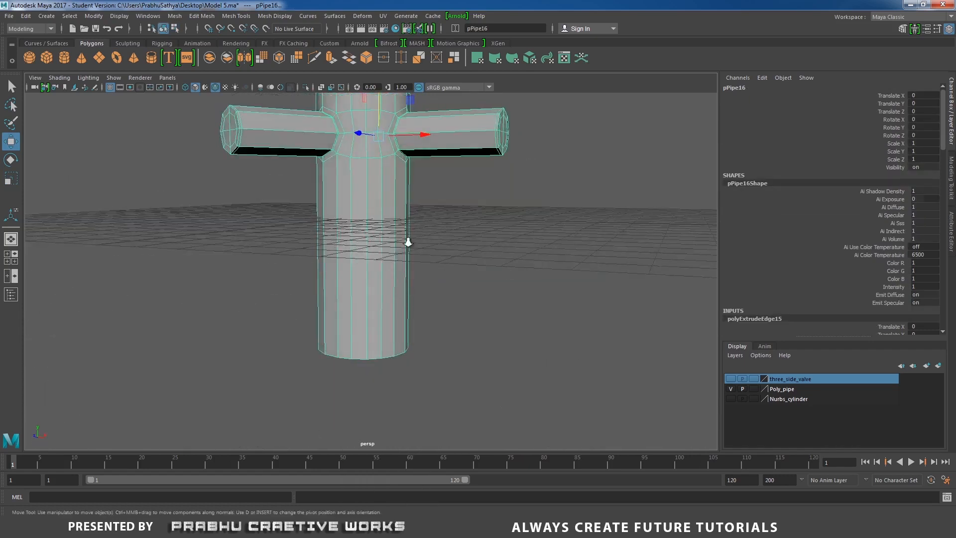
alt+right_drag(407, 241, 436, 257)
shift+right_drag(420, 201, 396, 216)
click(273, 377)
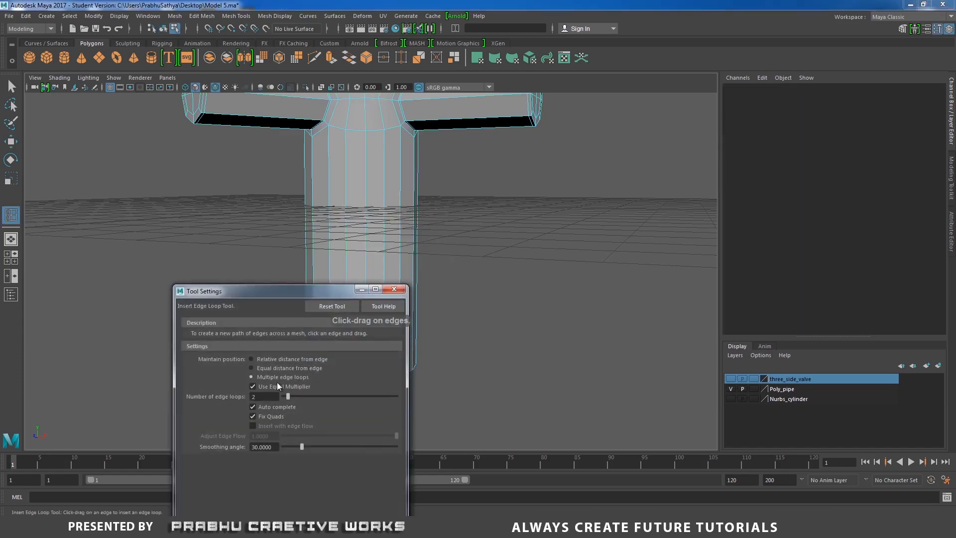
drag(297, 398, 293, 400)
click(403, 291)
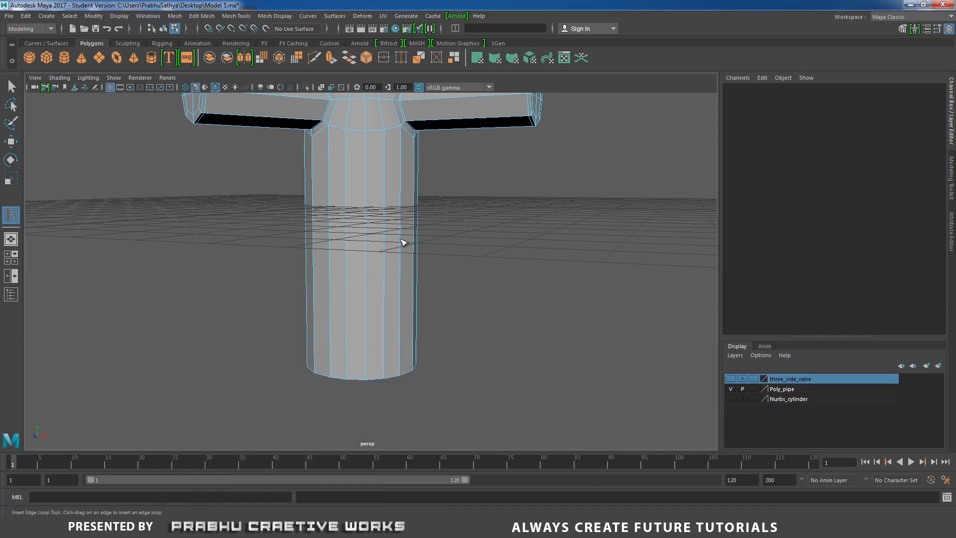
- Insert four evenly spaced edge loops around the lower cylinder and return the valve to object selection
click(402, 242)
alt+drag(551, 272, 341, 283)
scroll(425, 292, up, 3)
alt+drag(424, 292, 406, 294)
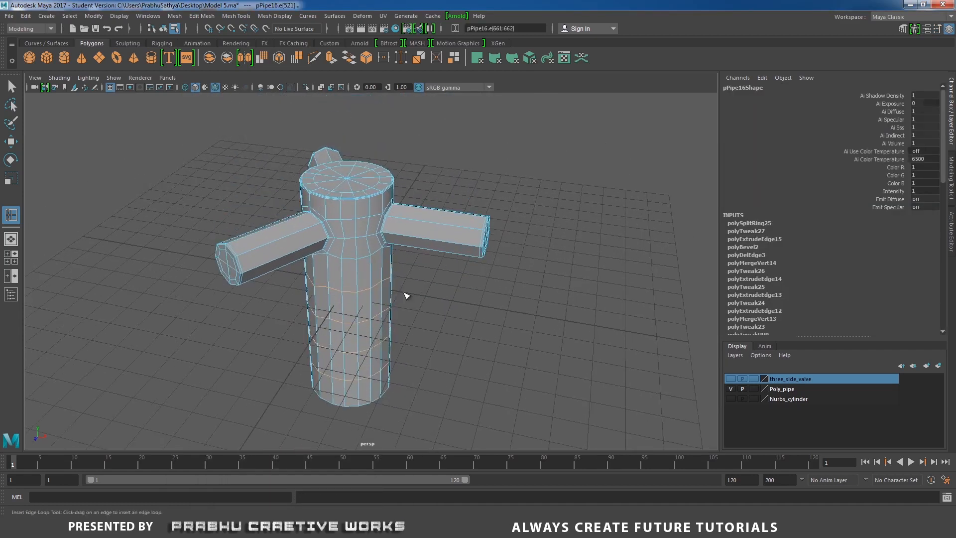
scroll(399, 294, up, 2)
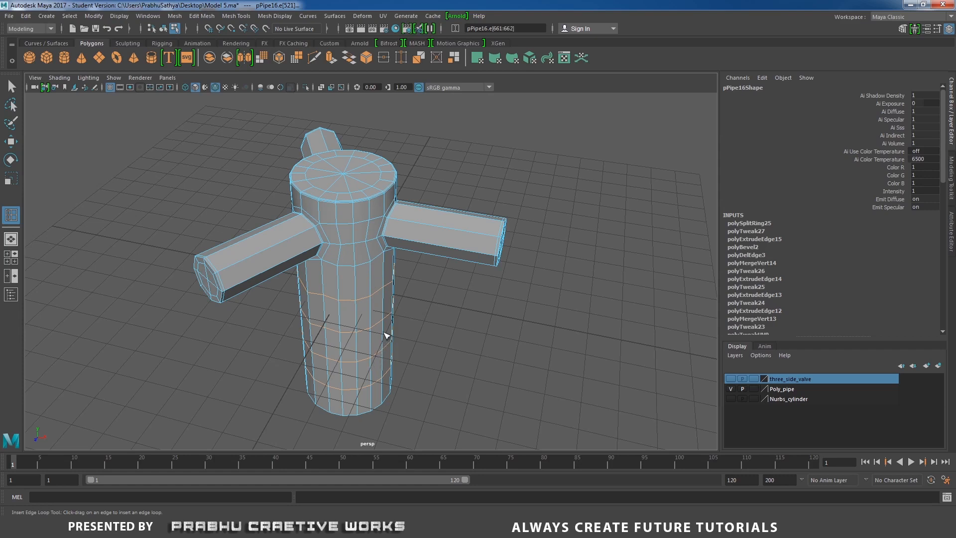
key(w)
right_drag(362, 219, 401, 197)
scroll(335, 205, down, 3)
alt+drag(335, 205, 353, 308)
scroll(353, 308, down, 1)
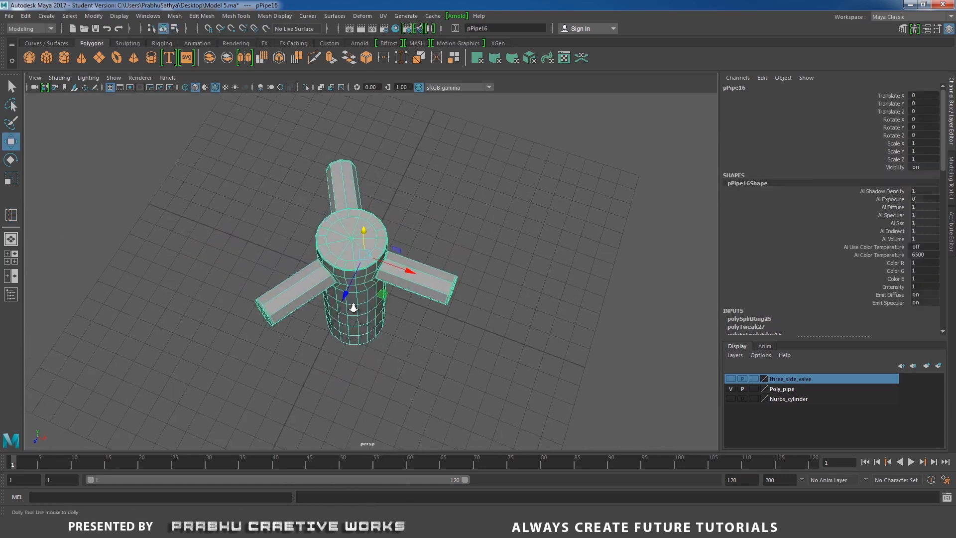
- Select the three-armed valve and move it aside along X to about 19.28
scroll(353, 307, up, 2)
click(426, 325)
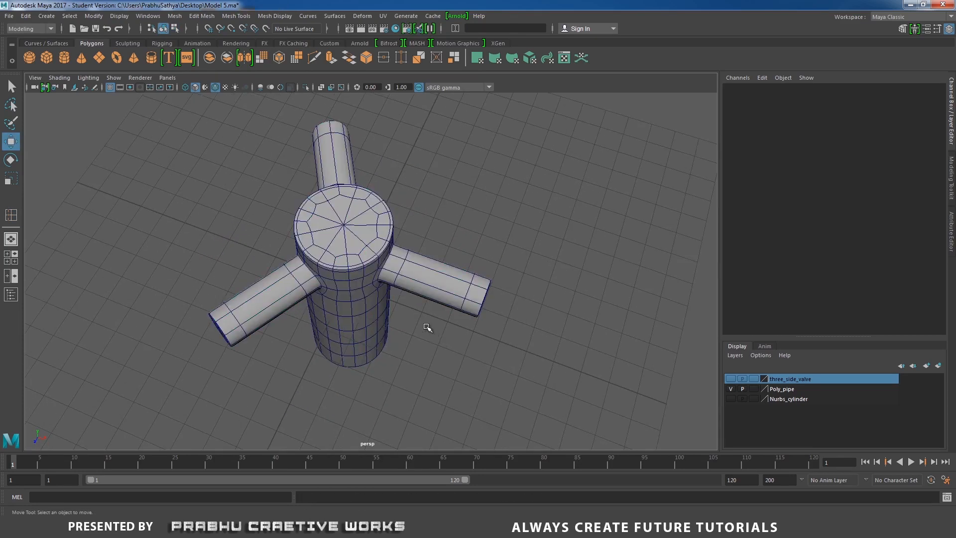
alt+drag(427, 325, 423, 279)
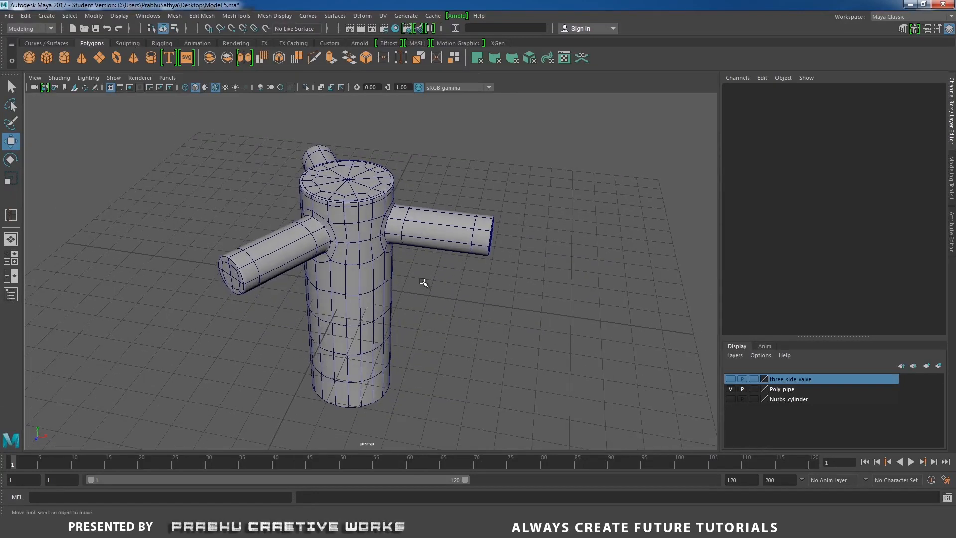
click(386, 233)
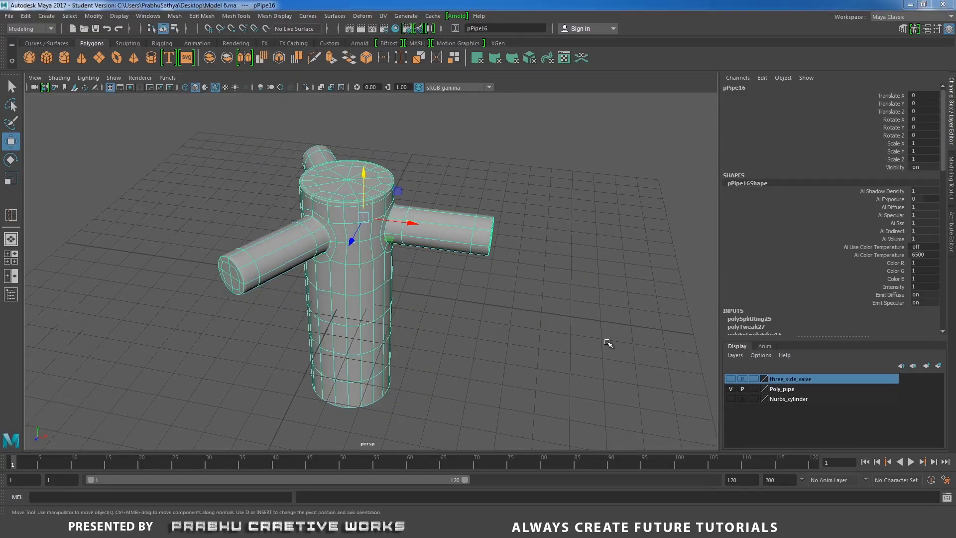
scroll(561, 318, down, 4)
drag(431, 251, 731, 275)
scroll(608, 295, down, 3)
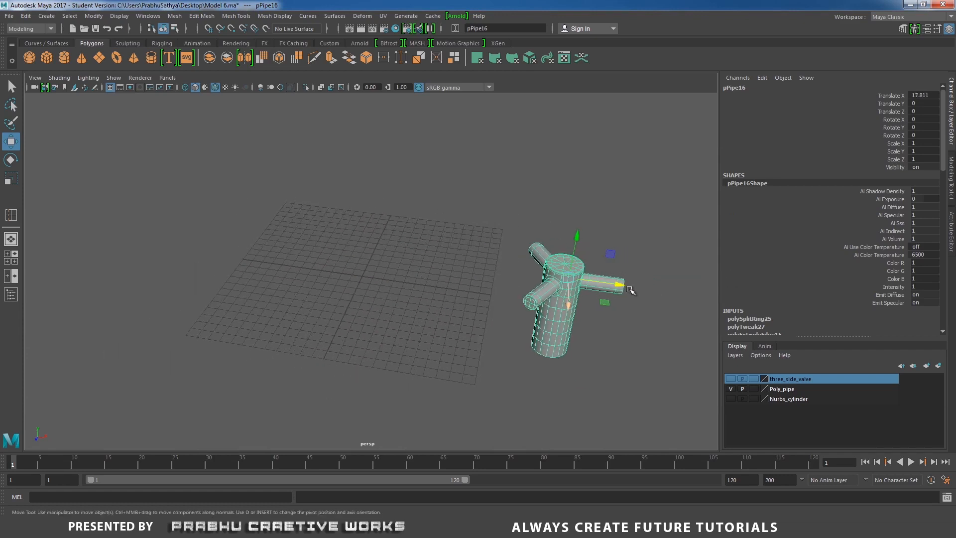
drag(623, 286, 675, 325)
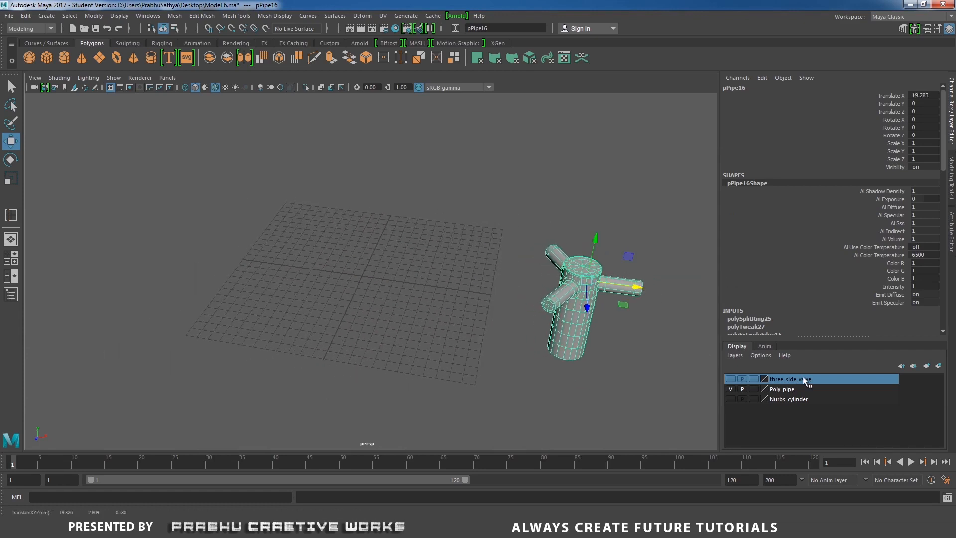
- Make the three_side_valve layer visible to show the branched pipe body beside the valve
click(731, 379)
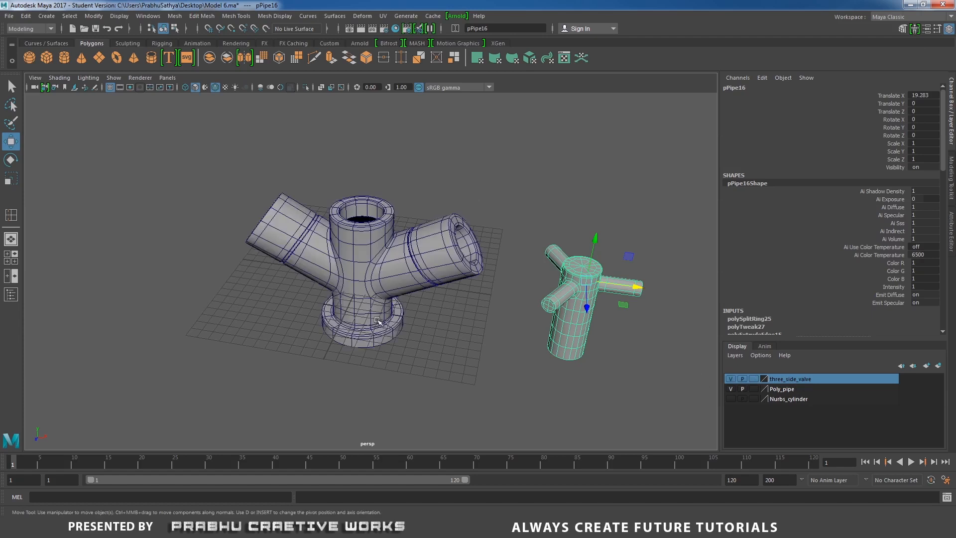
alt+drag(389, 343, 500, 298)
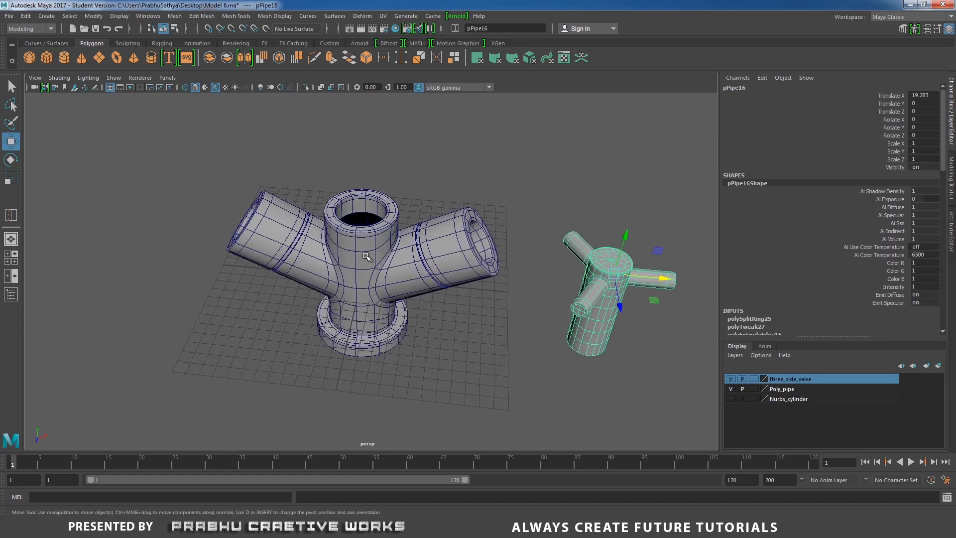
alt+drag(254, 216, 587, 263)
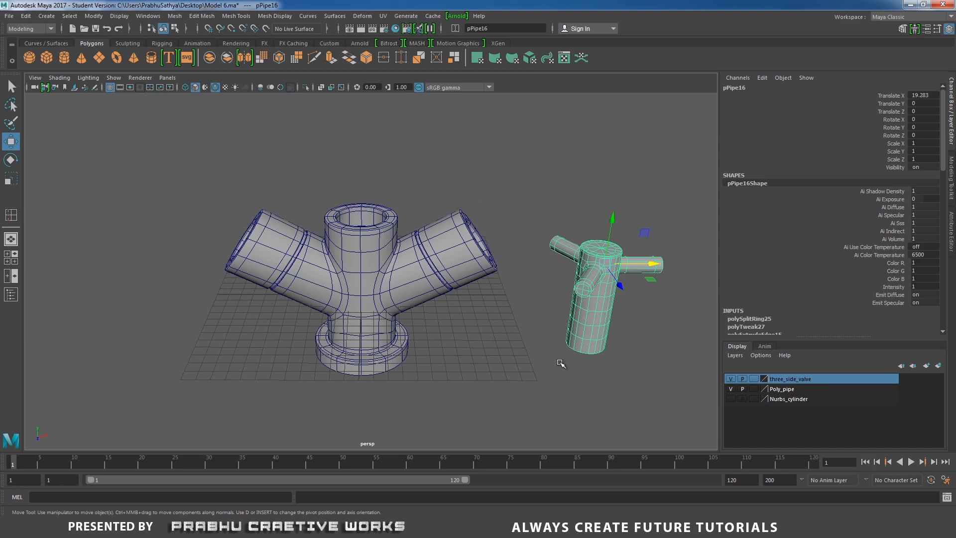
- Switch to the transform notes in Notepad, copy the T X value and apply -12.288 as the valve's Translate X in Maya
key(alt+Tab)
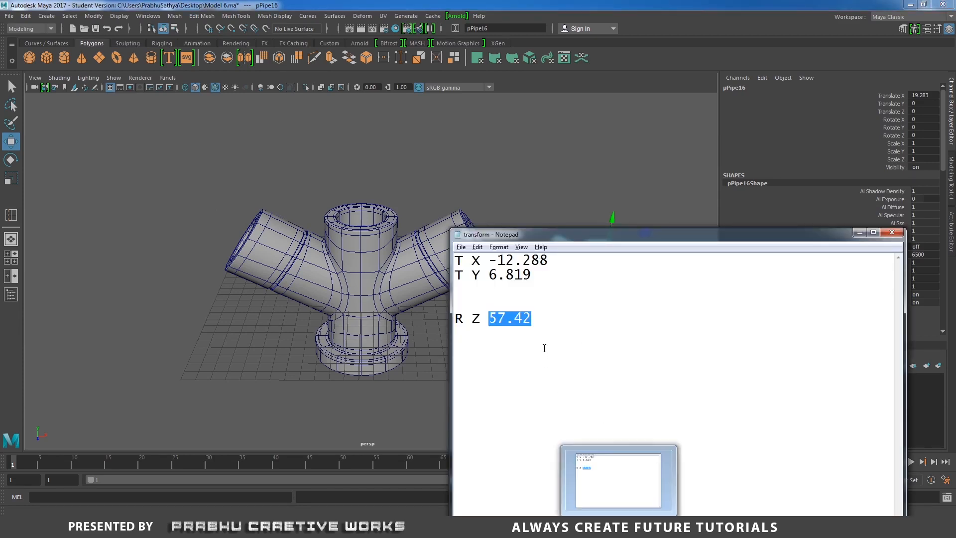
click(519, 333)
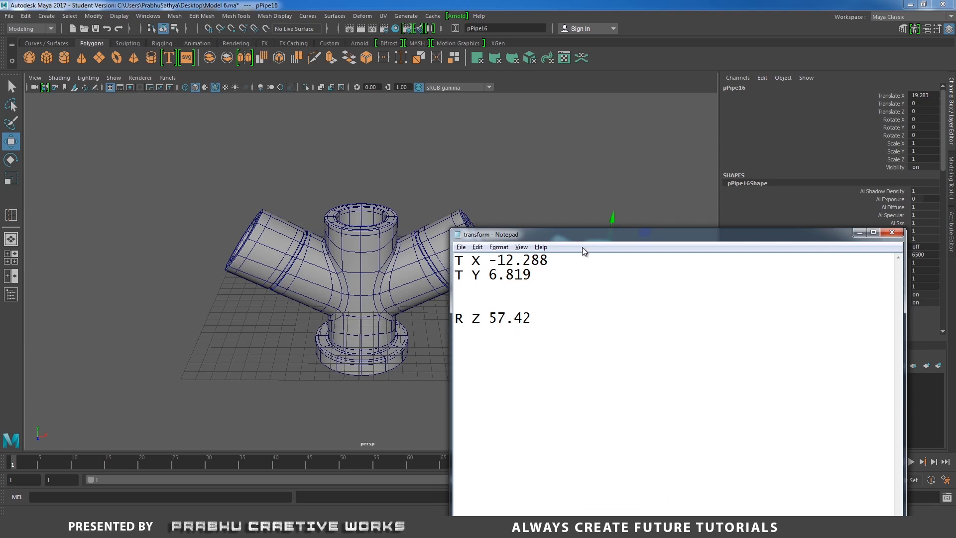
drag(588, 238, 260, 273)
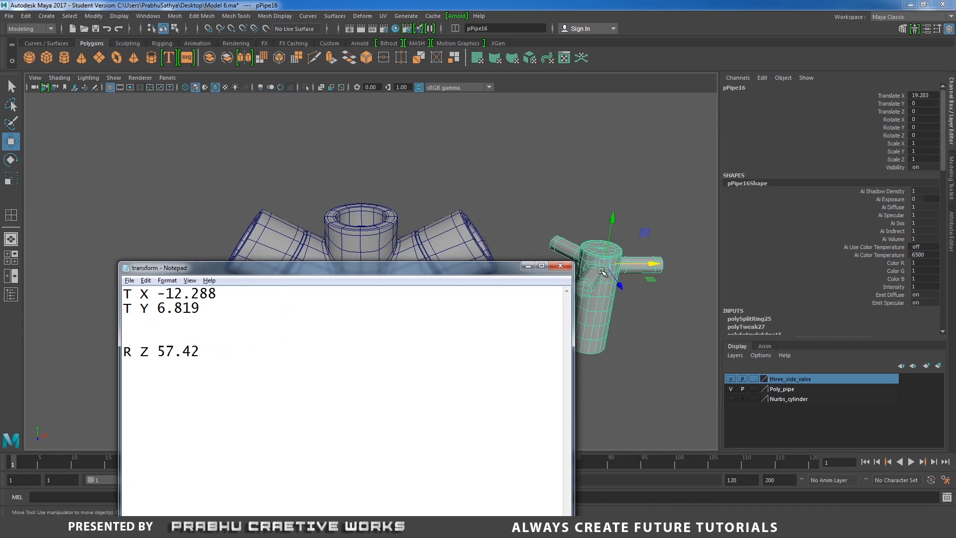
drag(227, 295, 166, 294)
right_click(169, 295)
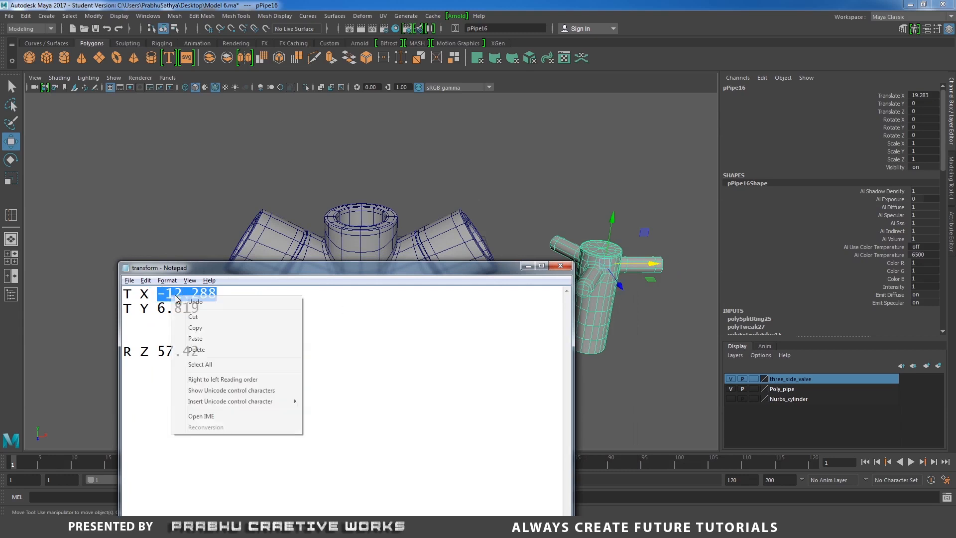
click(202, 327)
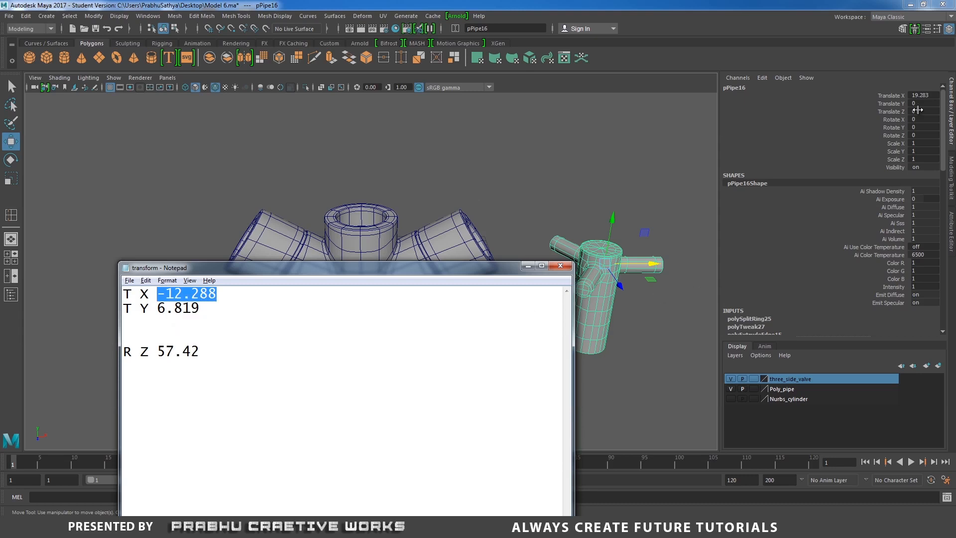
double_click(929, 98)
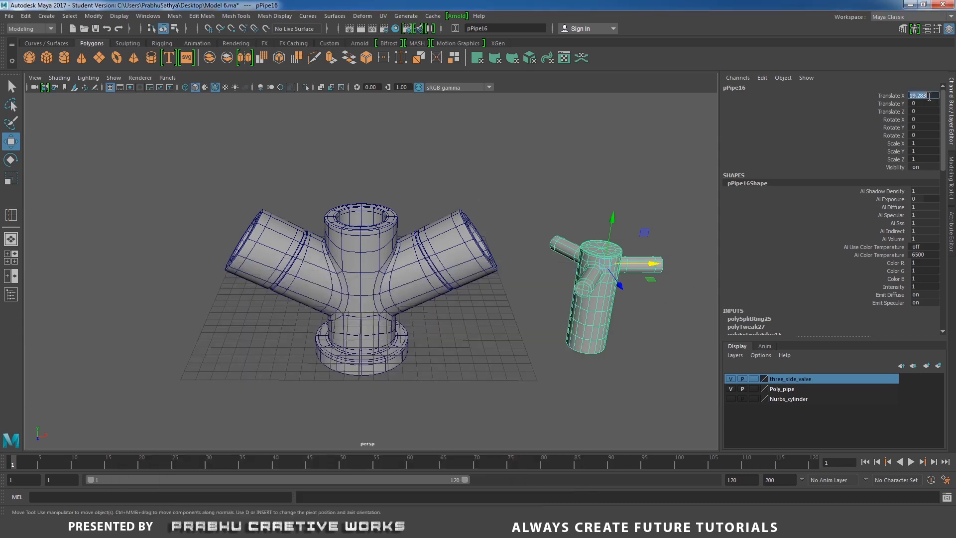
key(ctrl+v)
key(Return)
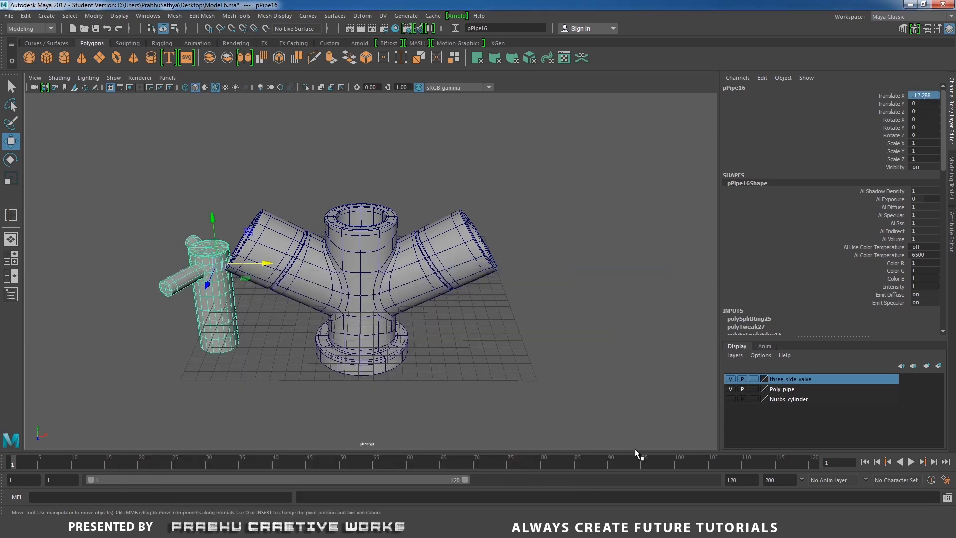
- Copy the T Y value from the Notepad notes and set the valve's Translate Y to 6.819 in Maya
key(alt+Tab)
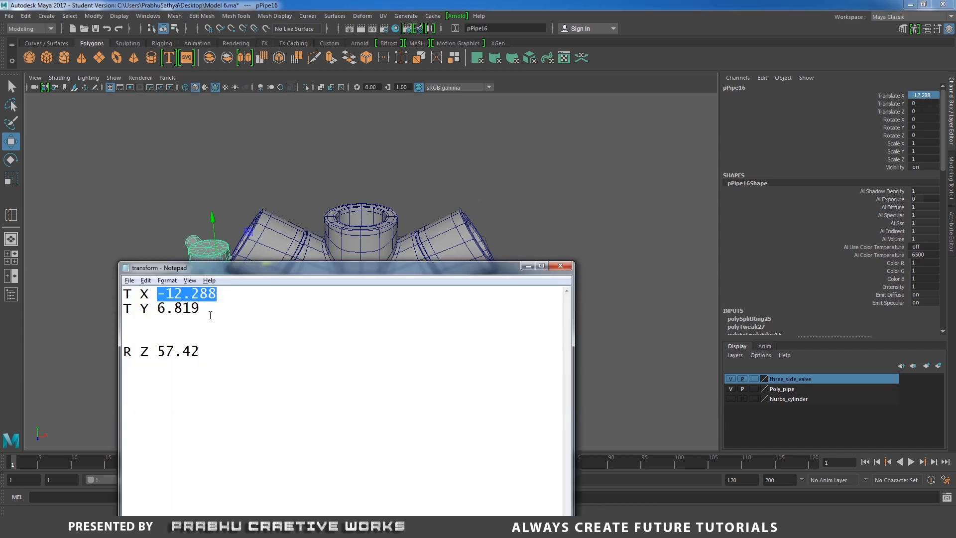
drag(210, 313, 160, 309)
right_click(179, 308)
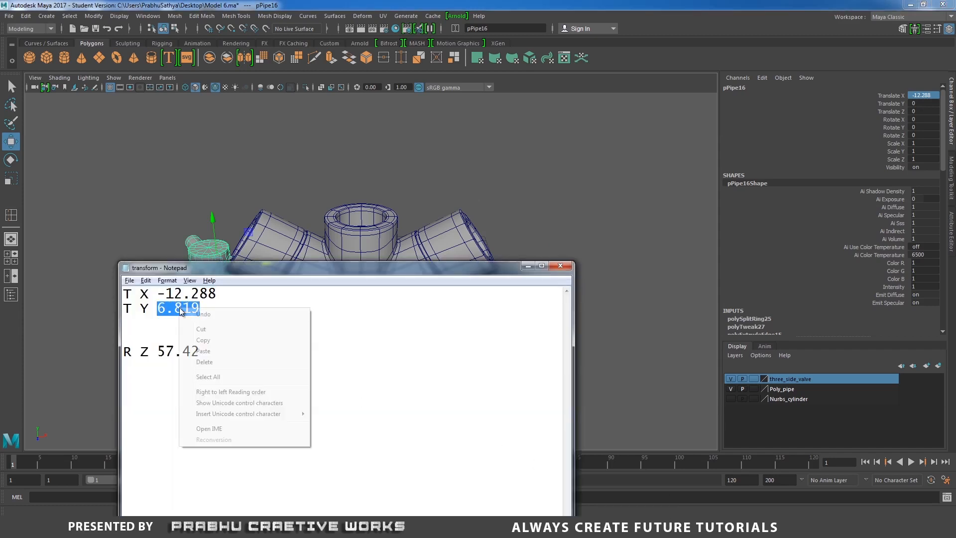
click(202, 338)
click(924, 104)
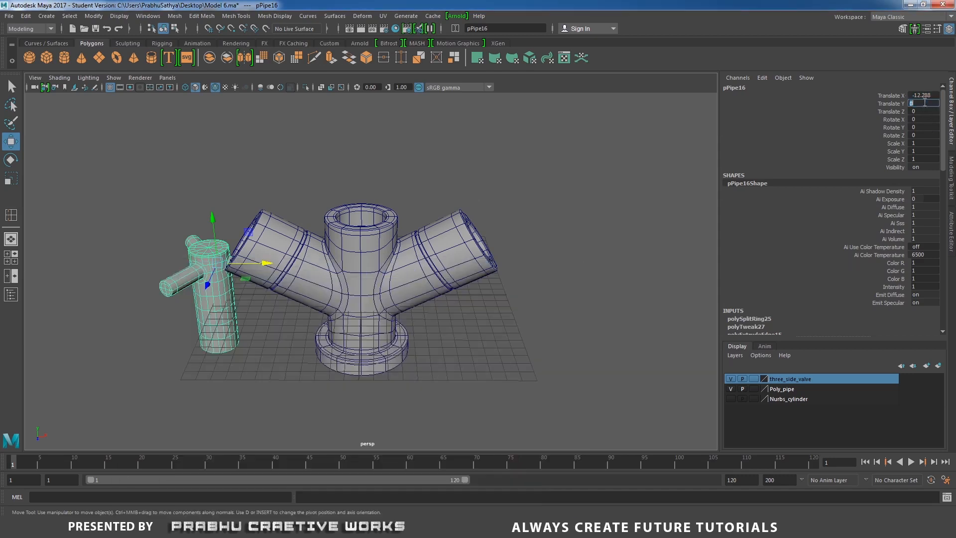
key(Return)
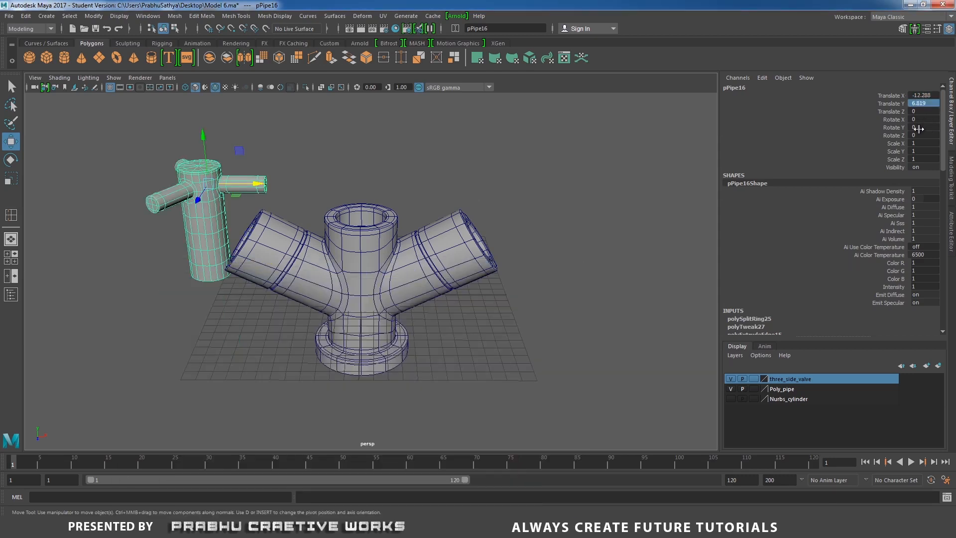
- Copy the R Z value from the Notepad notes and set the valve's Rotate Z to 57.42 in Maya
click(510, 531)
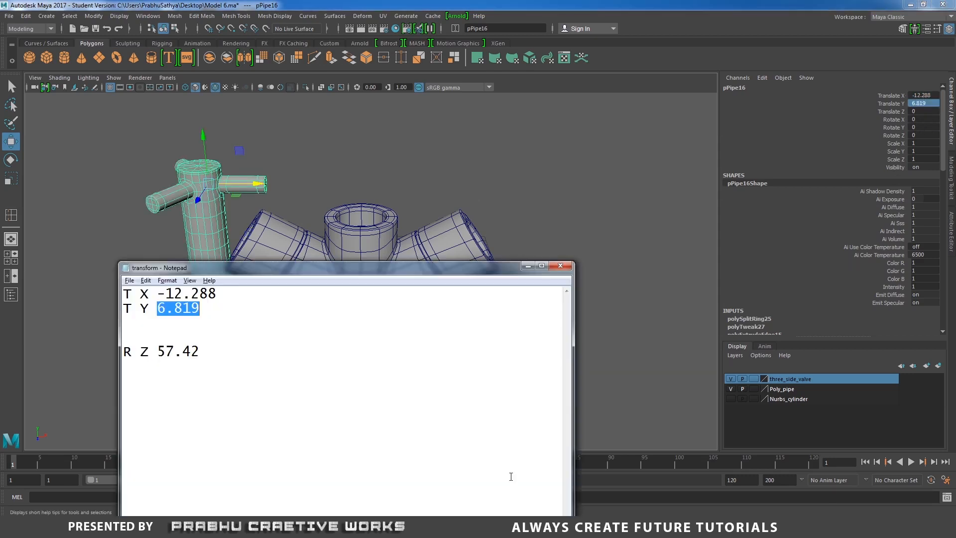
drag(200, 352, 163, 351)
right_click(180, 352)
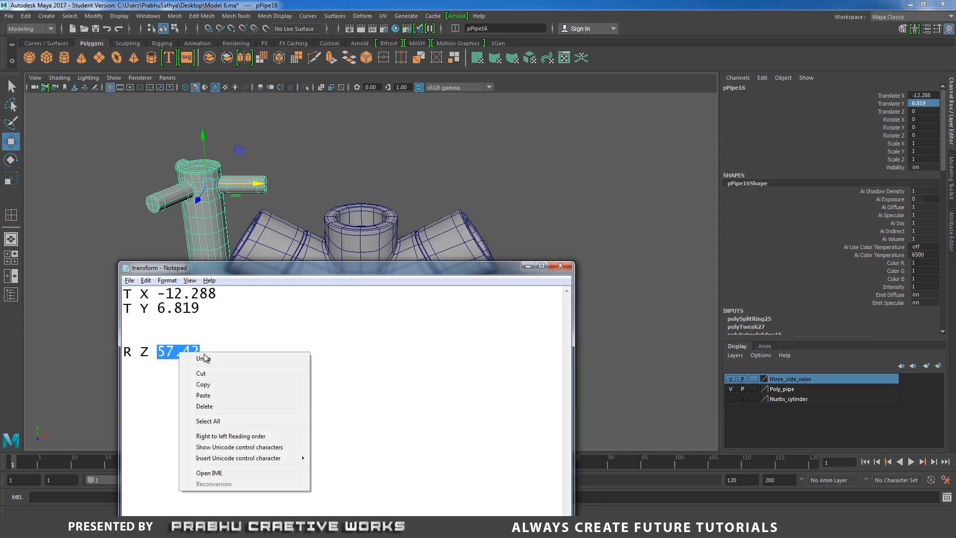
click(203, 383)
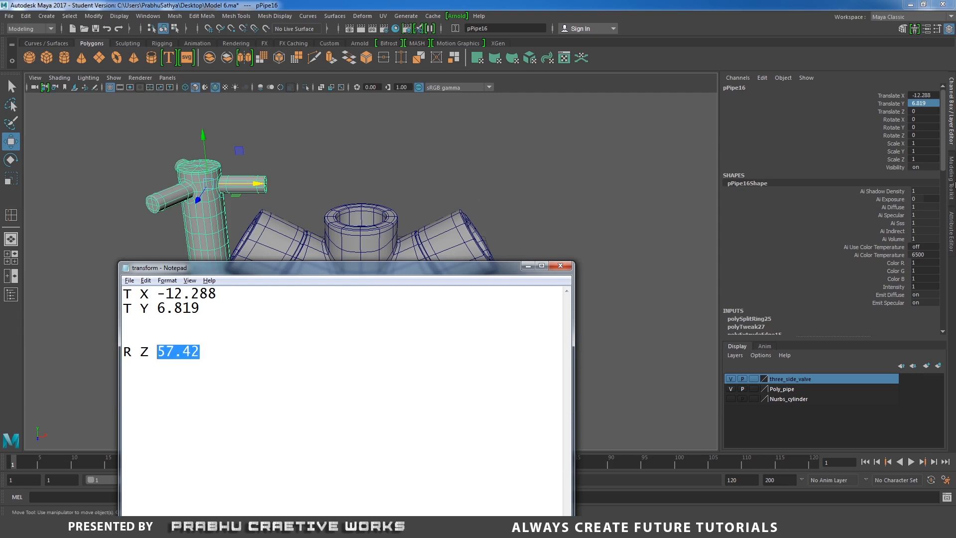
double_click(925, 138)
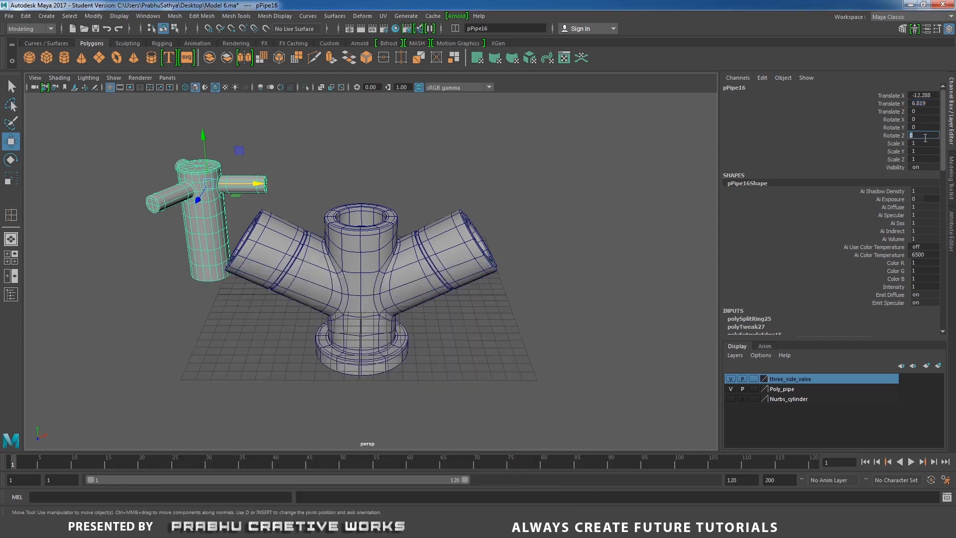
key(Return)
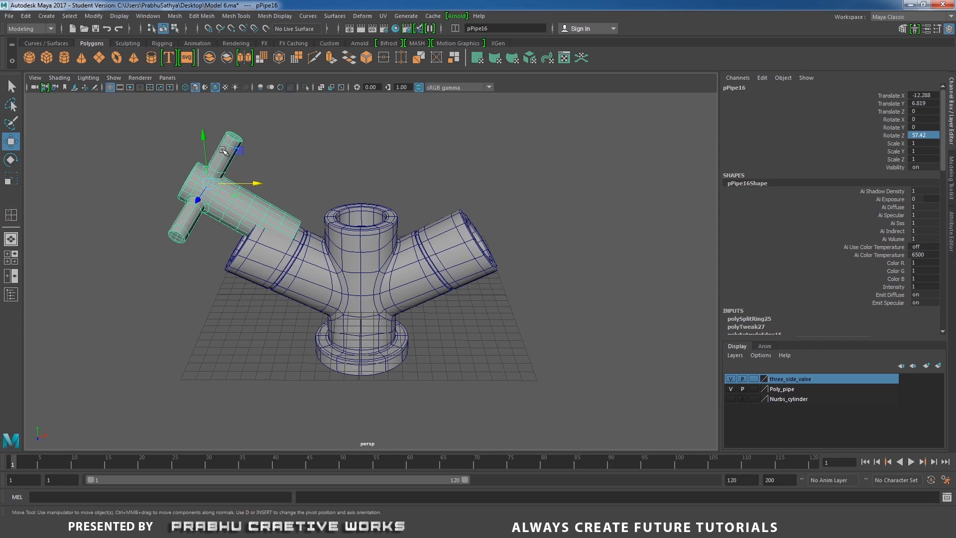
- Lower the valve to a Translate Y of about 4.77 and set the Move tool's axis orientation to Object
drag(204, 135, 203, 161)
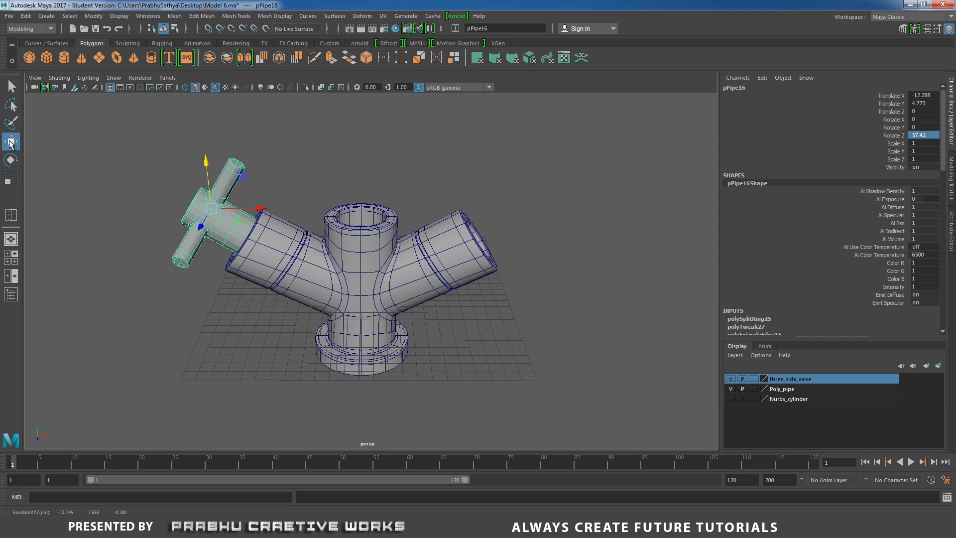
double_click(10, 142)
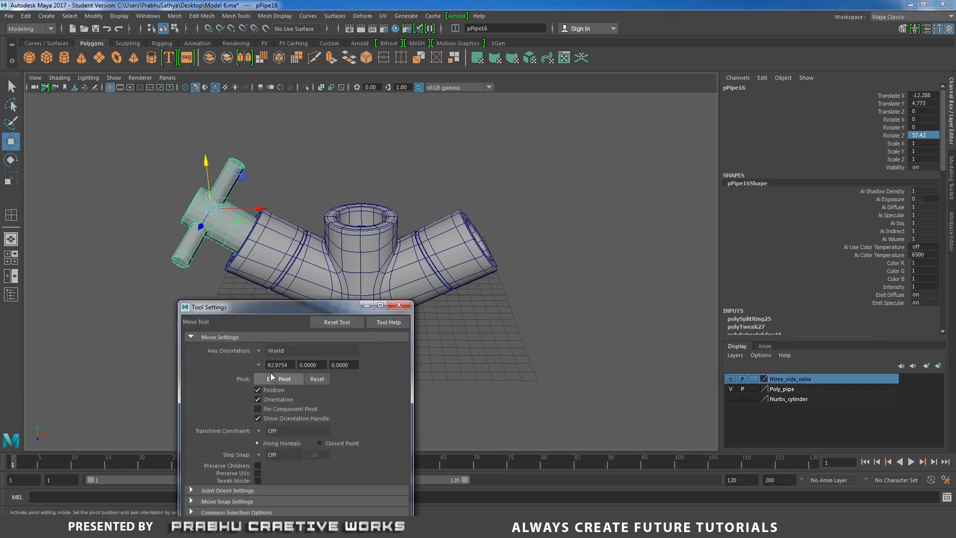
click(258, 350)
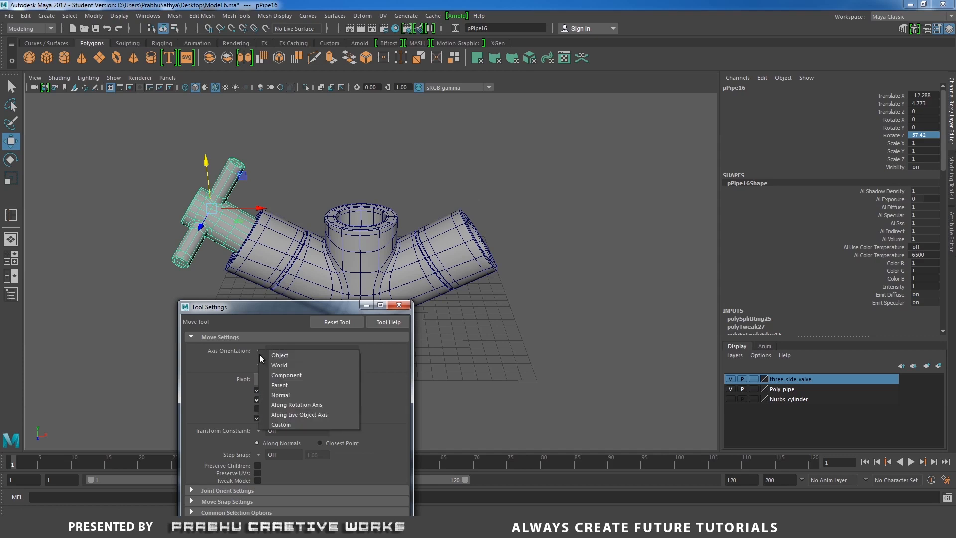
click(295, 358)
click(399, 305)
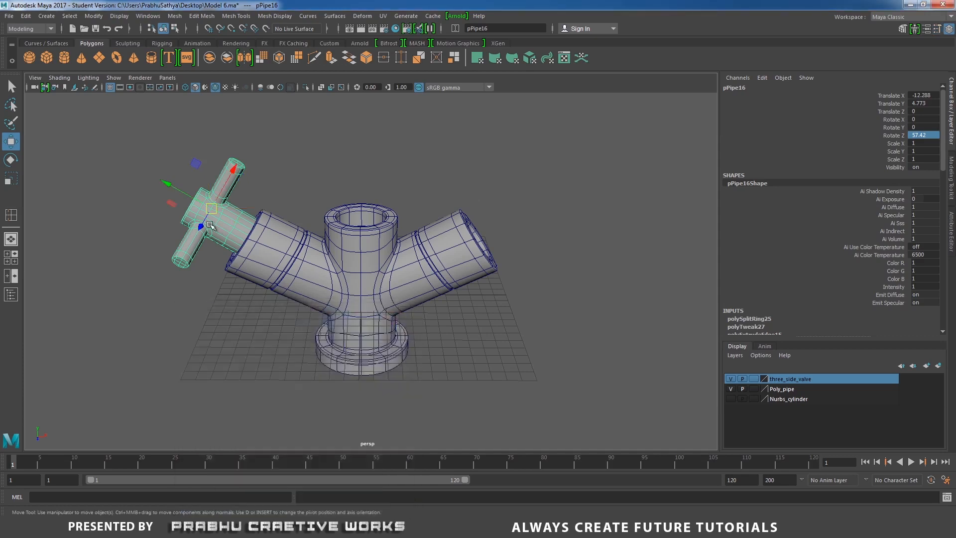
- Nudge the valve along its own X axis to about X -12.41, Y 4.58, aligning it with the pipe arm
drag(232, 174, 231, 181)
alt+drag(268, 217, 447, 197)
key(ctrl+z)
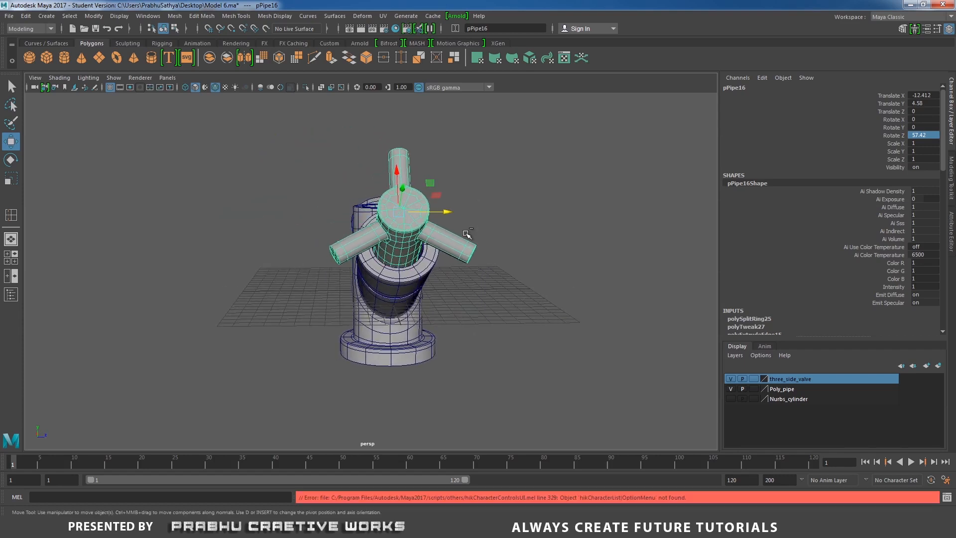
- Slide the valve outward along its own Y axis to about X -14.29, Y 5.78, comparing its position with the reference photo
alt+drag(448, 234, 284, 224)
drag(164, 177, 154, 170)
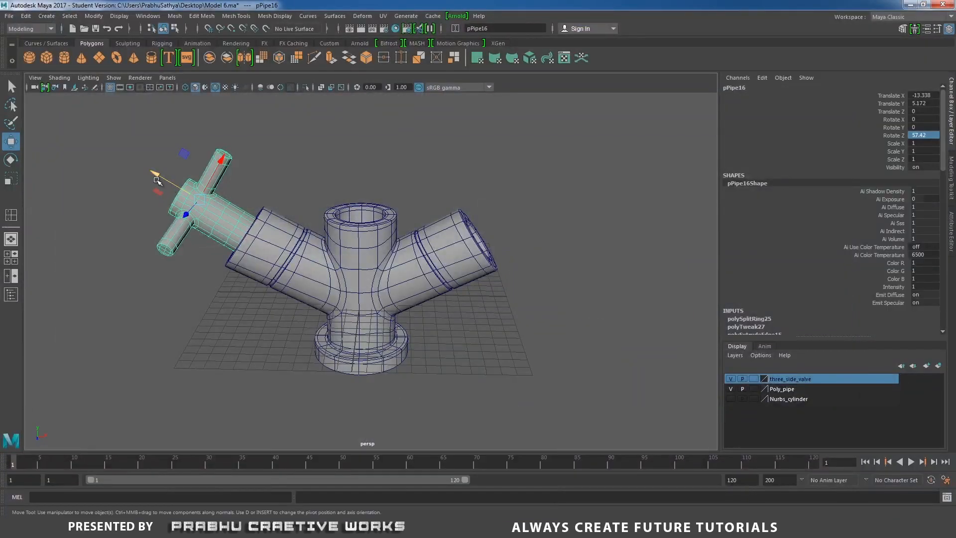
drag(154, 174, 143, 164)
alt+right_drag(298, 212, 249, 216)
alt+drag(249, 216, 330, 185)
click(330, 186)
click(271, 226)
alt+drag(272, 226, 366, 278)
- Switch to the front view and freeze the valve's transformations
key(space)
alt+right_drag(454, 248, 337, 173)
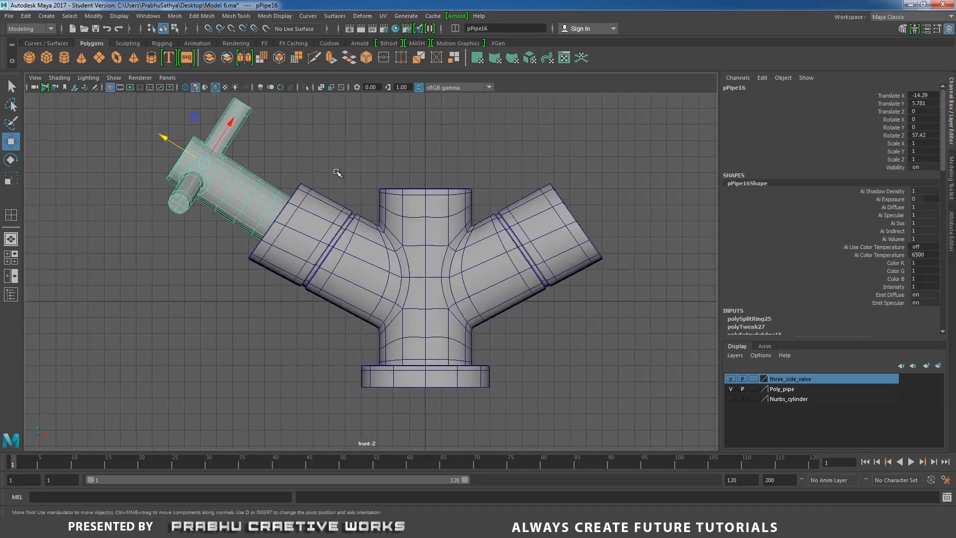
alt+middle_drag(363, 184, 346, 224)
alt+right_drag(345, 224, 304, 219)
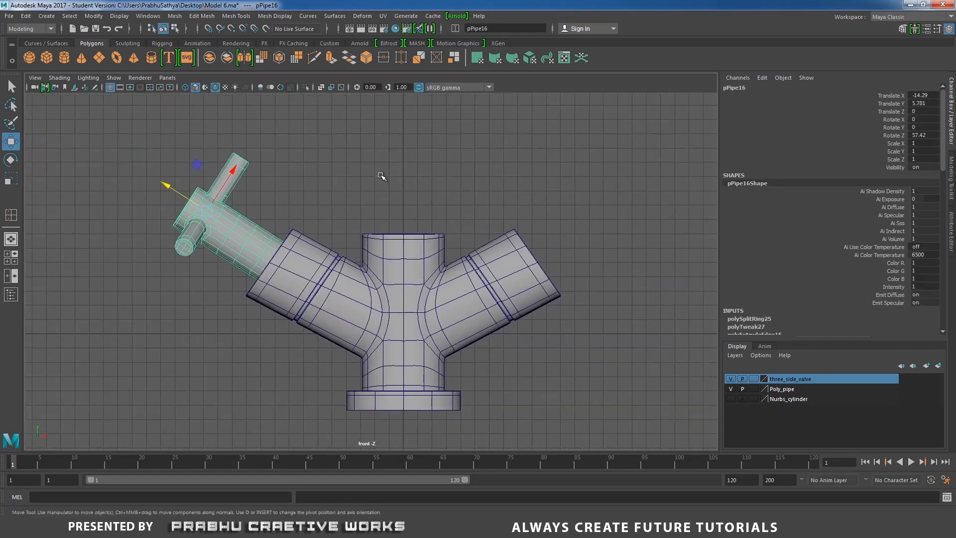
click(219, 155)
click(223, 201)
click(269, 173)
drag(188, 157, 214, 205)
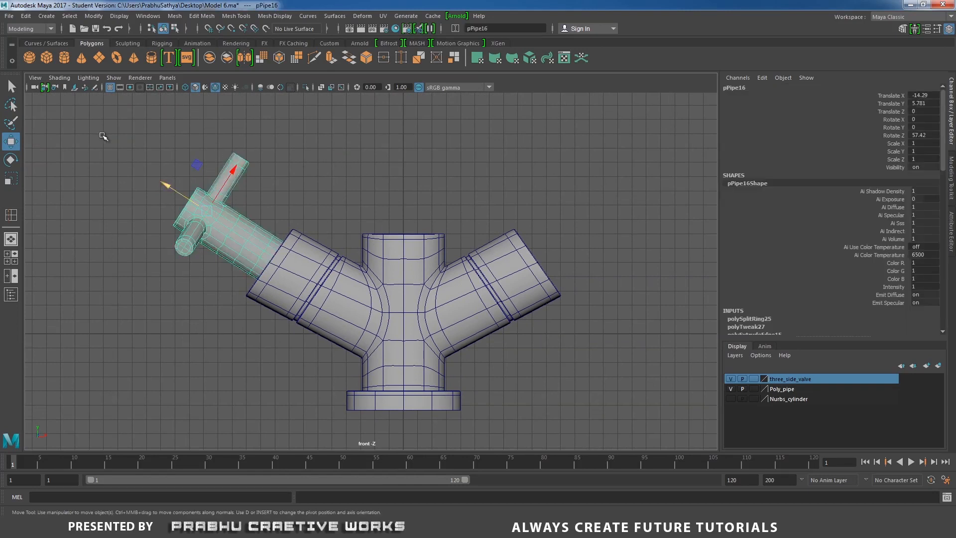
click(98, 17)
click(121, 62)
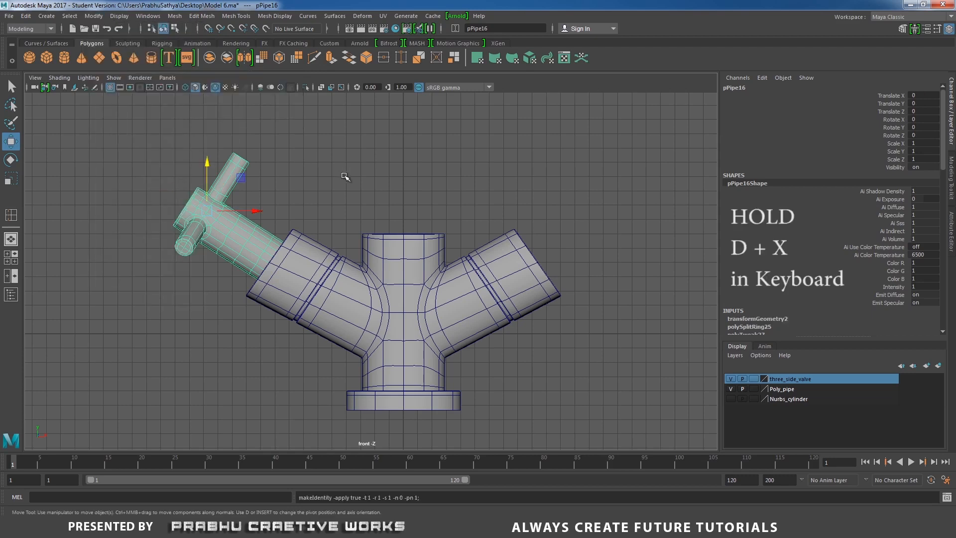
- Snap the valve's pivot to the pipe body's vertical centre line and mirror a duplicate of the valve with Scale X -1
key(d+x)
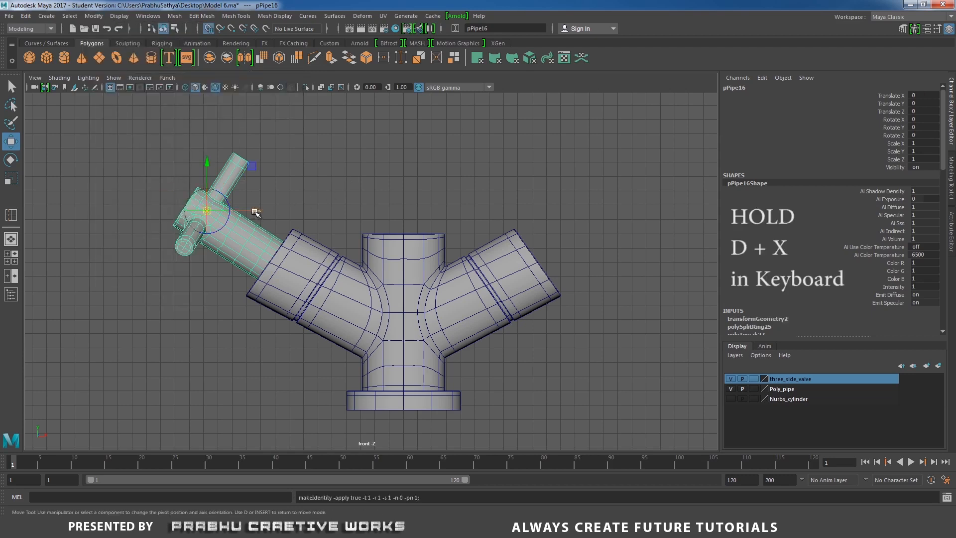
drag(256, 213, 405, 223)
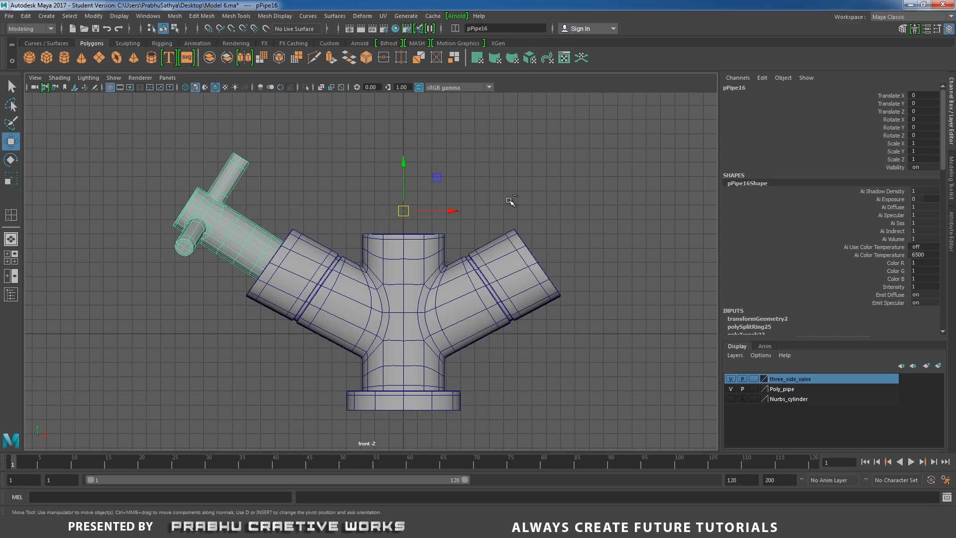
key(ctrl+d)
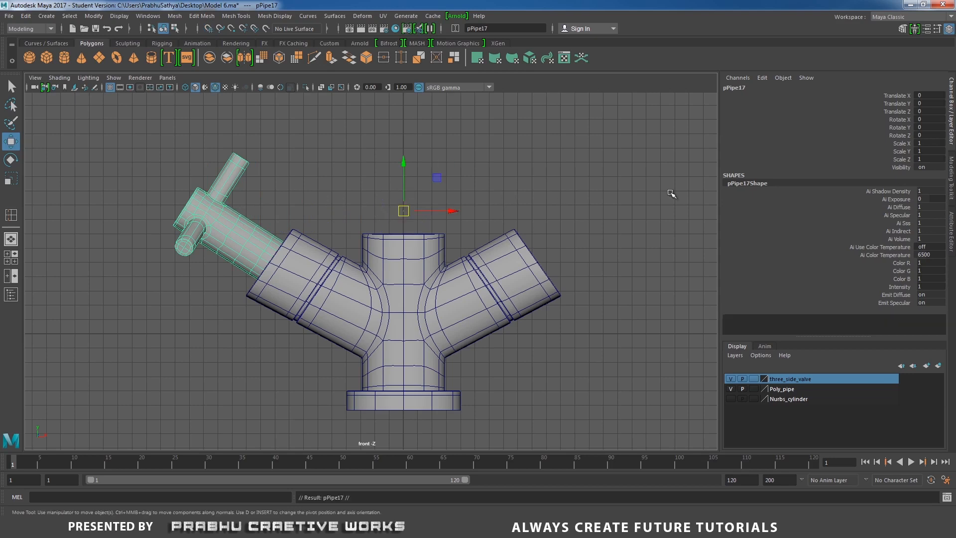
double_click(931, 143)
text(-1)
key(Return)
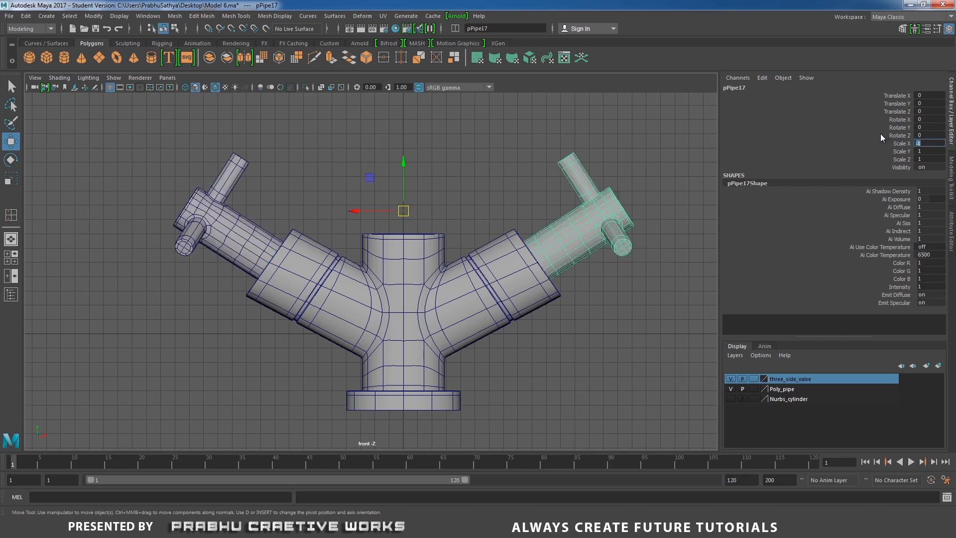
click(630, 293)
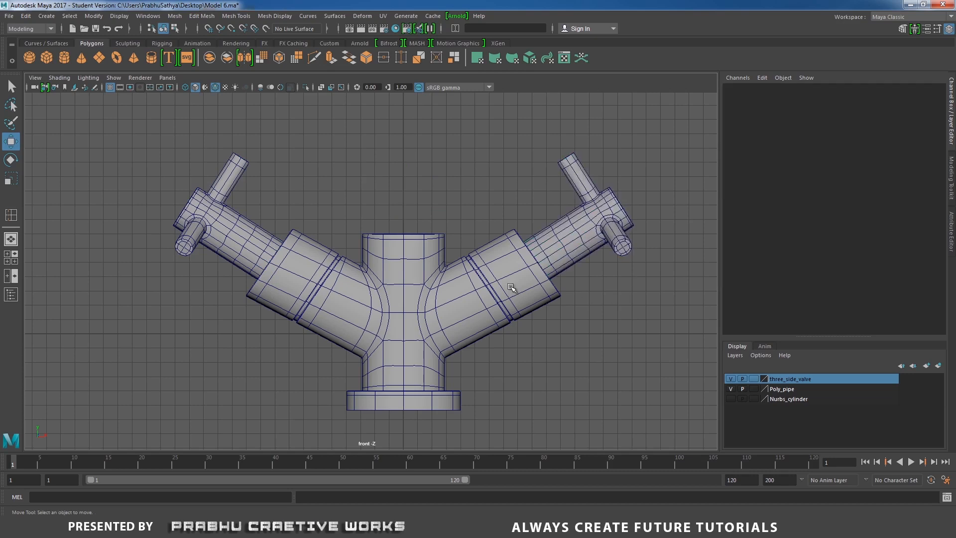
- Turn off Wireframe on Shaded in the perspective view and compare the tap with the reference photo
key(space)
drag(508, 285, 358, 306)
click(60, 77)
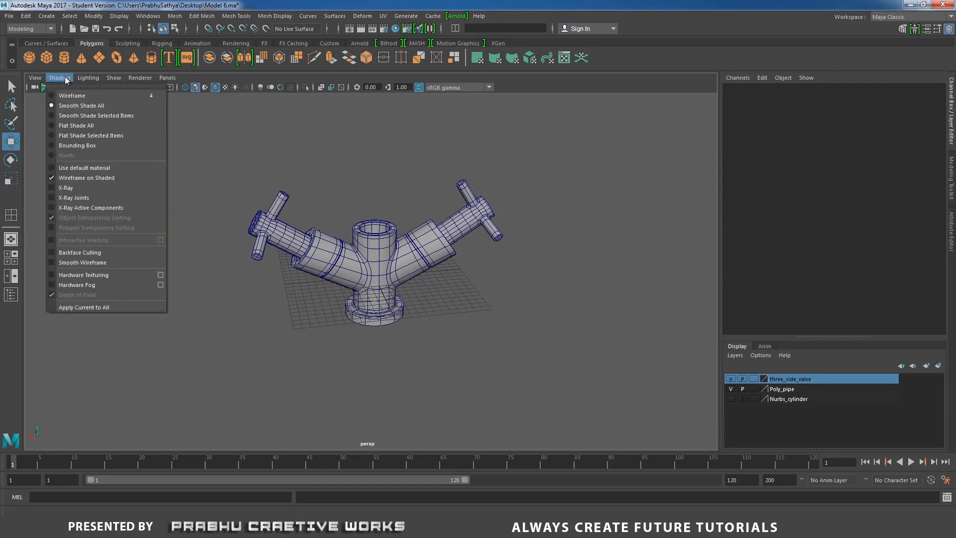
click(100, 178)
scroll(315, 274, up, 3)
alt+right_drag(314, 274, 371, 276)
alt+drag(371, 277, 344, 266)
alt+right_drag(343, 266, 266, 236)
mouse_move(267, 236)
alt+mouse_down()
mouse_move(218, 235)
mouse_move(229, 299)
mouse_move(283, 239)
alt+mouse_up()
click(430, 526)
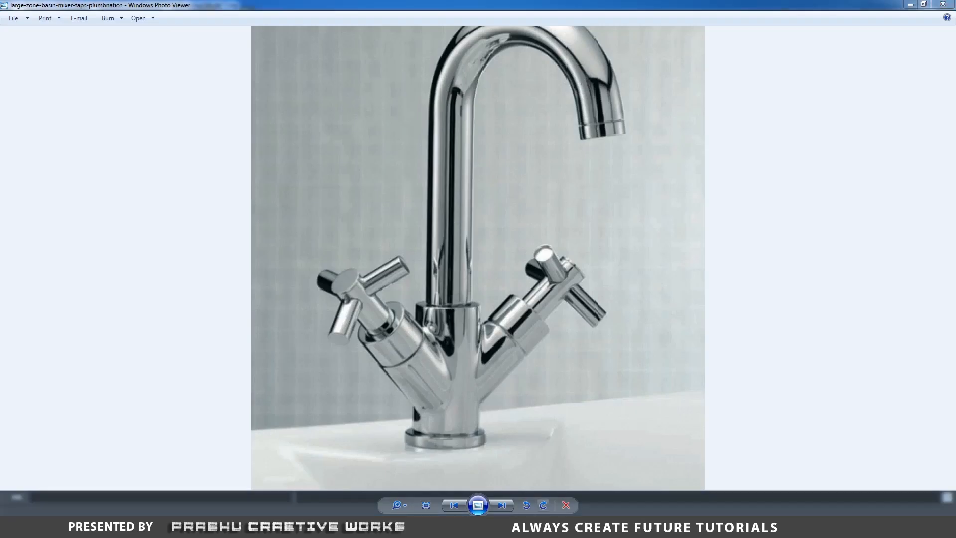
click(429, 527)
alt+drag(498, 320, 419, 344)
- Switch to the side view and display the model in wireframe with room above it for the spout
key(space)
key(space)
drag(491, 316, 622, 322)
alt+middle_drag(410, 256, 398, 309)
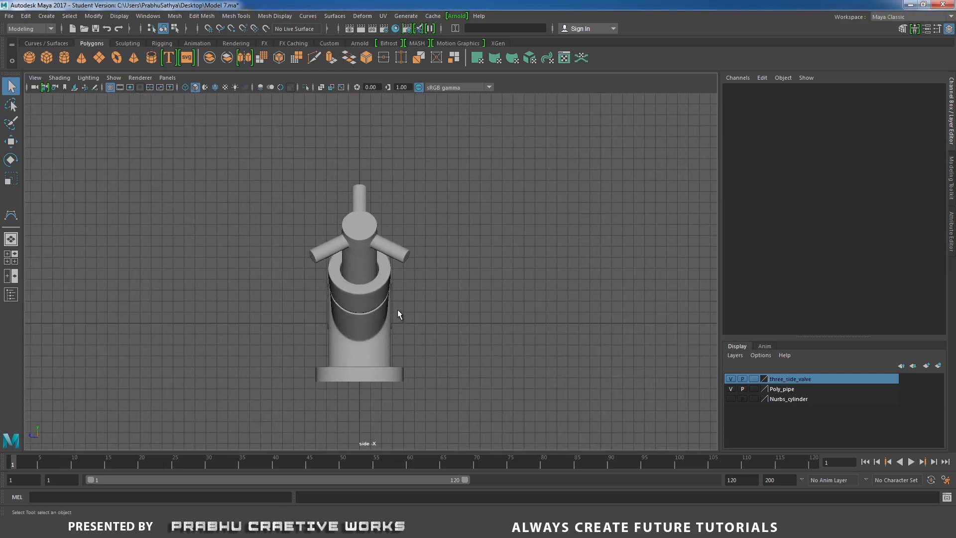
key(4)
scroll(354, 226, down, 4)
alt+right_drag(378, 255, 293, 239)
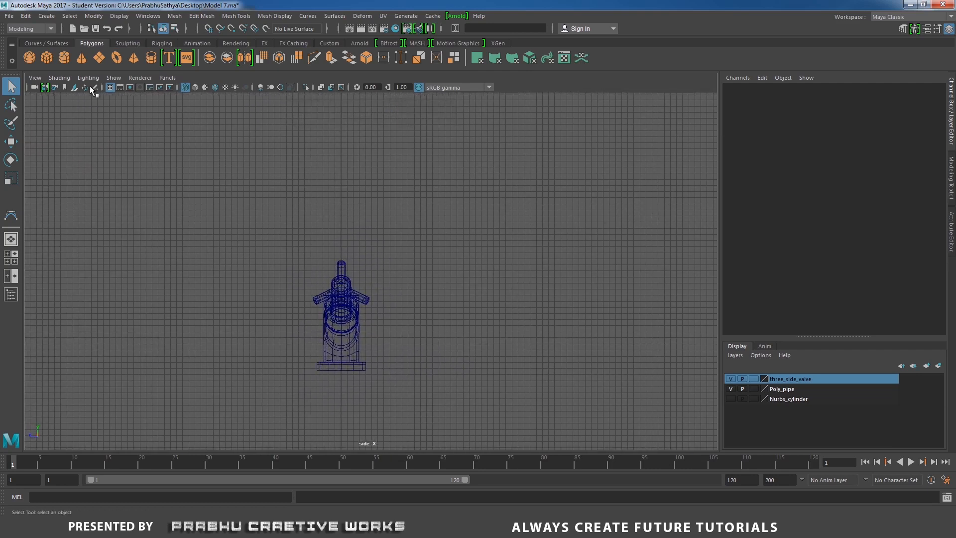
- Start a 3 Cubic CV curve inside the pipe body and place grid-snapped CVs straight up its centre line for the spout's vertical part
click(44, 16)
mouse_move(49, 43)
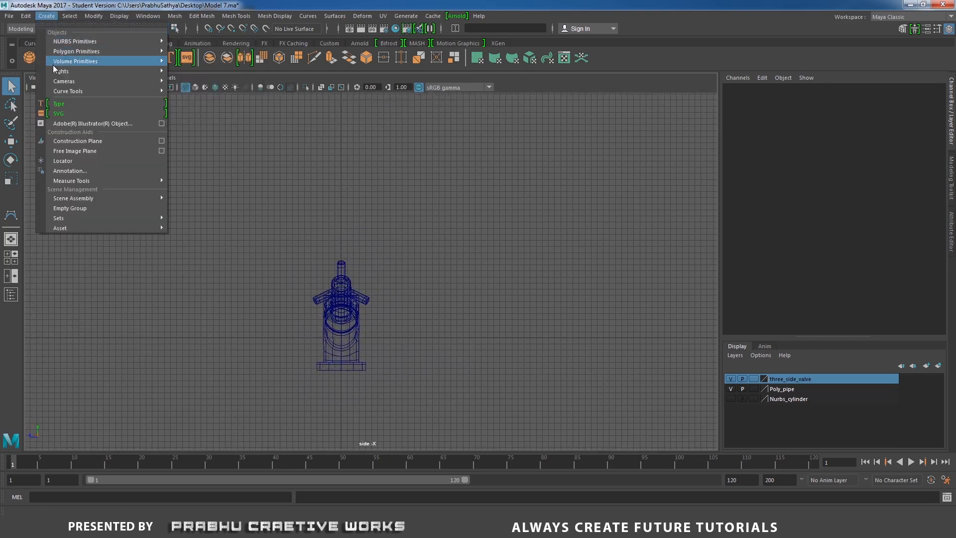
mouse_move(64, 92)
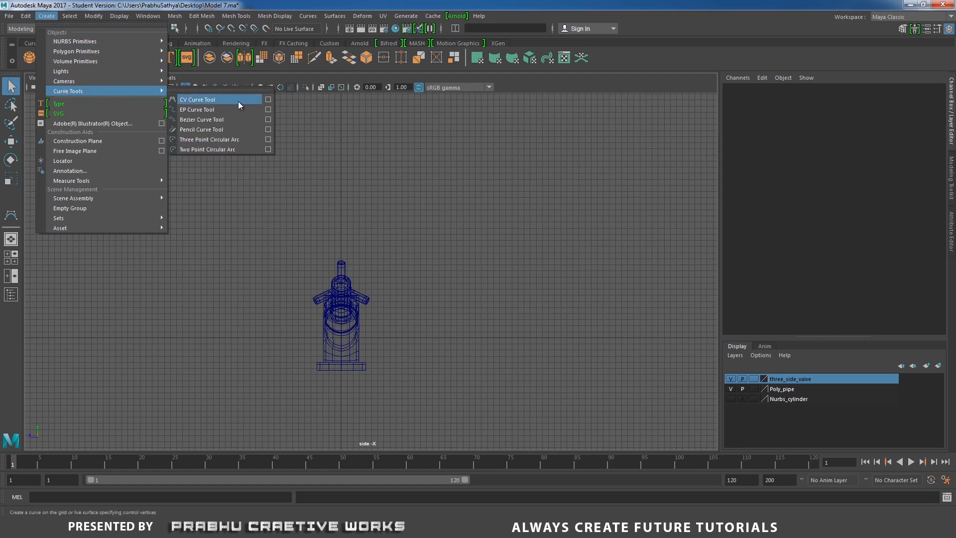
click(267, 100)
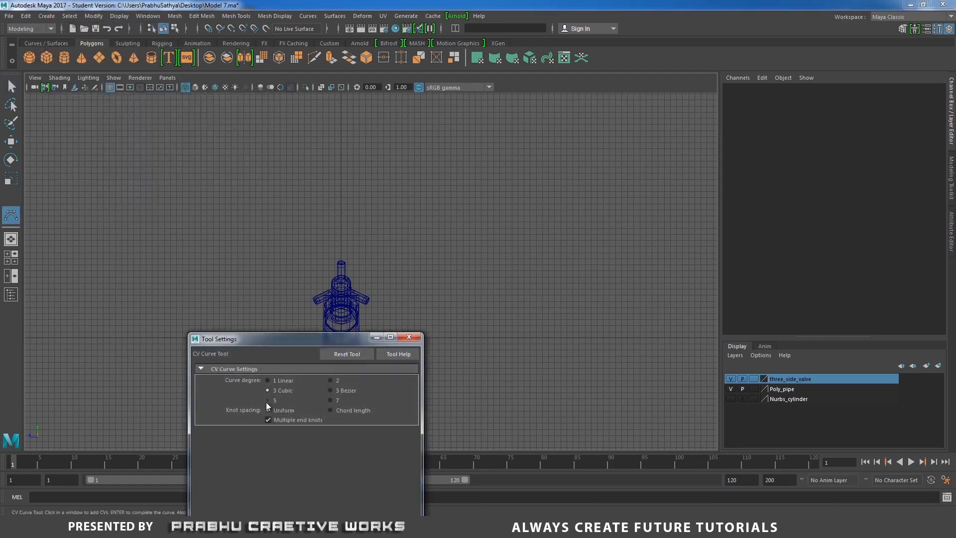
click(415, 339)
scroll(427, 255, down, 1)
alt+middle_drag(416, 248, 416, 273)
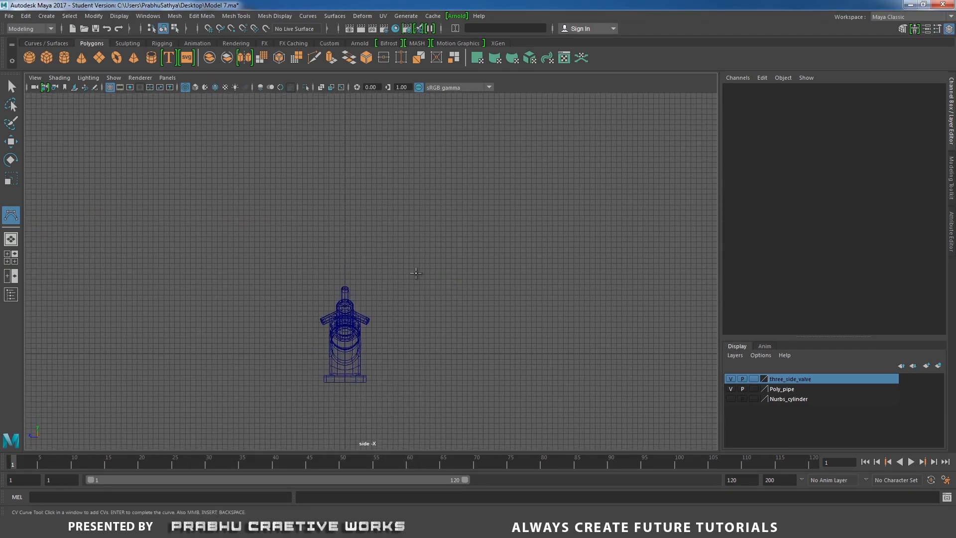
key(x)
click(345, 316)
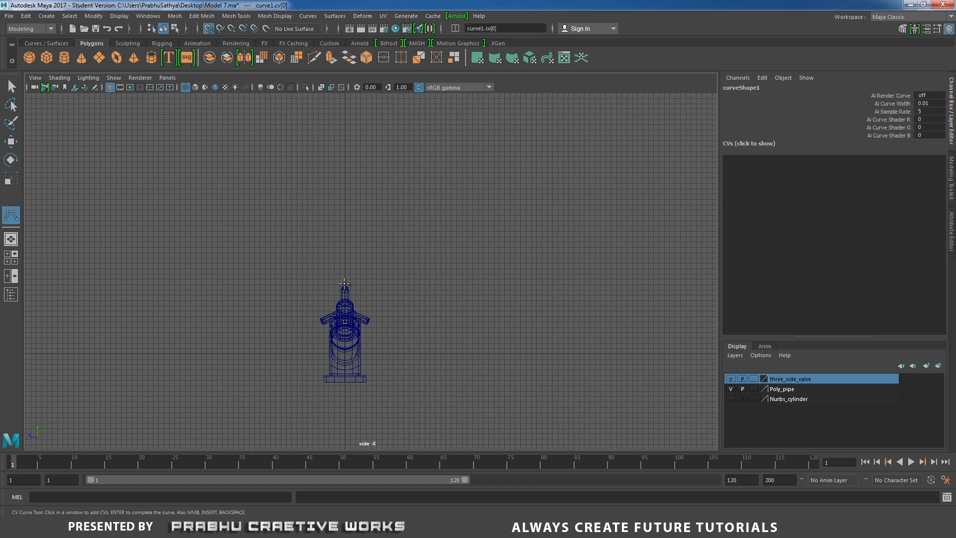
click(344, 258)
click(345, 220)
click(345, 189)
click(345, 147)
- Continue the spout curve with CVs over an arch and down its far side, and finish the curve
alt+middle_drag(419, 164, 368, 213)
click(329, 183)
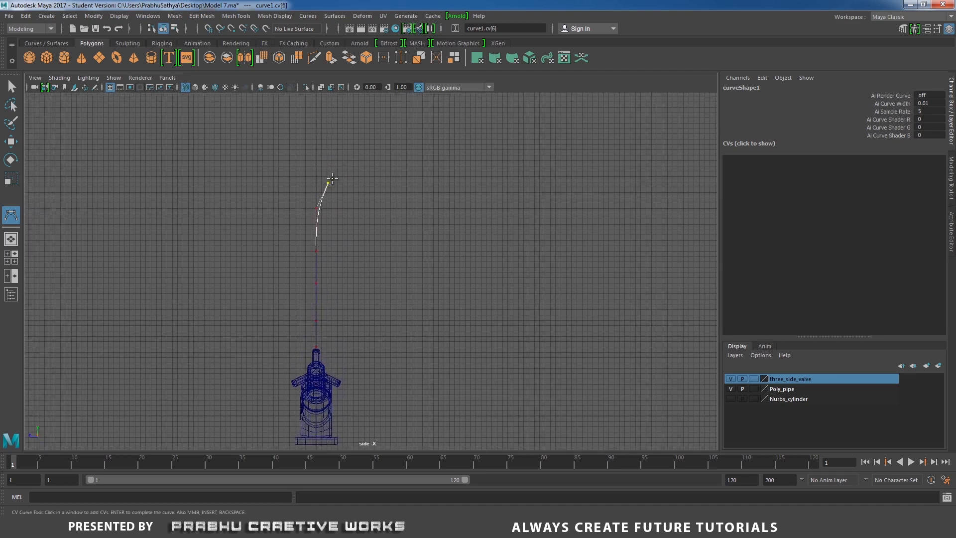
click(356, 163)
click(400, 164)
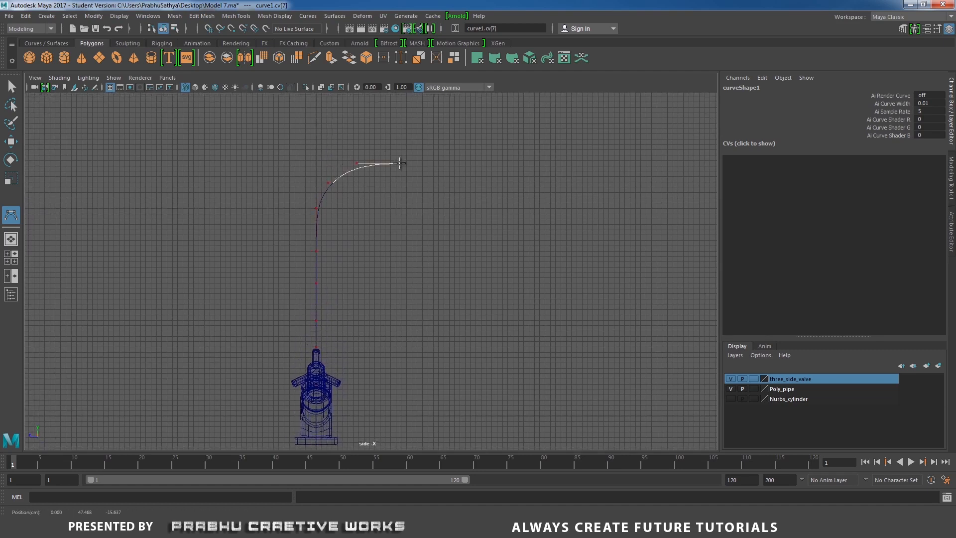
click(429, 187)
click(439, 232)
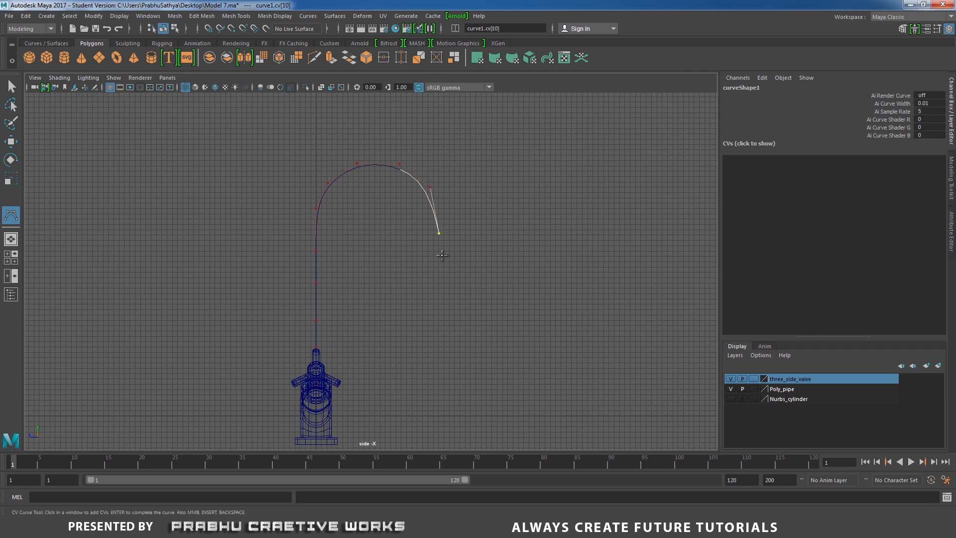
key(Return)
- Raise the spout curve's arch CVs and move the last three CVs outward to widen the bend
right_drag(425, 191, 365, 187)
drag(244, 141, 458, 250)
key(w)
drag(387, 178, 477, 241)
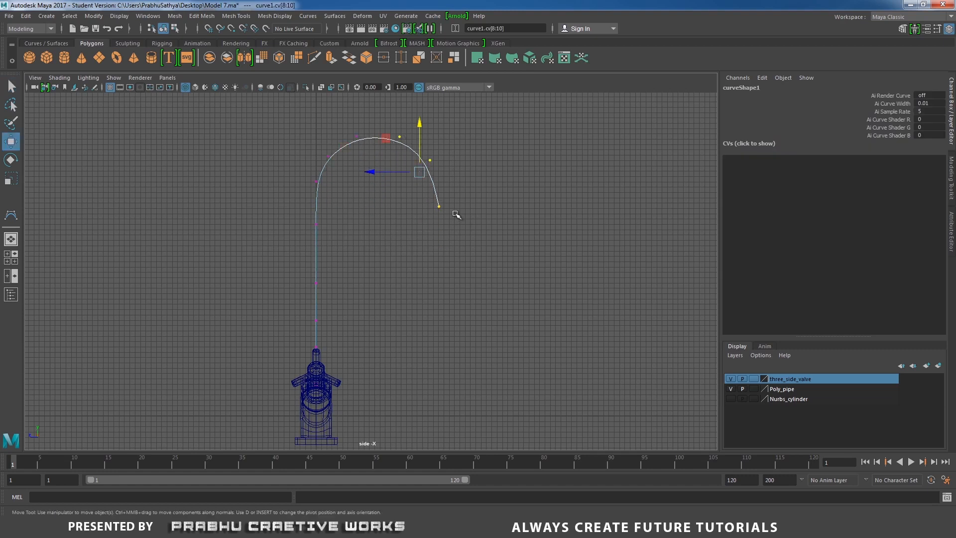
drag(377, 171, 385, 173)
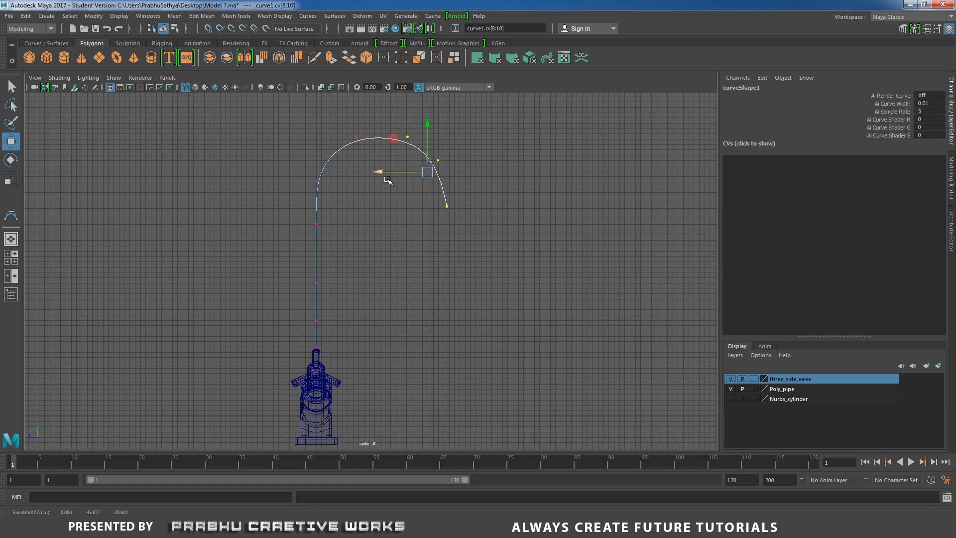
- Reposition individual CVs around the arch to give the spout curve an even, rounded bend
scroll(424, 217, up, 2)
alt+middle_drag(494, 185, 466, 226)
drag(427, 216, 393, 228)
drag(412, 149, 442, 166)
mouse_move(380, 125)
mouse_down()
mouse_move(408, 151)
mouse_move(392, 129)
mouse_up()
drag(276, 147, 292, 158)
drag(307, 121, 344, 149)
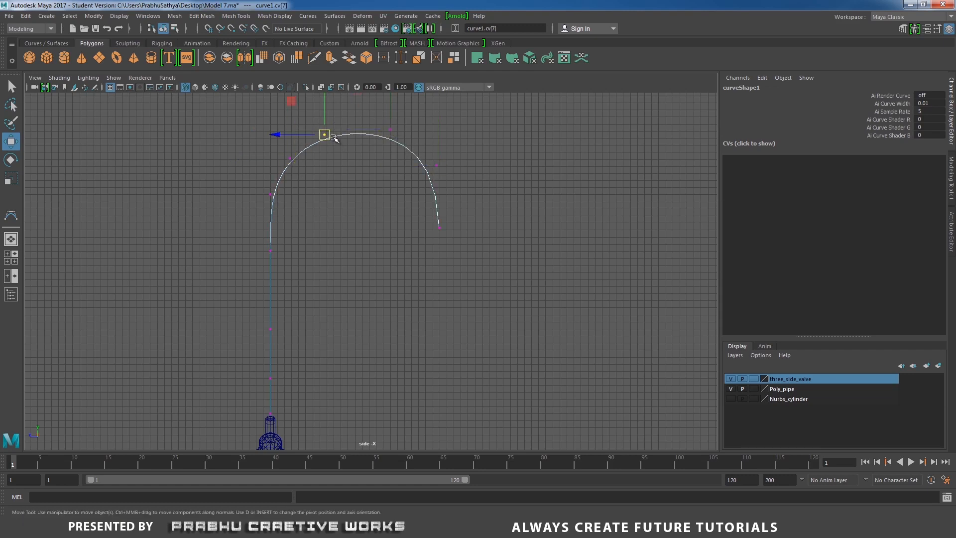
click(377, 189)
alt+right_drag(383, 188, 480, 174)
- Insert knots at two curve points on the descending side of the spout arch to smooth the curve
alt+middle_drag(504, 262, 467, 335)
alt+right_drag(299, 274, 396, 180)
alt+middle_drag(394, 174, 390, 213)
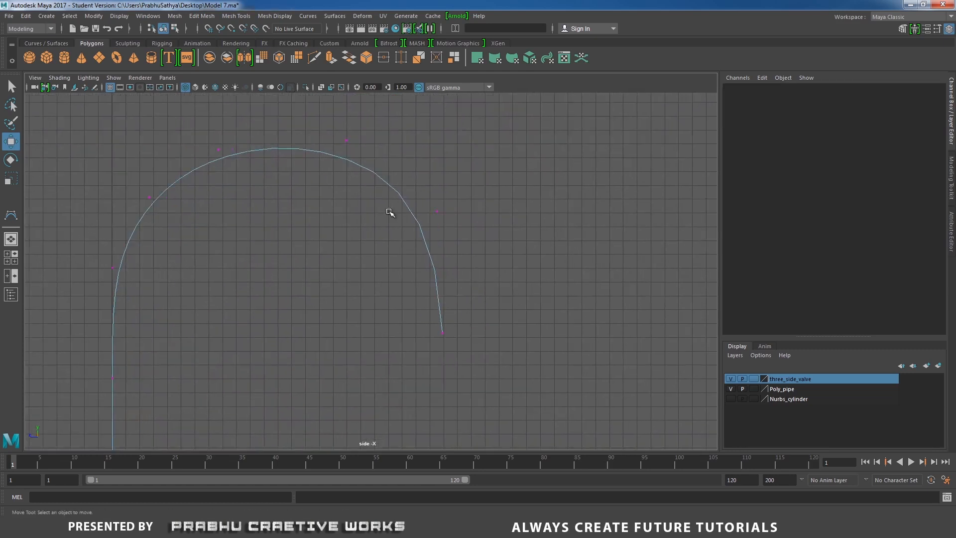
right_click(388, 182)
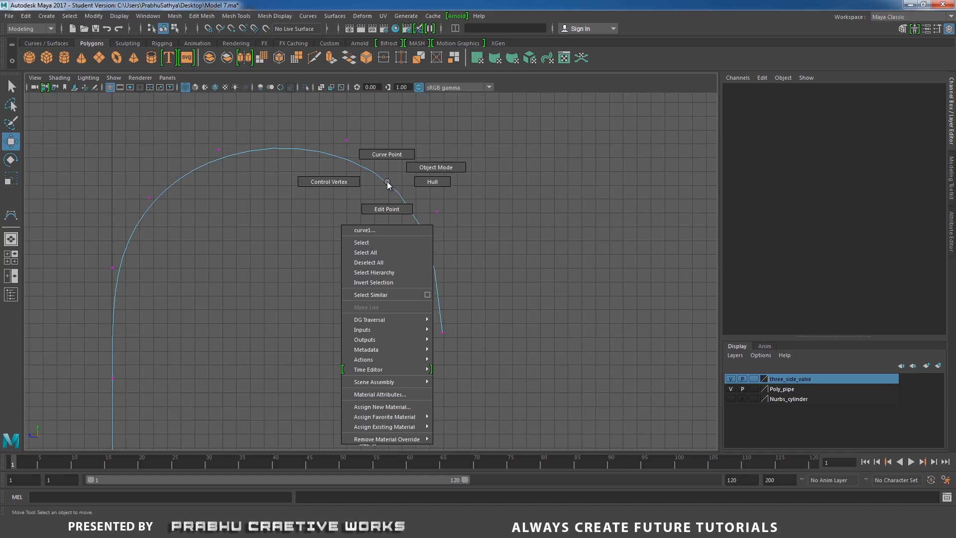
click(387, 155)
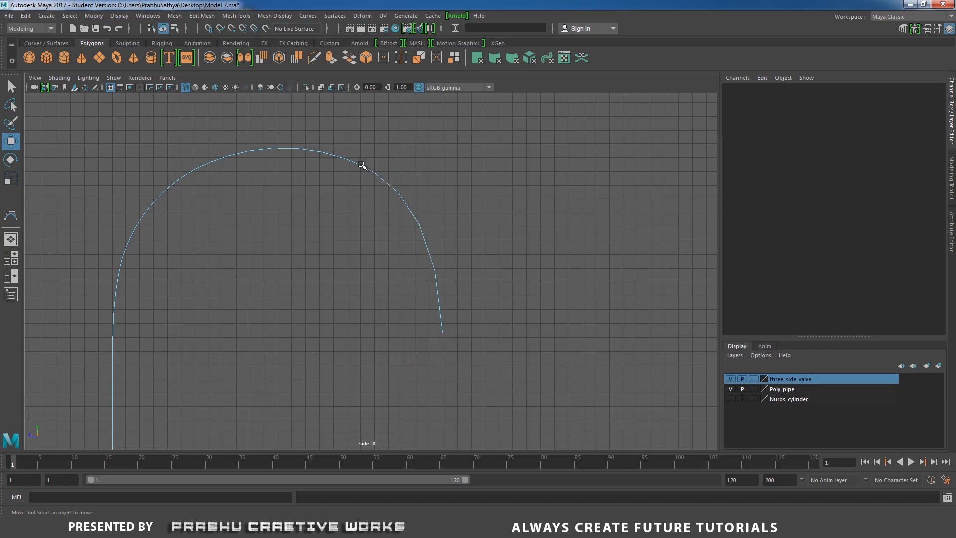
click(389, 183)
click(389, 184)
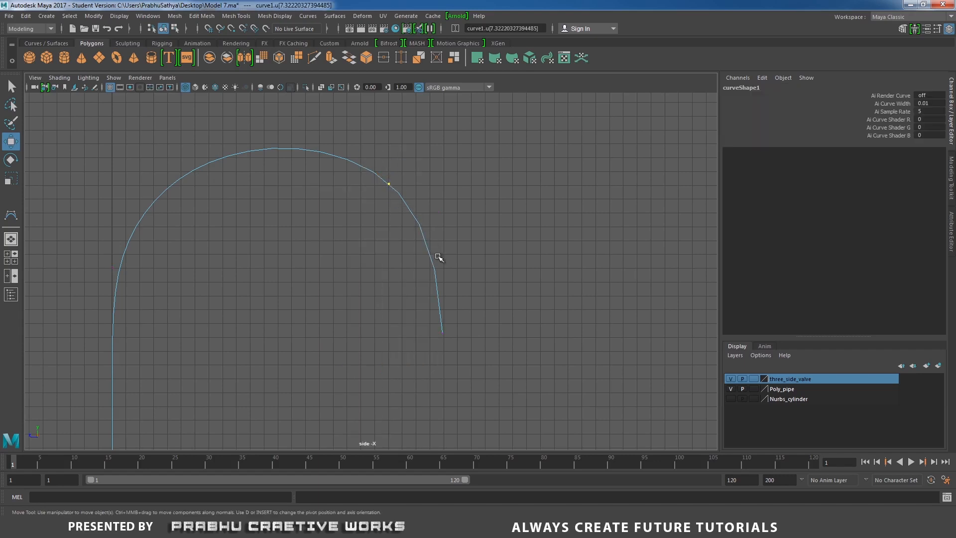
shift+click(437, 282)
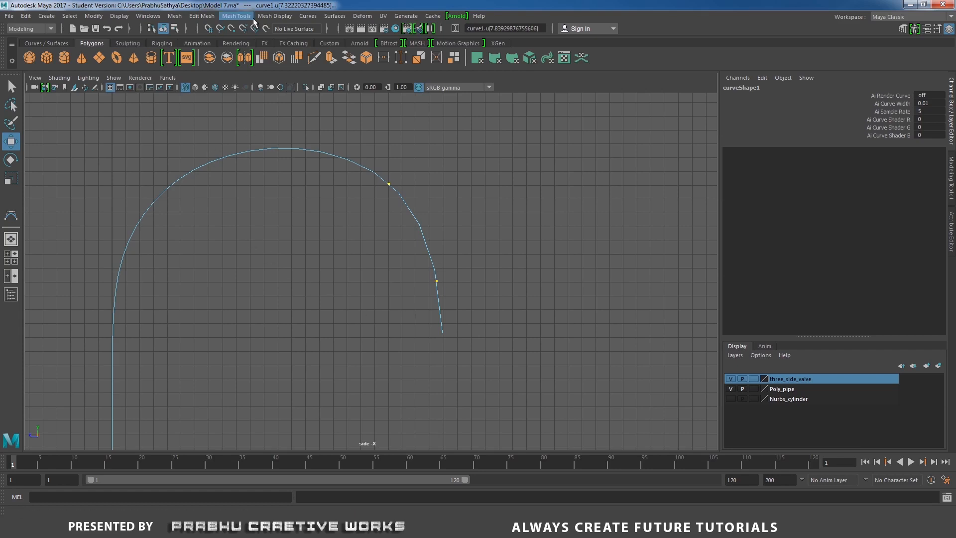
click(308, 16)
mouse_move(333, 242)
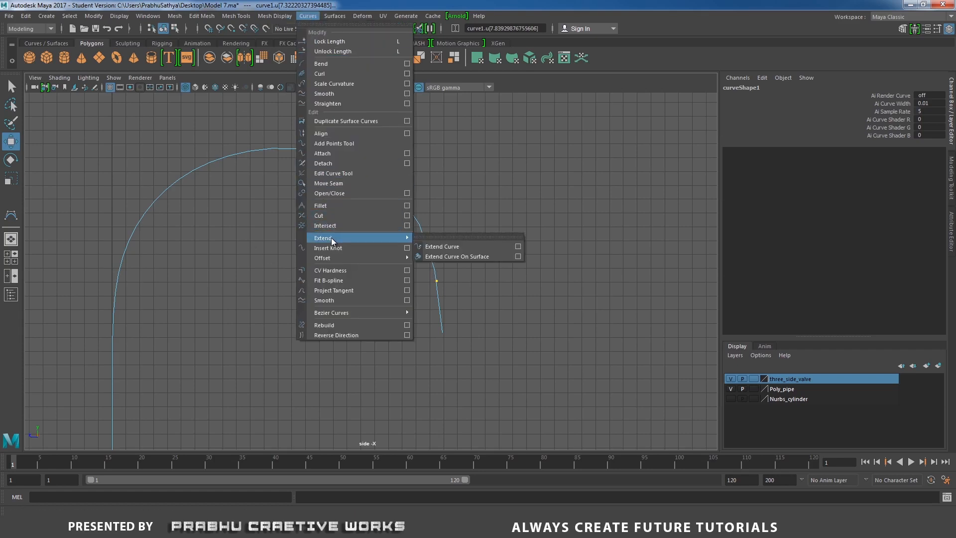
click(333, 248)
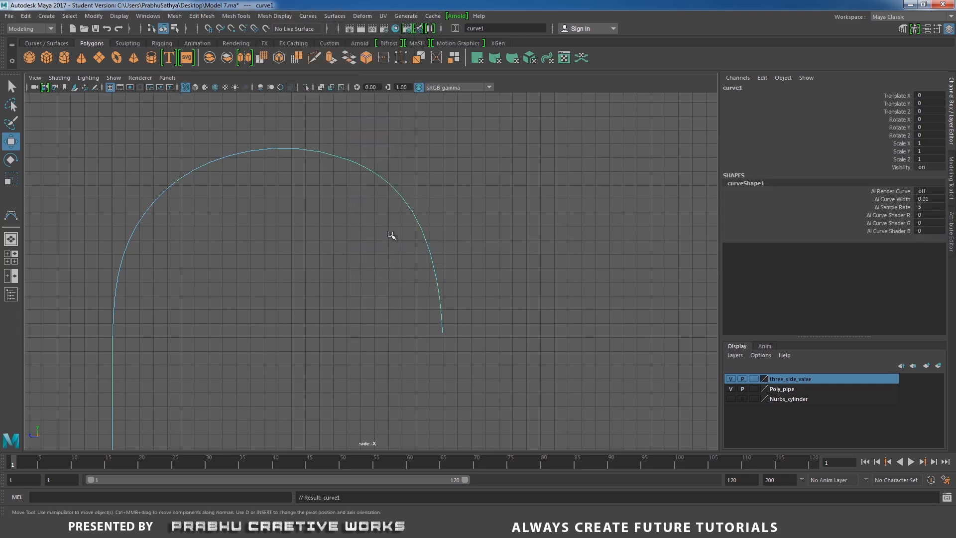
- Return to the perspective view with smooth shading, check the spout curve against the tap body and clear the selection
key(space)
drag(361, 257, 354, 222)
alt+middle_drag(298, 226, 286, 249)
alt+right_drag(286, 249, 352, 251)
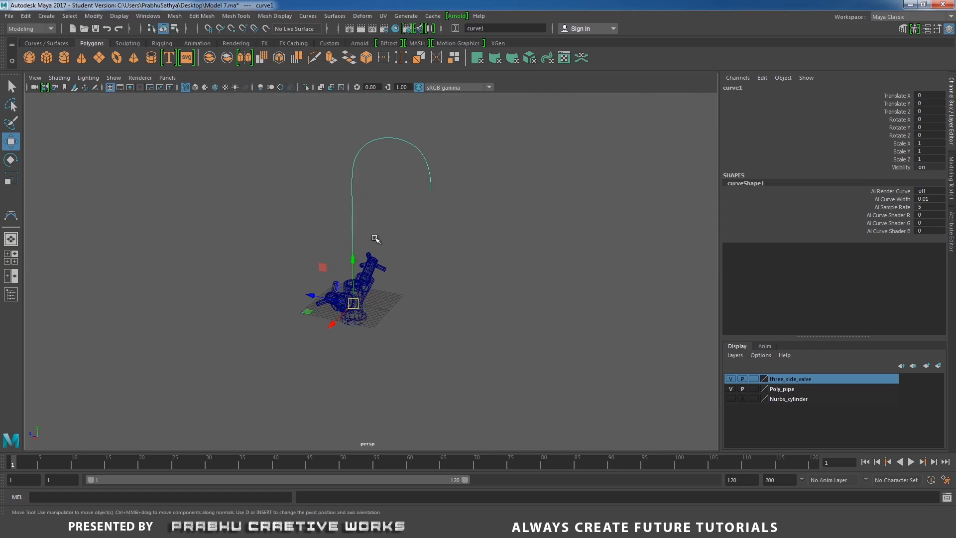
key(5)
mouse_move(414, 251)
alt+mouse_down()
mouse_move(325, 309)
mouse_move(319, 294)
mouse_move(355, 310)
mouse_move(423, 240)
mouse_move(439, 240)
alt+mouse_up()
click(439, 240)
alt+middle_drag(447, 253, 440, 290)
click(354, 181)
mouse_move(367, 239)
alt+mouse_down()
mouse_move(341, 244)
mouse_move(406, 248)
mouse_move(374, 251)
alt+mouse_up()
click(385, 231)
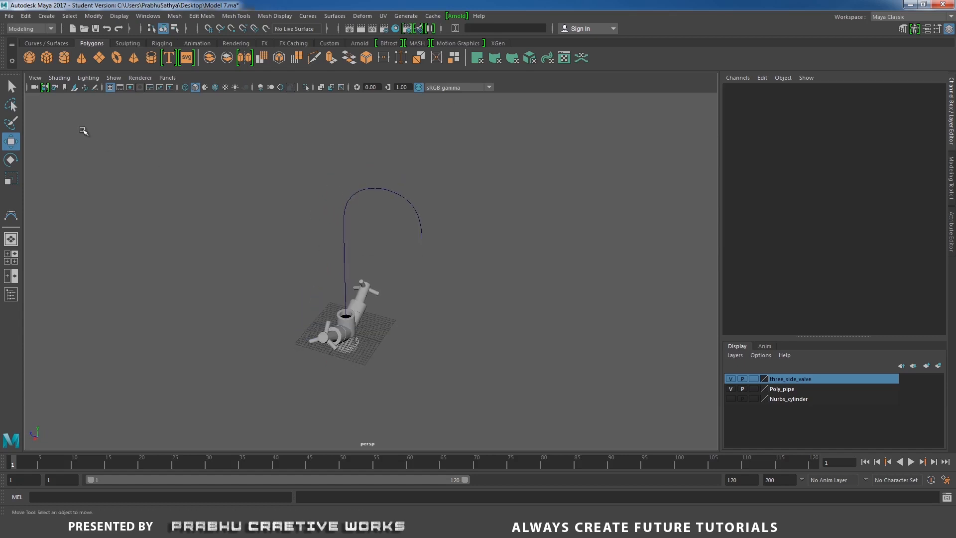
- Create a NURBS circle and move it along X to 26.972, clear of the tap body
click(58, 44)
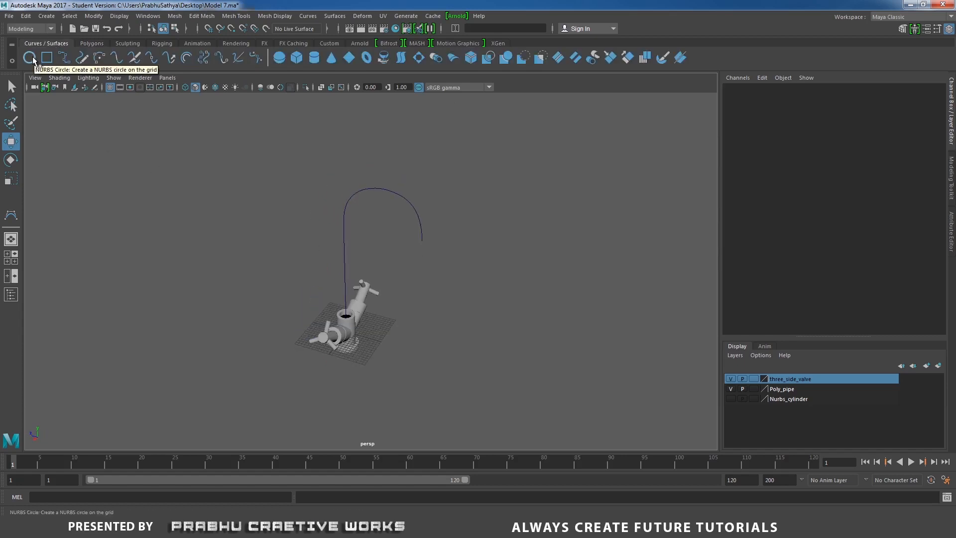
click(29, 57)
alt+drag(286, 284, 244, 450)
alt+middle_drag(282, 319, 335, 241)
alt+right_drag(384, 319, 397, 266)
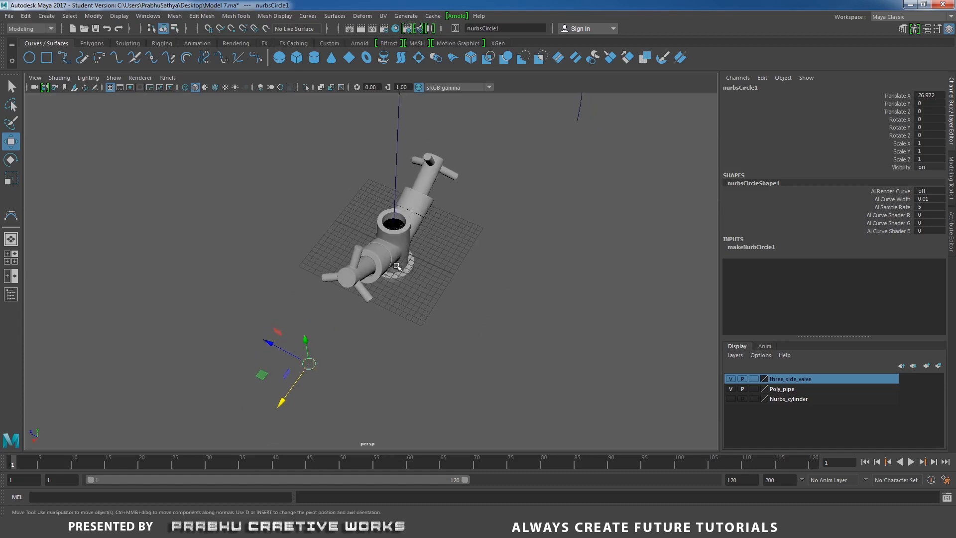
- Set the NURBS circle's Sections to 12 and bring both the circle and the spout curve into view
click(752, 247)
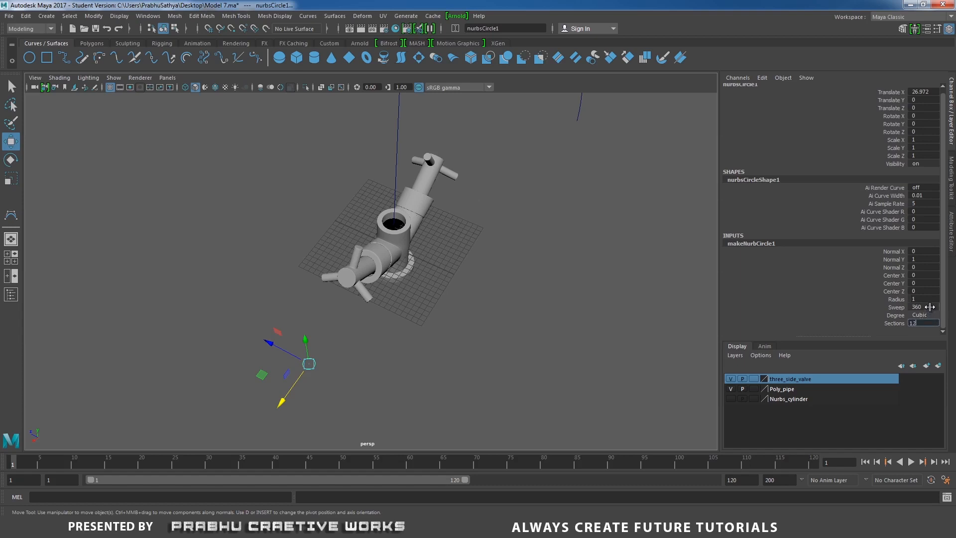
alt+drag(495, 295, 346, 369)
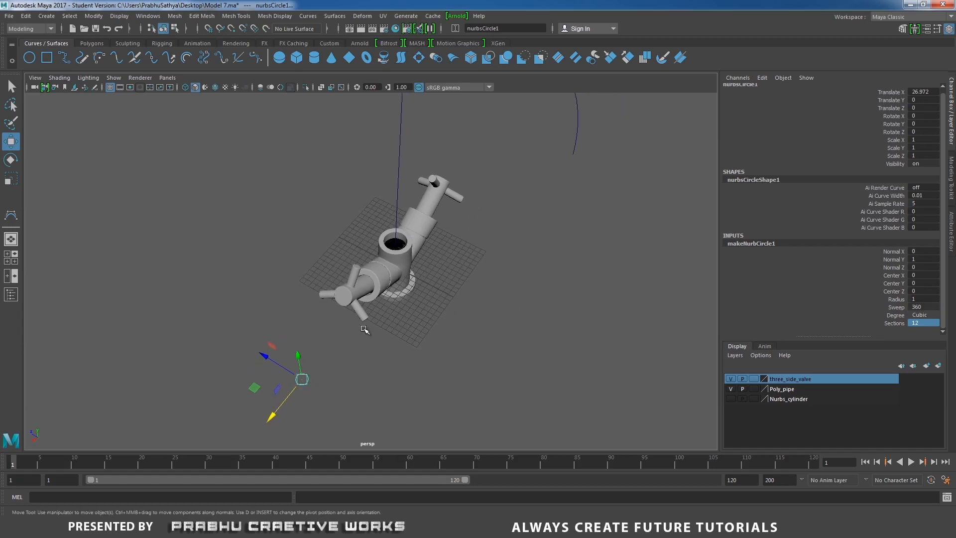
scroll(365, 329, down, 2)
drag(215, 349, 345, 400)
alt+middle_drag(374, 304, 365, 349)
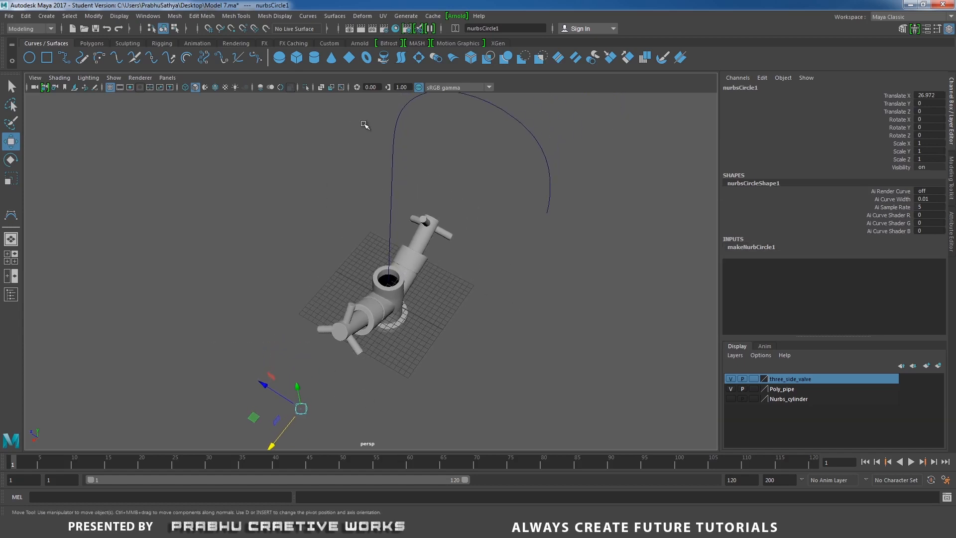
- Extrude the circle along the spout curve as a Tube at path, with Component pivot, Polygons output and Control points tessellation
drag(365, 125, 431, 154)
click(337, 17)
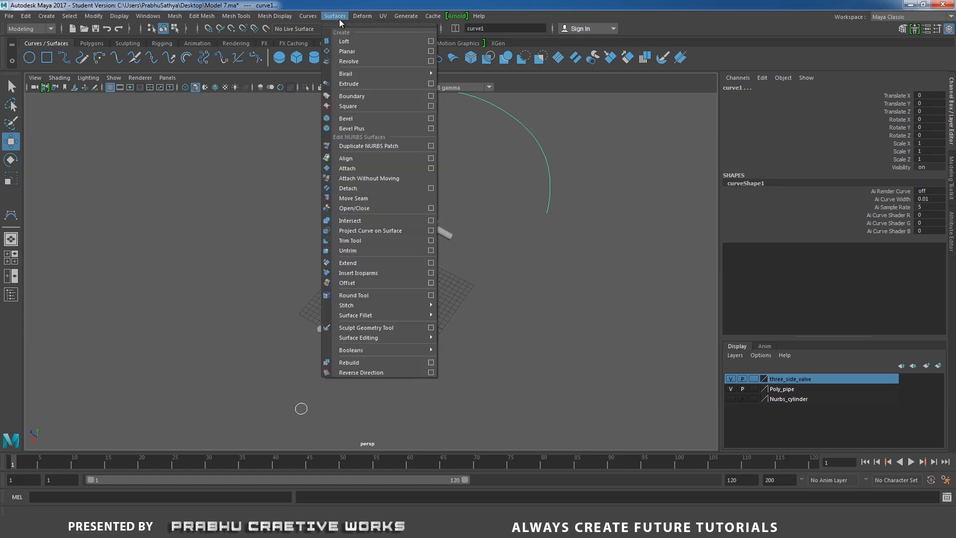
click(430, 85)
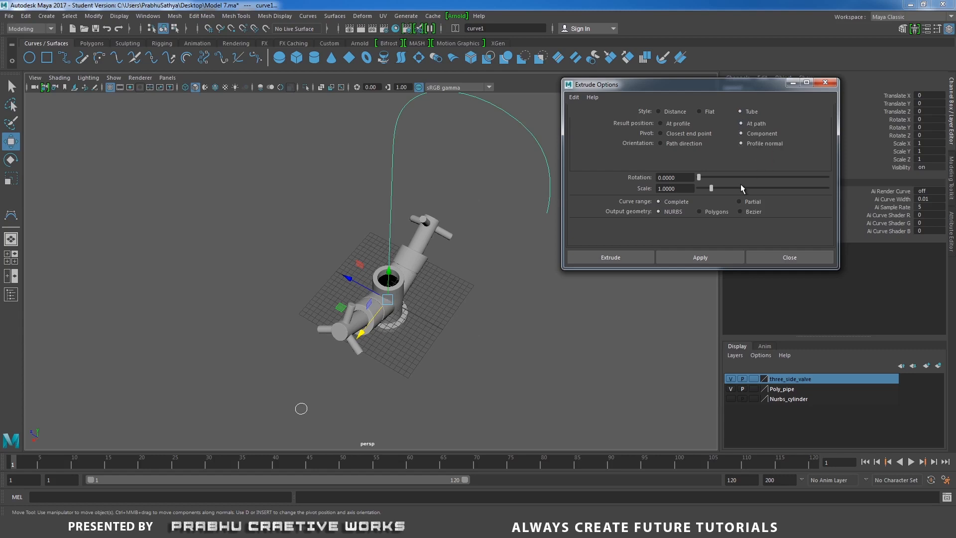
click(706, 212)
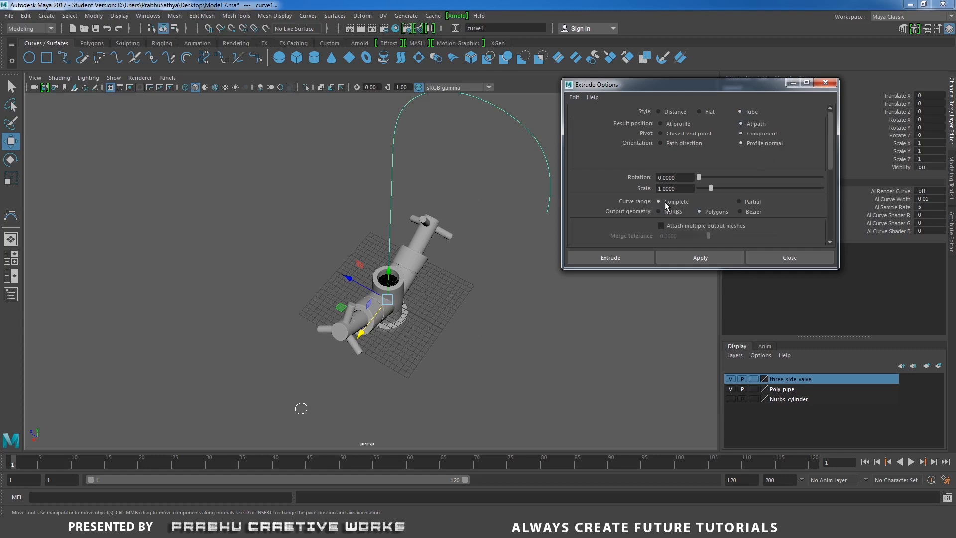
scroll(719, 211, down, 2)
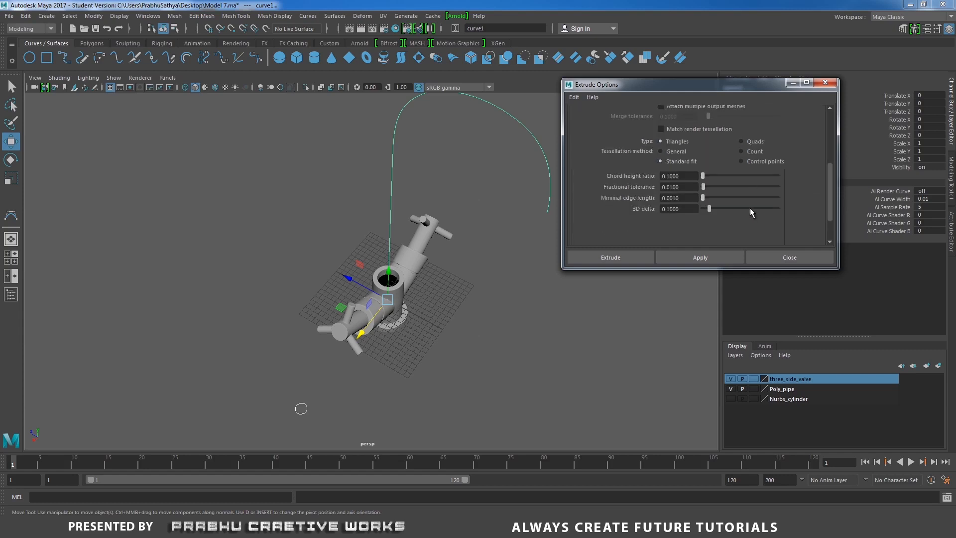
click(762, 161)
scroll(760, 165, up, 2)
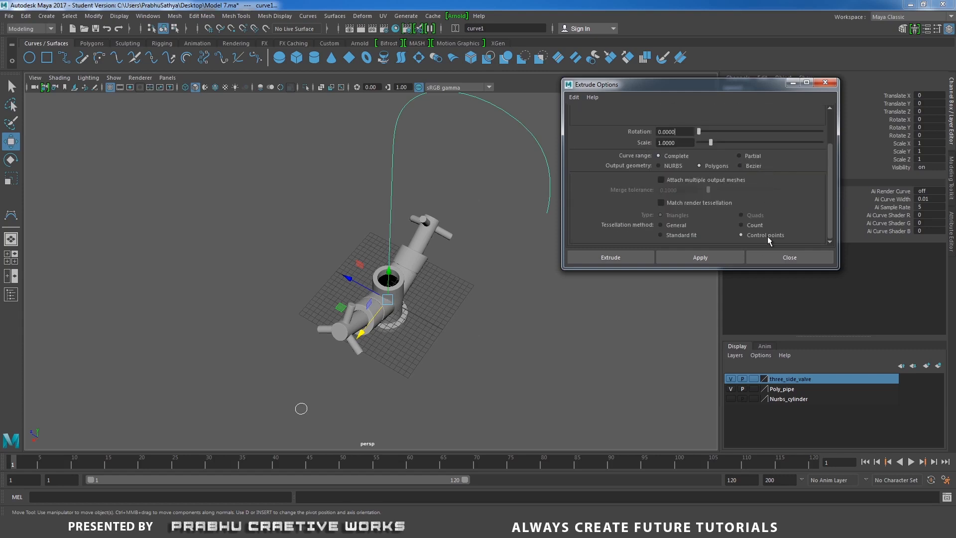
click(628, 257)
- Scale the profile circle uniformly to 1.871 to thicken the spout within the tap body's central socket
alt+drag(623, 261, 336, 420)
alt+middle_drag(367, 358, 396, 325)
alt+right_drag(396, 326, 476, 398)
key(r)
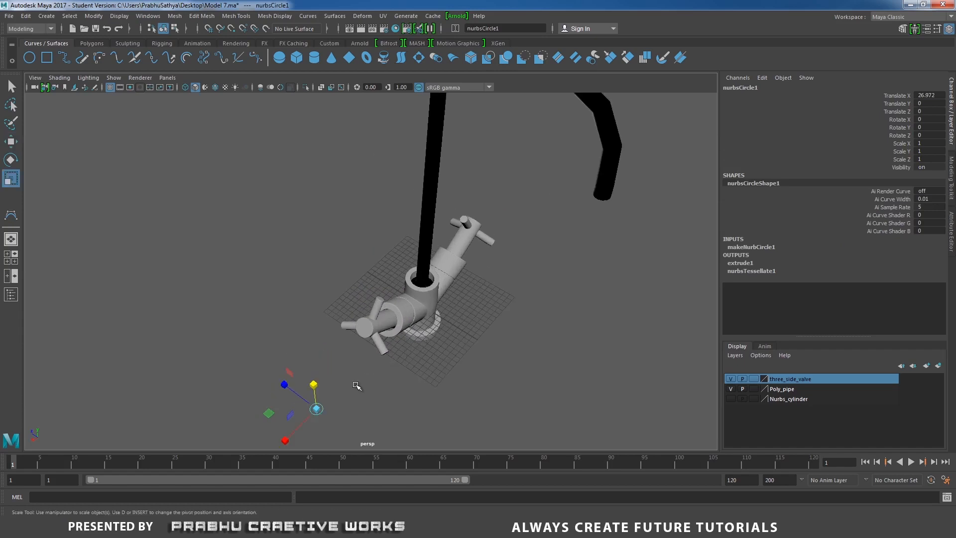
drag(317, 409, 333, 404)
alt+right_drag(491, 348, 620, 386)
alt+middle_drag(498, 284, 479, 236)
alt+drag(479, 236, 484, 283)
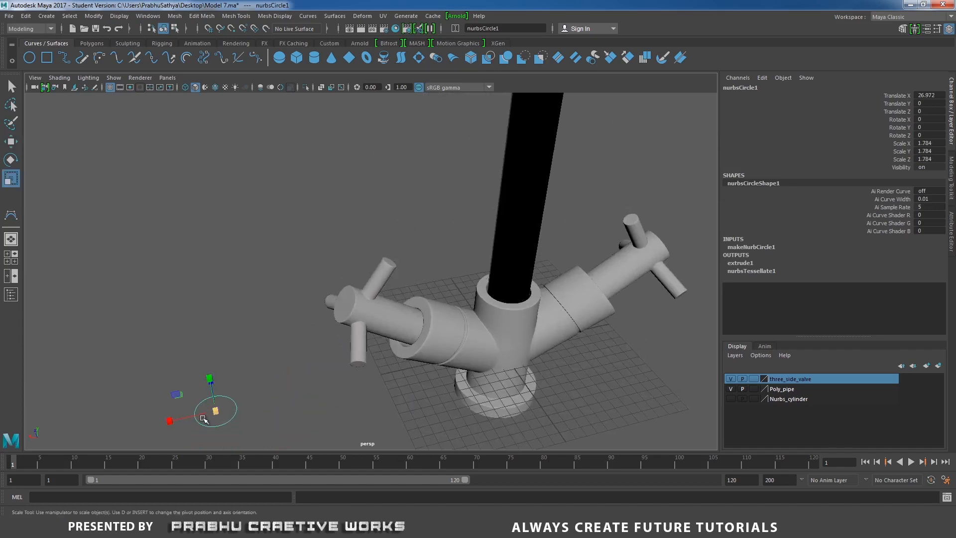
drag(215, 411, 218, 410)
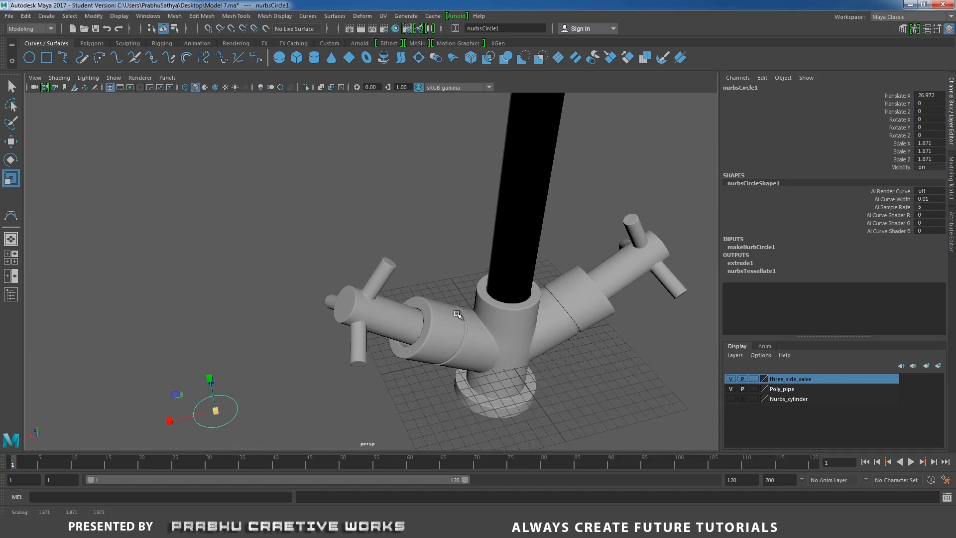
alt+right_drag(459, 314, 218, 276)
alt+drag(218, 277, 366, 263)
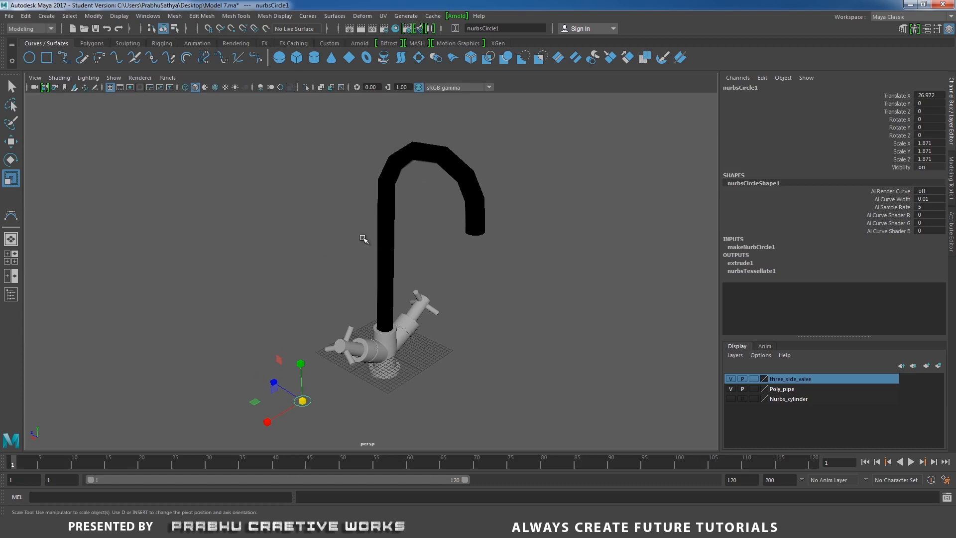
- Try two-sided lighting on the dark spout surface and switch it off again
click(87, 78)
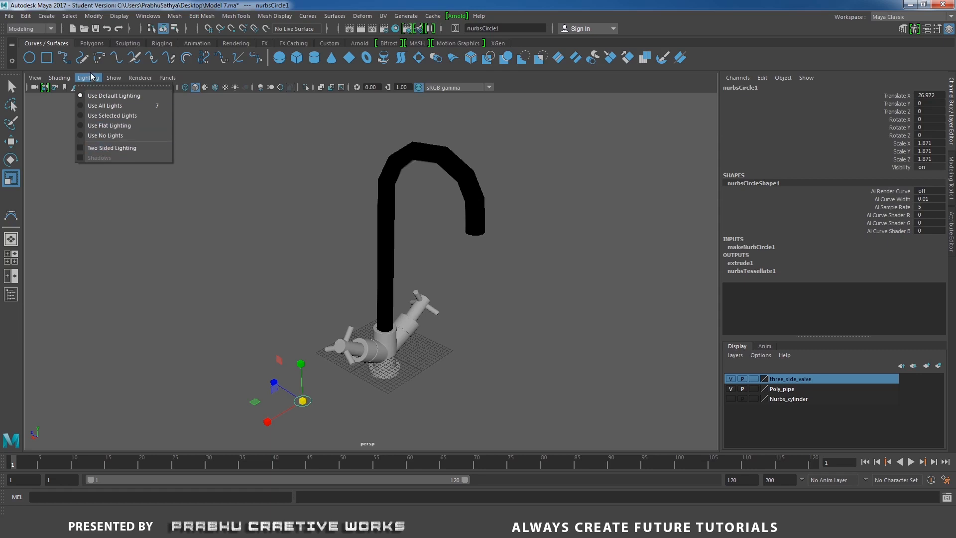
click(101, 148)
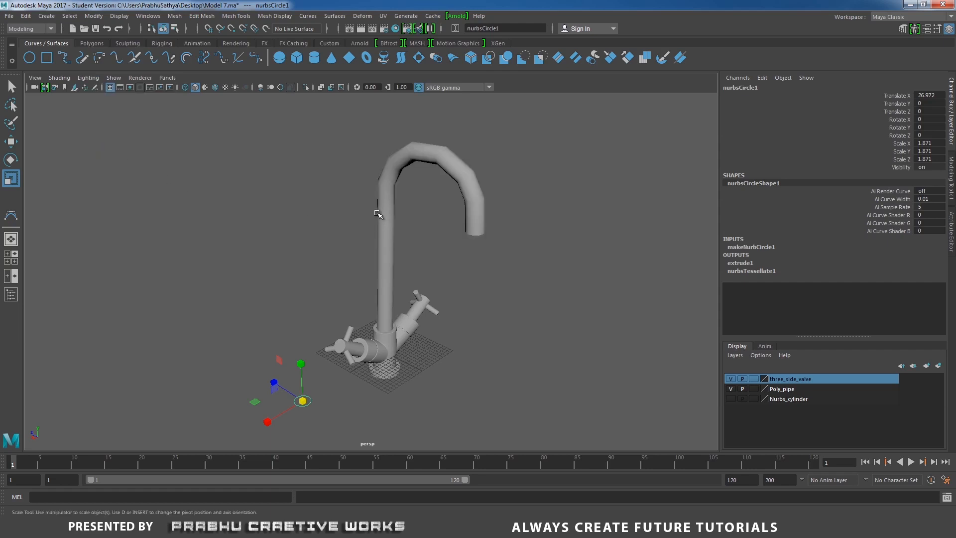
click(88, 78)
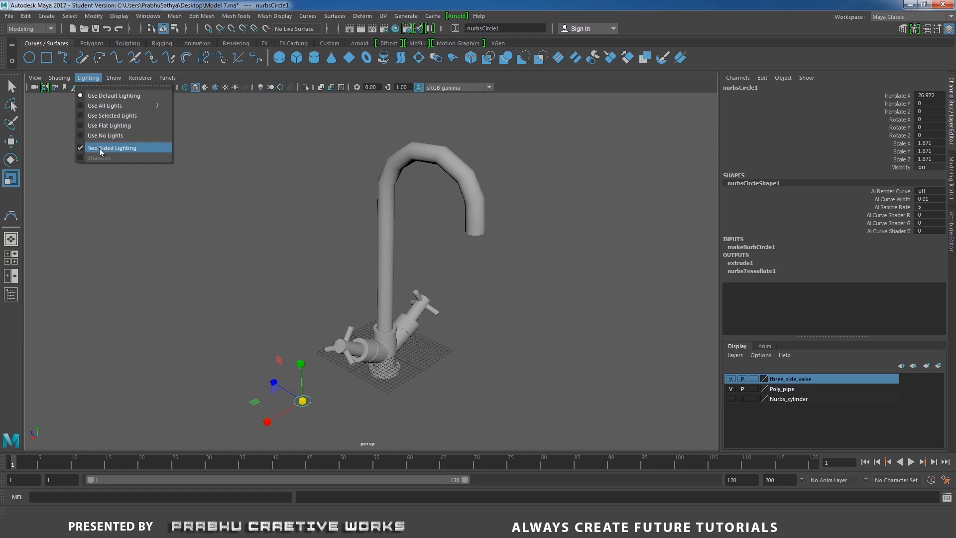
click(102, 148)
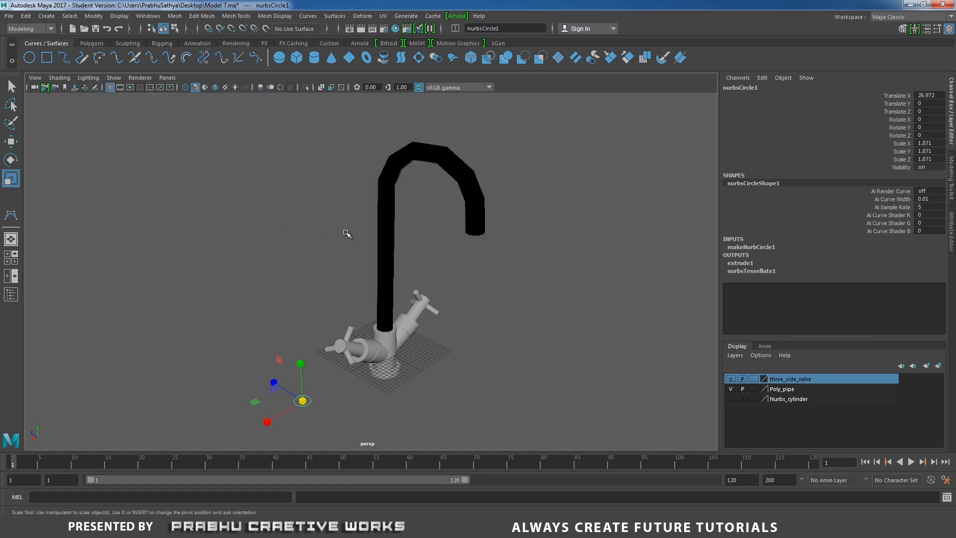
- Reverse the normals of the extruded spout mesh and clear the selection
click(383, 179)
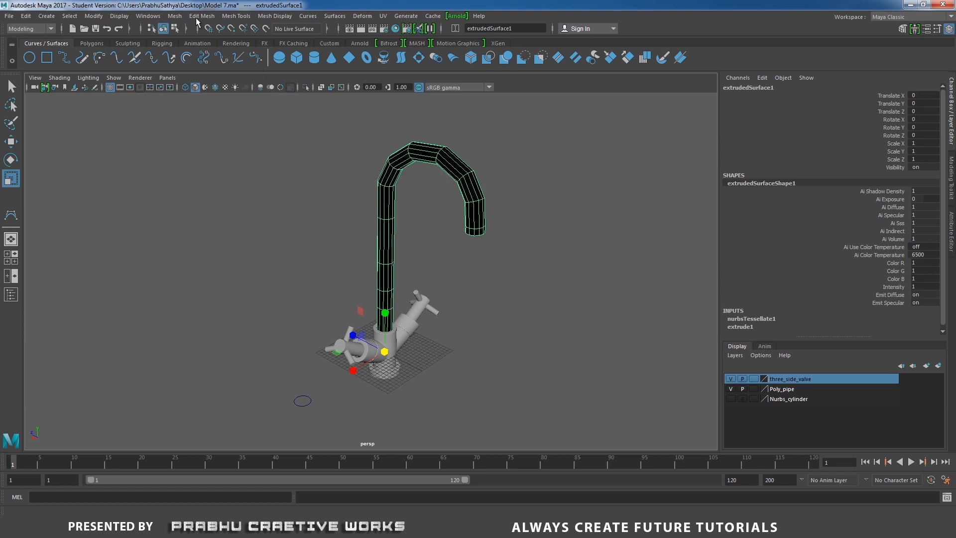
click(236, 17)
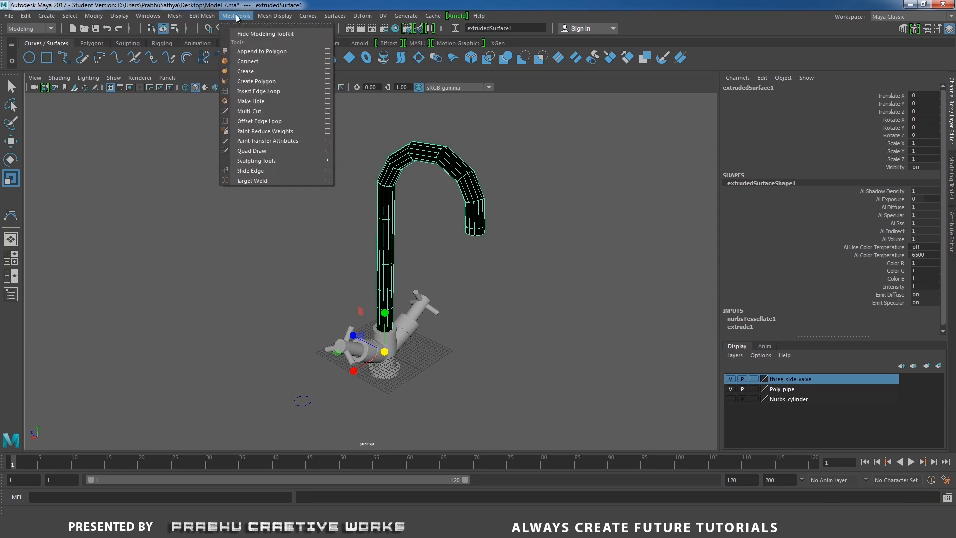
mouse_move(272, 18)
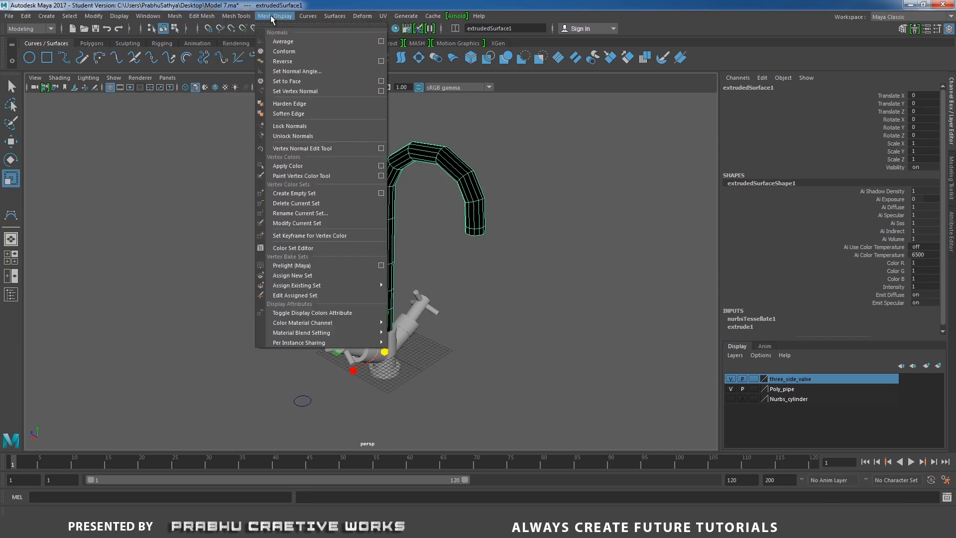
click(282, 62)
click(523, 254)
- Compare the spout outlet with the reference photo and bevel the edge loop just above the outlet, reducing Fraction for a narrow band
alt+drag(523, 254, 548, 205)
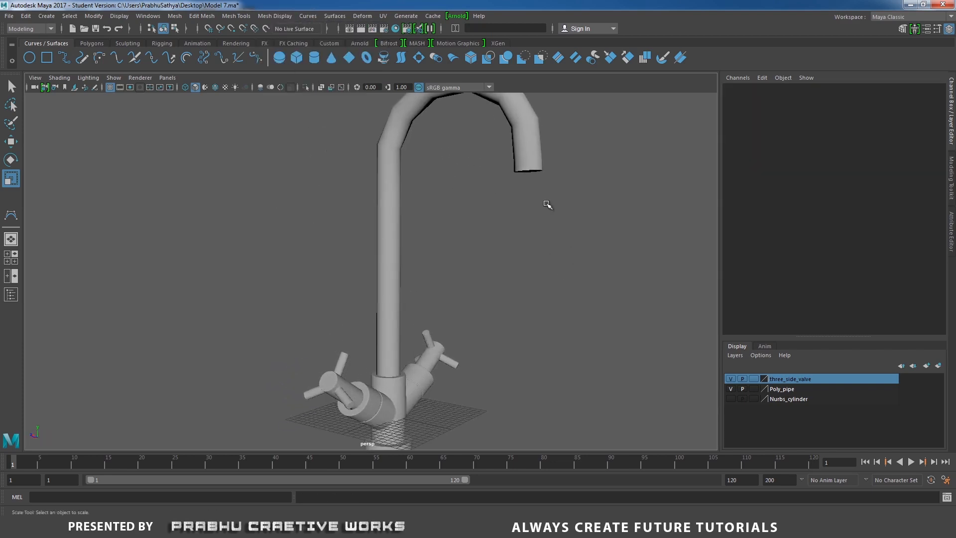
scroll(473, 254, up, 10)
click(536, 188)
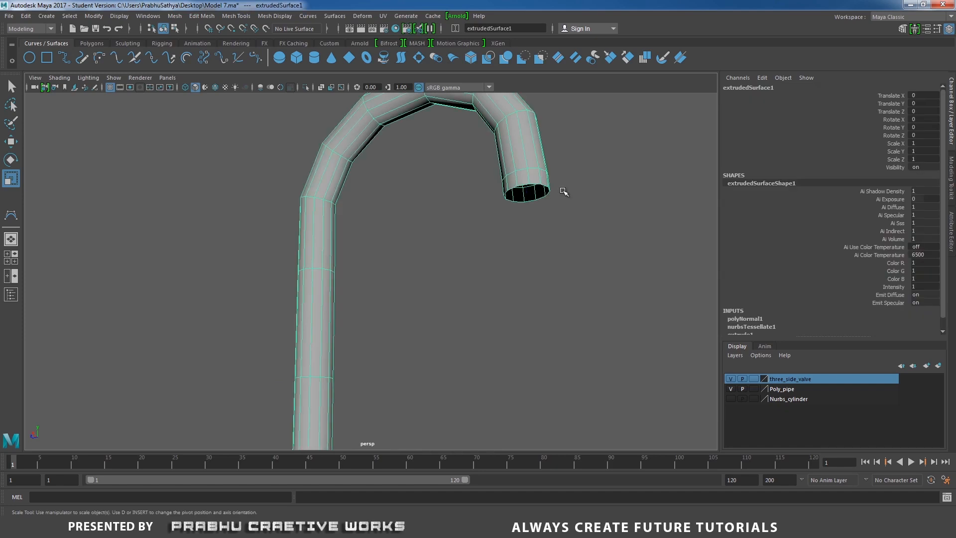
alt+middle_drag(562, 192, 551, 278)
scroll(506, 417, up, 3)
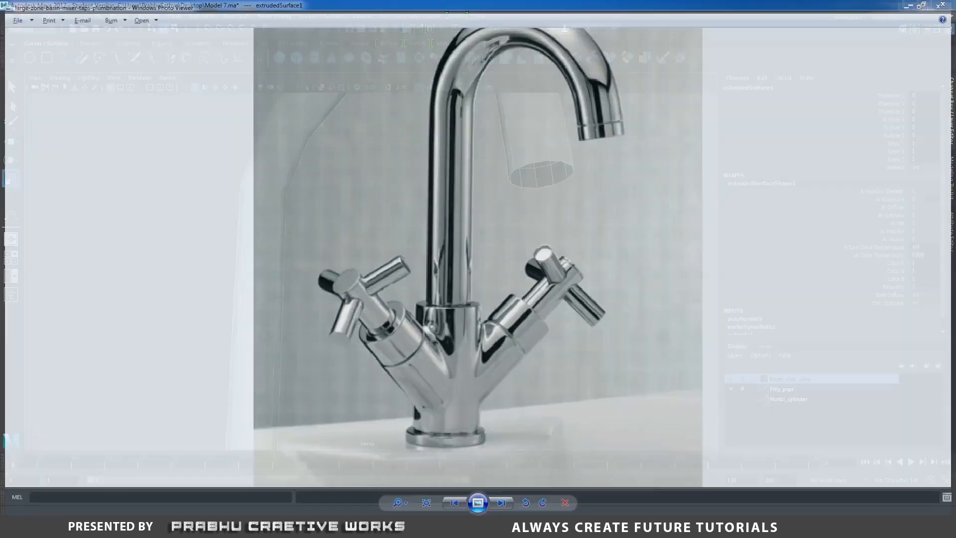
alt+drag(573, 170, 587, 192)
right_drag(578, 188, 578, 159)
double_click(585, 201)
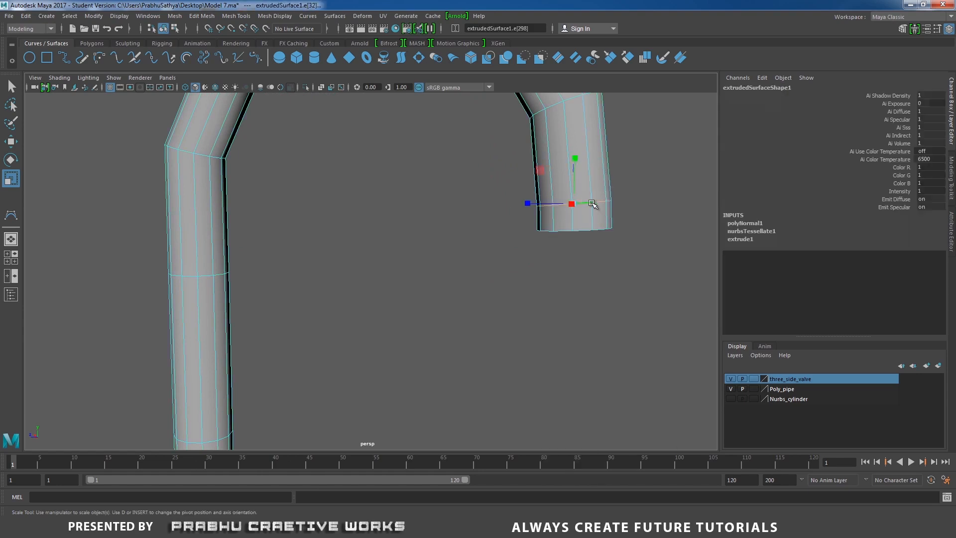
shift+right_drag(635, 197, 650, 197)
alt+middle_drag(638, 172, 583, 200)
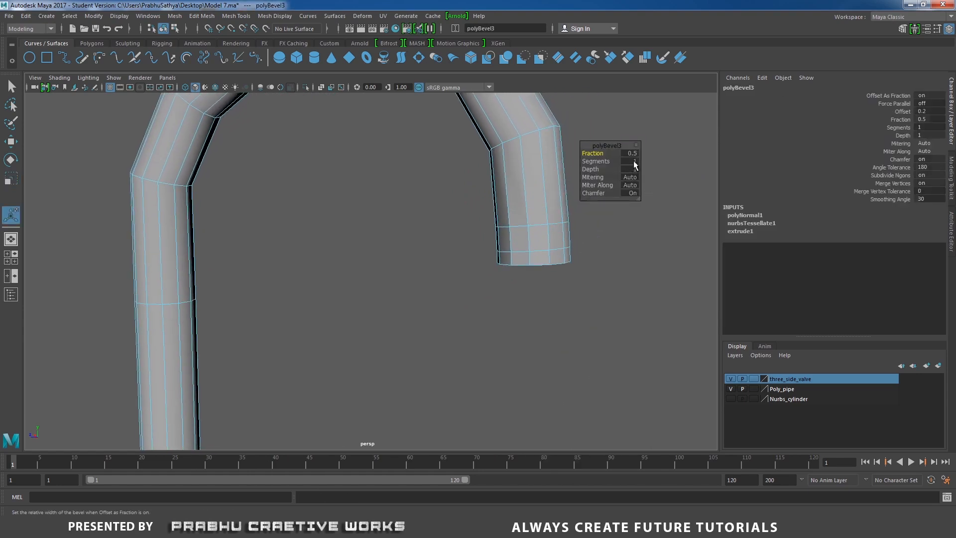
click(630, 153)
key(Return)
- Extrude the narrow face loop above the outlet inward with a Local Translate Z of -0.209 to form a groove
right_drag(548, 206, 582, 258)
click(586, 232)
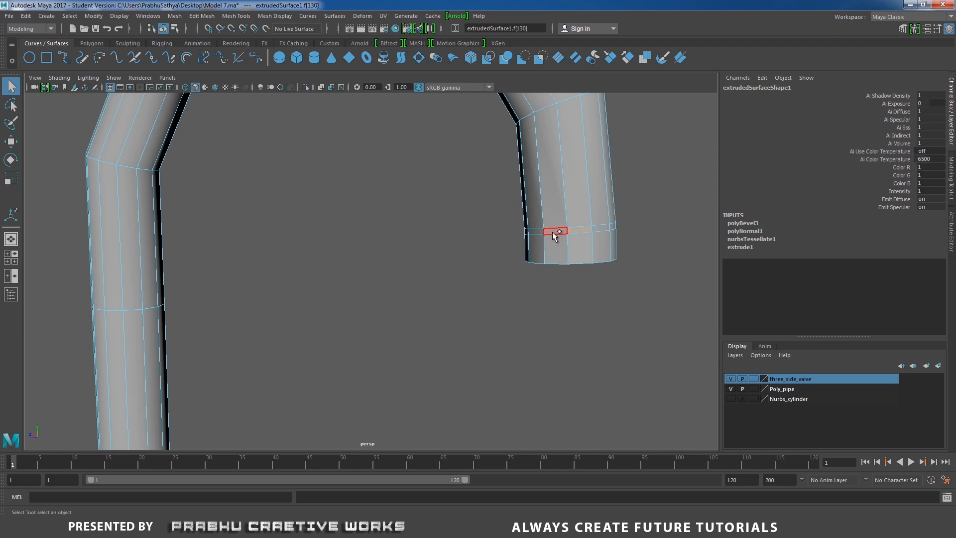
double_click(555, 232)
shift+right_drag(576, 220, 576, 244)
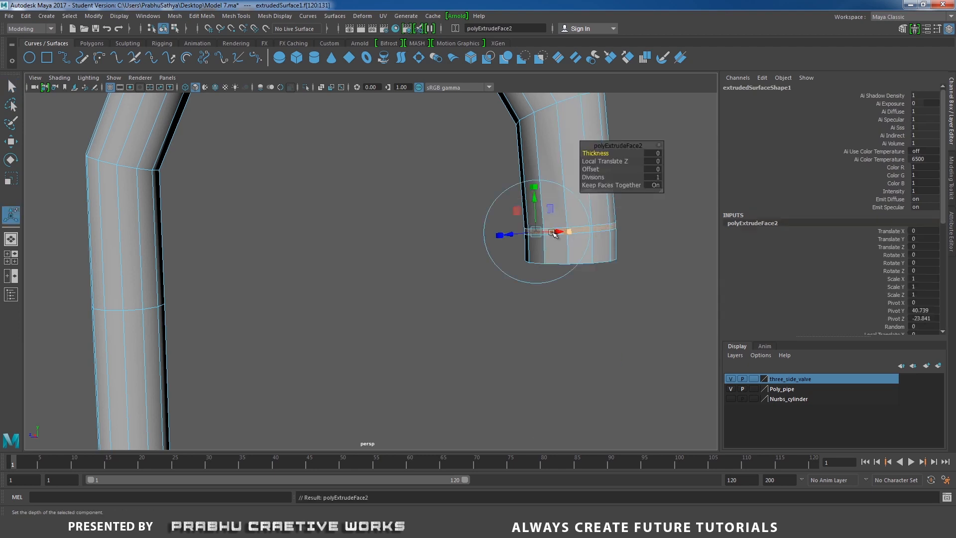
alt+drag(570, 238, 470, 248)
alt+right_drag(470, 248, 530, 256)
drag(399, 328, 409, 329)
alt+middle_drag(542, 265, 488, 202)
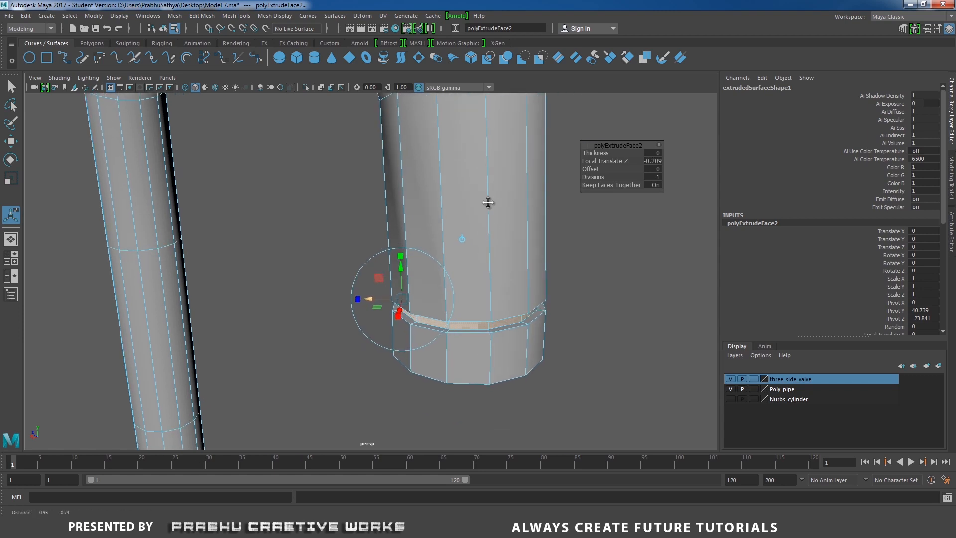
drag(366, 275, 364, 276)
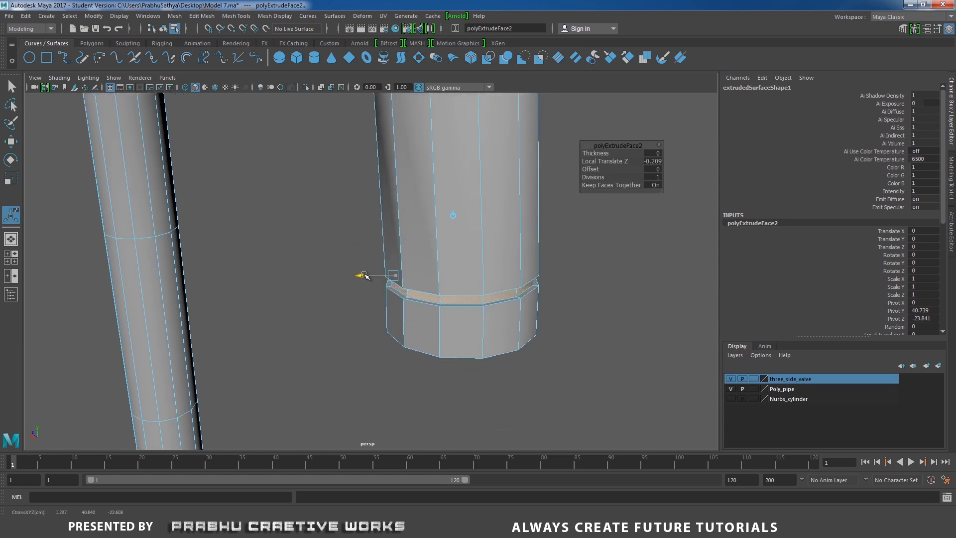
- Reset the Insert Edge Loop tool settings and insert a supporting loop on the spout just above the groove
alt+right_drag(495, 263, 546, 269)
right_drag(549, 234, 609, 217)
shift+right_click(541, 244)
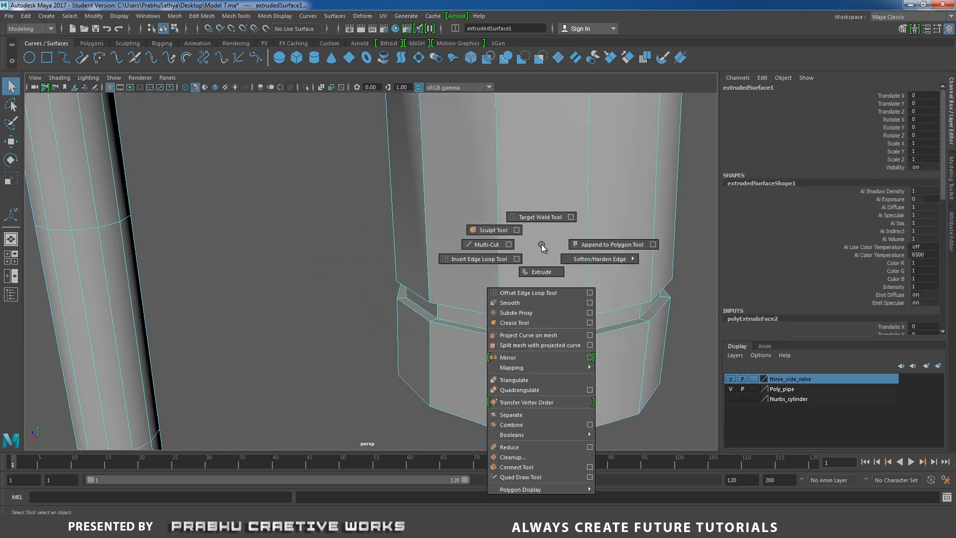
click(516, 259)
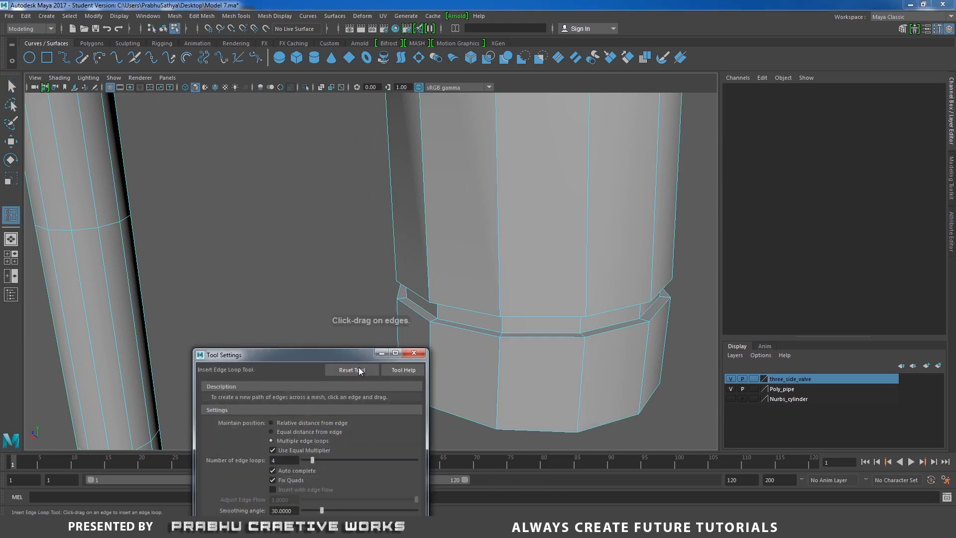
click(414, 353)
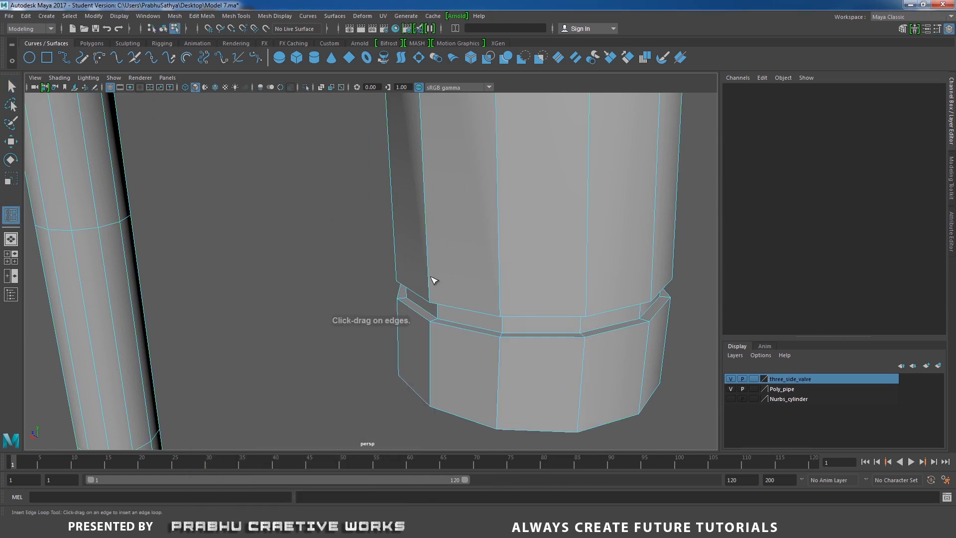
click(432, 283)
drag(429, 292, 431, 299)
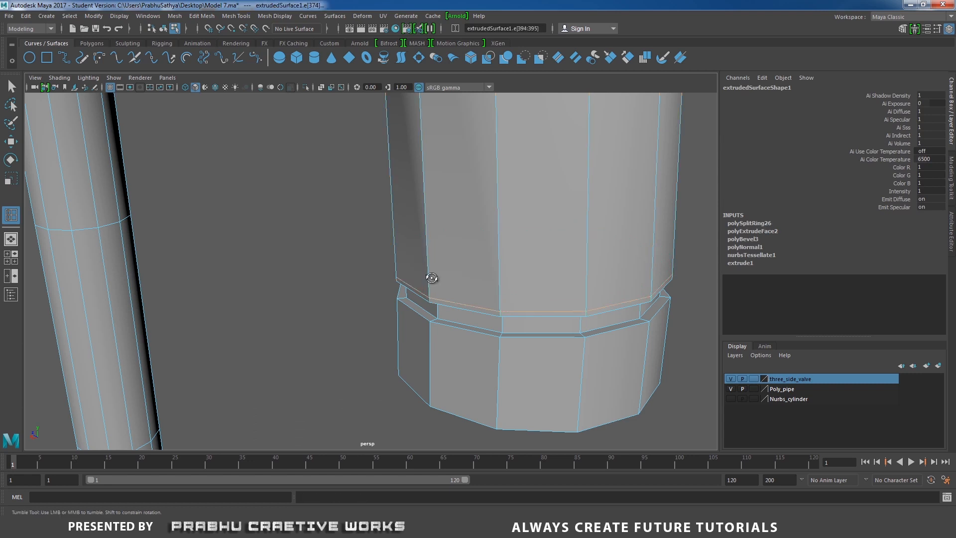
- Insert three more supporting edge loops, inside the groove and just below its lower edge
scroll(474, 179, up, 6)
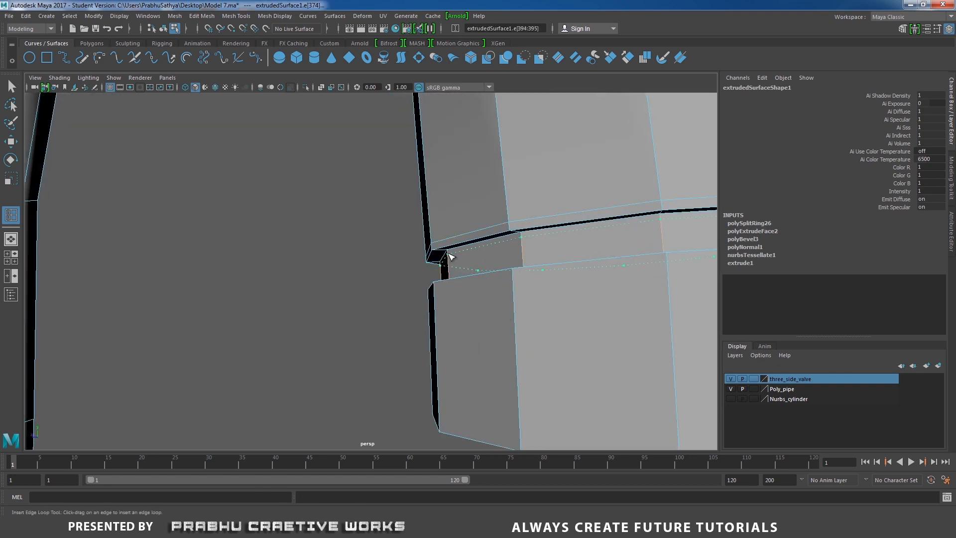
drag(448, 254, 448, 254)
drag(433, 294, 472, 292)
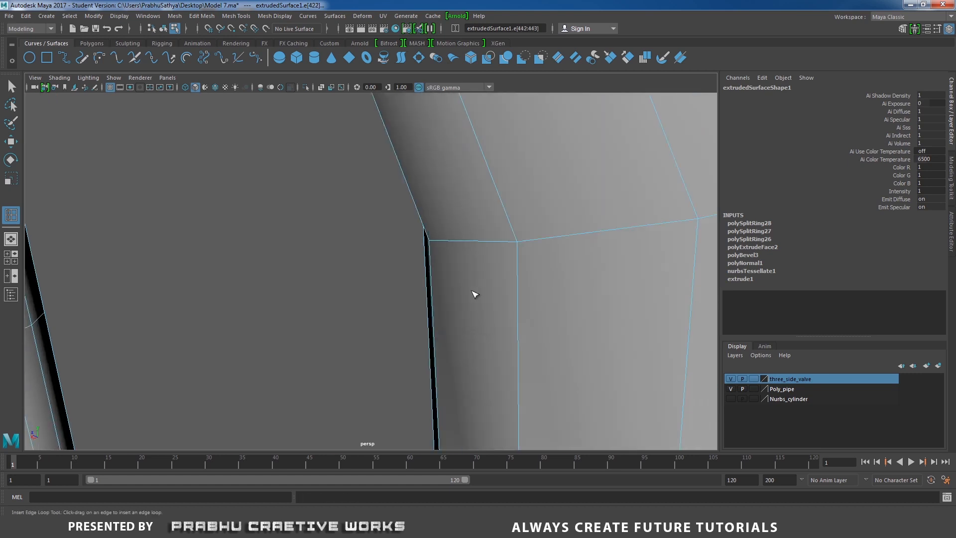
alt+middle_drag(472, 291, 462, 50)
alt+drag(477, 212, 533, 291)
scroll(408, 258, down, 7)
- Extrude the open border edge loop at the spout outlet and scale it inward to form a flat rim
alt+drag(408, 259, 401, 203)
alt+middle_drag(442, 172, 427, 239)
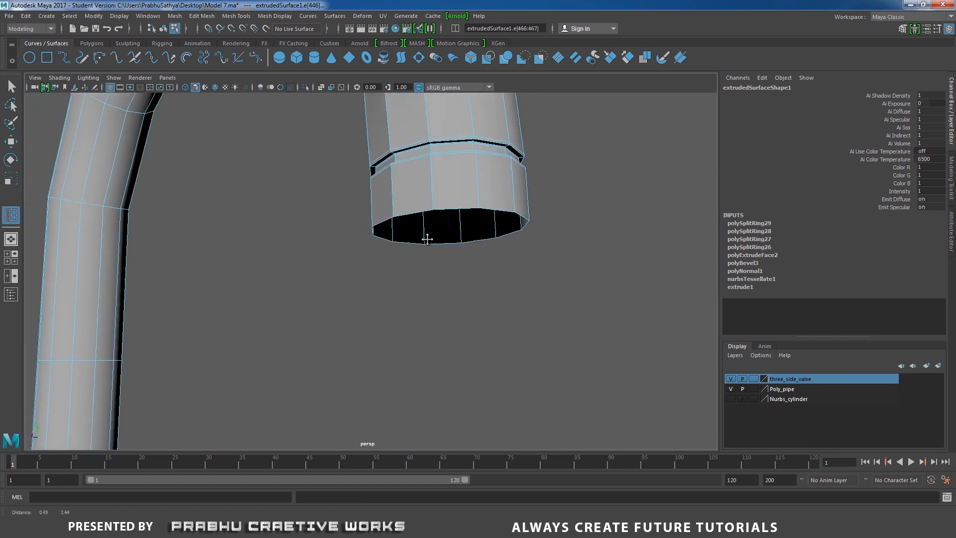
scroll(462, 278, up, 2)
key(w)
double_click(386, 215)
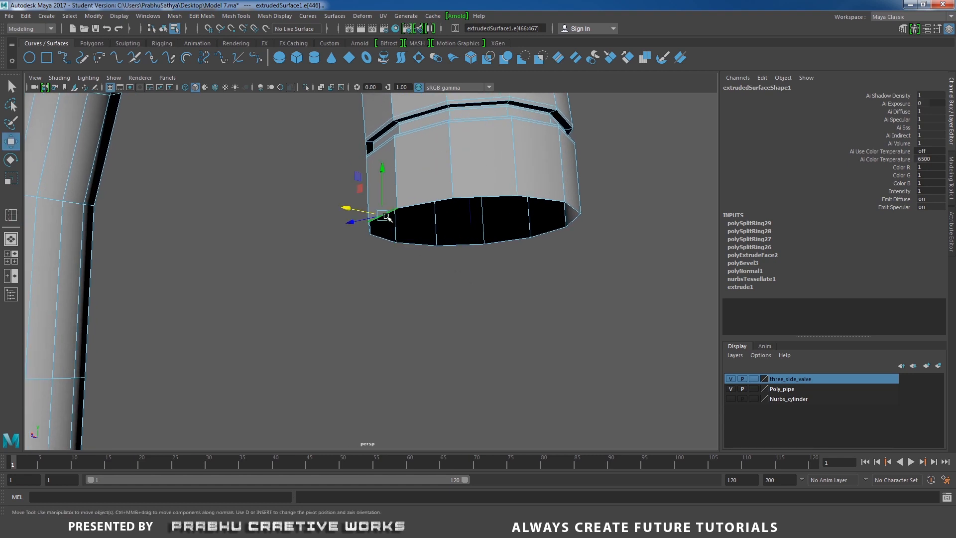
shift+right_click(436, 239)
click(434, 266)
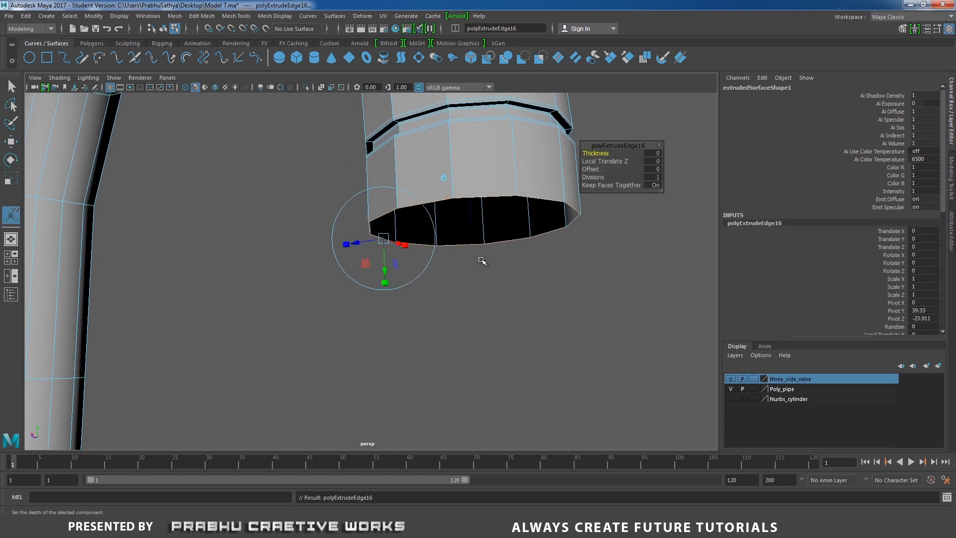
key(r)
drag(471, 226, 429, 234)
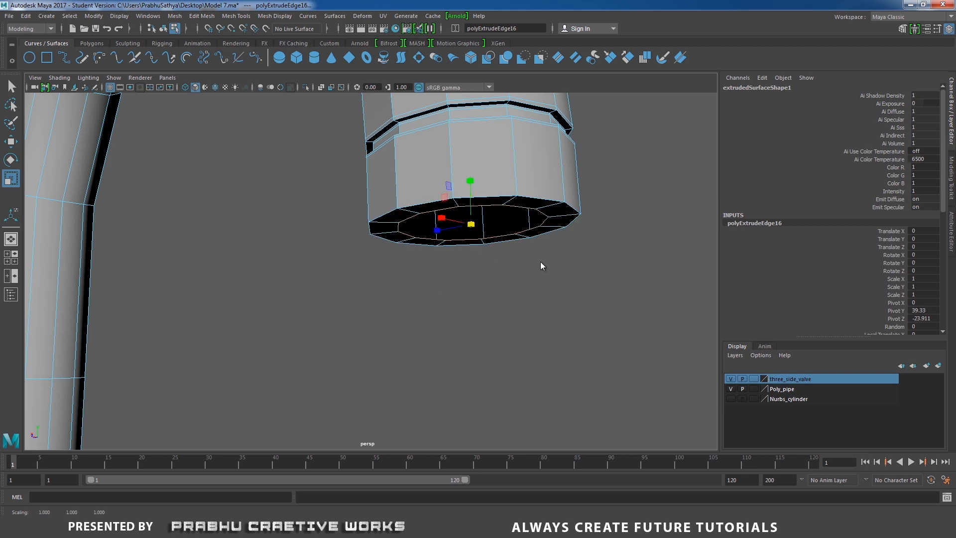
- Extrude the inner edge loop of the outlet rim up into the spout with a Local Translate Z of -3.04
shift+right_drag(528, 261, 527, 274)
drag(412, 266, 403, 124)
scroll(454, 220, up, 2)
scroll(454, 220, up, 3)
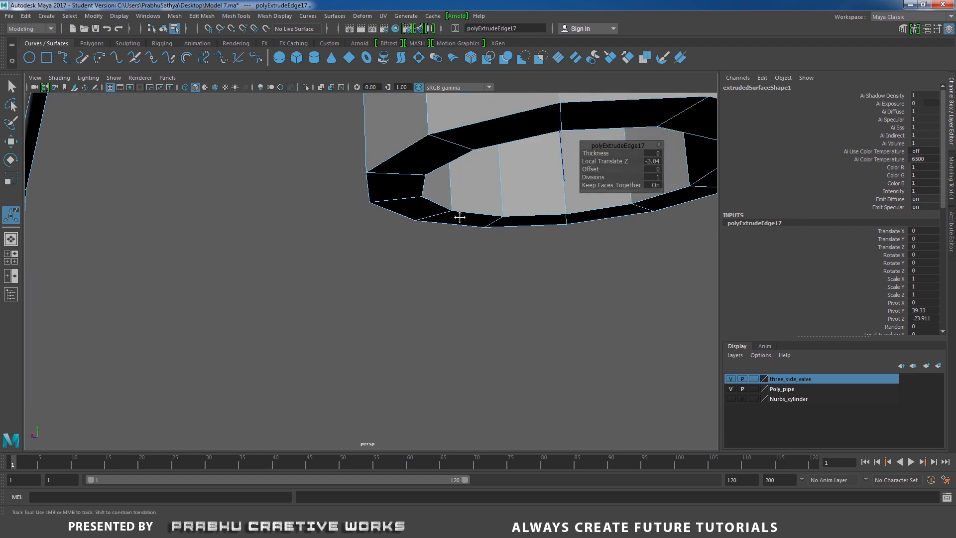
- Bevel the edge loops of the spout's outlet rim with a Fraction of 0.1
right_drag(373, 215, 386, 211)
double_click(385, 210)
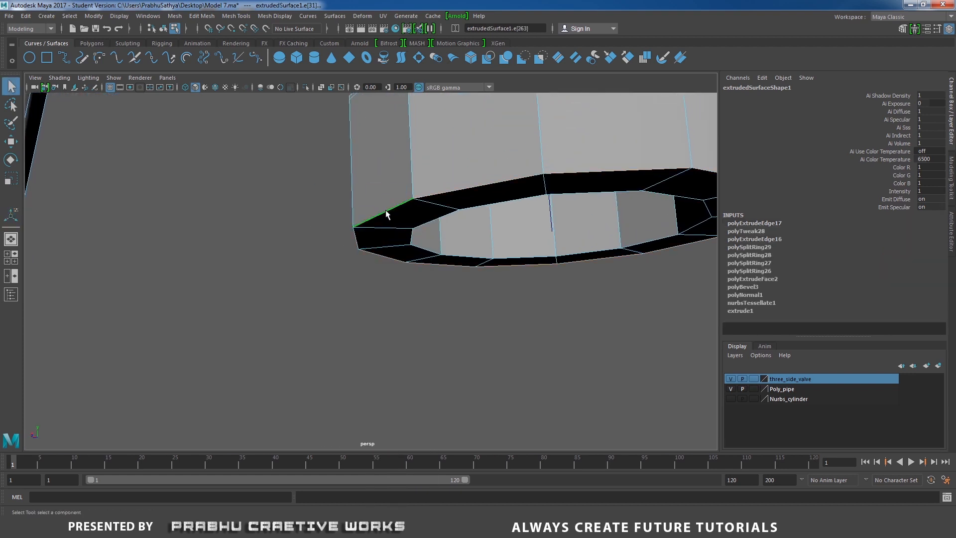
alt+drag(385, 211, 369, 212)
shift+right_drag(378, 235, 394, 236)
scroll(447, 230, down, 2)
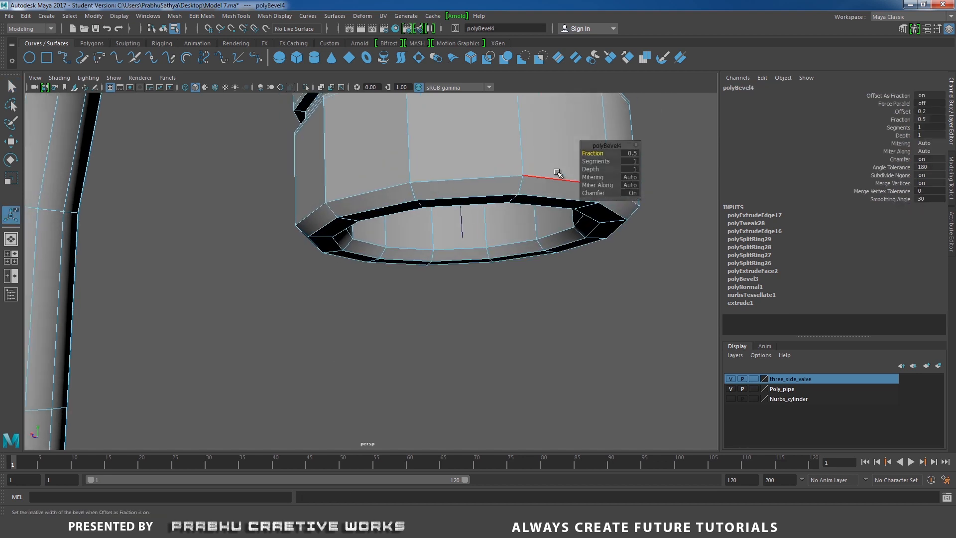
click(632, 154)
text(0.1)
key(Tab)
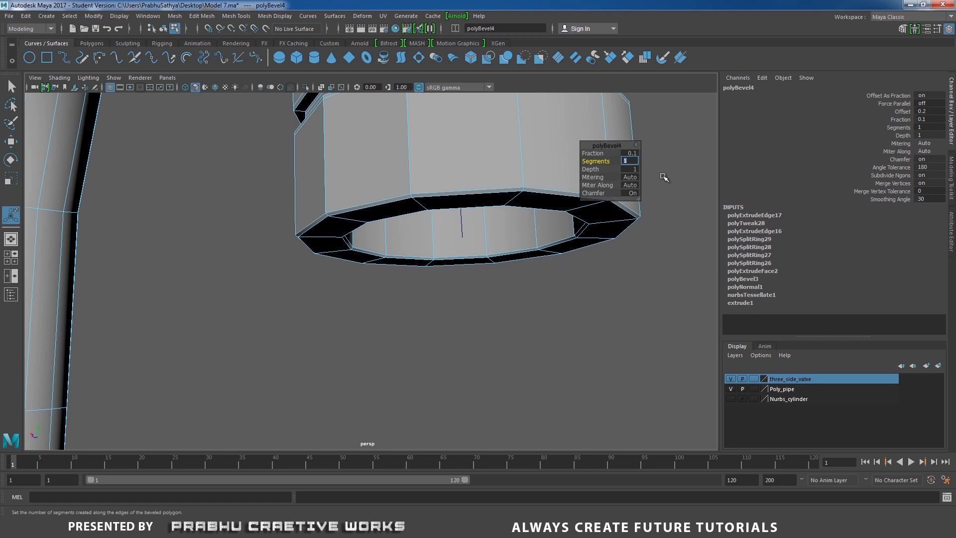
key(Return)
- Return the spout to object mode, display it with smooth mesh preview and deselect it
right_drag(452, 173, 497, 156)
alt+right_drag(469, 164, 227, 178)
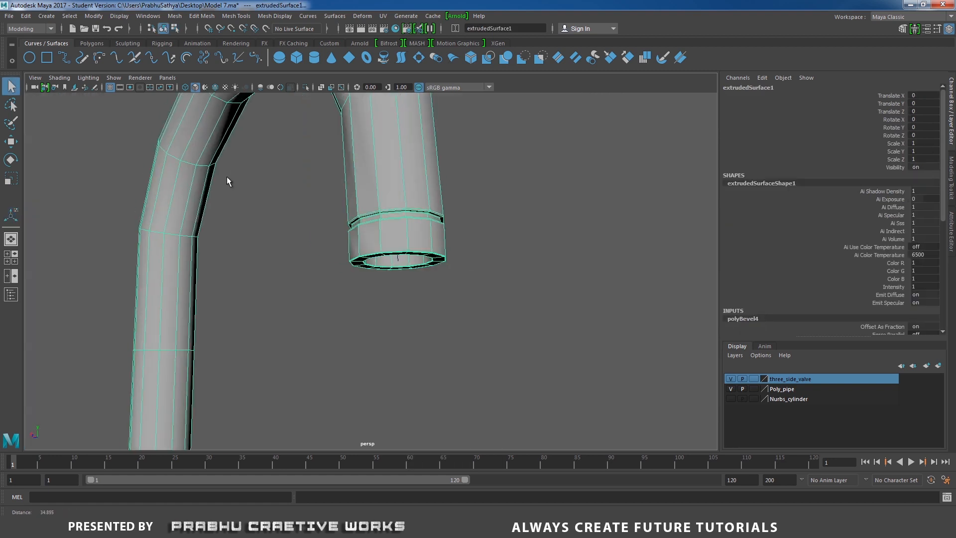
alt+drag(319, 179, 359, 214)
alt+right_drag(359, 215, 220, 215)
alt+drag(329, 224, 393, 240)
alt+middle_drag(393, 240, 378, 160)
alt+right_drag(462, 246, 246, 253)
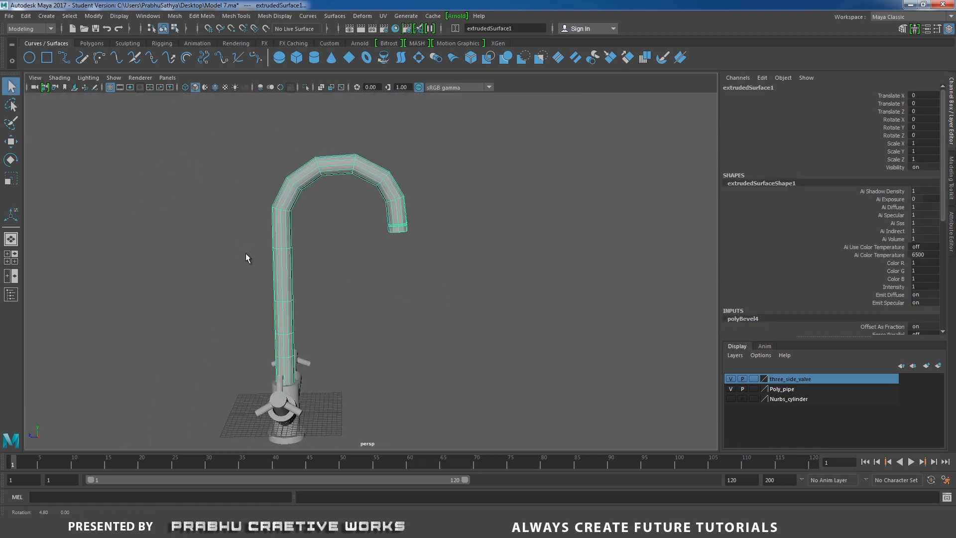
alt+drag(278, 239, 298, 247)
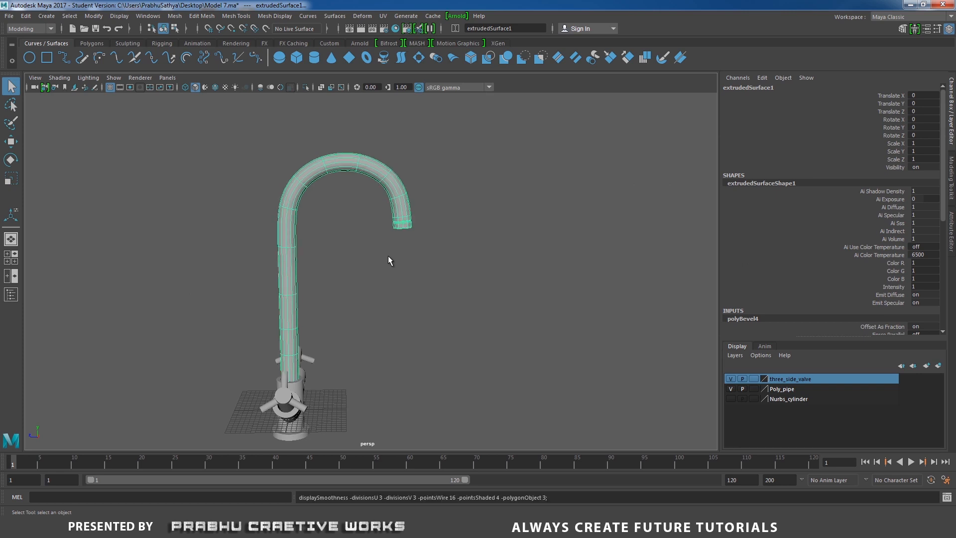
click(389, 259)
- Turn on Wireframe on Shaded in the perspective view and examine the mesh around the valve body and handles
alt+drag(388, 259, 300, 260)
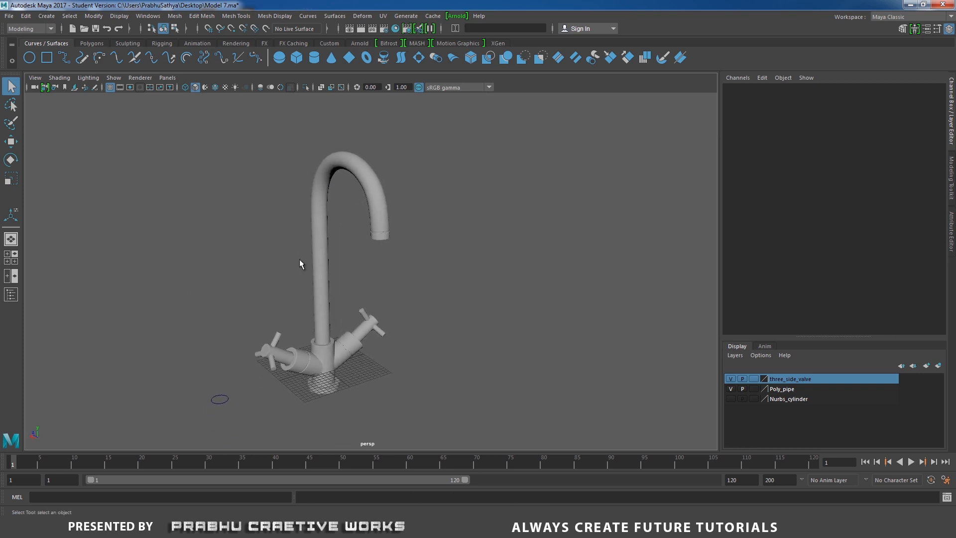
alt+middle_drag(301, 260, 352, 263)
alt+right_drag(373, 286, 431, 291)
alt+drag(401, 288, 427, 286)
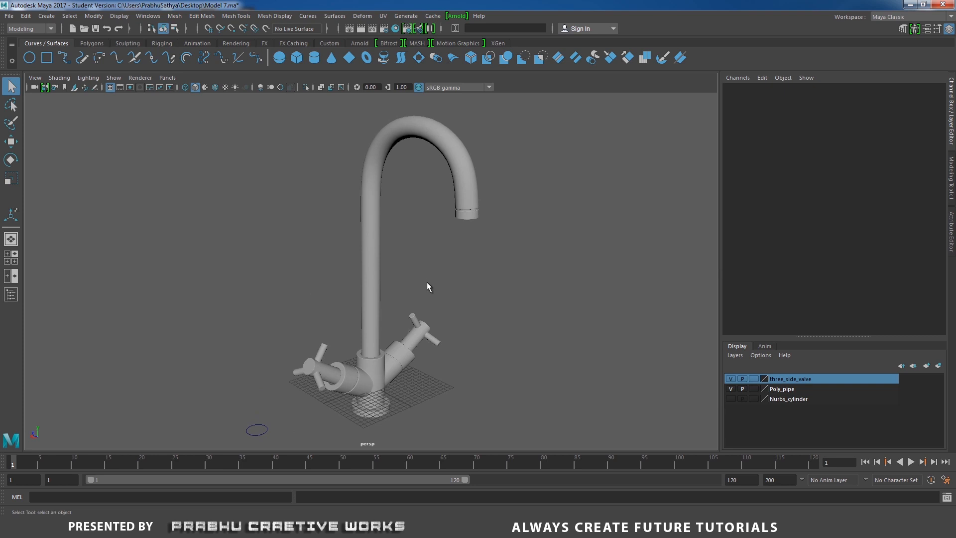
click(59, 80)
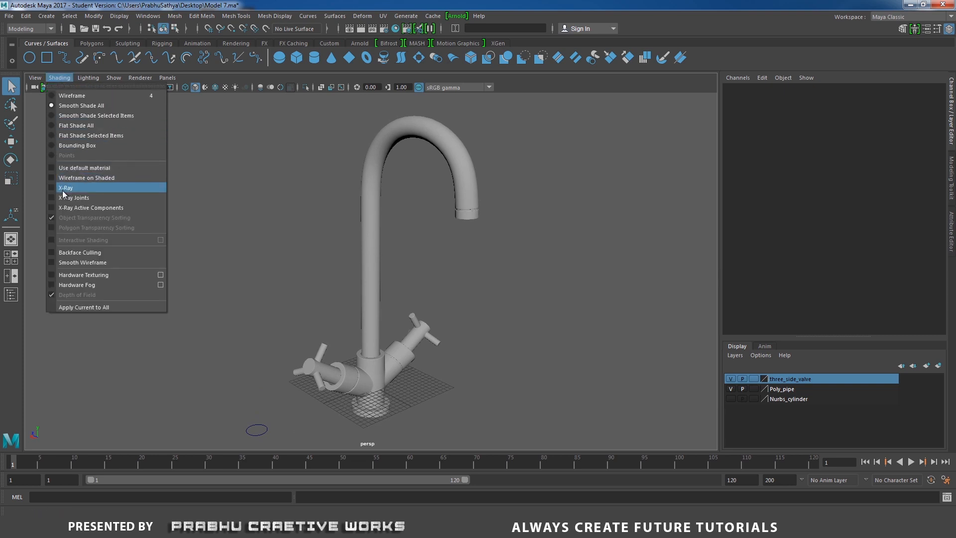
click(82, 178)
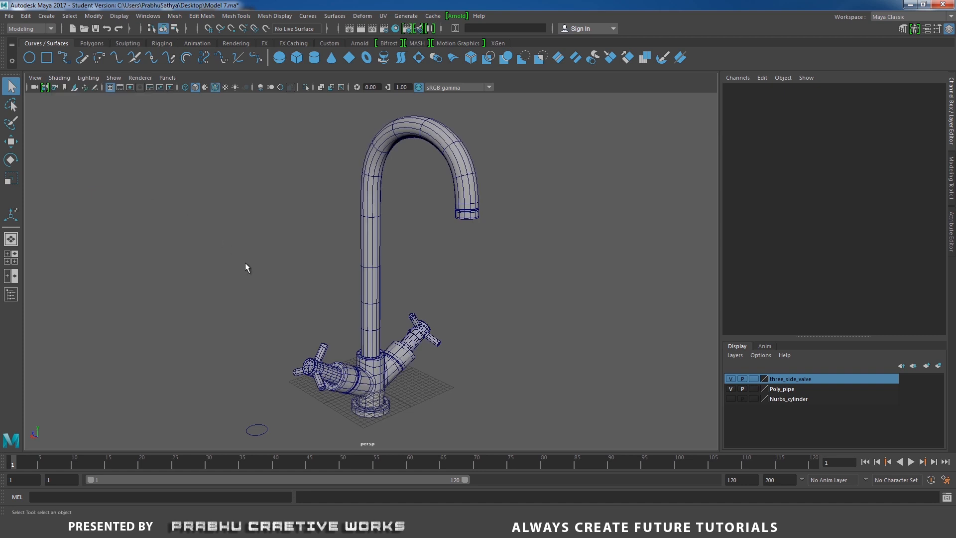
alt+drag(330, 367, 339, 384)
scroll(334, 348, up, 3)
alt+middle_drag(320, 241, 308, 147)
scroll(413, 340, up, 5)
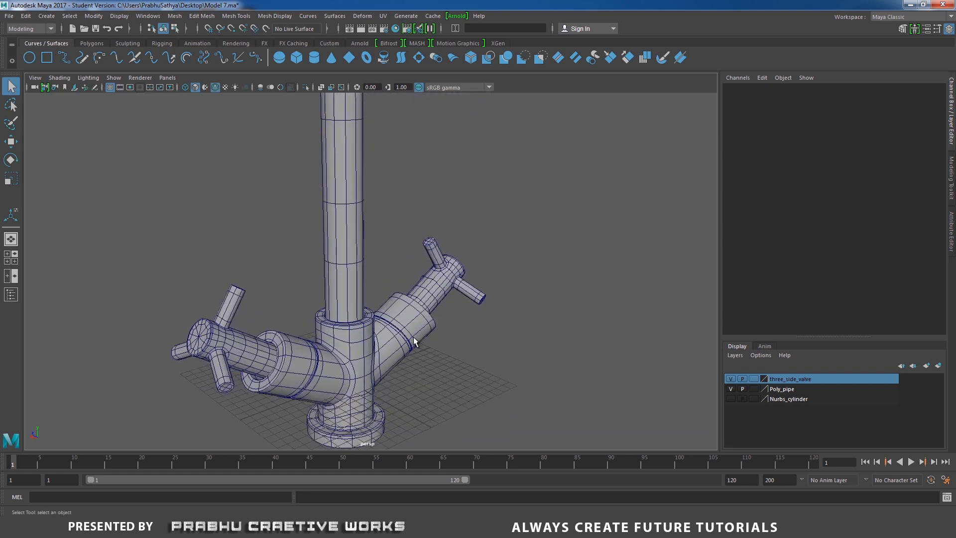
alt+drag(413, 339, 404, 339)
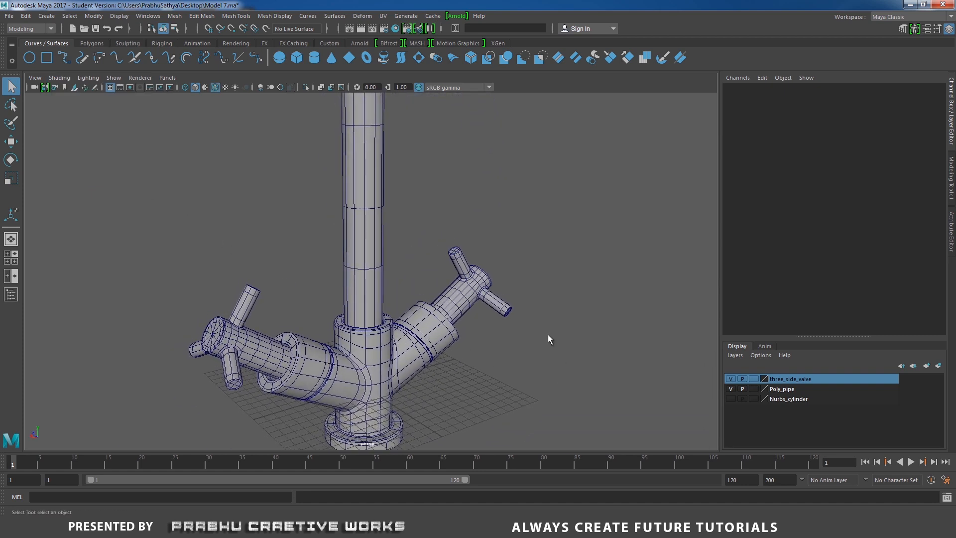